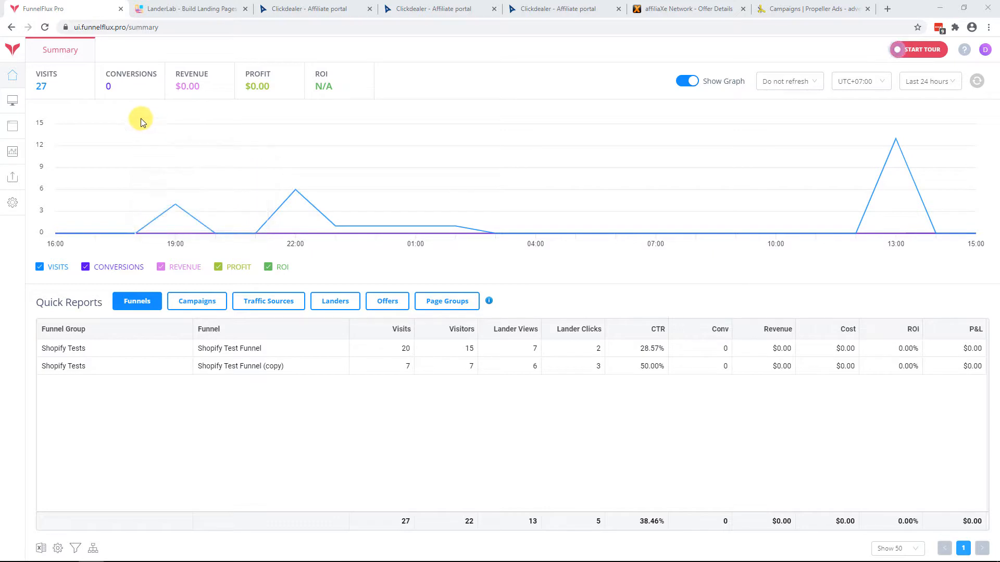
# Check the affiliaXe, Clickdealer and LanderLab tabs, then list FunnelFlux's Offer Sources.
pyautogui.click(12, 125)
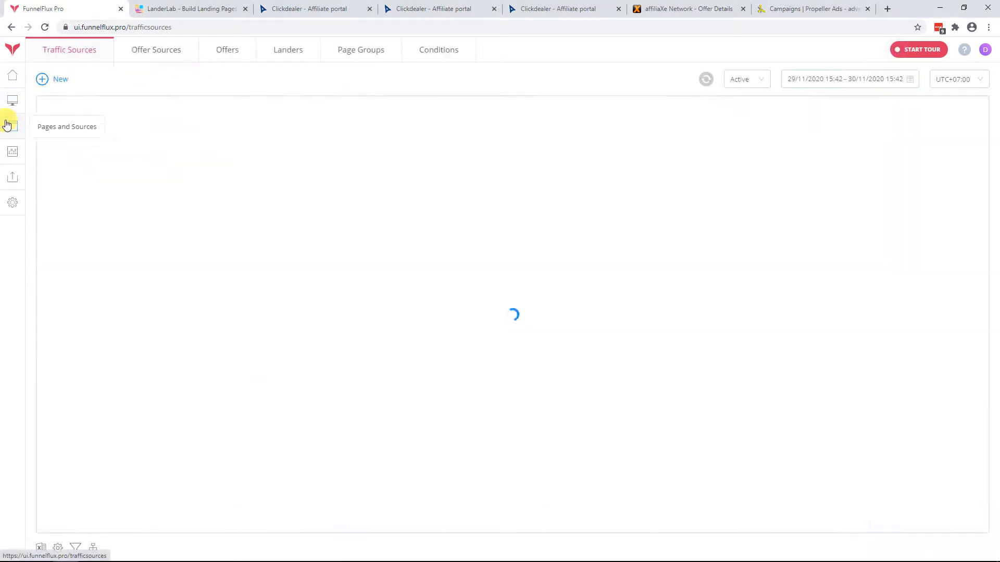
pyautogui.click(225, 56)
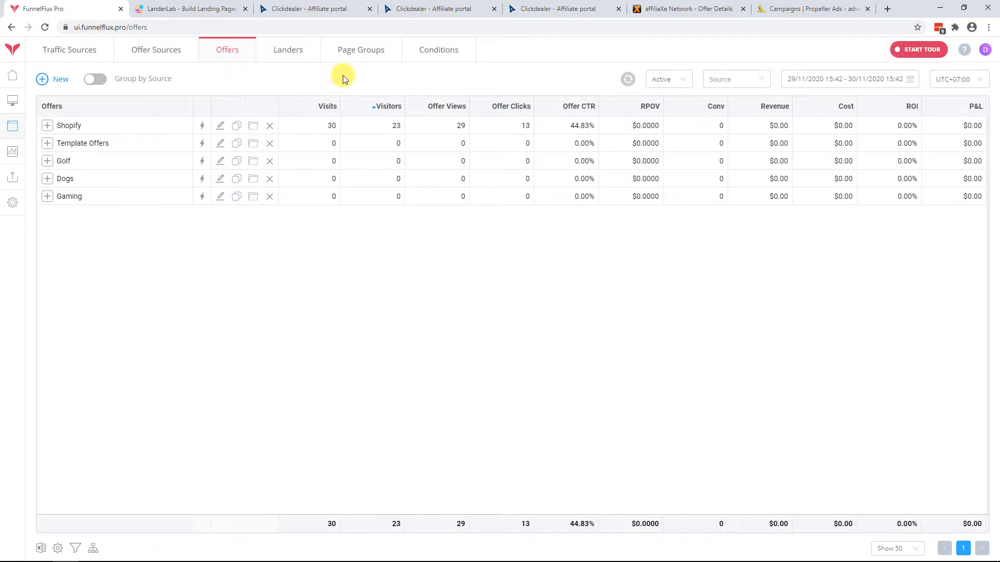
pyautogui.click(664, 8)
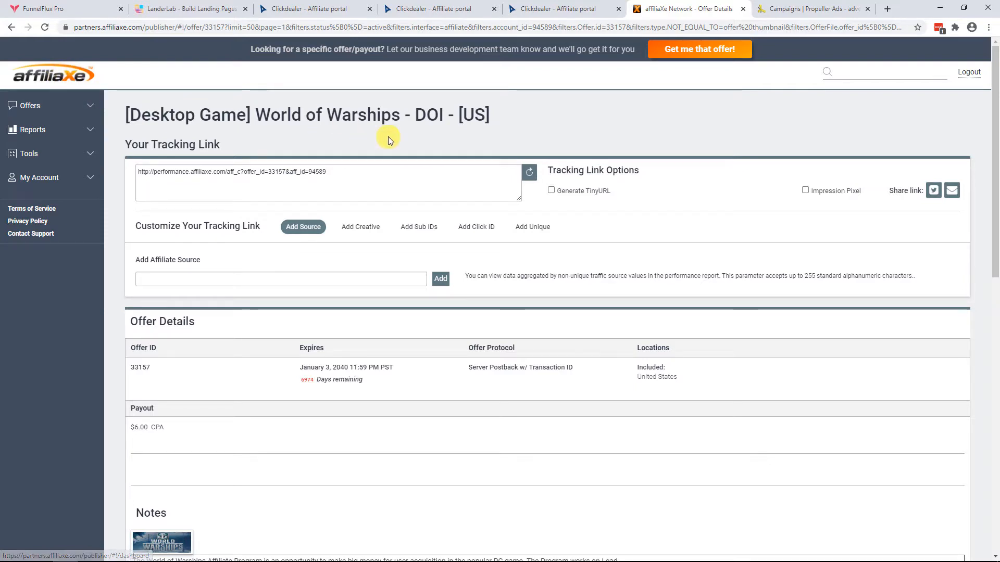
pyautogui.click(324, 7)
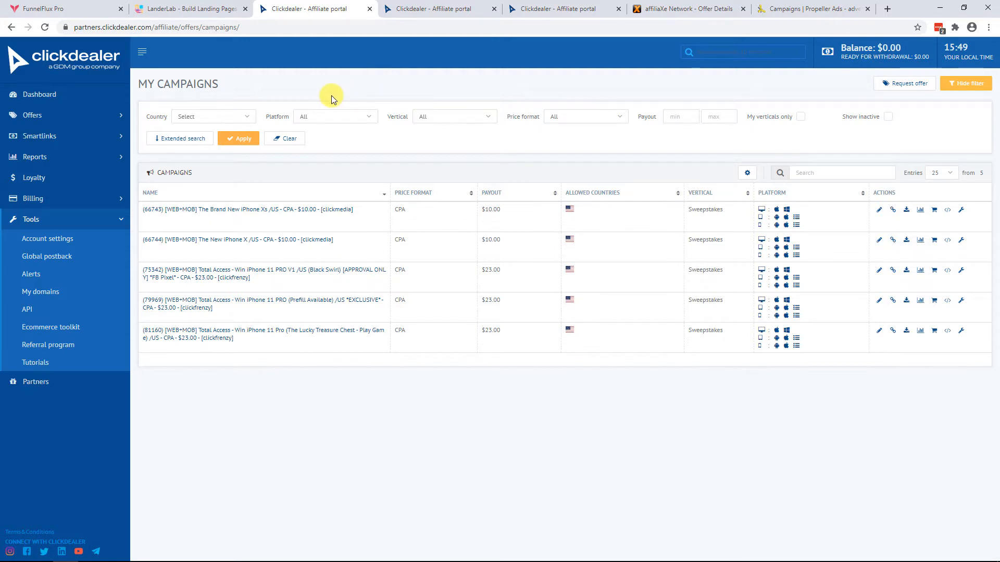
pyautogui.click(192, 10)
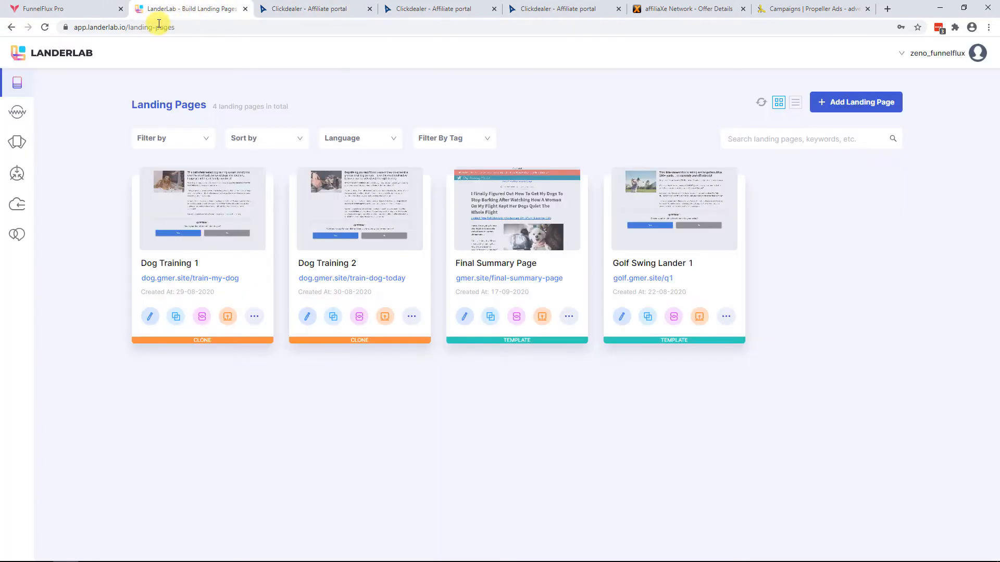
pyautogui.click(78, 12)
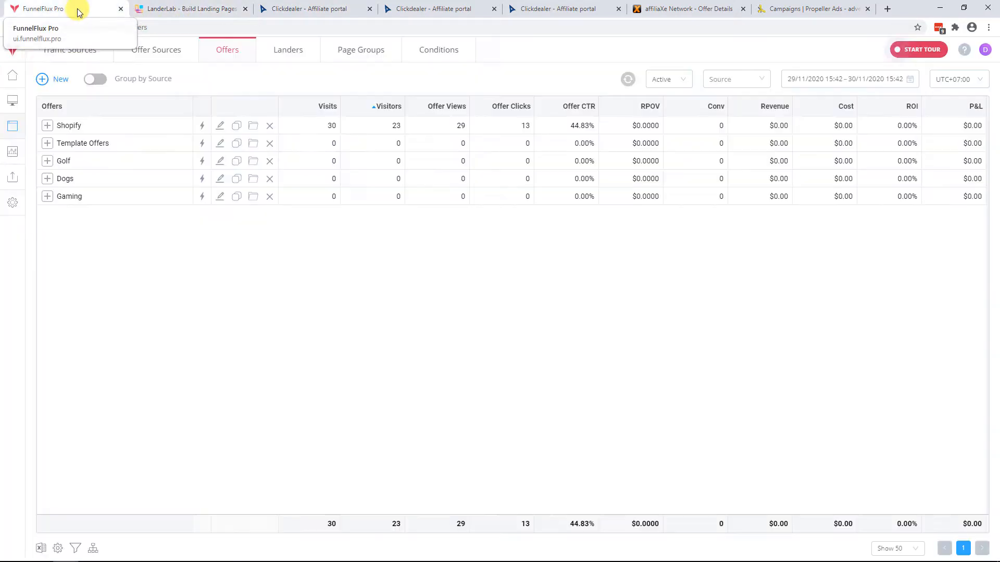
pyautogui.click(156, 51)
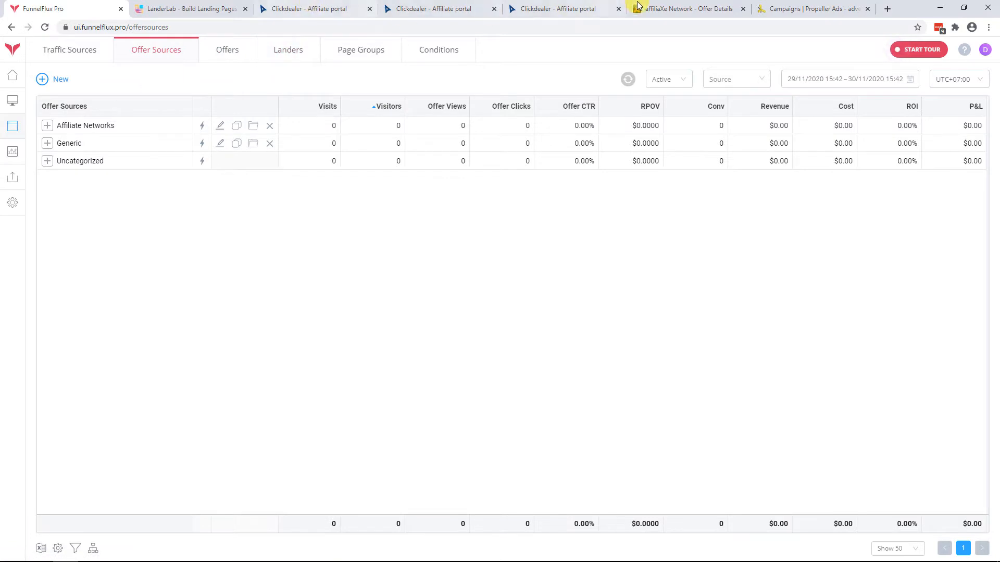
# Start a new offer source named Affiliaxe using the Affiliaxe template.
pyautogui.click(42, 80)
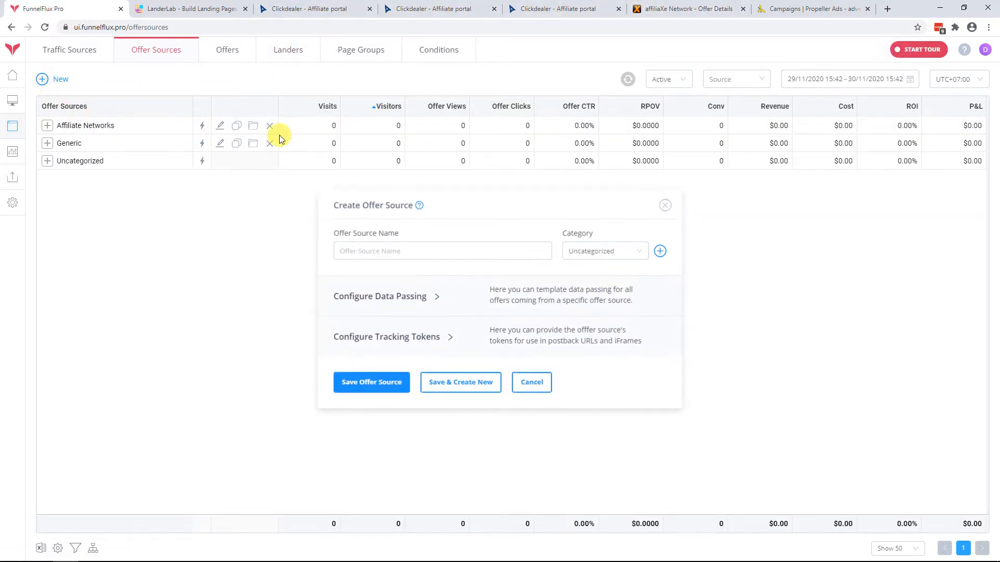
pyautogui.click(412, 246)
pyautogui.write('Affli')
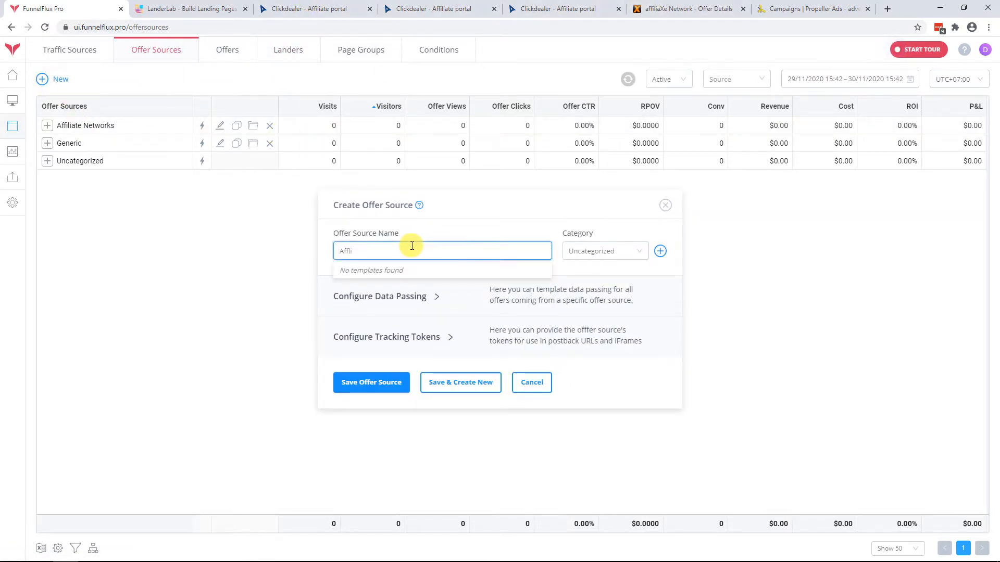
pyautogui.press('BackSpace')
pyautogui.press('BackSpace')
pyautogui.press('BackSpace')
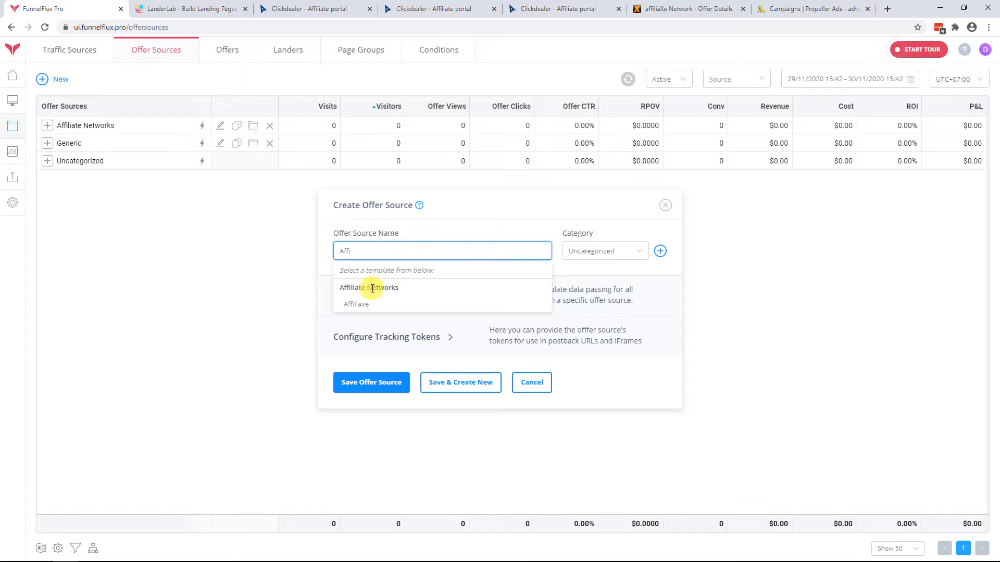
pyautogui.click(366, 304)
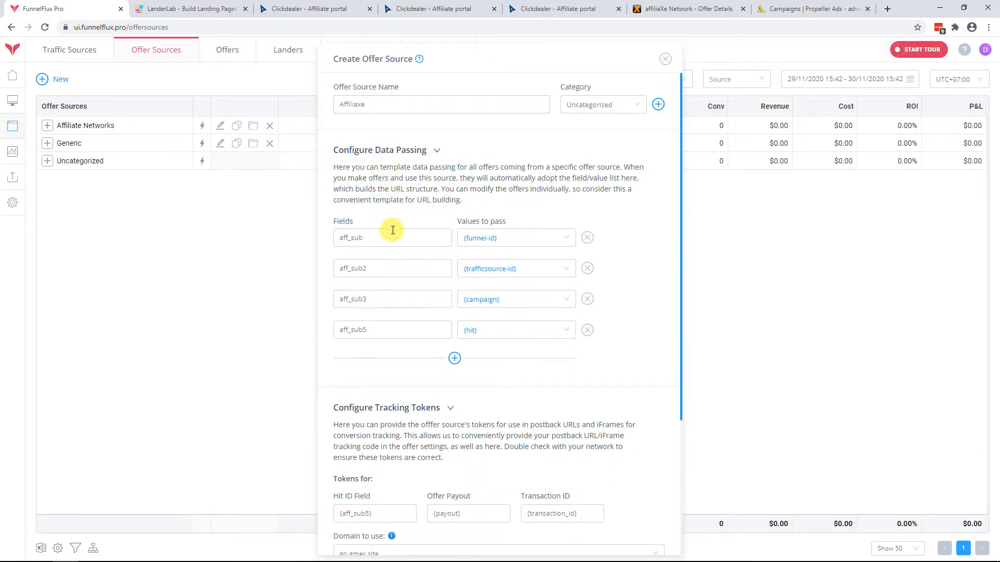
# Review the aff_sub to aff_sub5 data-passing field names.
pyautogui.moveTo(380, 237); pyautogui.dragTo(309, 234)
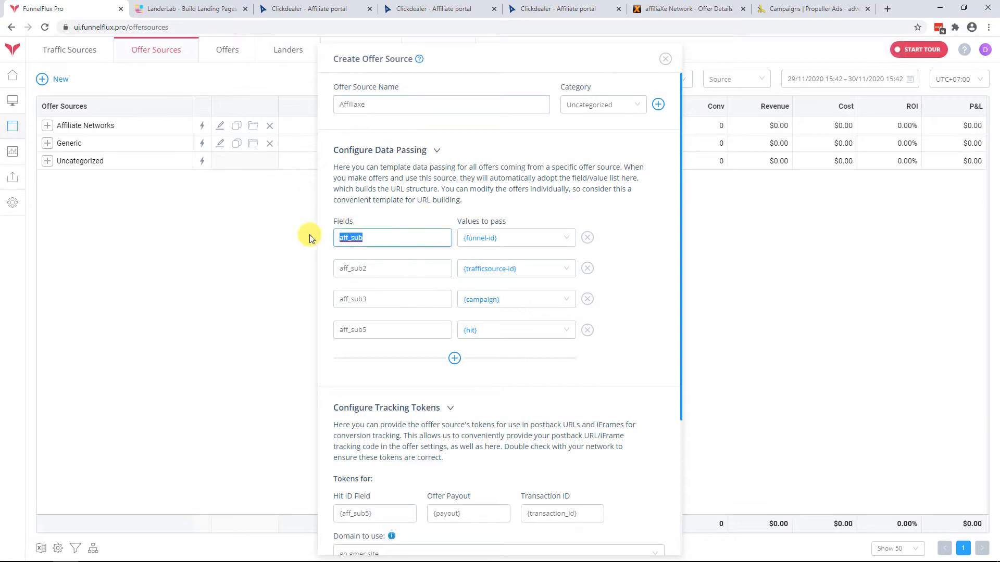
pyautogui.doubleClick(358, 268)
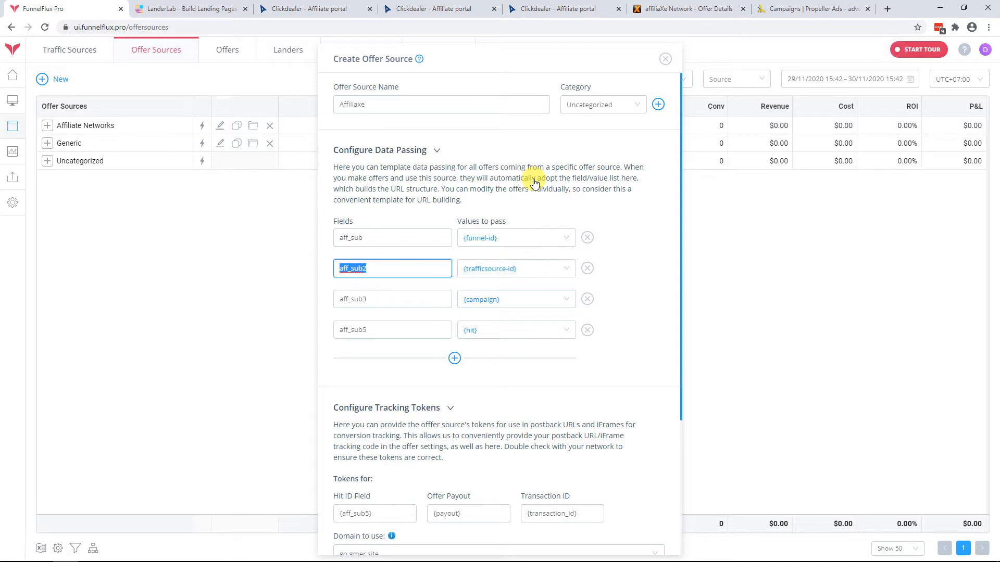
pyautogui.doubleClick(393, 241)
pyautogui.doubleClick(381, 268)
pyautogui.doubleClick(382, 298)
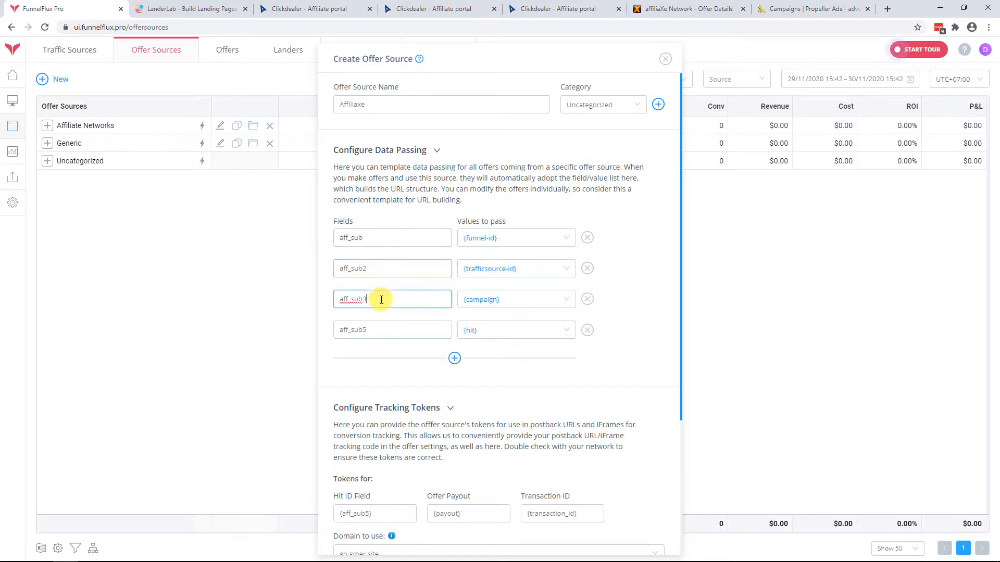
pyautogui.click(378, 328)
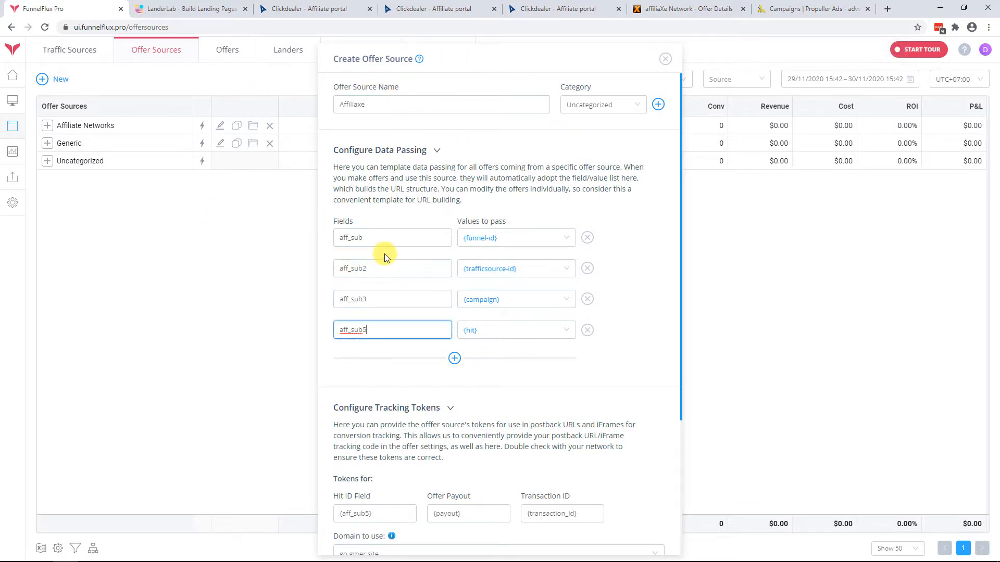
pyautogui.click(675, 7)
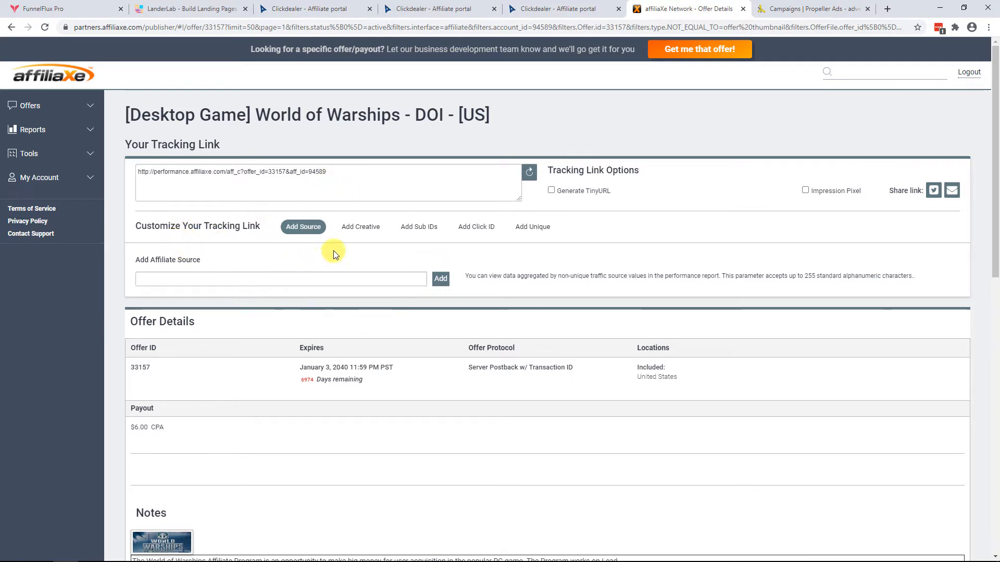
# Add sub IDs 1, 2, 3, 4 and 5 to the World of Warships tracking link.
pyautogui.click(415, 229)
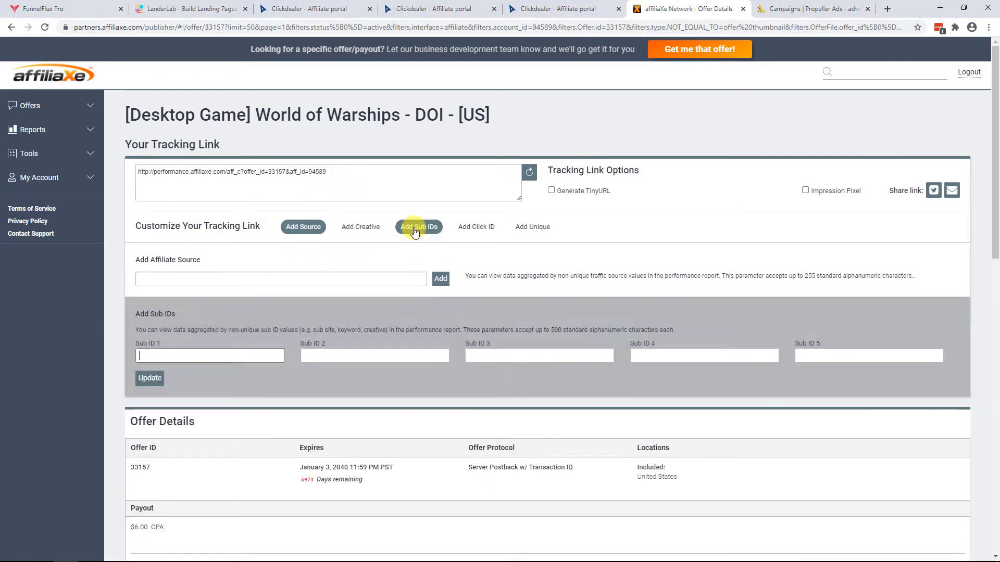
pyautogui.write('1')
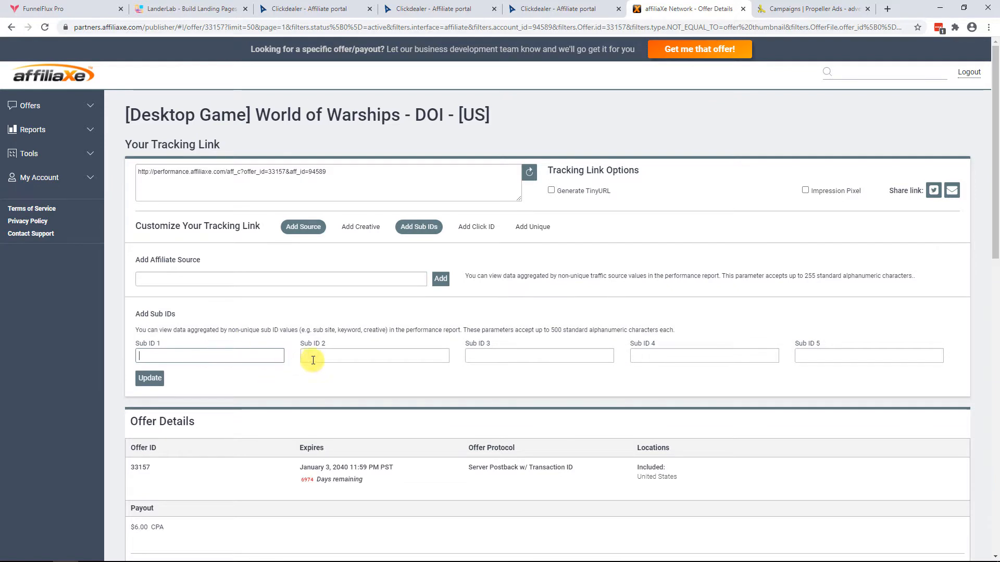
pyautogui.click(341, 355)
pyautogui.write('2')
pyautogui.click(499, 356)
pyautogui.write('3')
pyautogui.click(716, 355)
pyautogui.write('4')
pyautogui.click(878, 354)
pyautogui.write('5')
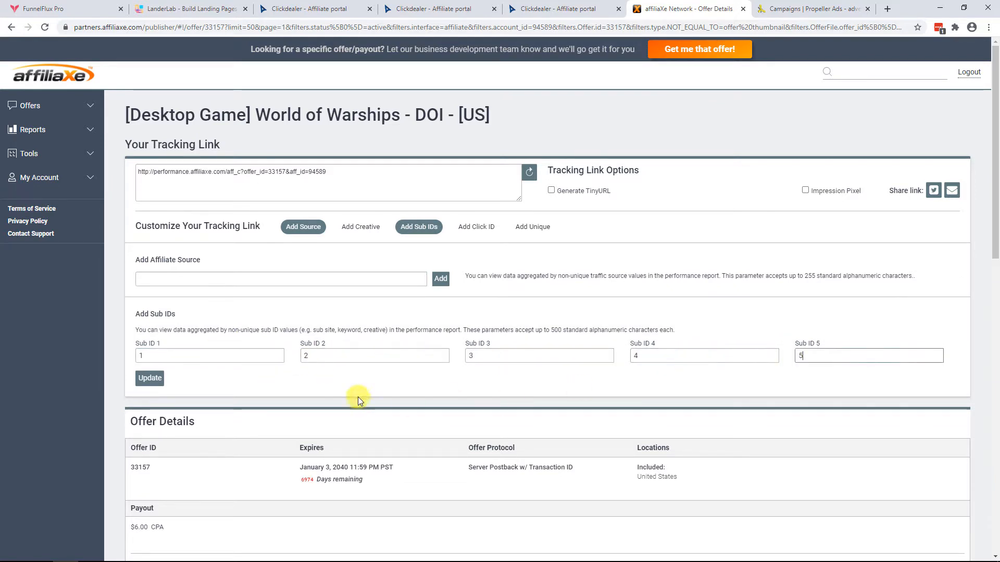
pyautogui.click(156, 380)
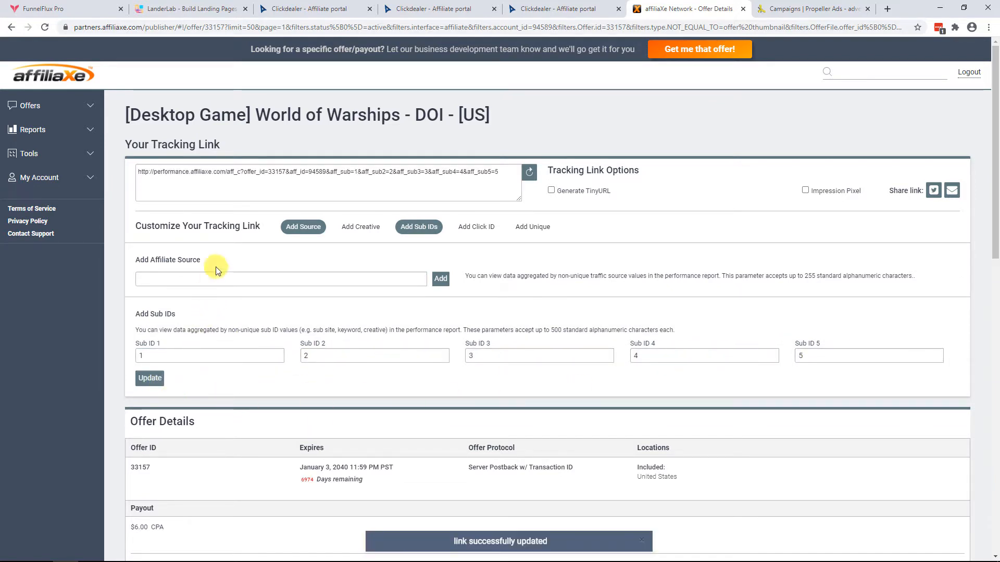
pyautogui.moveTo(328, 172); pyautogui.dragTo(502, 175)
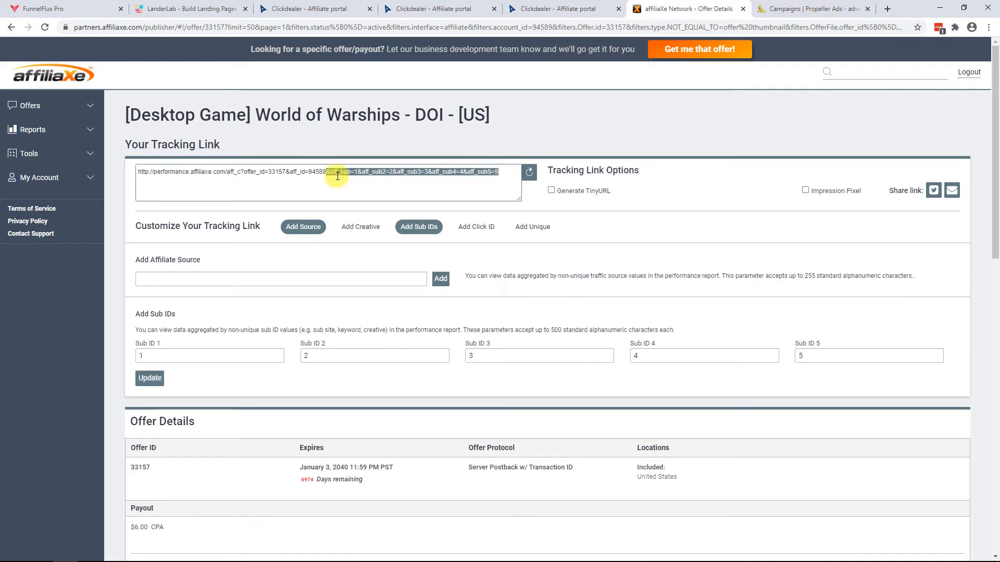
pyautogui.moveTo(330, 172); pyautogui.dragTo(421, 173)
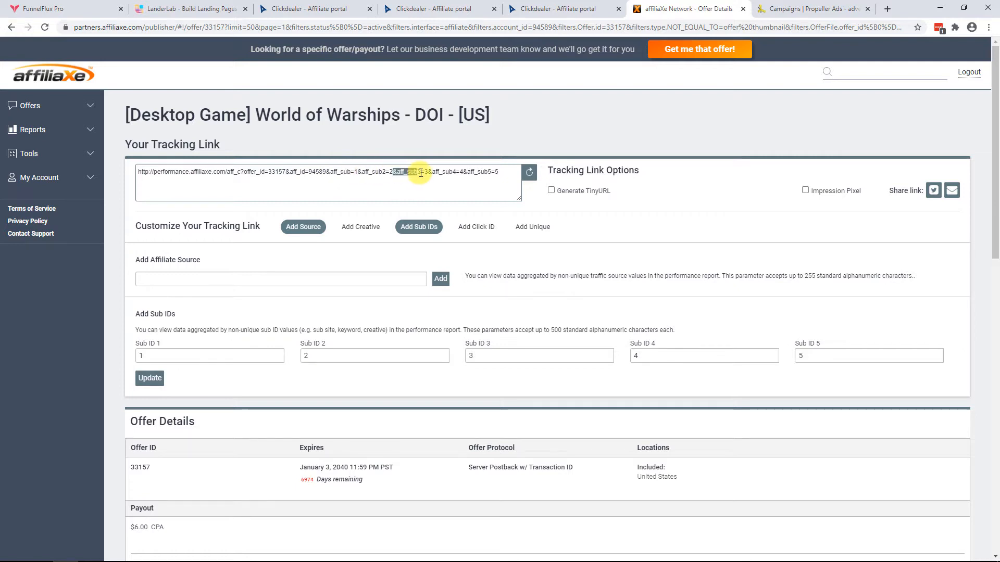
# Add click ID HIT_ID so the link carries aff_click_id=HIT_ID.
pyautogui.click(475, 227)
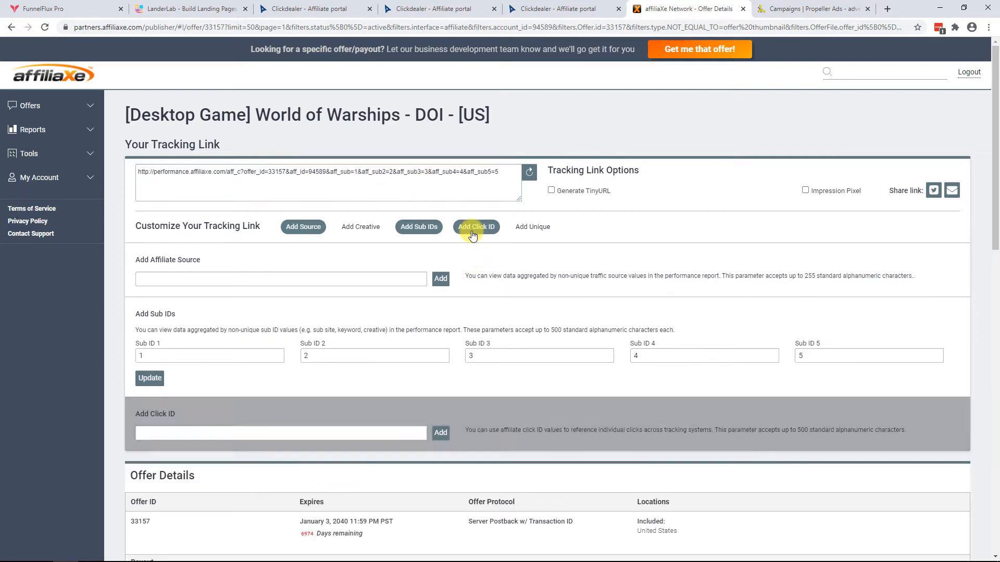
pyautogui.click(264, 432)
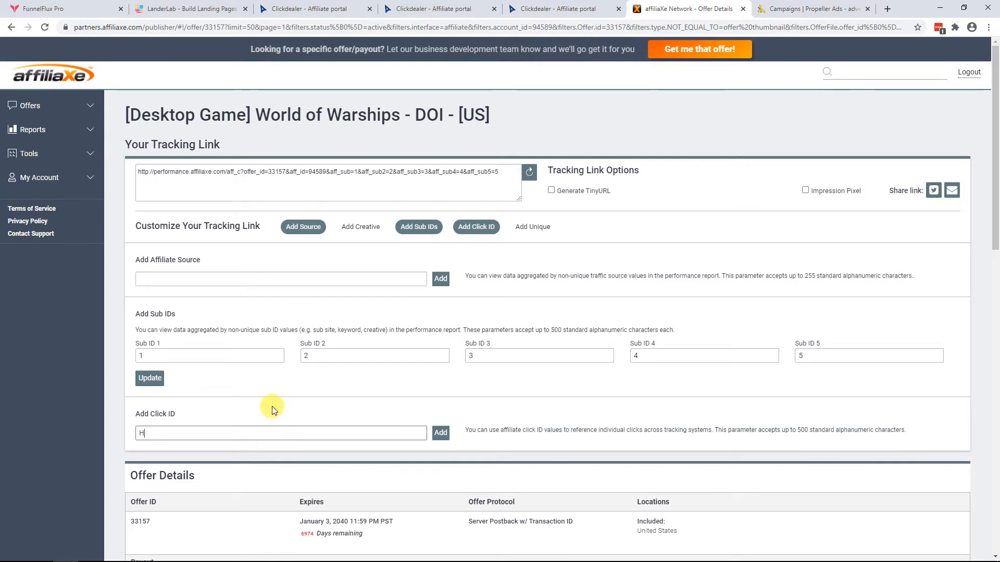
pyautogui.write('HIT_ID')
pyautogui.click(440, 433)
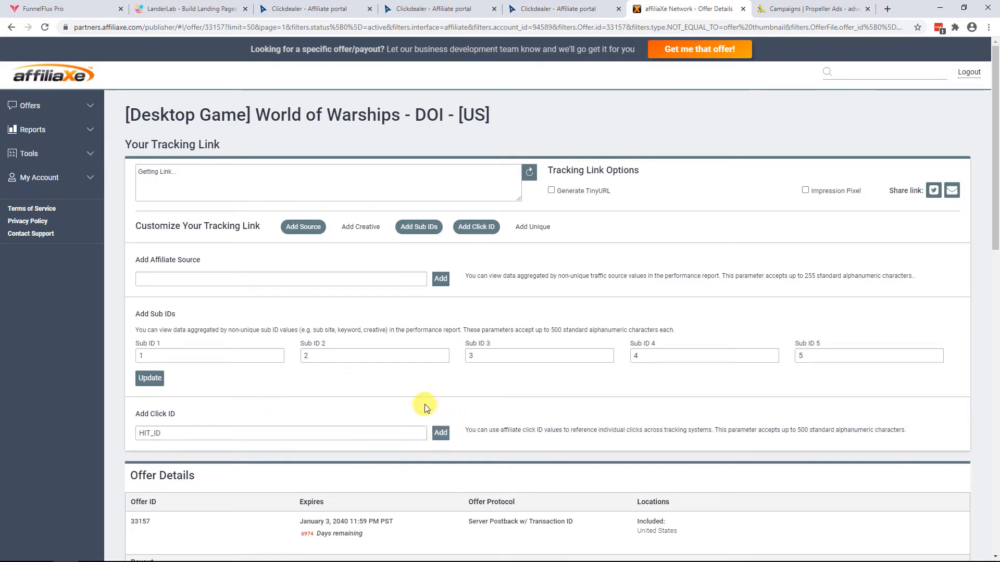
pyautogui.moveTo(398, 182); pyautogui.dragTo(427, 183)
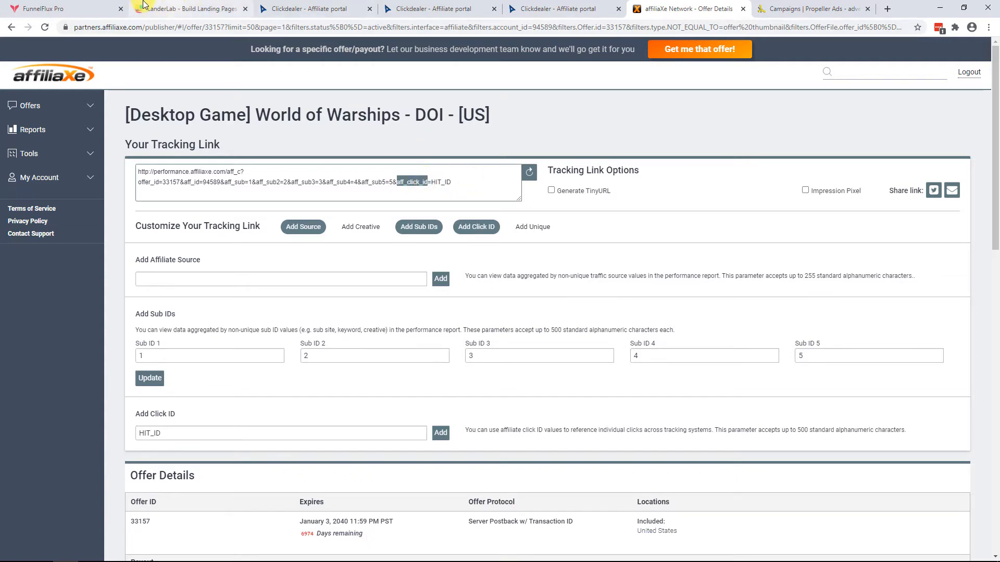
# Change the aff_sub5 field and Hit ID token to aff_click_id / {aff_click_id}.
pyautogui.click(84, 8)
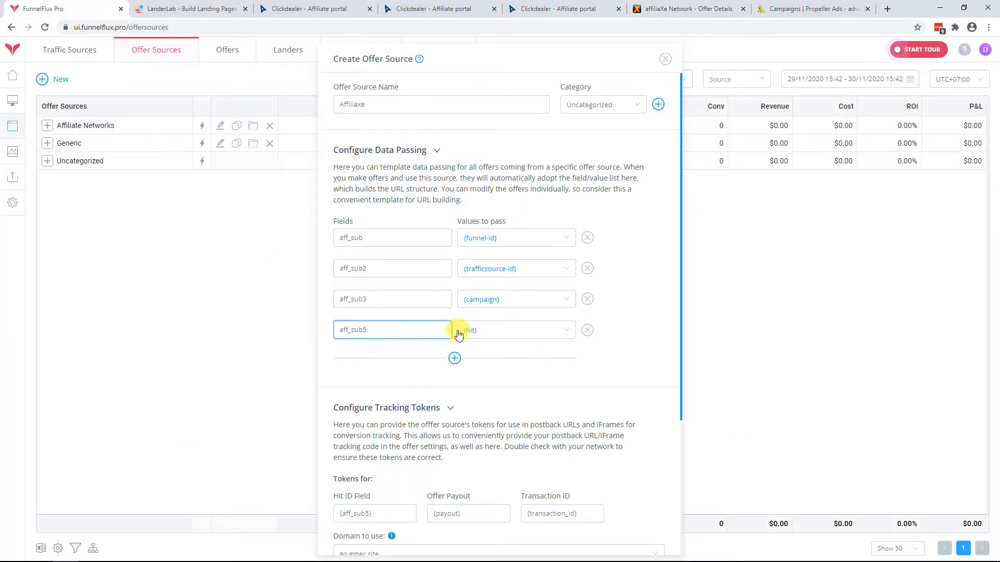
pyautogui.doubleClick(359, 330)
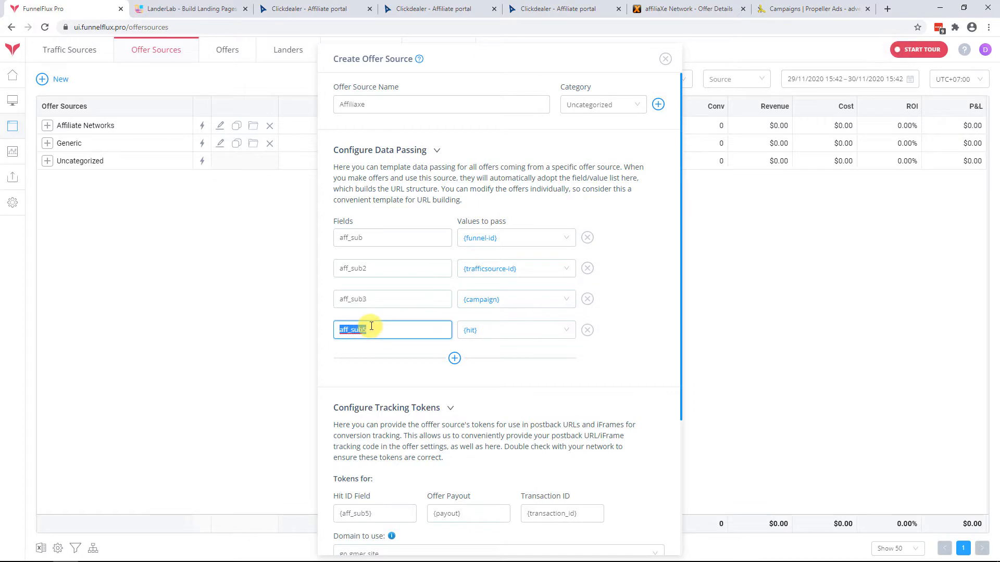
pyautogui.moveTo(356, 330); pyautogui.dragTo(429, 330)
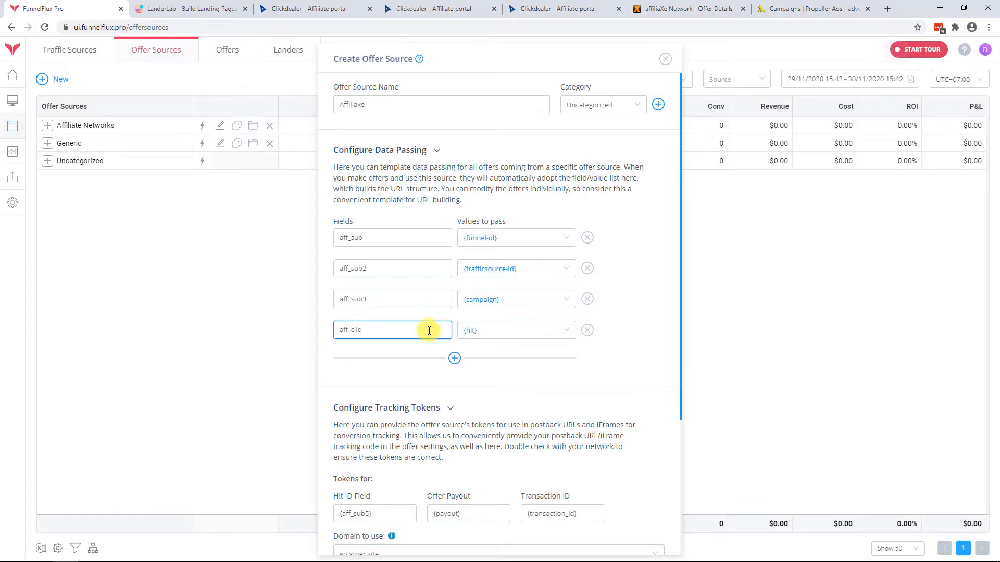
pyautogui.write('click_id')
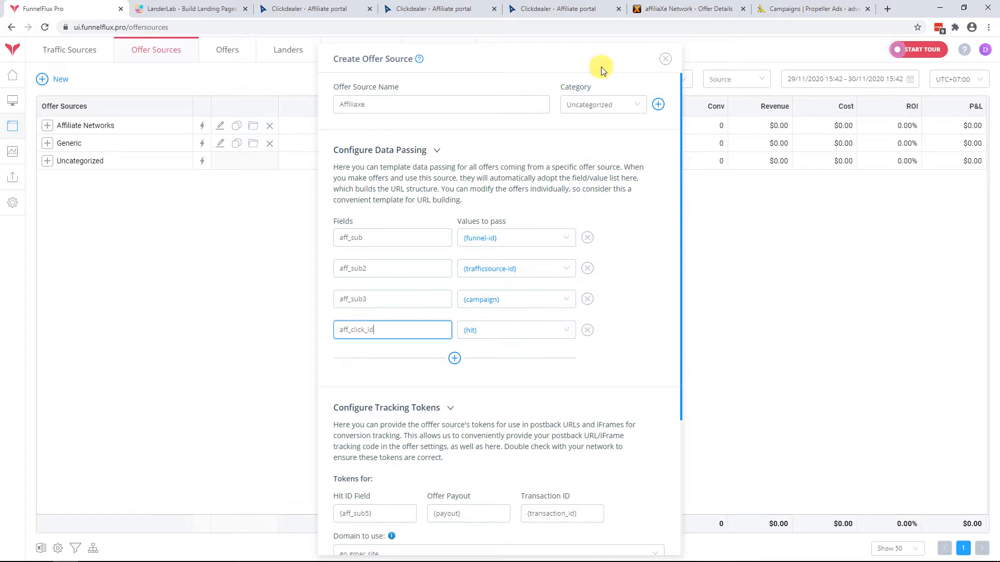
pyautogui.click(688, 9)
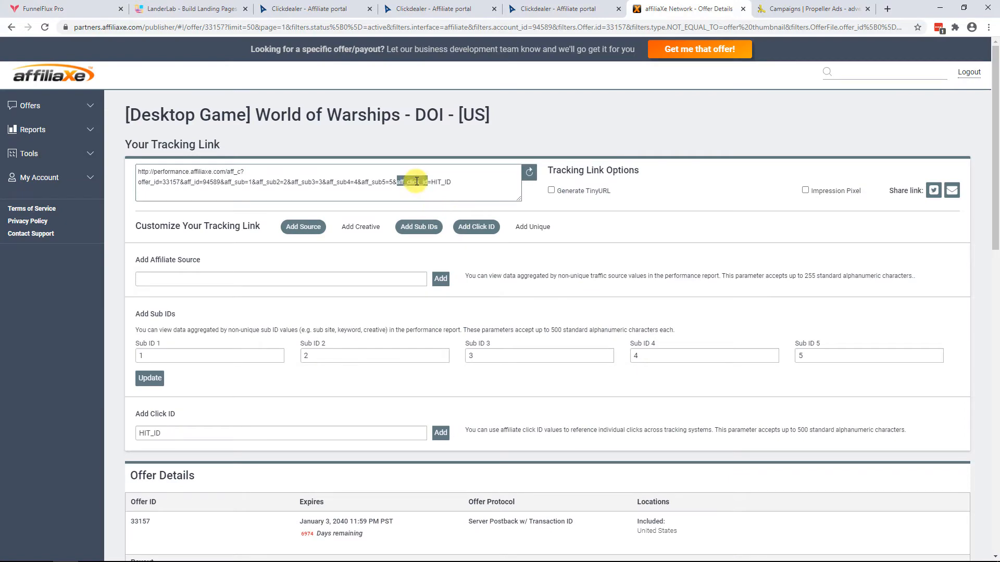
pyautogui.click(73, 9)
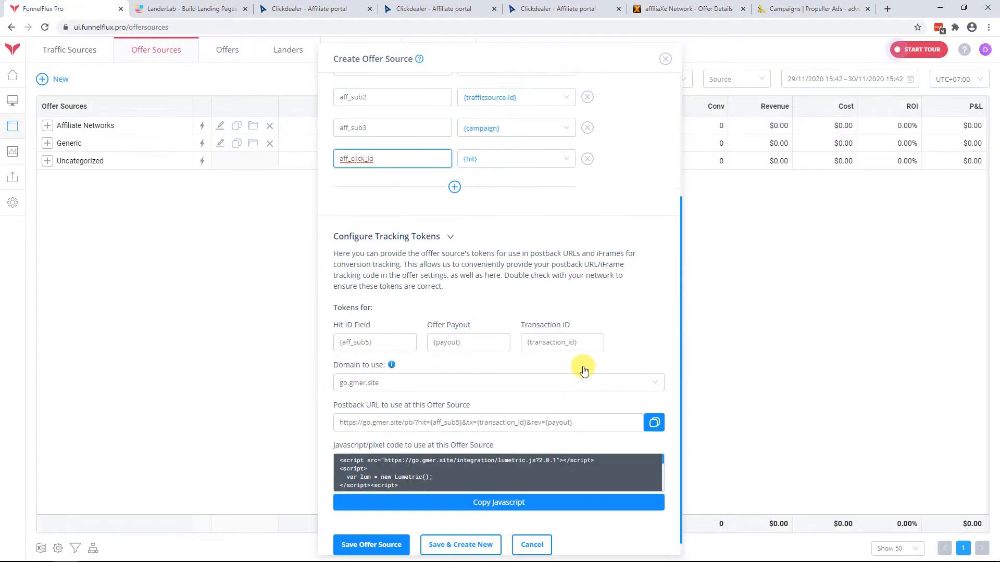
pyautogui.scroll(-1, 583, 371)
pyautogui.moveTo(404, 323); pyautogui.dragTo(324, 322)
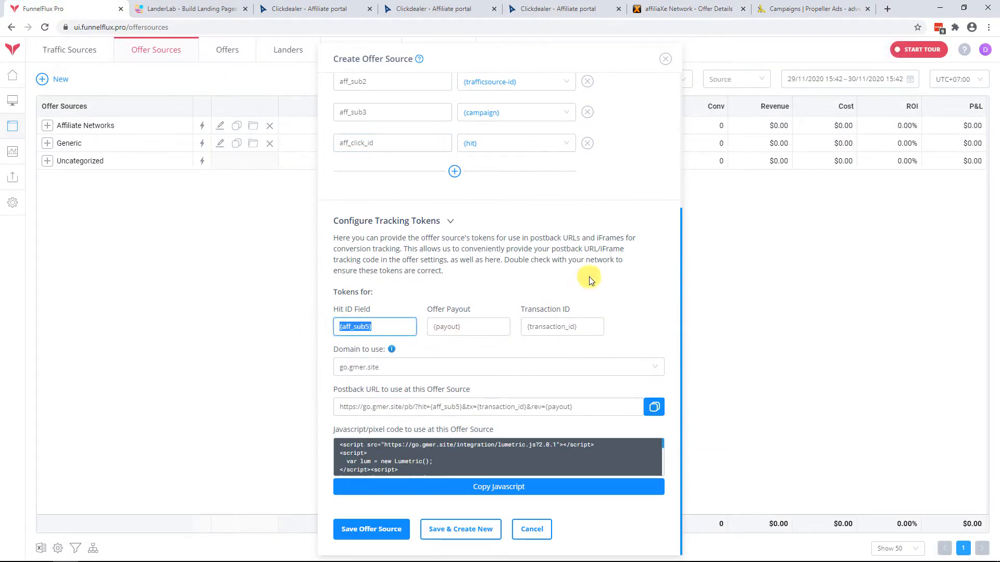
pyautogui.click(353, 326)
pyautogui.press('Delete')
pyautogui.press('Delete')
pyautogui.press('Delete')
pyautogui.press('Delete')
pyautogui.write('click')
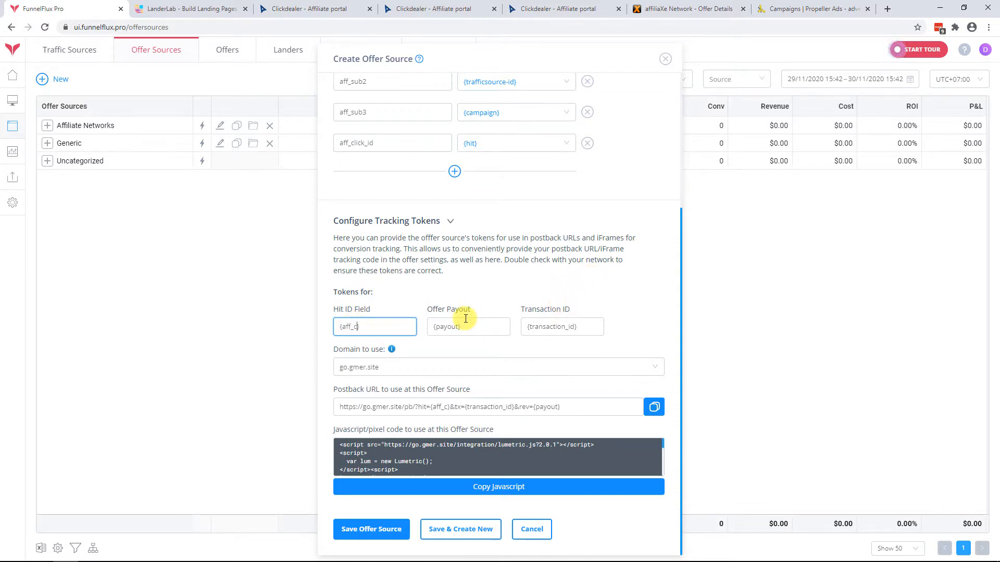
pyautogui.write('_id')
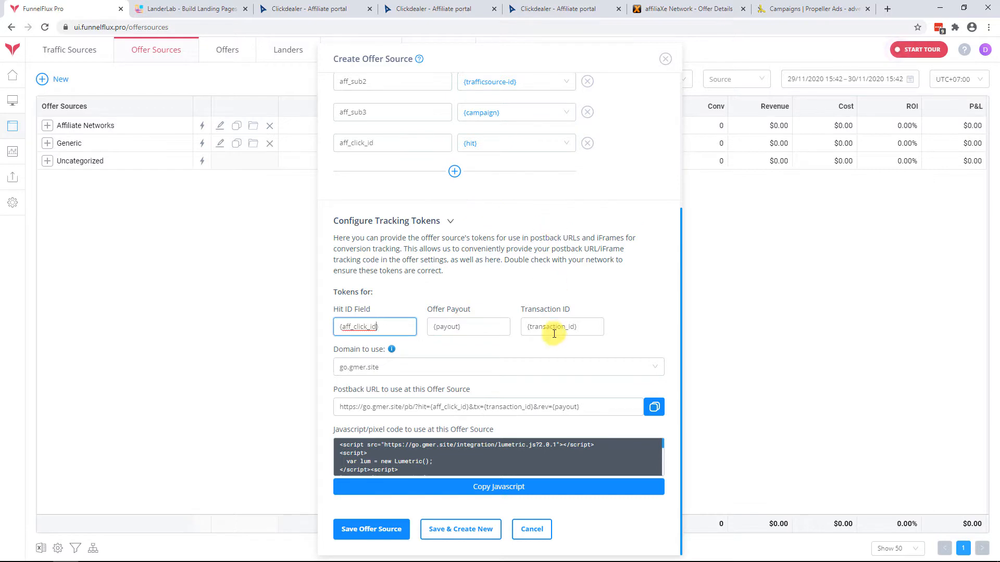
pyautogui.scroll(2, 562, 318)
pyautogui.scroll(2, 562, 318)
# Rename the offer source to Affiliaxe 2 and save it.
pyautogui.click(428, 103)
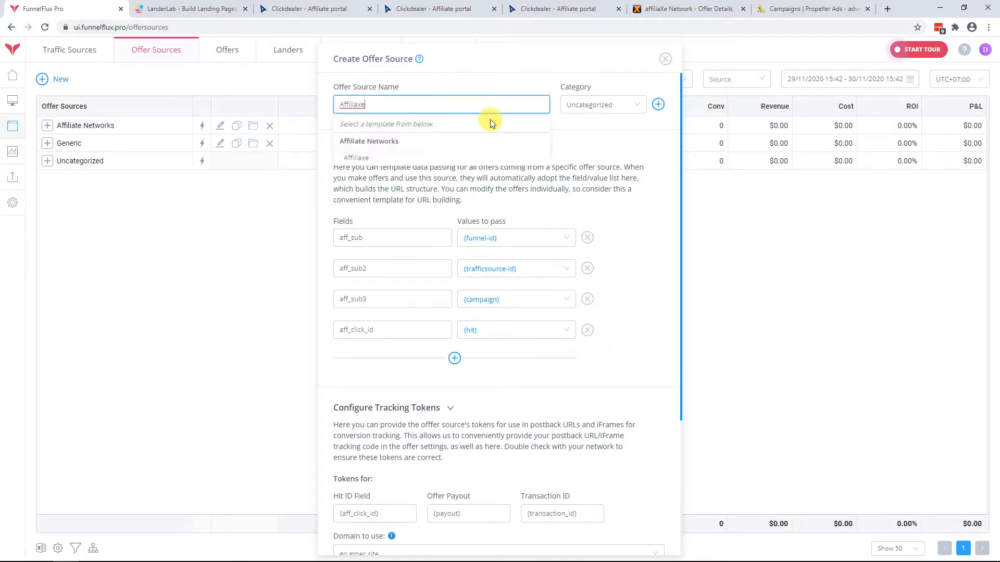
pyautogui.write('2')
pyautogui.click(636, 208)
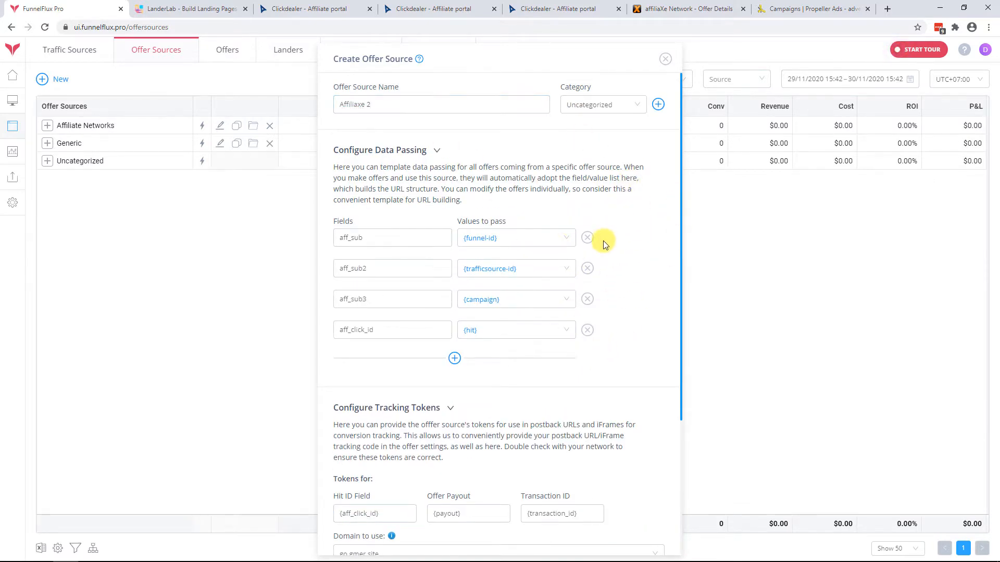
pyautogui.scroll(-4, 603, 242)
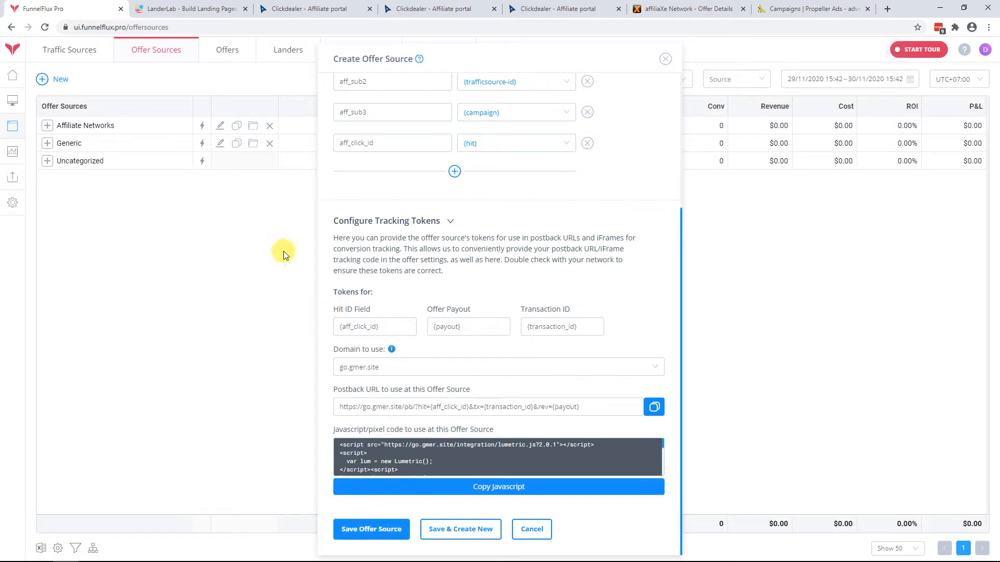
pyautogui.click(407, 326)
pyautogui.press('Tab')
pyautogui.press('Tab')
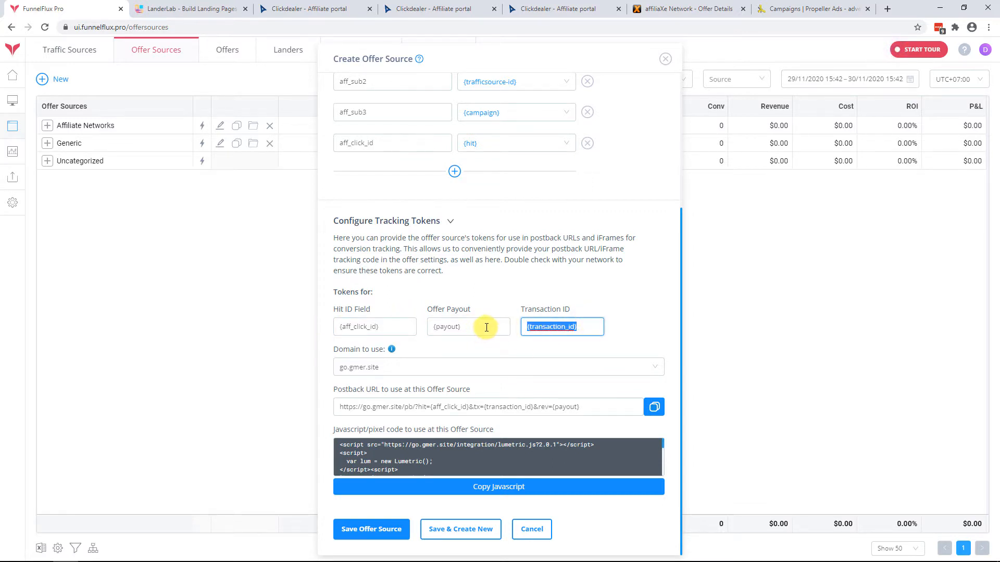
pyautogui.click(385, 530)
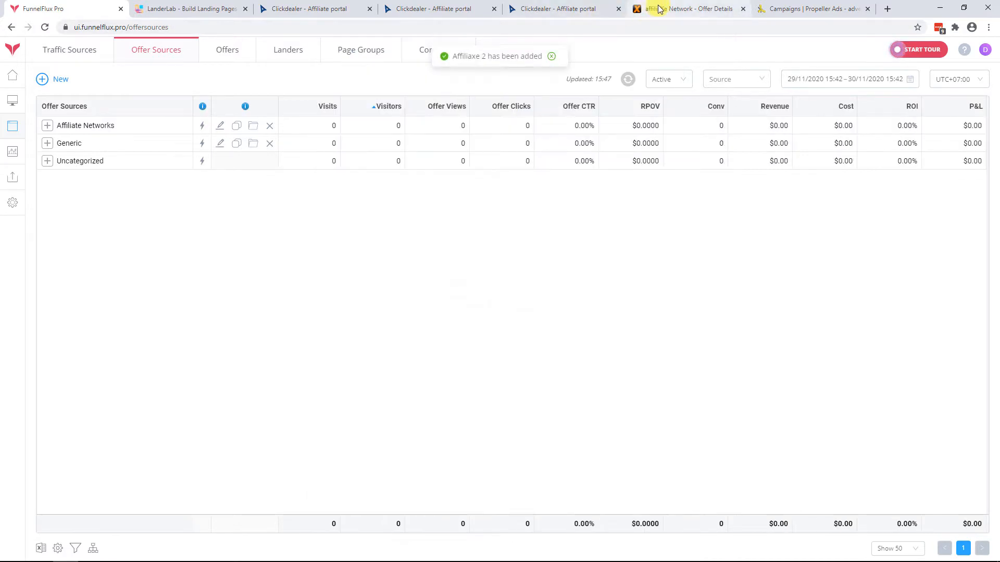
pyautogui.click(667, 11)
# Add a new affiliaXe pixel with Code Type Postback URL.
pyautogui.click(457, 188)
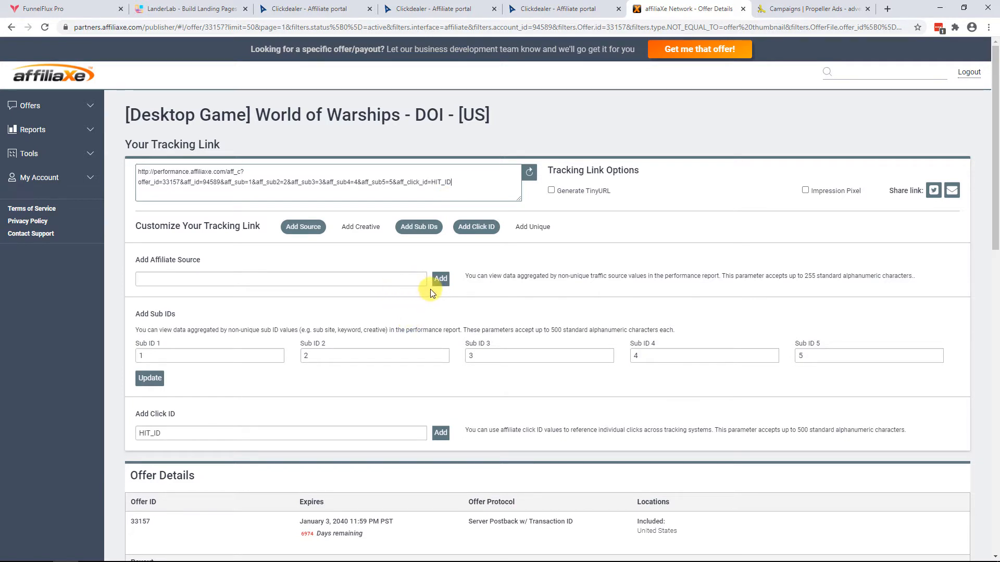
pyautogui.scroll(-16, 435, 290)
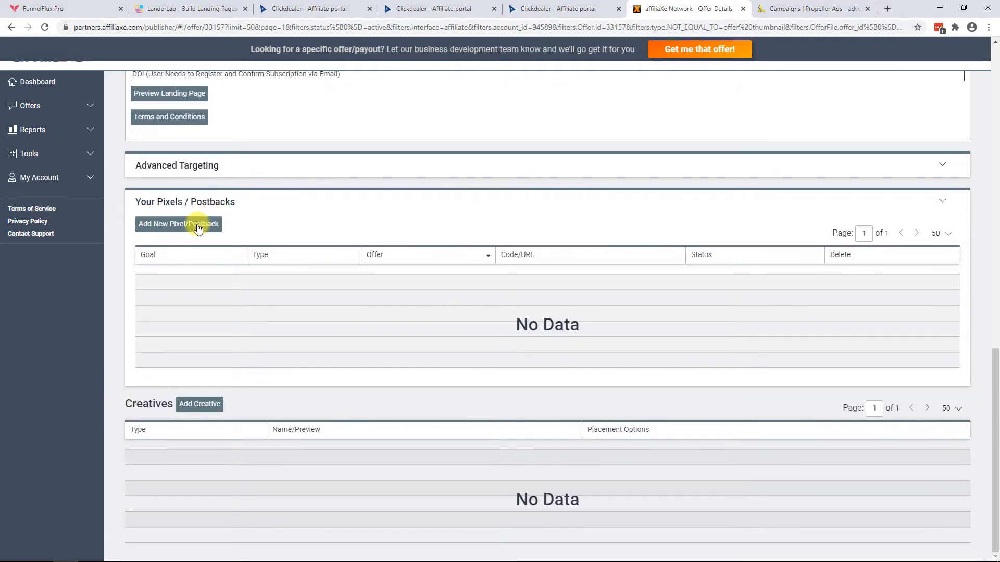
pyautogui.click(197, 225)
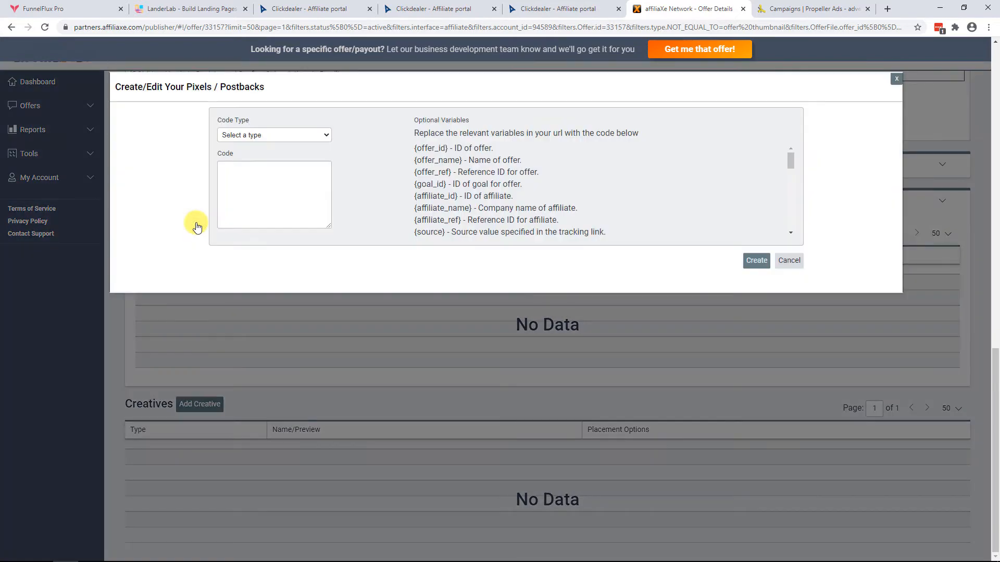
pyautogui.click(284, 134)
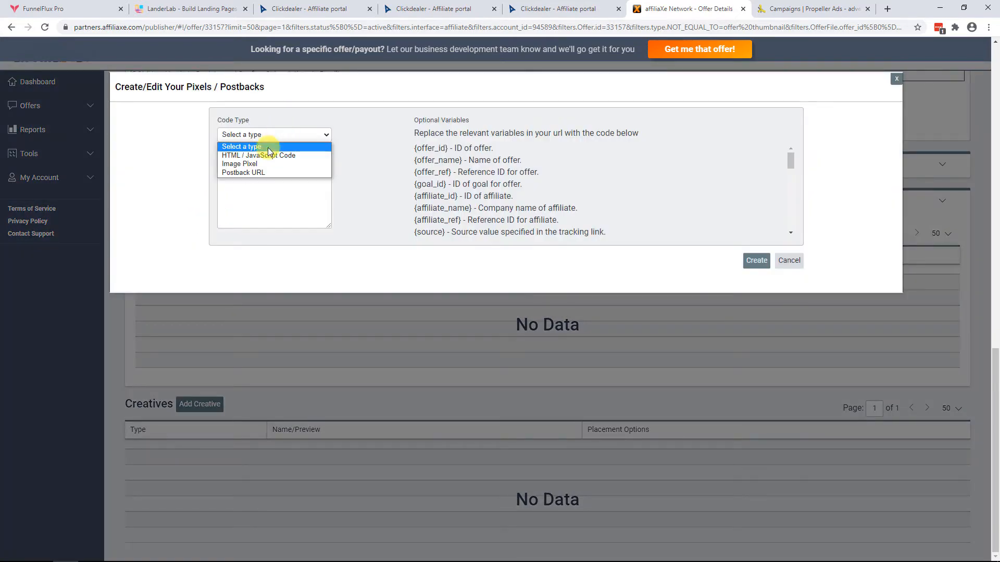
pyautogui.click(252, 173)
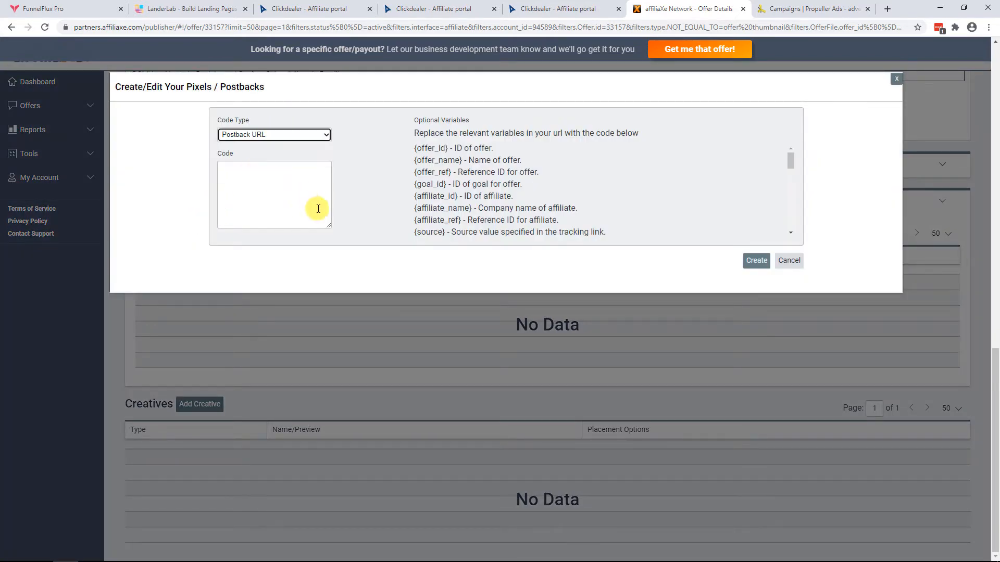
pyautogui.moveTo(323, 224); pyautogui.dragTo(328, 339)
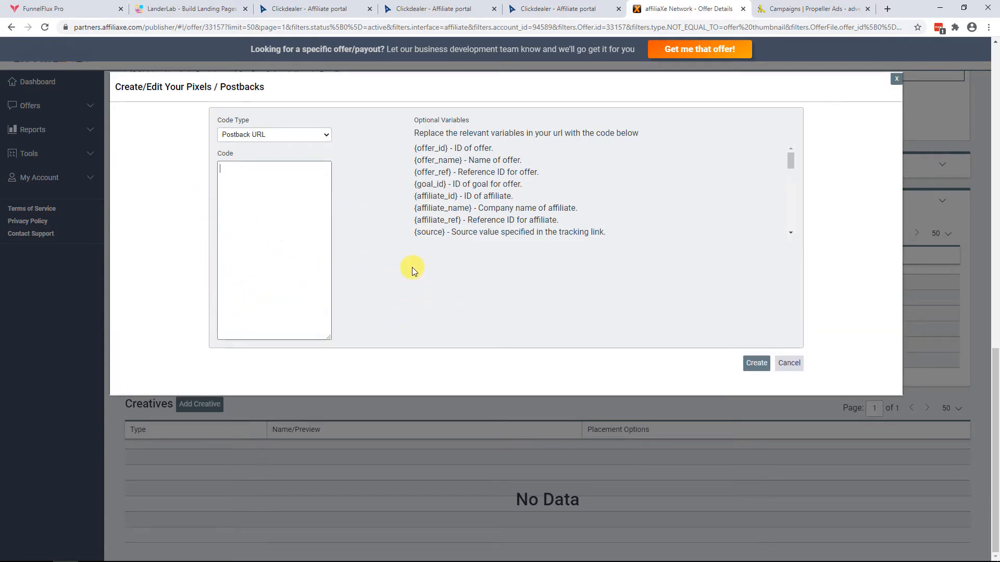
# Copy the Global Postback URL from FunnelFlux Settings.
pyautogui.click(66, 8)
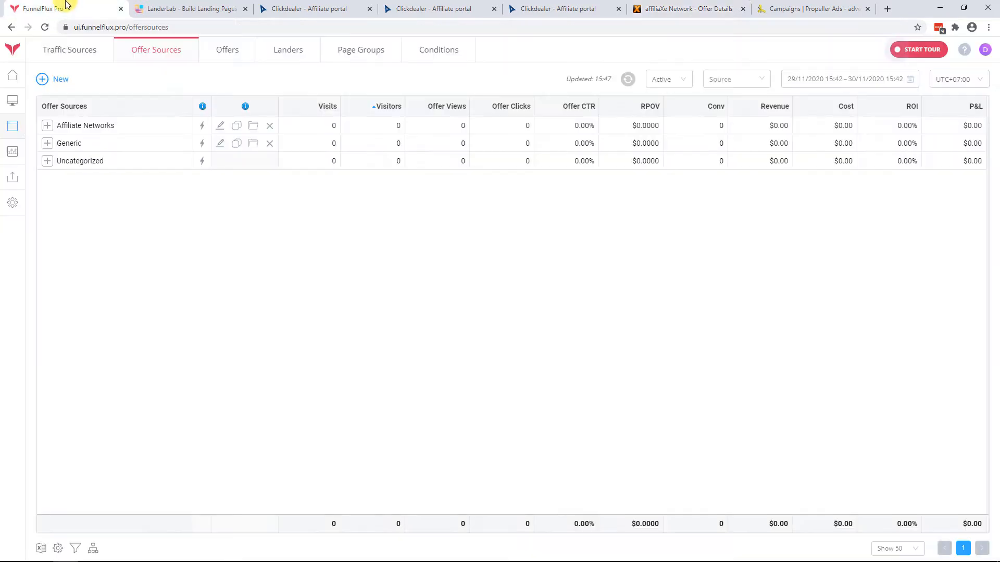
pyautogui.click(16, 205)
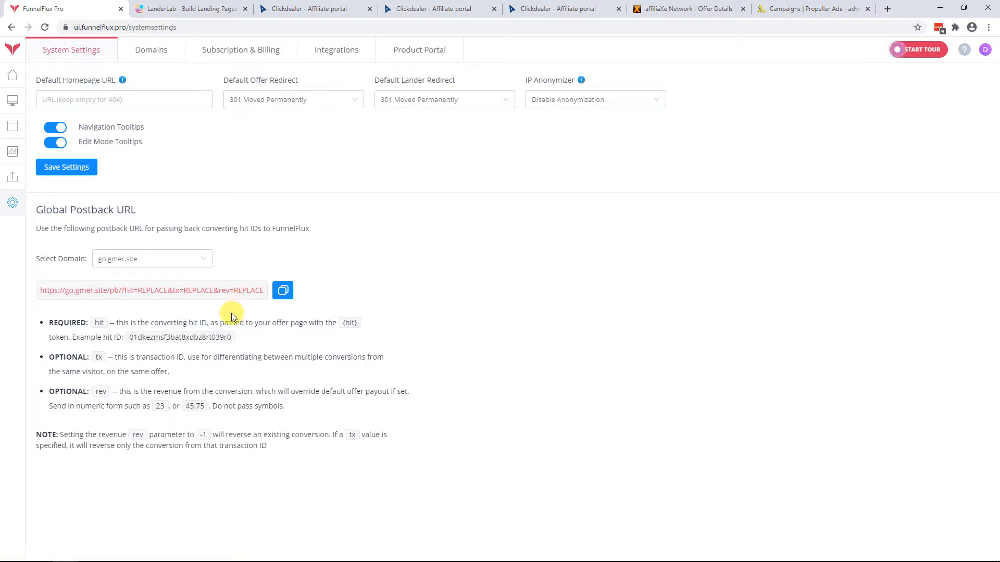
pyautogui.moveTo(46, 287); pyautogui.dragTo(276, 290)
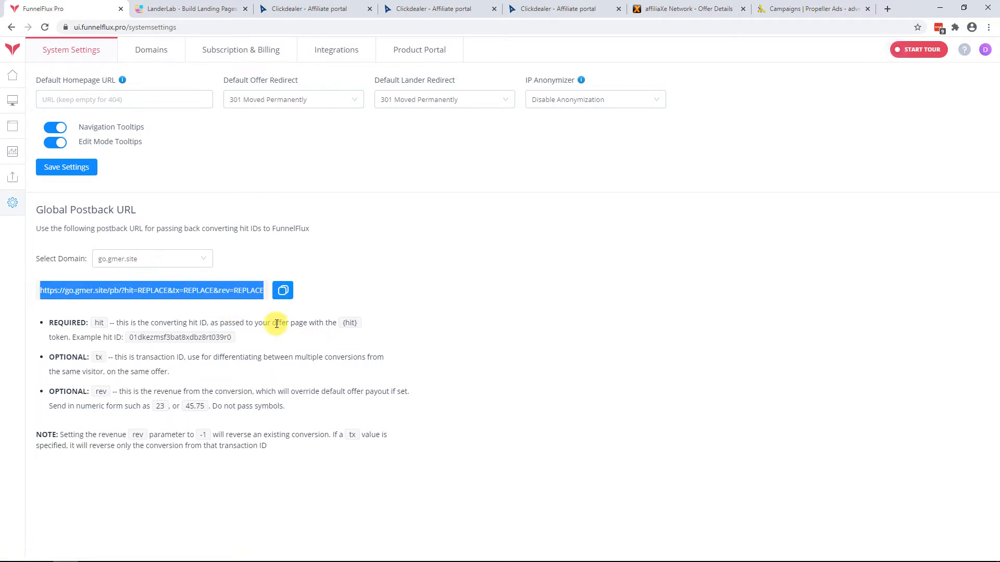
pyautogui.click(286, 293)
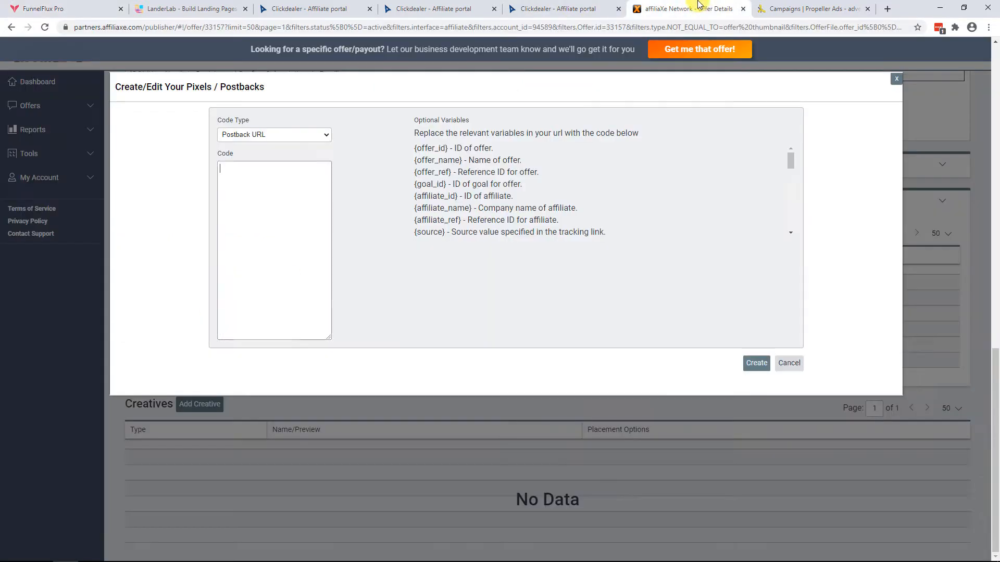
pyautogui.click(682, 9)
# Paste the global postback URL into the Code box and set rev to {payout}.
pyautogui.click(230, 228)
pyautogui.hotkey('ctrl', 'v')
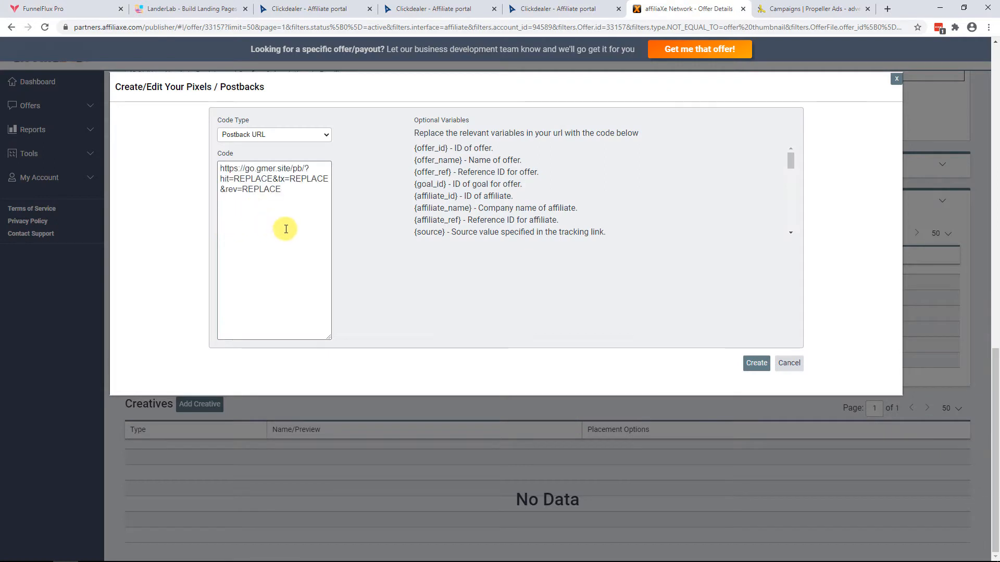
pyautogui.doubleClick(255, 179)
pyautogui.doubleClick(309, 178)
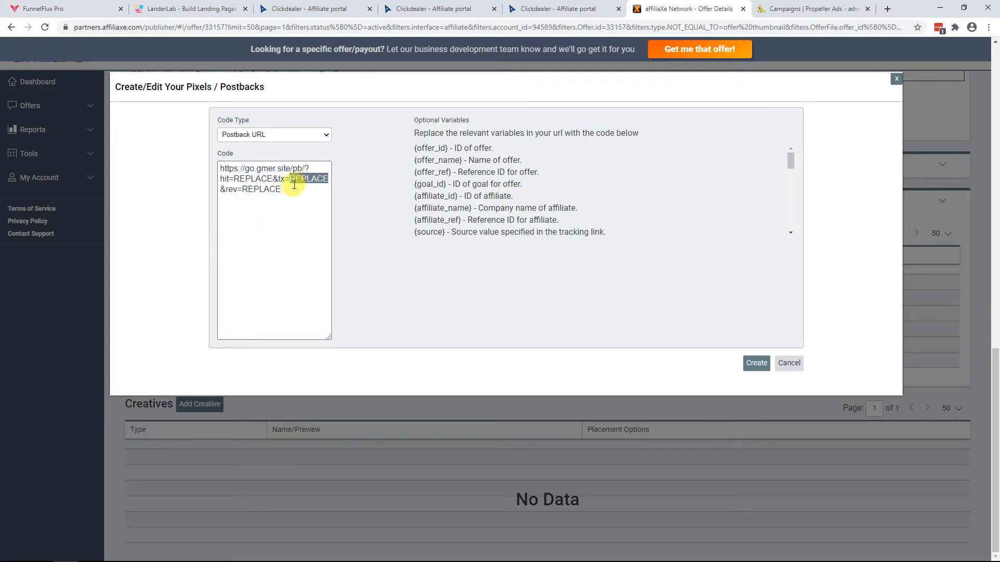
pyautogui.doubleClick(262, 189)
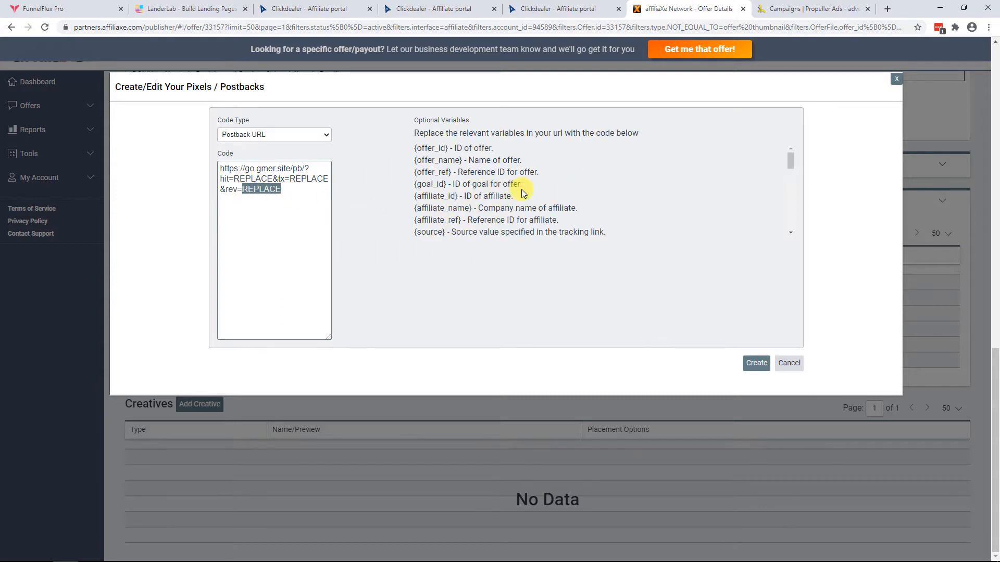
pyautogui.scroll(-6, 523, 192)
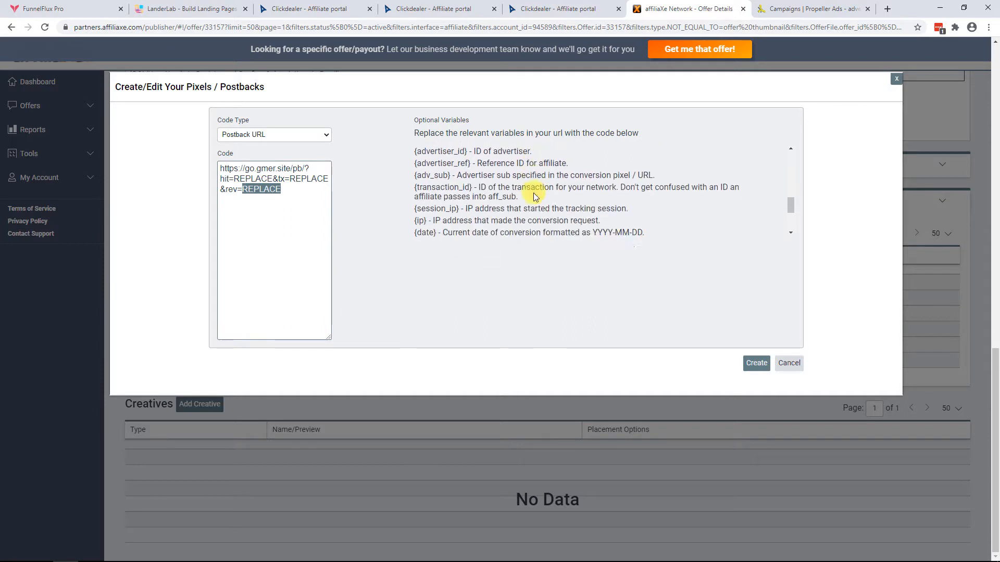
pyautogui.scroll(-4, 535, 195)
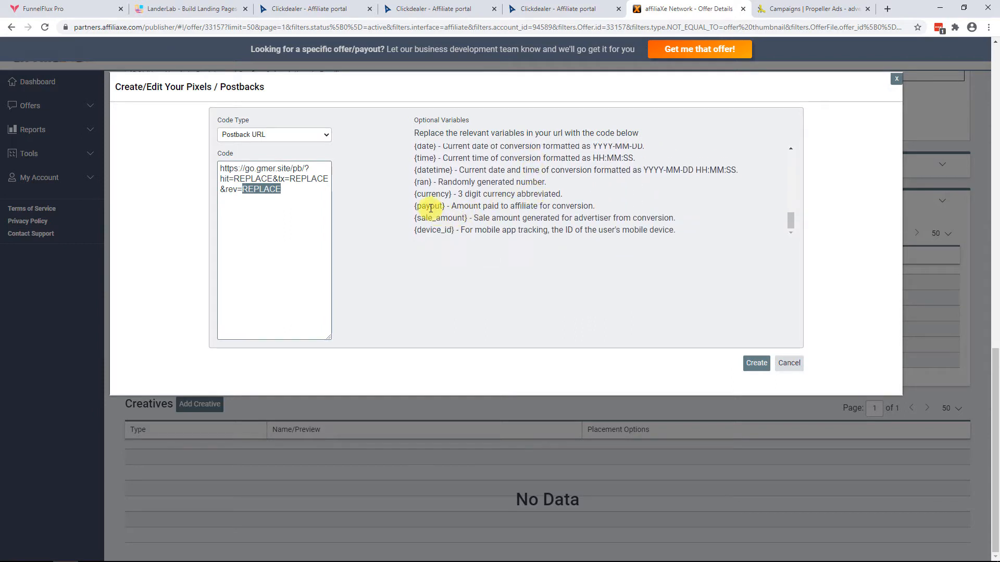
pyautogui.moveTo(415, 206); pyautogui.dragTo(445, 206)
pyautogui.doubleClick(265, 189)
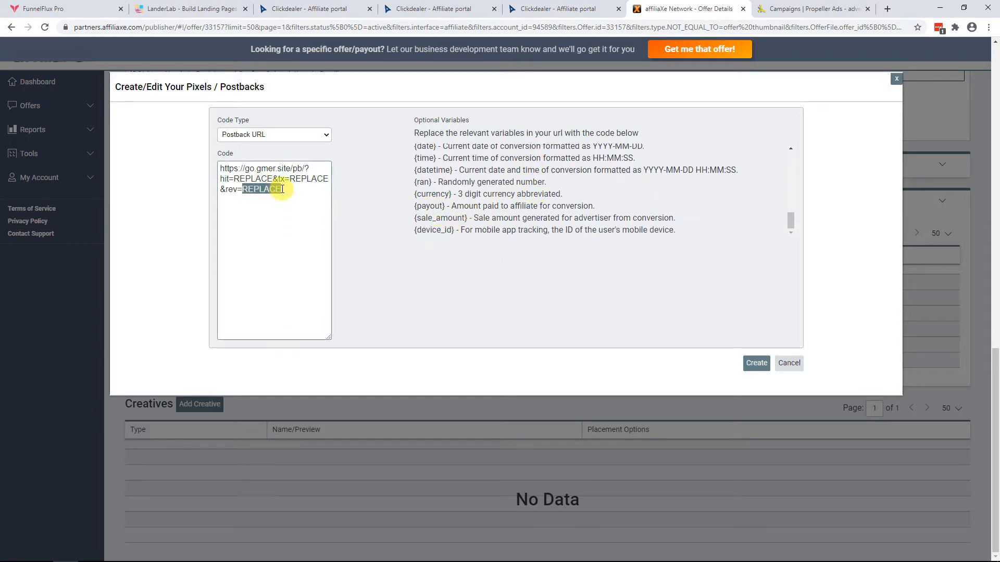
pyautogui.write('{payout}')
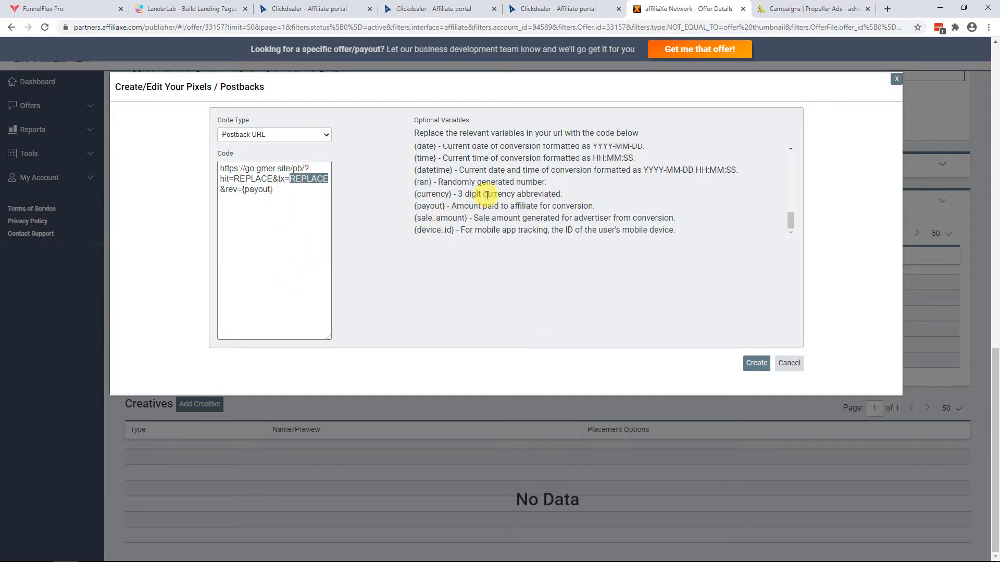
# Replace the tx placeholder with {transaction_id} and the hit placeholder with {aff_click_id}.
pyautogui.scroll(3, 537, 208)
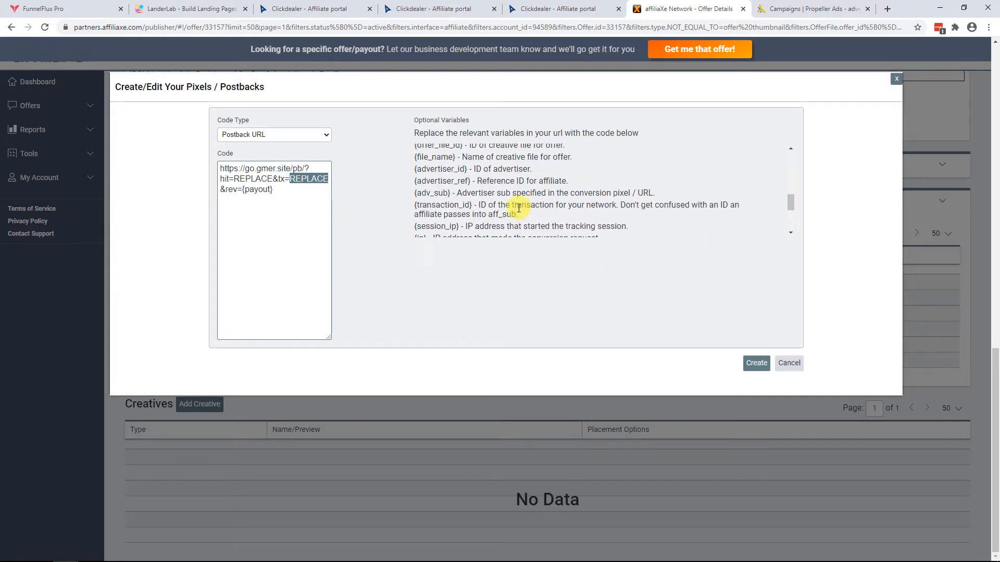
pyautogui.moveTo(471, 206); pyautogui.dragTo(392, 205)
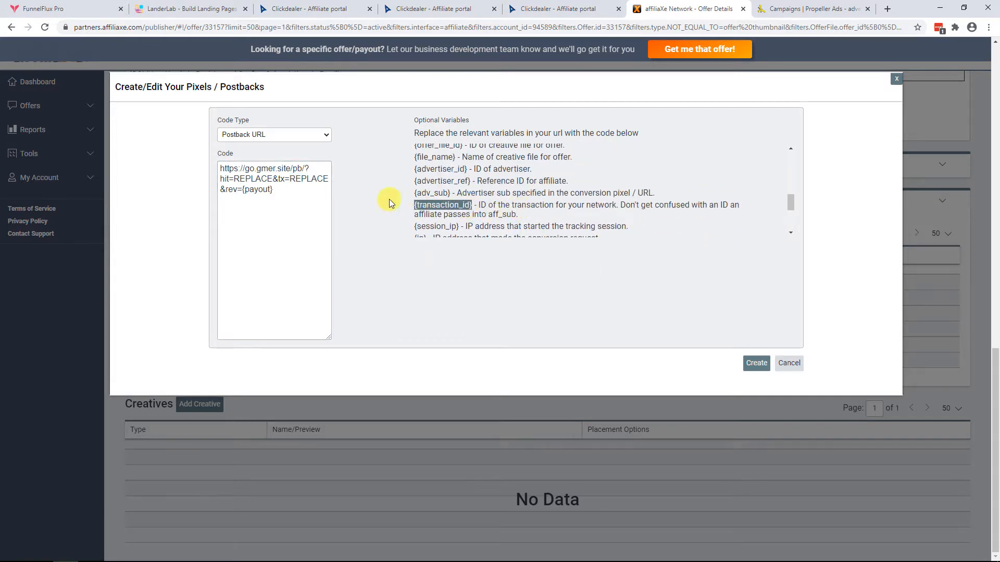
pyautogui.hotkey('ctrl', 'c')
pyautogui.doubleClick(312, 179)
pyautogui.hotkey('ctrl', 'v')
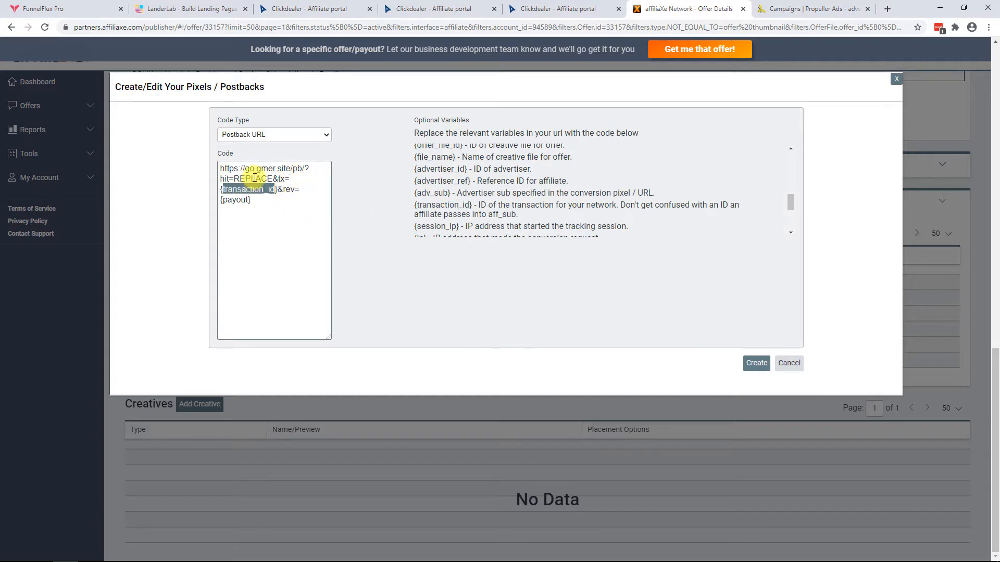
pyautogui.moveTo(234, 179); pyautogui.dragTo(277, 179)
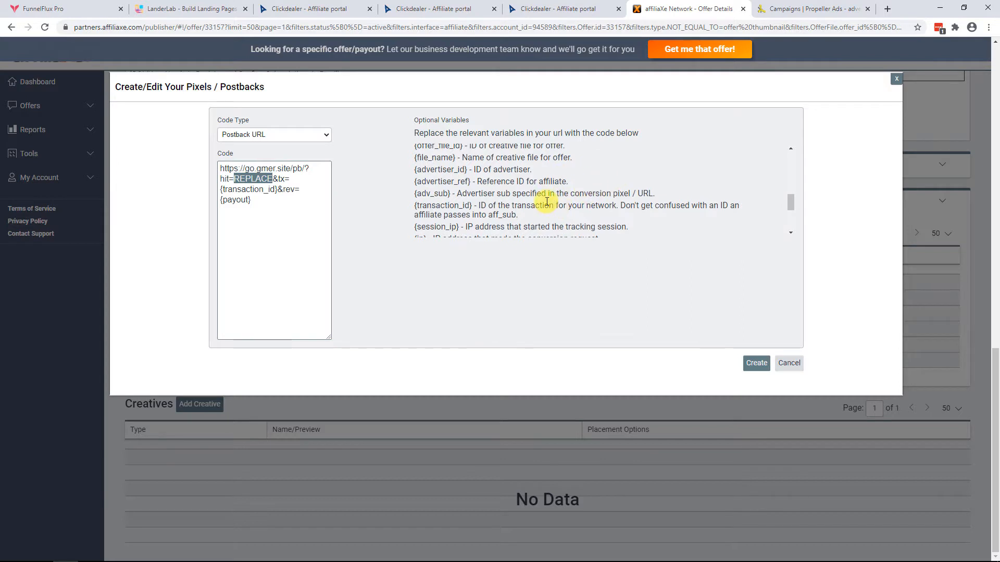
pyautogui.scroll(10, 543, 188)
pyautogui.click(533, 193)
pyautogui.scroll(-3, 504, 191)
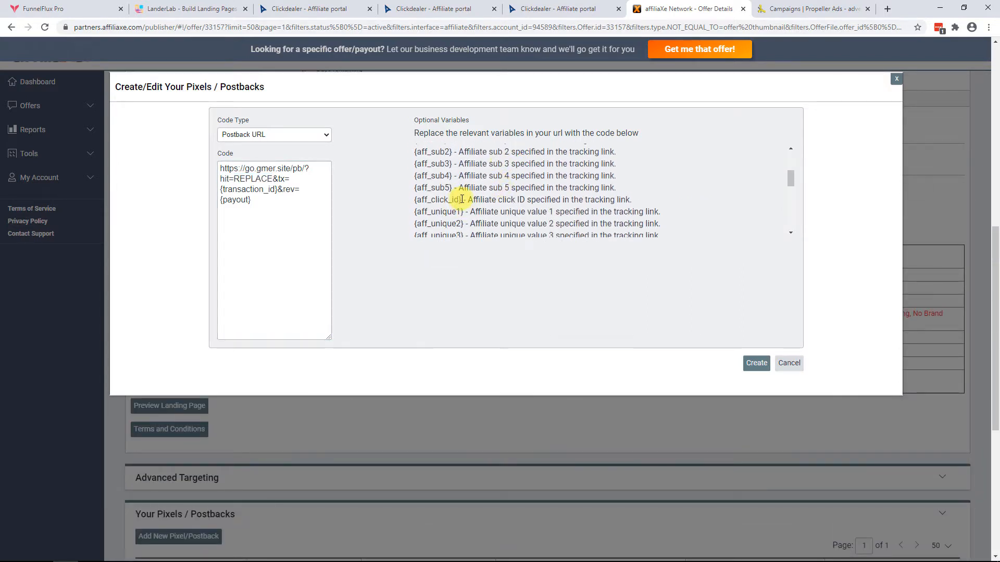
pyautogui.doubleClick(268, 180)
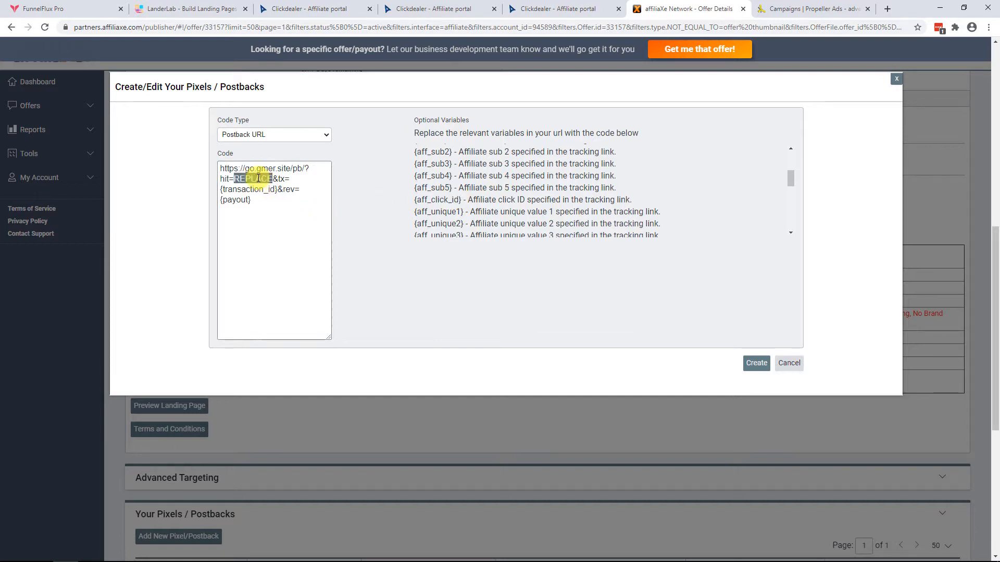
pyautogui.hotkey('ctrl', 'v')
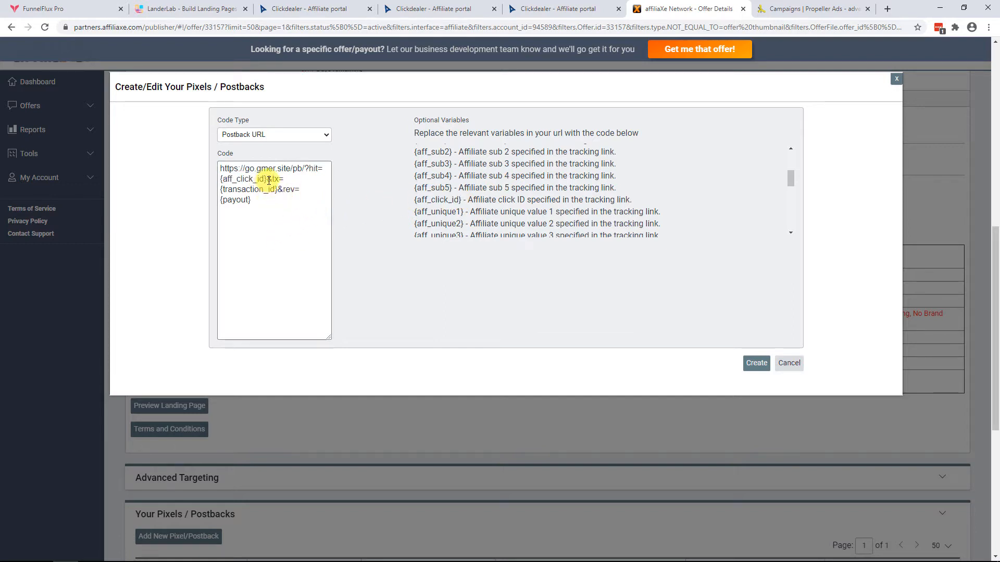
# Open Affiliaxe 2's tracking tokens: {aff_click_id}, {payout} and {transaction_id}.
pyautogui.click(67, 7)
pyautogui.click(9, 127)
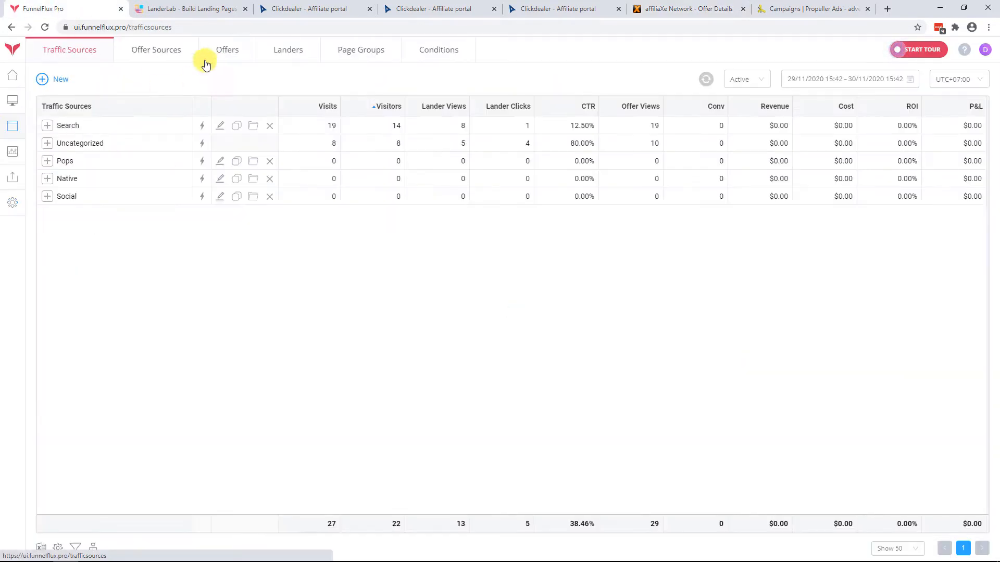
pyautogui.click(161, 50)
pyautogui.click(48, 161)
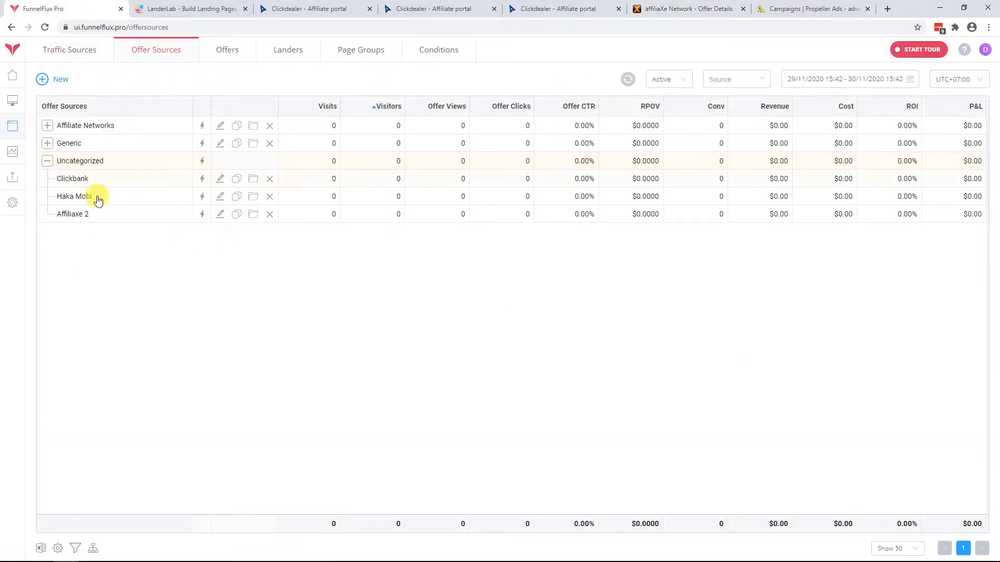
pyautogui.click(225, 218)
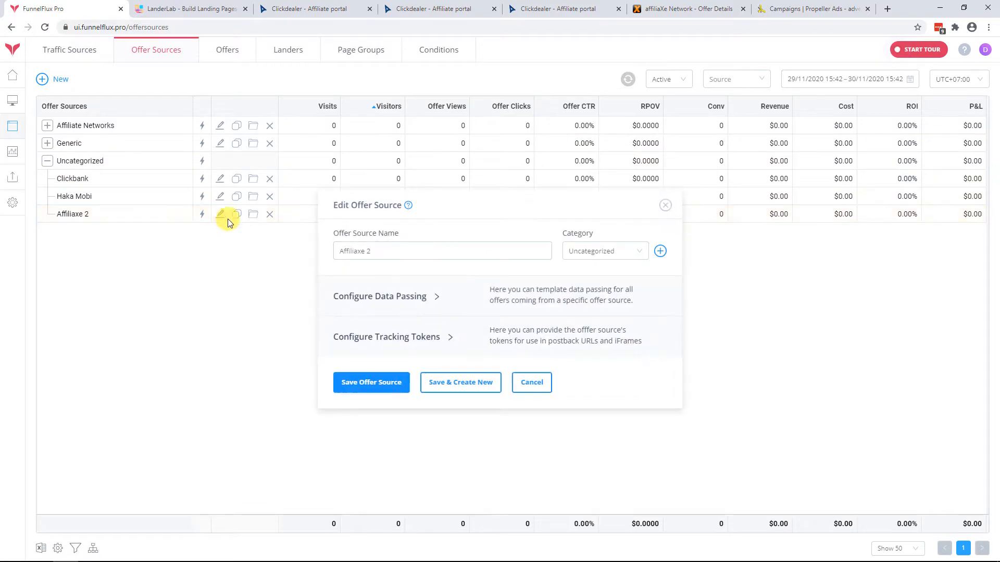
pyautogui.click(423, 336)
pyautogui.click(406, 310)
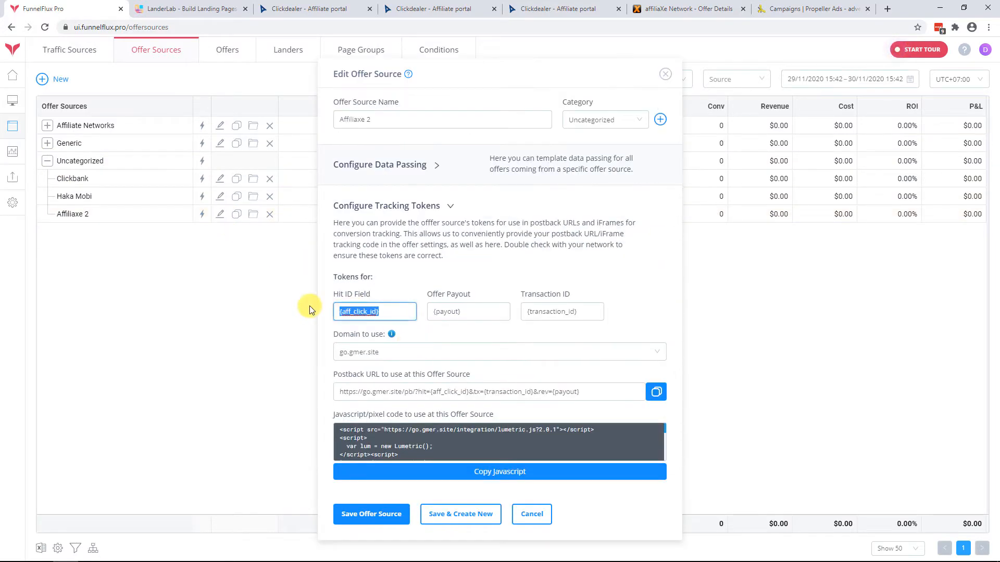
pyautogui.click(490, 311)
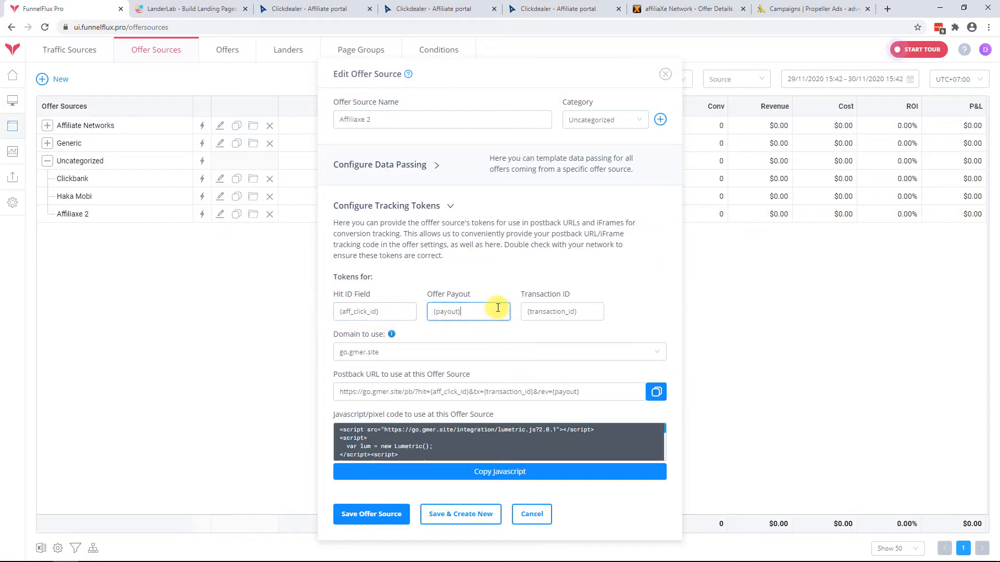
pyautogui.click(582, 311)
pyautogui.moveTo(401, 320); pyautogui.dragTo(326, 313)
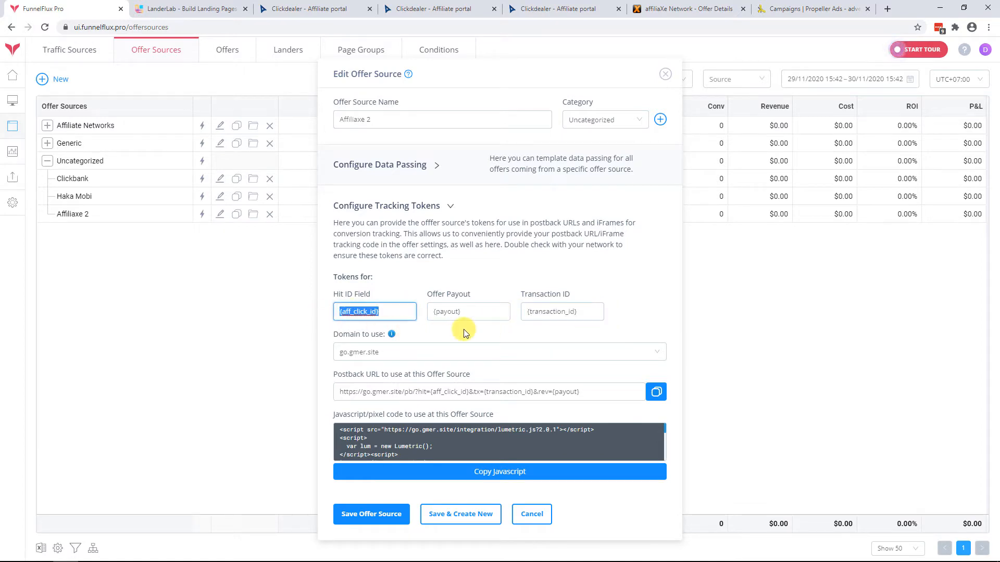
# Compare with the affiliaXe postback code, then copy Affiliaxe 2's Postback URL.
pyautogui.click(699, 6)
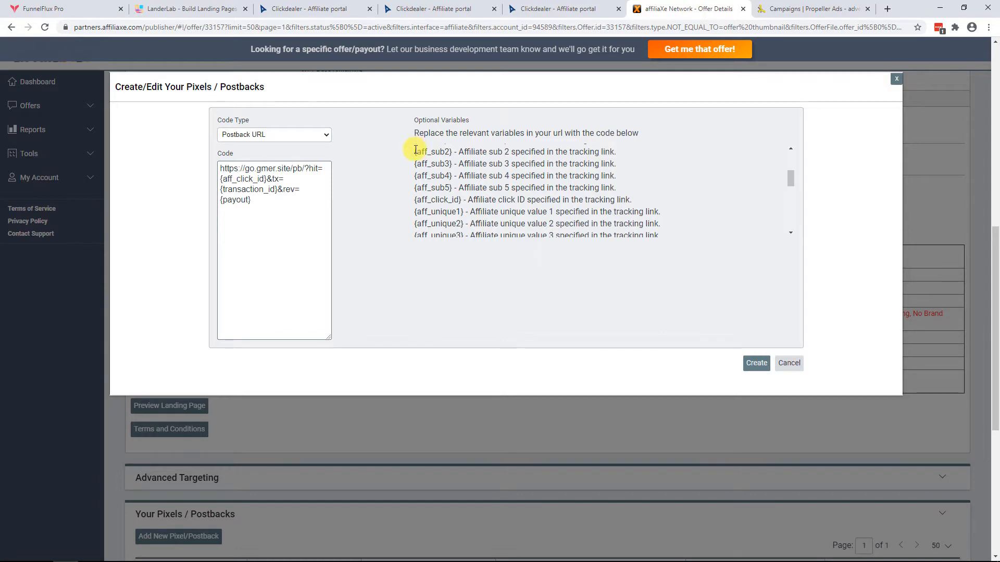
pyautogui.moveTo(415, 150); pyautogui.dragTo(451, 155)
pyautogui.click(484, 179)
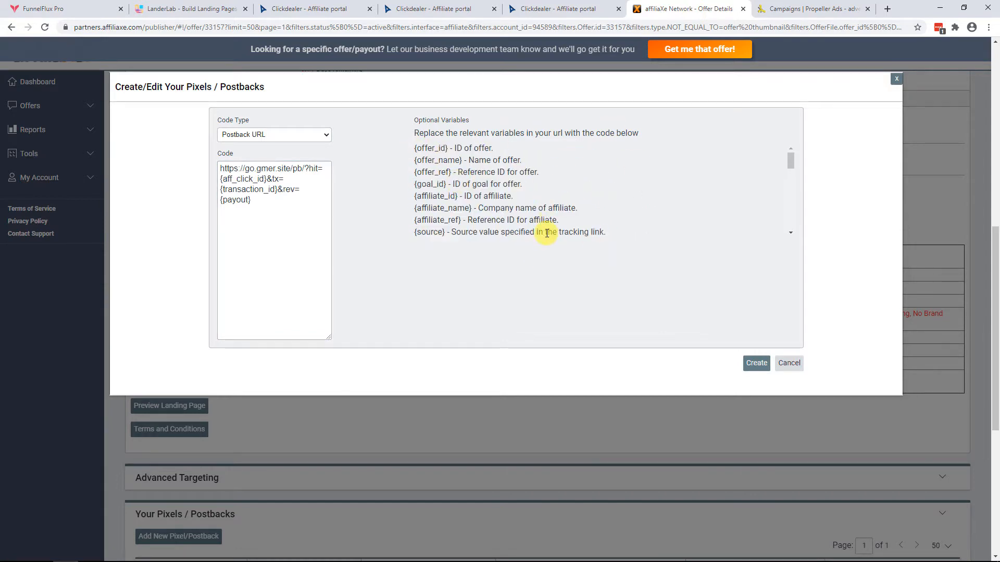
pyautogui.click(78, 8)
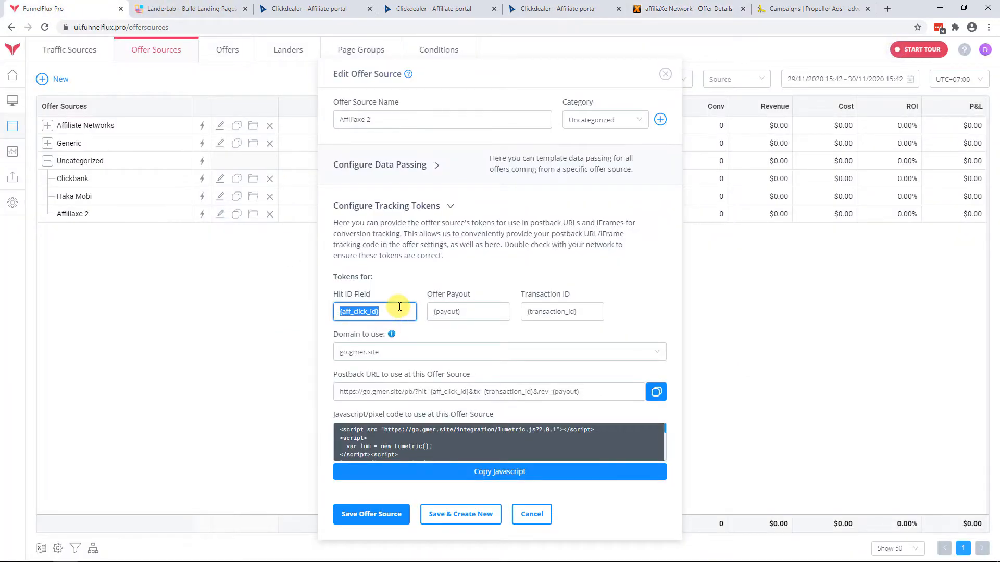
pyautogui.click(398, 311)
pyautogui.moveTo(611, 392); pyautogui.dragTo(334, 386)
pyautogui.click(334, 387)
pyautogui.tripleClick(408, 391)
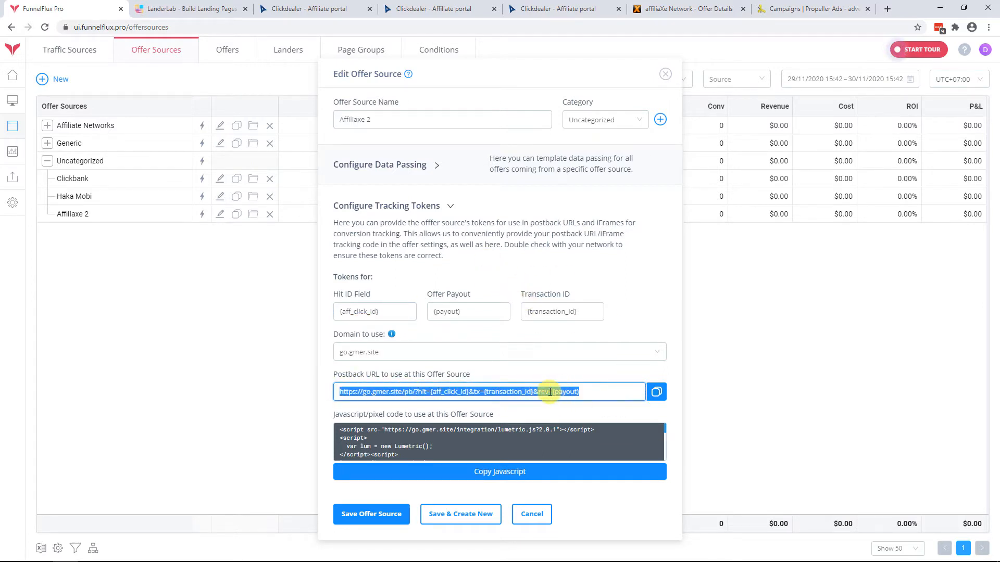
pyautogui.click(657, 394)
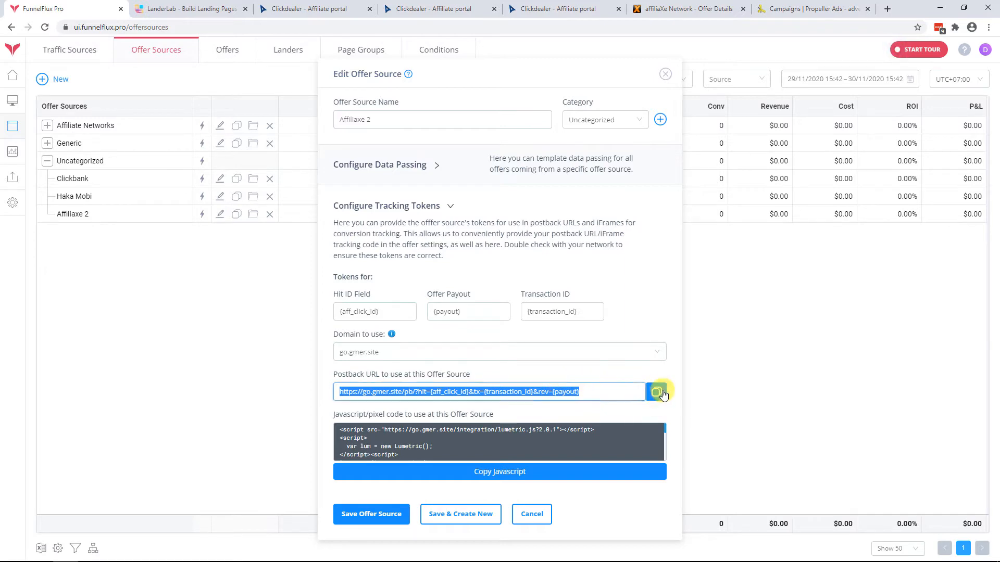
pyautogui.click(688, 8)
# Create the World of Warships postback pixel in affiliaXe and return to Affiliaxe 2.
pyautogui.click(274, 226)
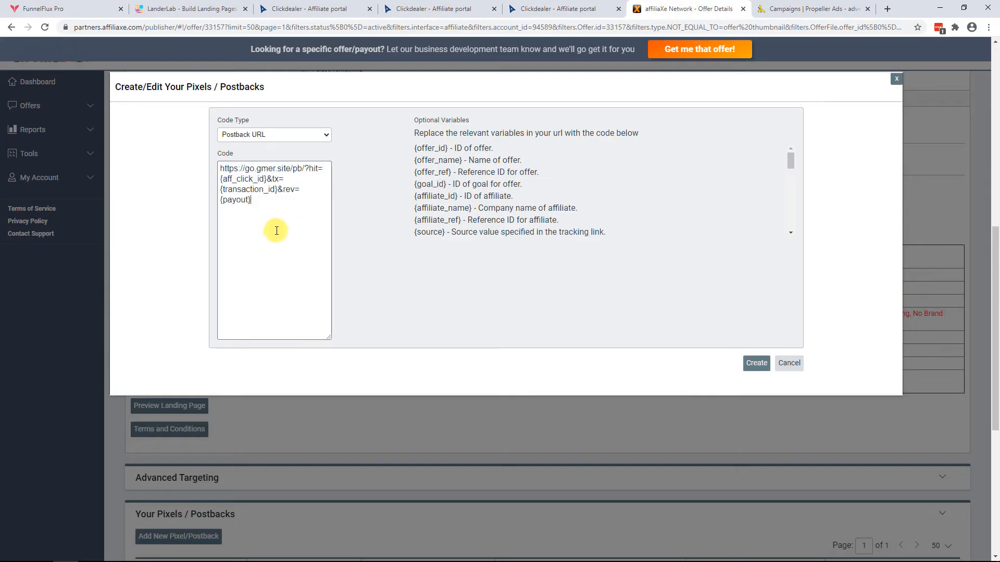
pyautogui.click(756, 363)
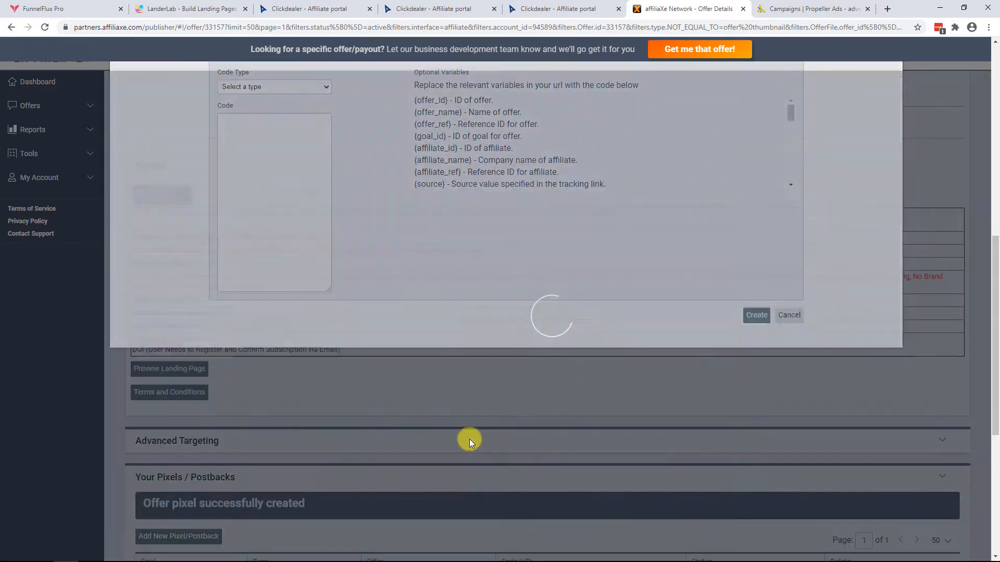
pyautogui.scroll(-4, 428, 411)
pyautogui.scroll(13, 477, 393)
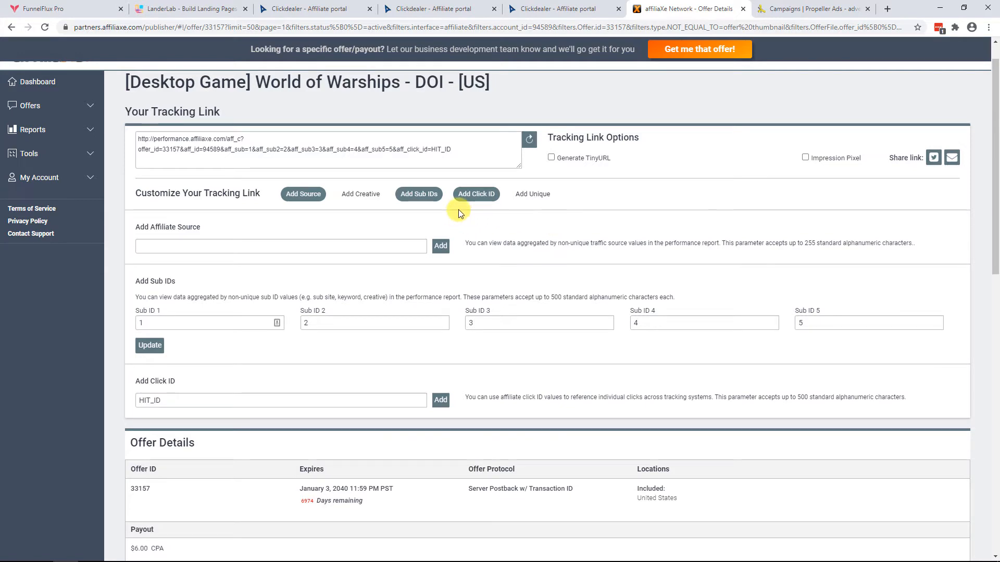
pyautogui.click(110, 10)
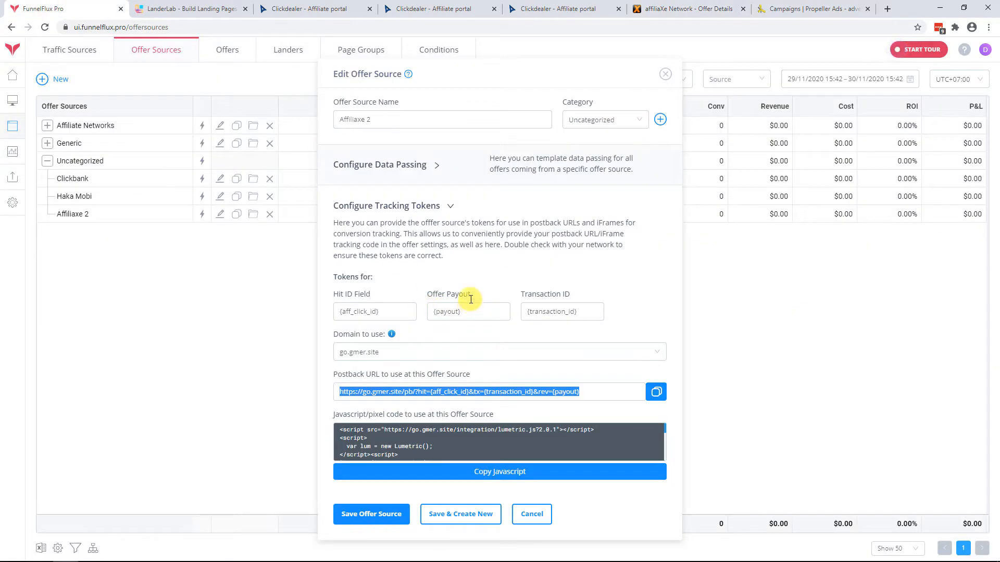
# Review the aff_click_id and aff_sub data-passing fields, then save Affiliaxe 2.
pyautogui.click(397, 204)
pyautogui.click(440, 298)
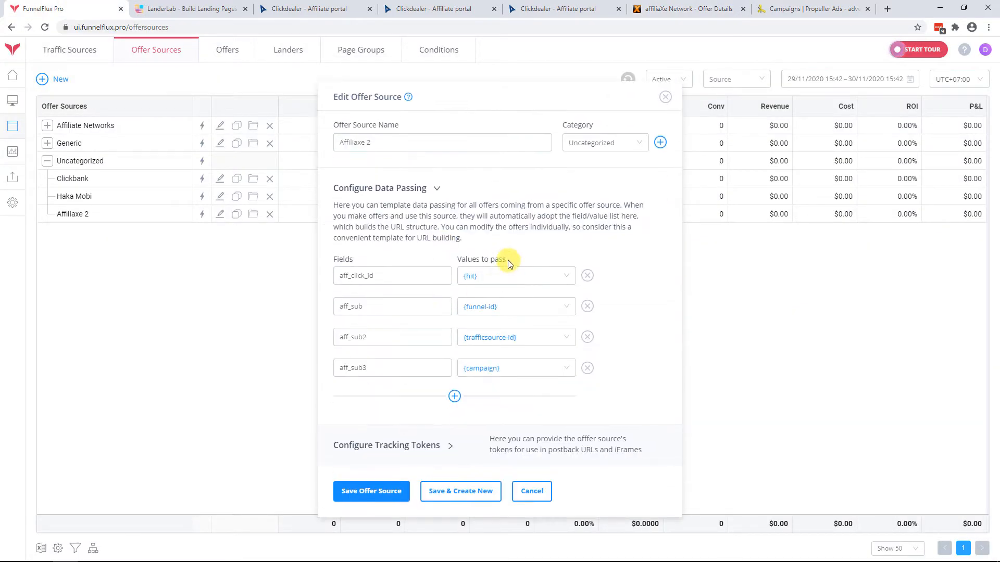
pyautogui.click(391, 307)
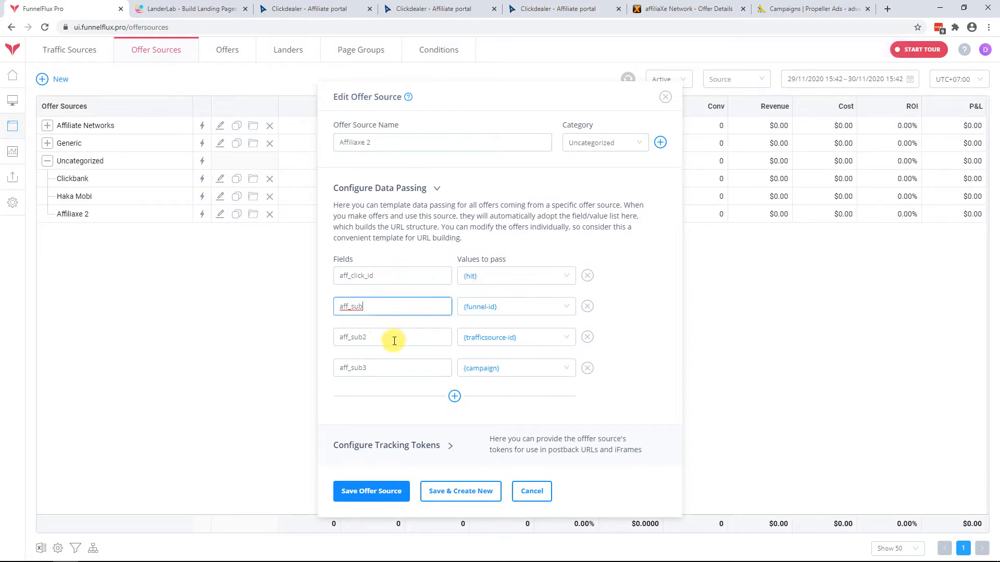
pyautogui.click(392, 339)
pyautogui.click(397, 365)
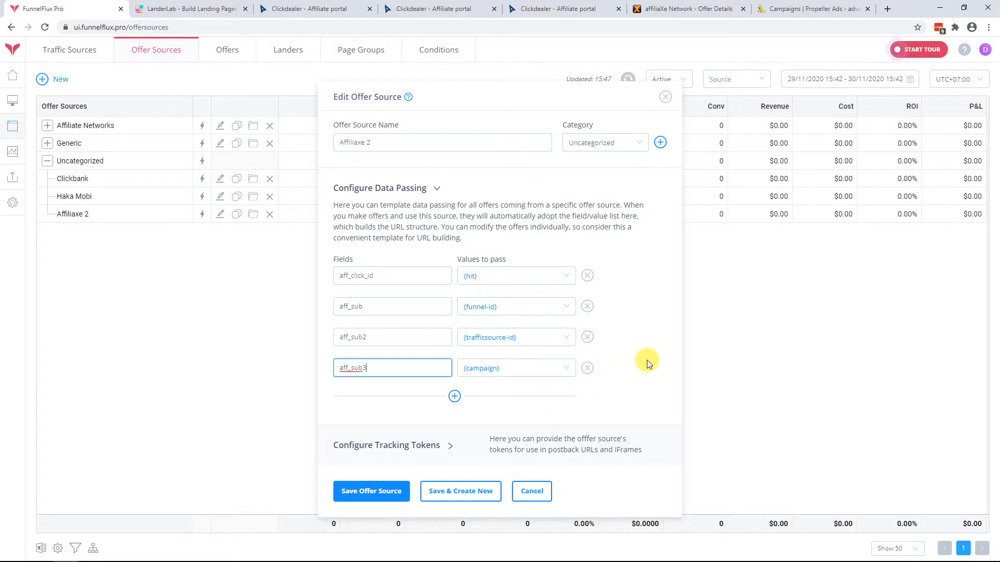
pyautogui.click(377, 493)
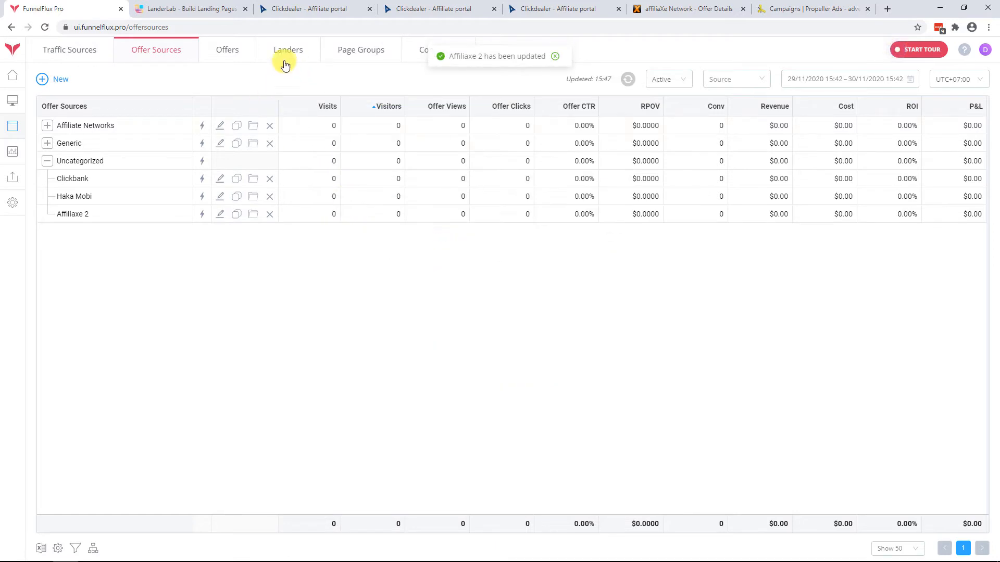
# Start a new offer and add a Test Offers category.
pyautogui.click(230, 51)
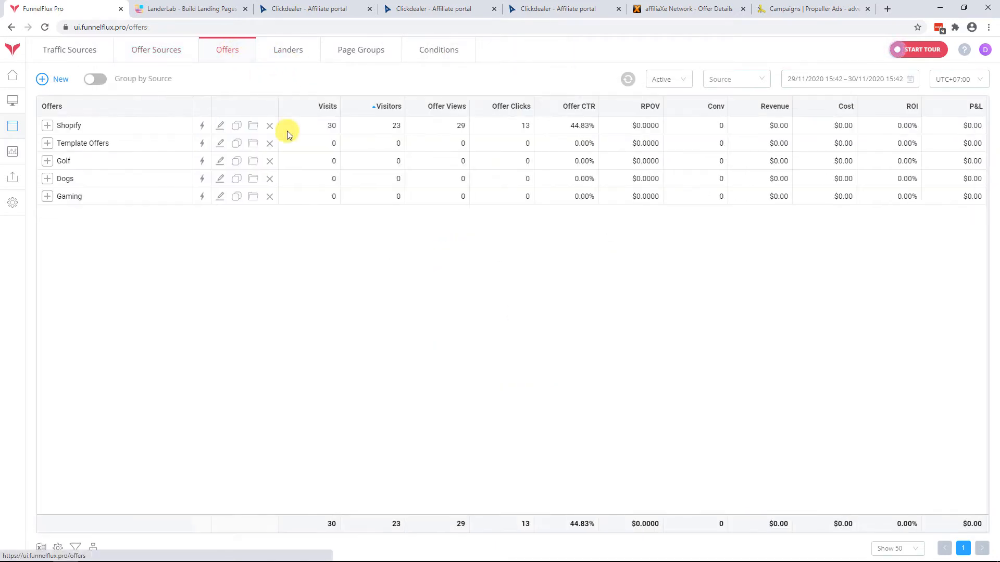
pyautogui.click(43, 79)
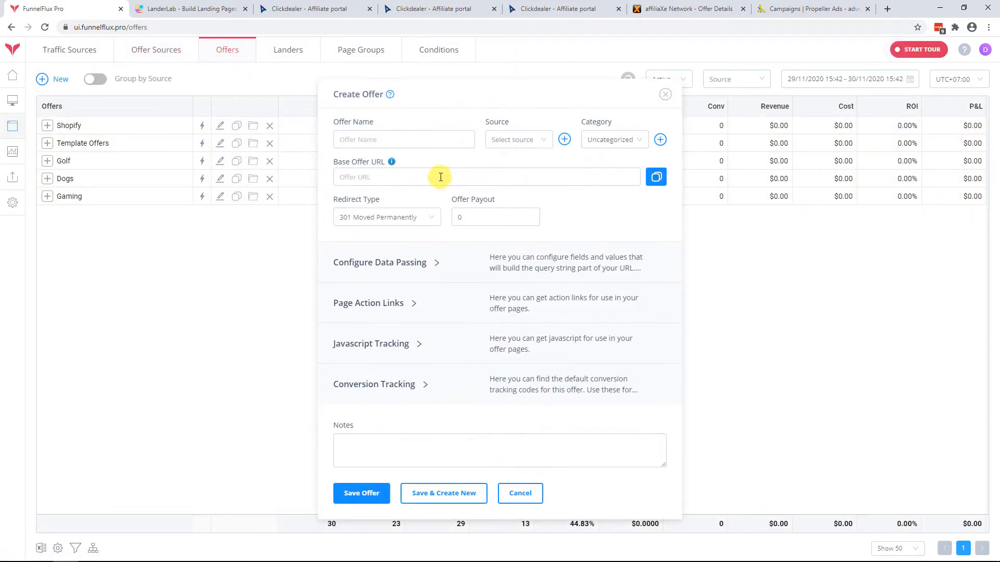
pyautogui.click(660, 140)
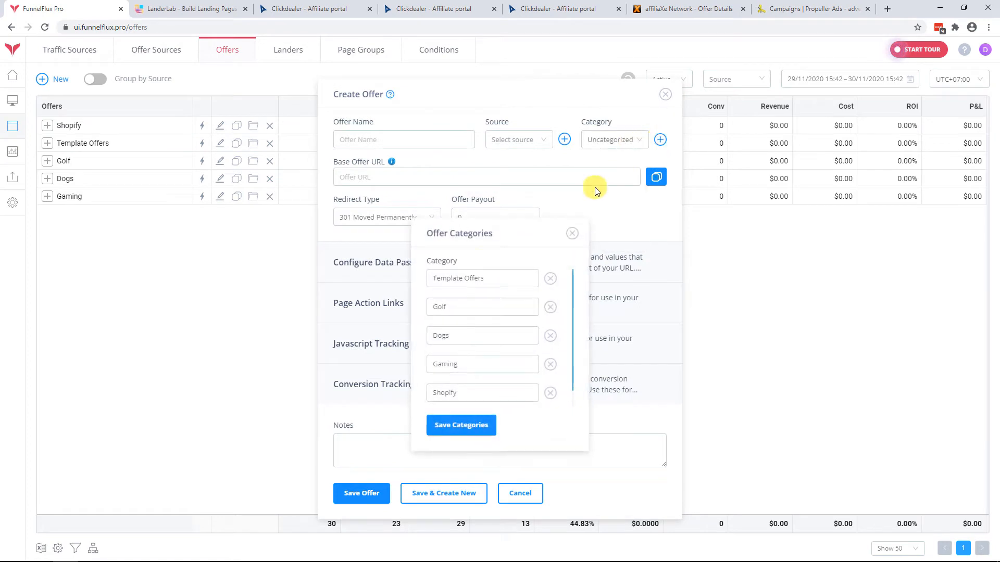
pyautogui.scroll(-1, 509, 402)
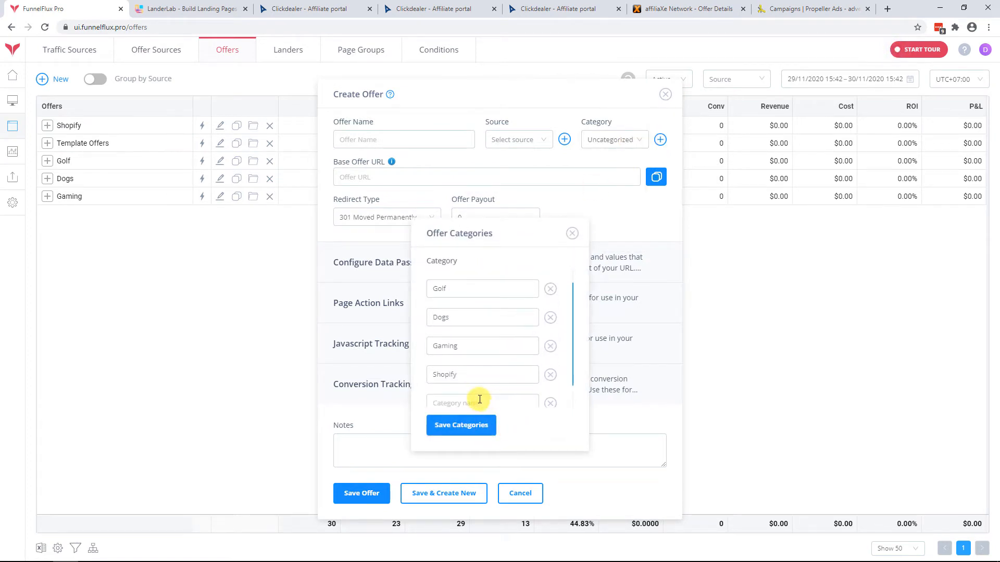
pyautogui.click(478, 399)
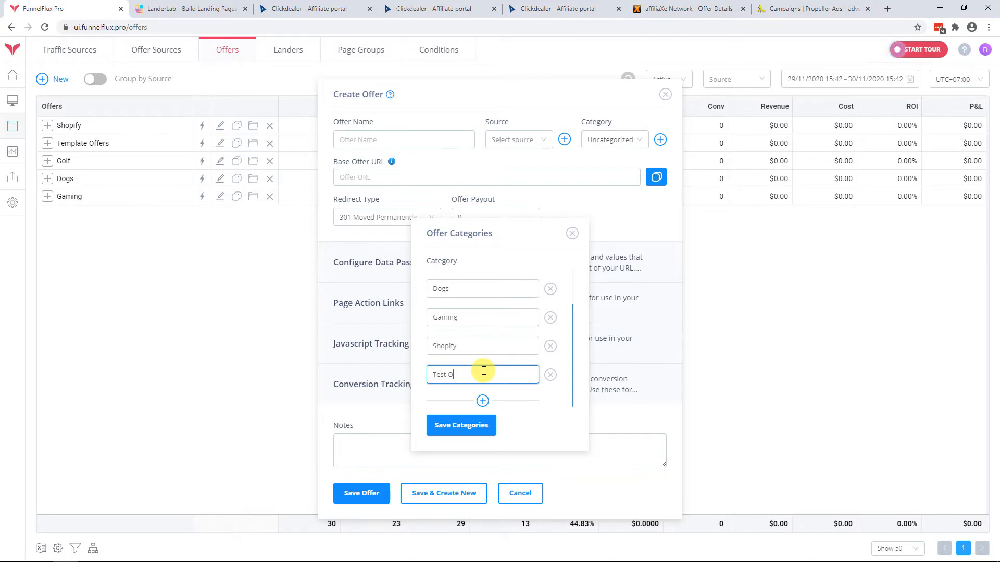
pyautogui.write('Test Offers')
pyautogui.click(462, 424)
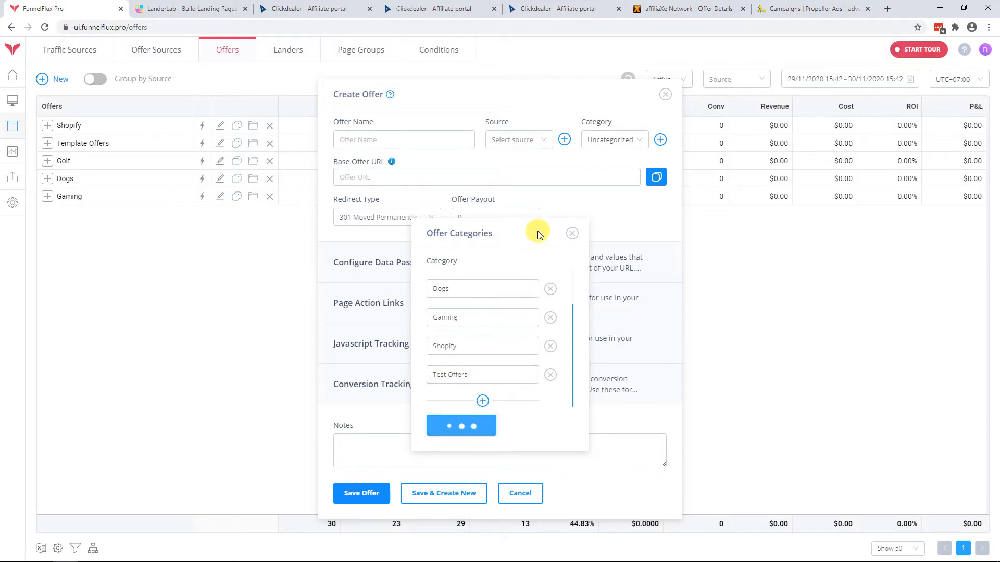
# Set source Affiliaxe 2 and name it [Desktop Game] World of Warships - DOI - [US].
pyautogui.click(517, 141)
pyautogui.scroll(-2, 523, 224)
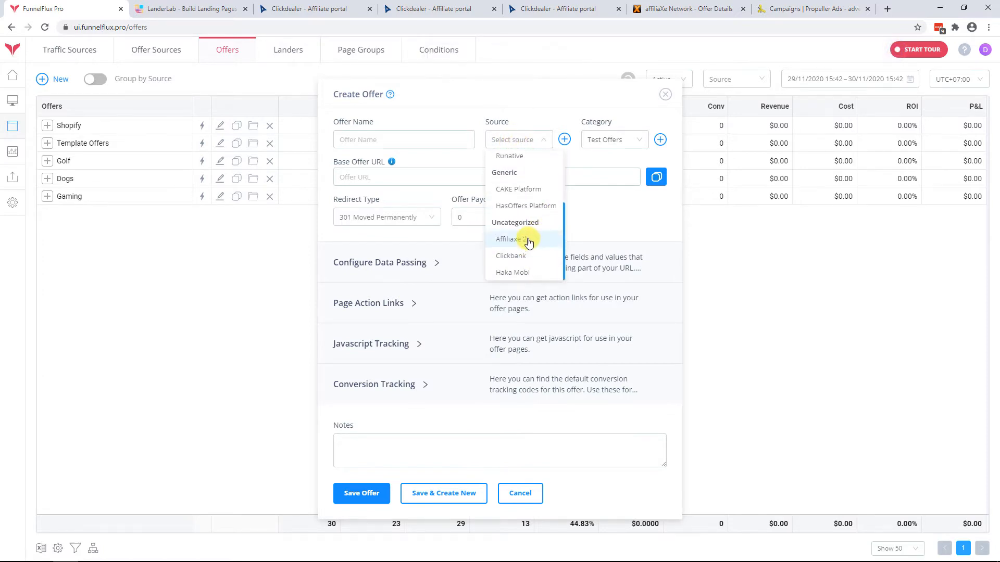
pyautogui.click(527, 240)
pyautogui.click(697, 7)
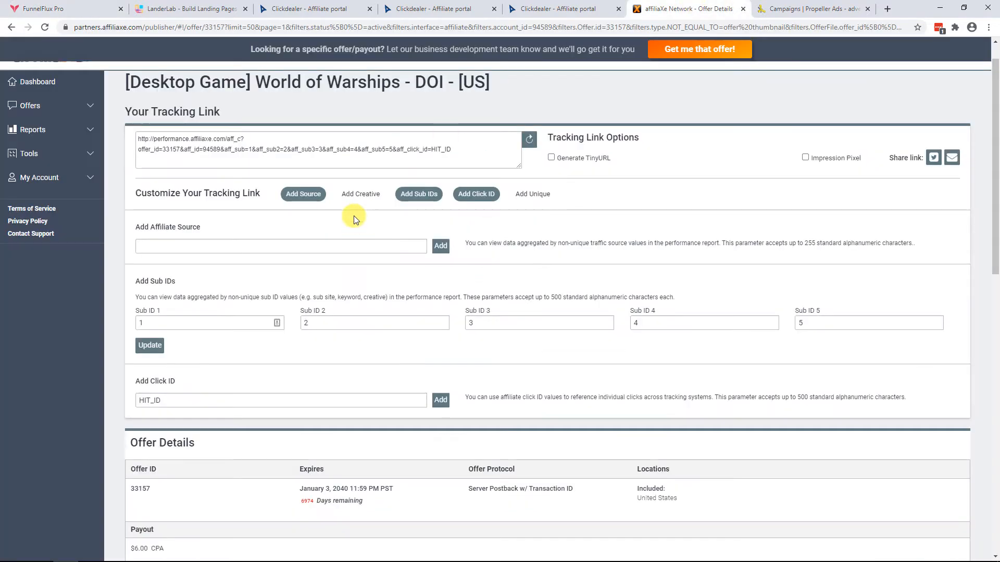
pyautogui.moveTo(414, 120); pyautogui.dragTo(126, 116)
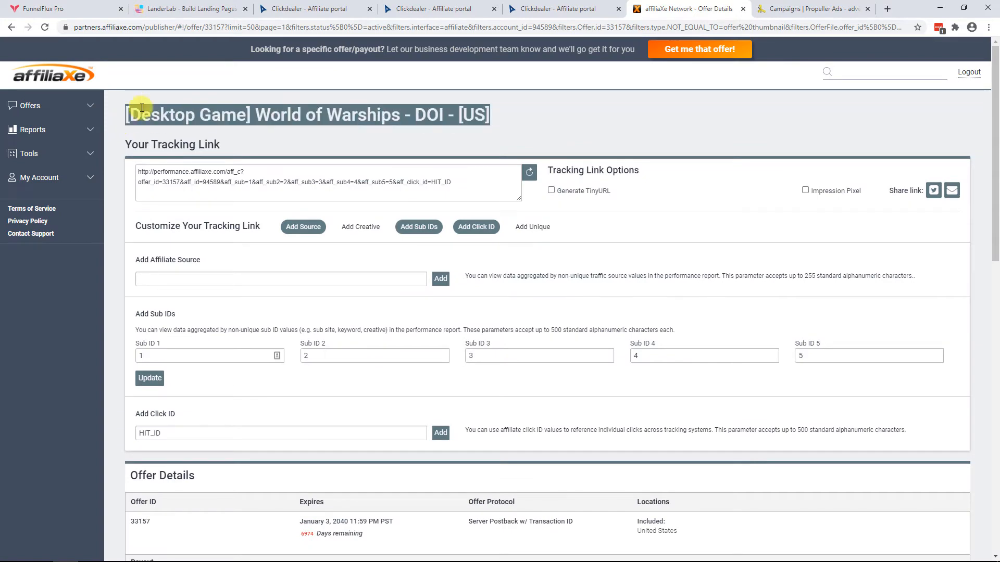
pyautogui.click(73, 9)
pyautogui.click(388, 143)
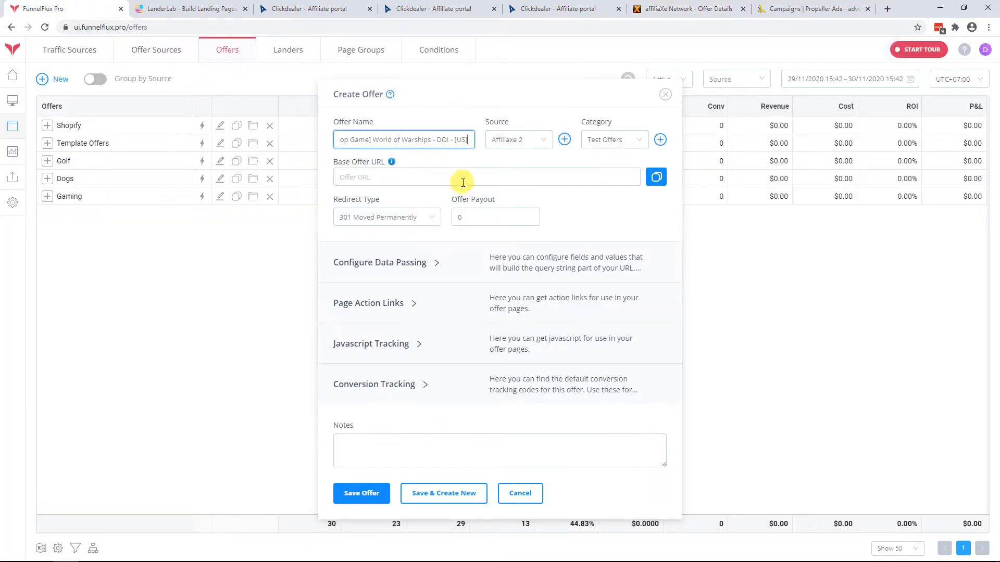
pyautogui.click(421, 179)
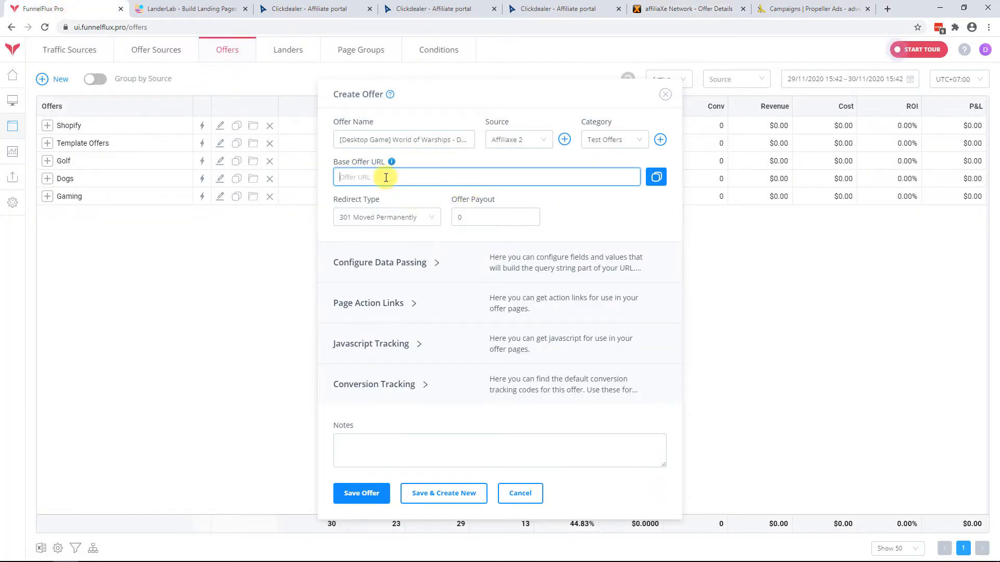
pyautogui.click(688, 9)
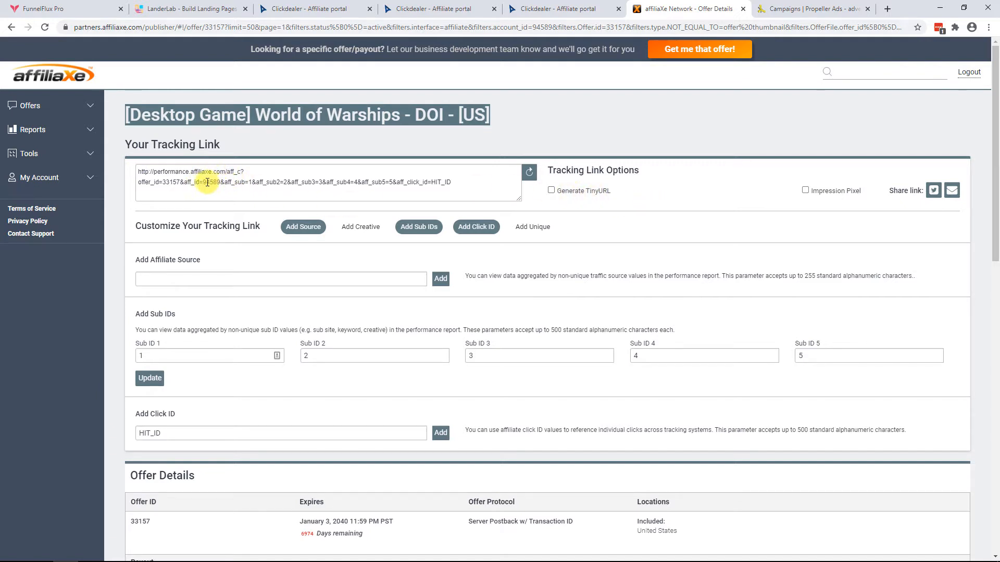
# Clear the Sub ID 1–5 values from the World of Warships tracking link form.
pyautogui.moveTo(220, 182); pyautogui.dragTo(494, 186)
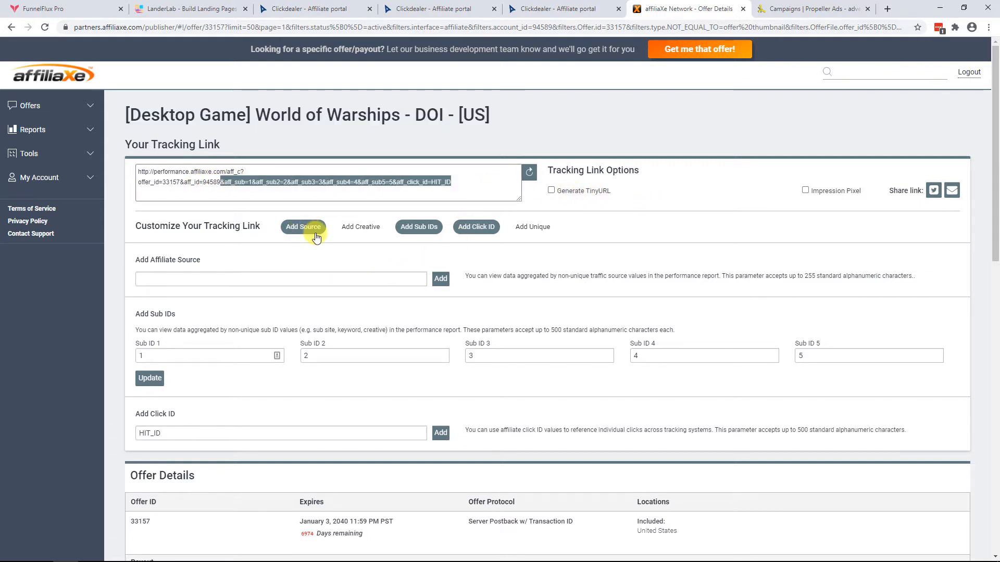
pyautogui.click(863, 359)
pyautogui.press('BackSpace')
pyautogui.click(667, 356)
pyautogui.press('BackSpace')
pyautogui.click(557, 360)
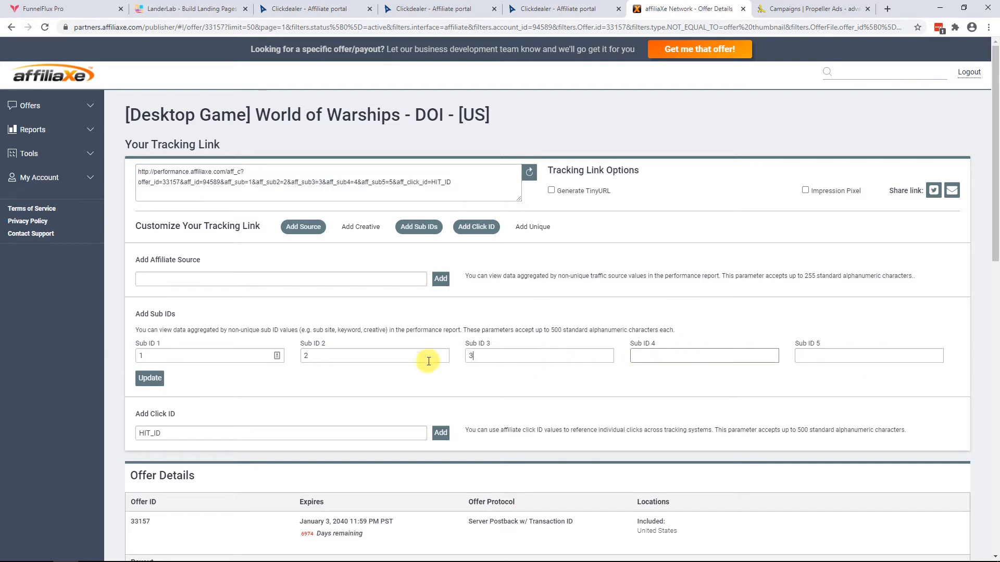
pyautogui.press('BackSpace')
pyautogui.click(428, 360)
pyautogui.press('BackSpace')
pyautogui.click(164, 359)
pyautogui.press('BackSpace')
# Clear the HIT_ID click ID, update the link, and copy its base through aff_id=94589.
pyautogui.moveTo(178, 435); pyautogui.dragTo(77, 424)
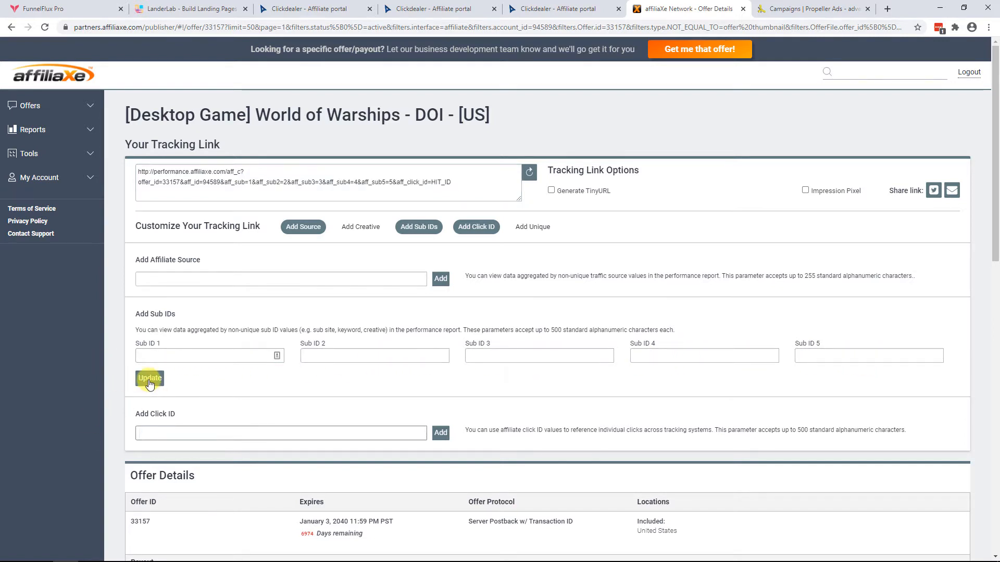
pyautogui.click(149, 379)
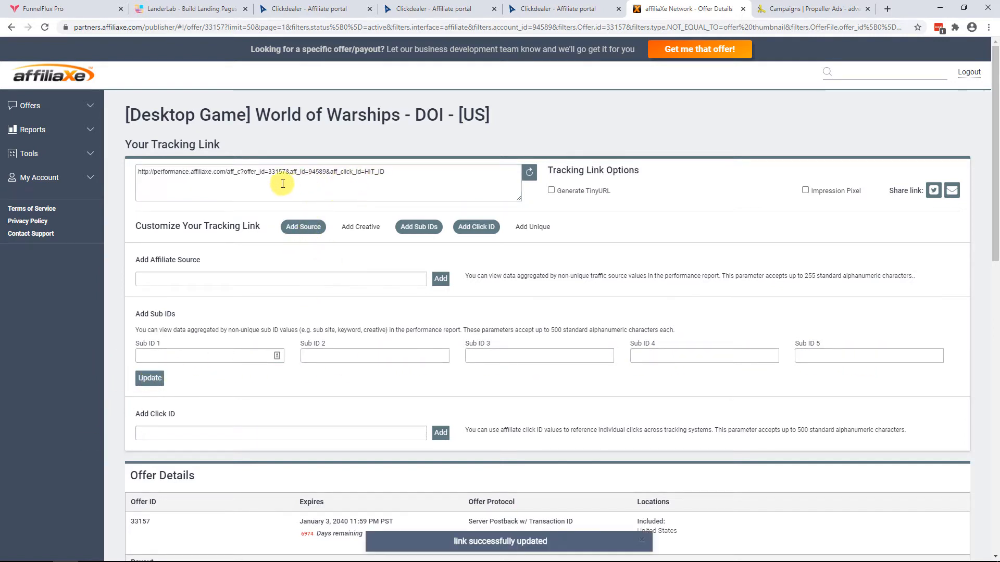
pyautogui.moveTo(326, 171); pyautogui.dragTo(131, 171)
pyautogui.hotkey('ctrl', 'c')
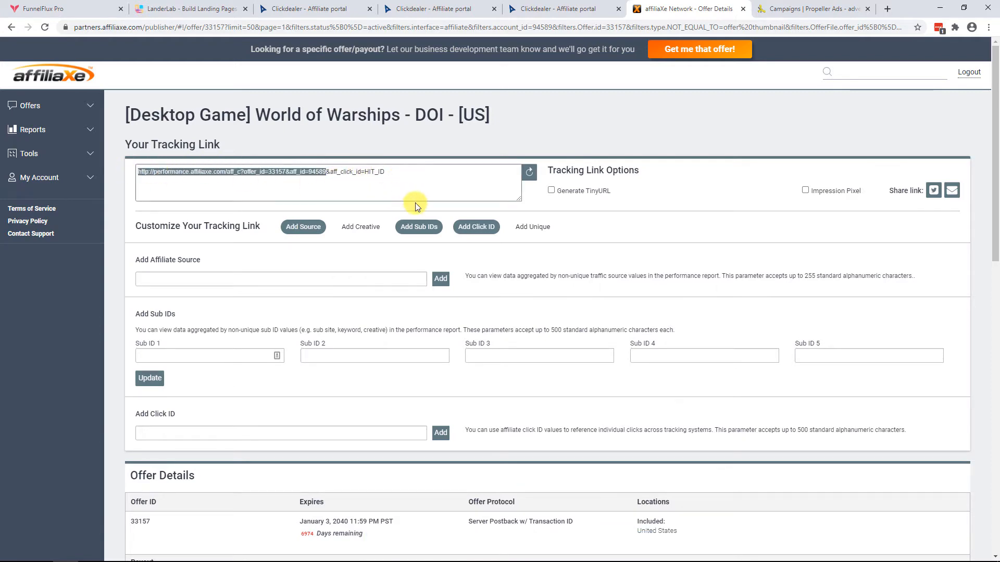
pyautogui.click(78, 9)
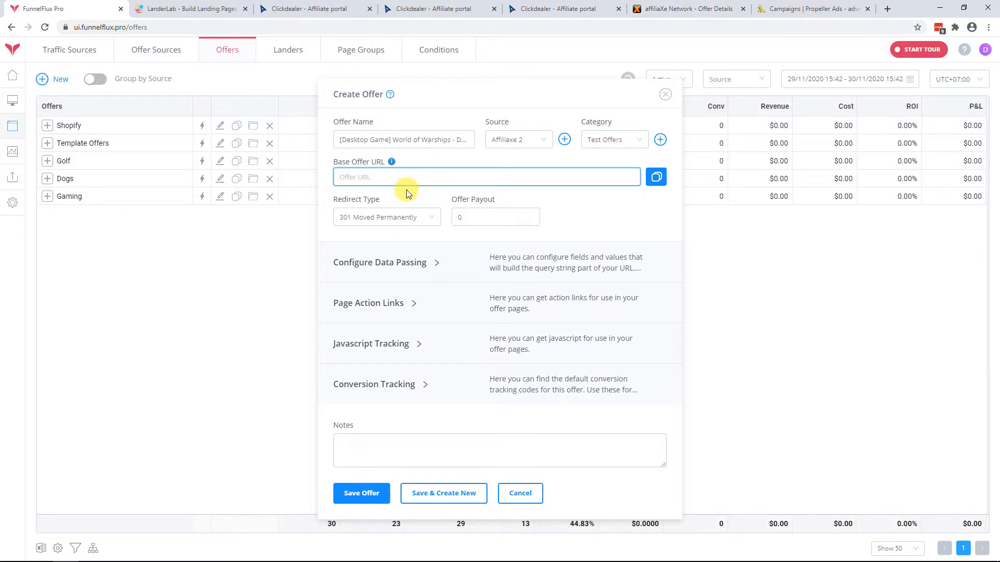
# Paste the affiliaXe base link as Base Offer URL and inspect the resulting offer URL.
pyautogui.hotkey('ctrl', 'v')
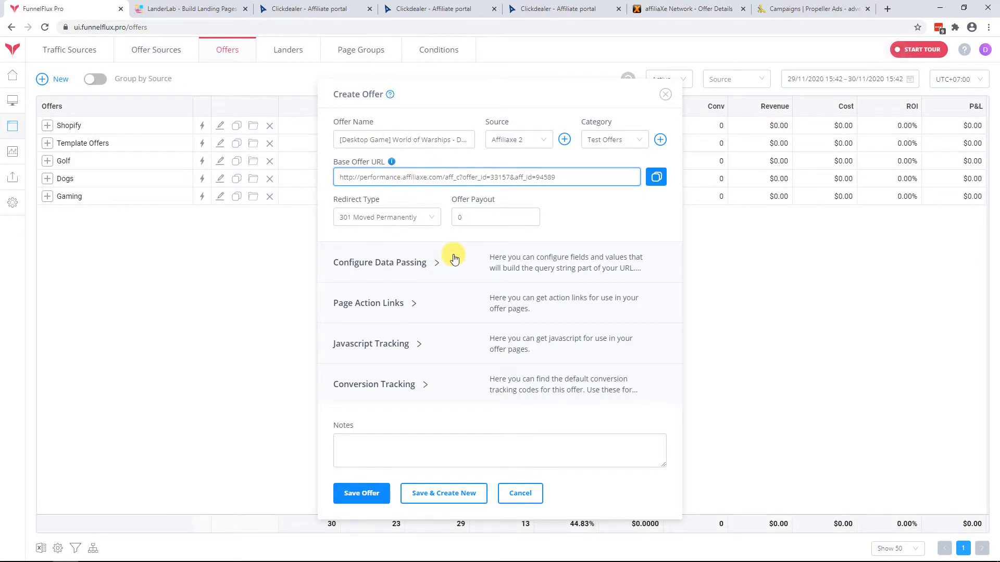
pyautogui.click(436, 262)
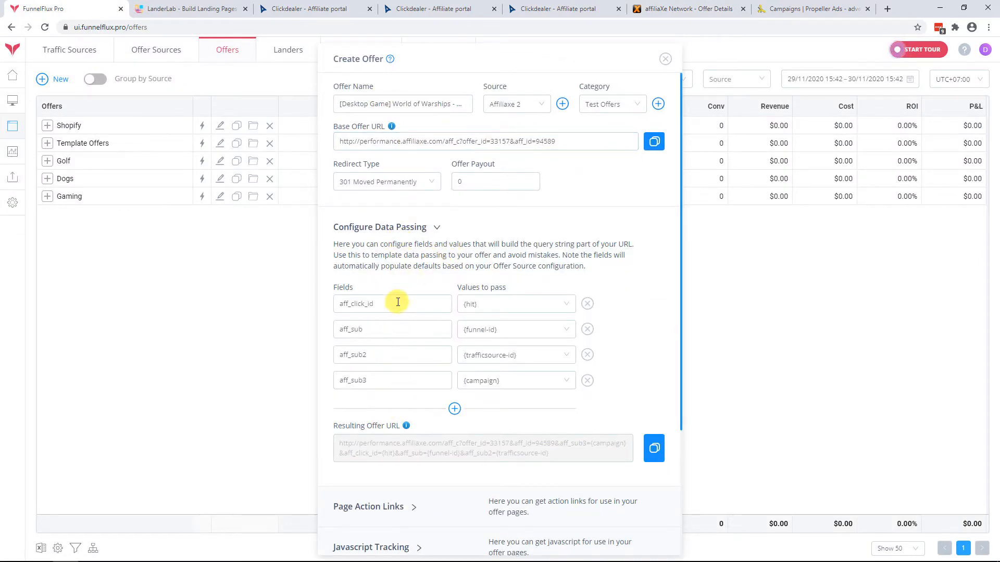
pyautogui.moveTo(563, 457); pyautogui.dragTo(338, 443)
pyautogui.click(388, 455)
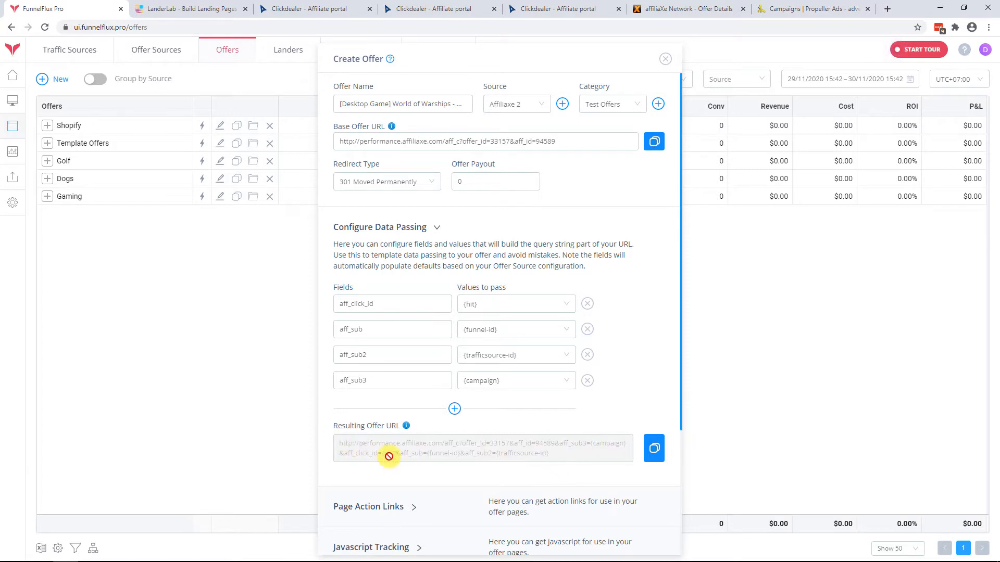
pyautogui.moveTo(555, 460); pyautogui.dragTo(343, 443)
pyautogui.click(575, 144)
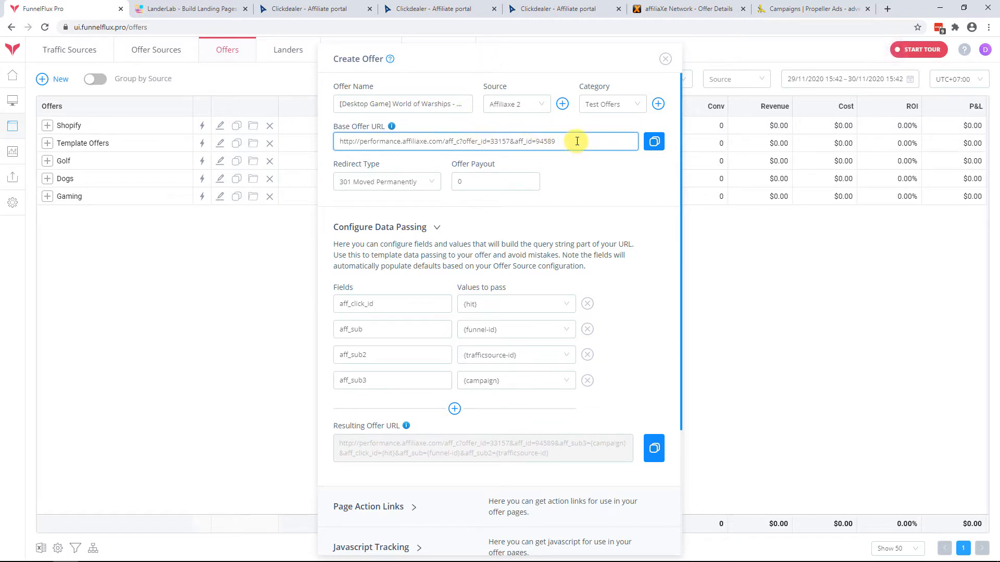
# Compare it against the full regenerated tracking link in affiliaXe.
pyautogui.click(677, 8)
pyautogui.click(447, 189)
pyautogui.moveTo(448, 189); pyautogui.dragTo(127, 174)
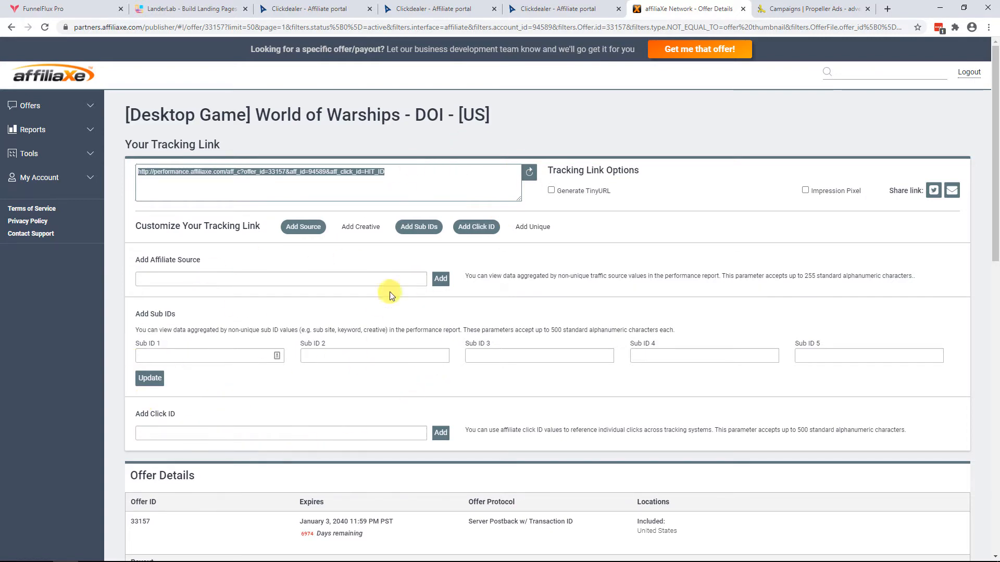
pyautogui.click(41, 9)
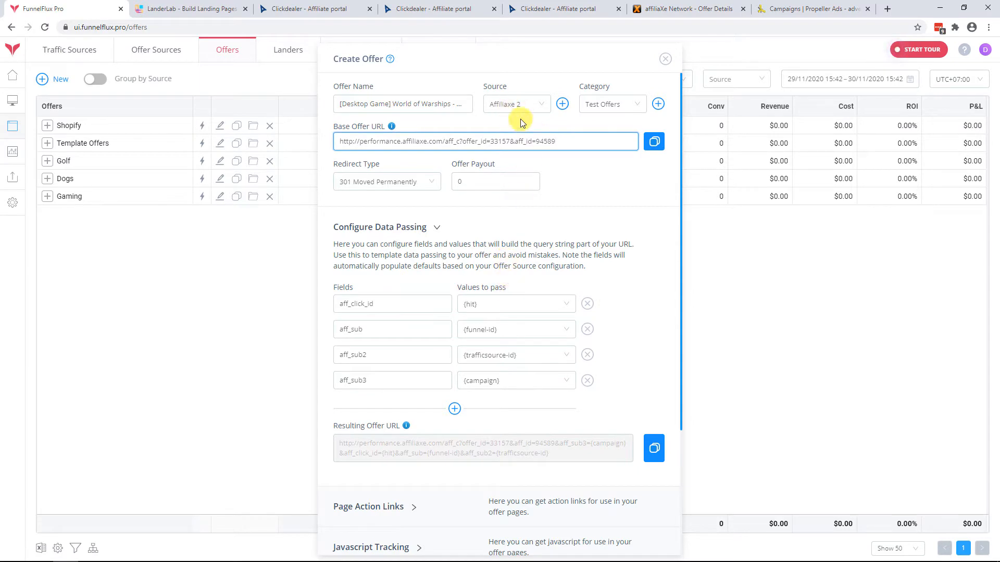
# Check the Affiliaxe 2 conversion tracking postback, then save the World of Warships offer.
pyautogui.scroll(-3, 558, 305)
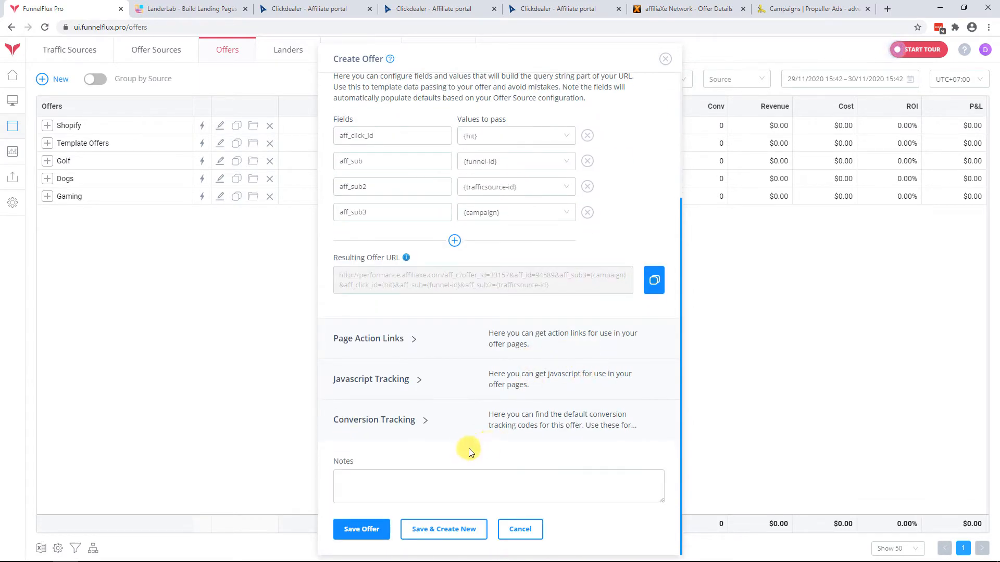
pyautogui.click(474, 421)
pyautogui.scroll(-5, 500, 412)
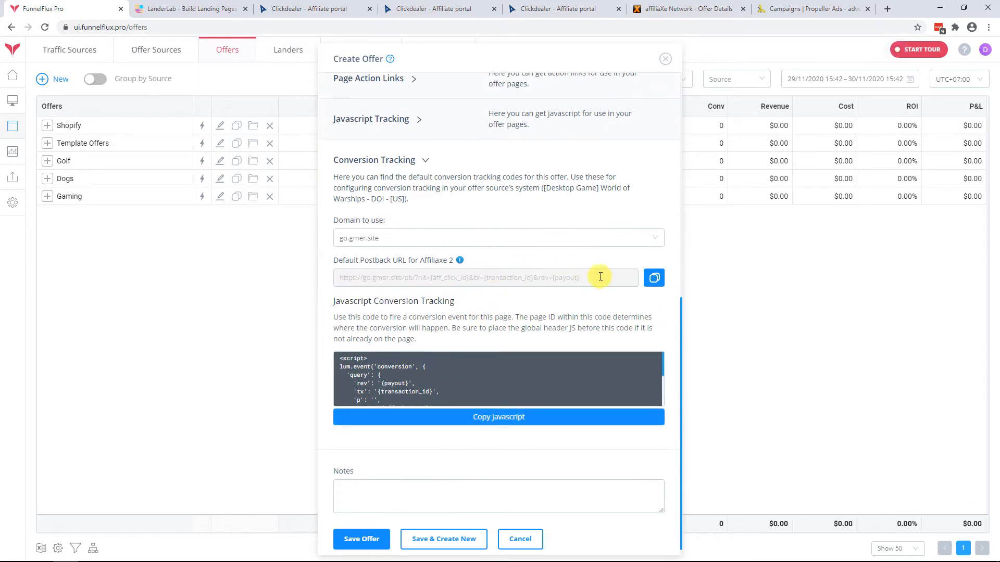
pyautogui.scroll(8, 508, 304)
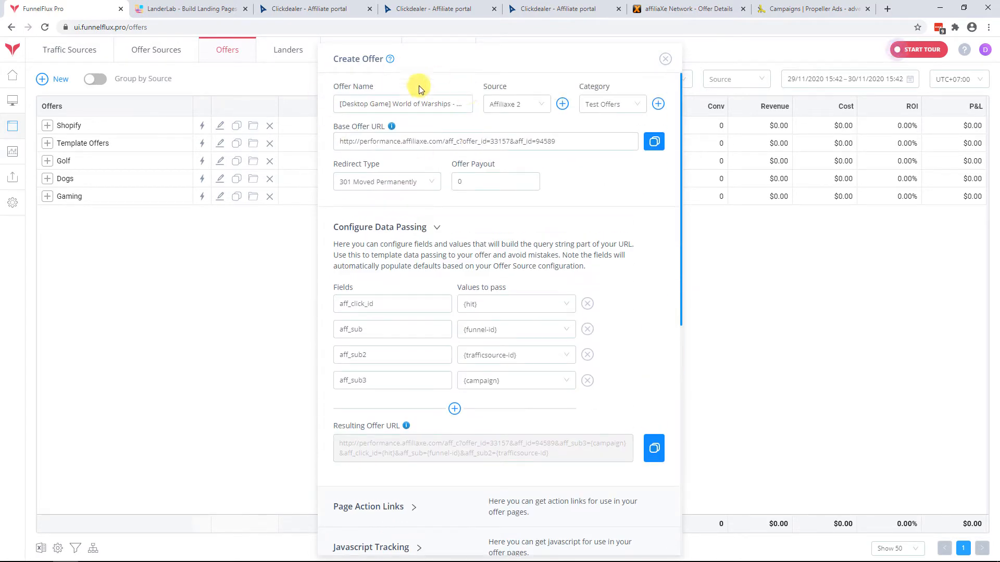
pyautogui.scroll(-8, 542, 333)
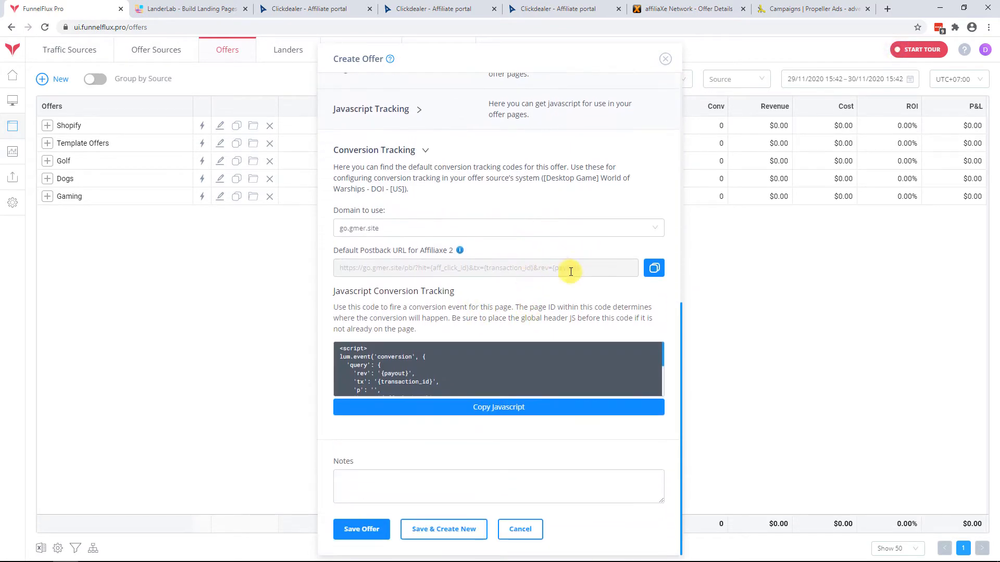
pyautogui.click(571, 271)
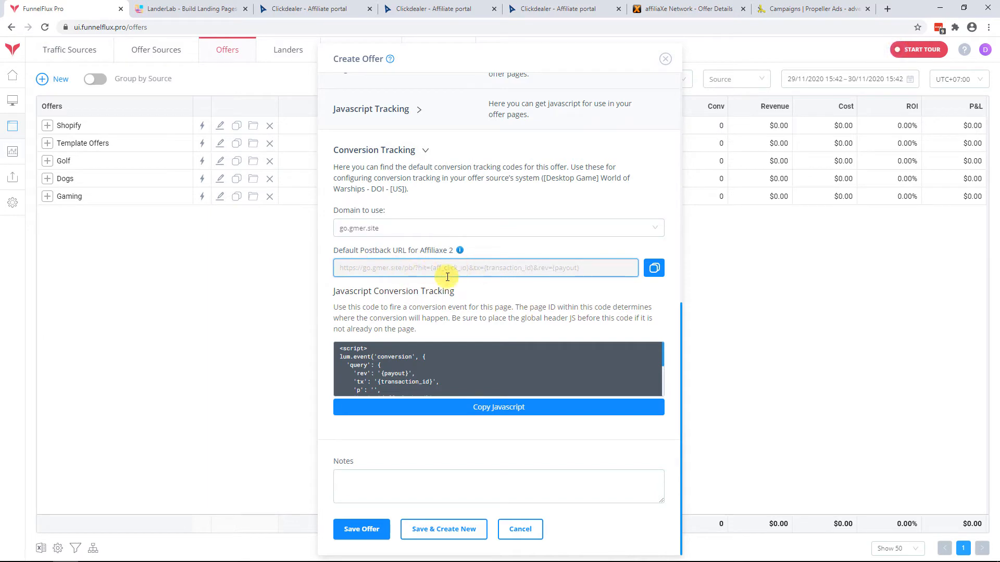
pyautogui.click(365, 529)
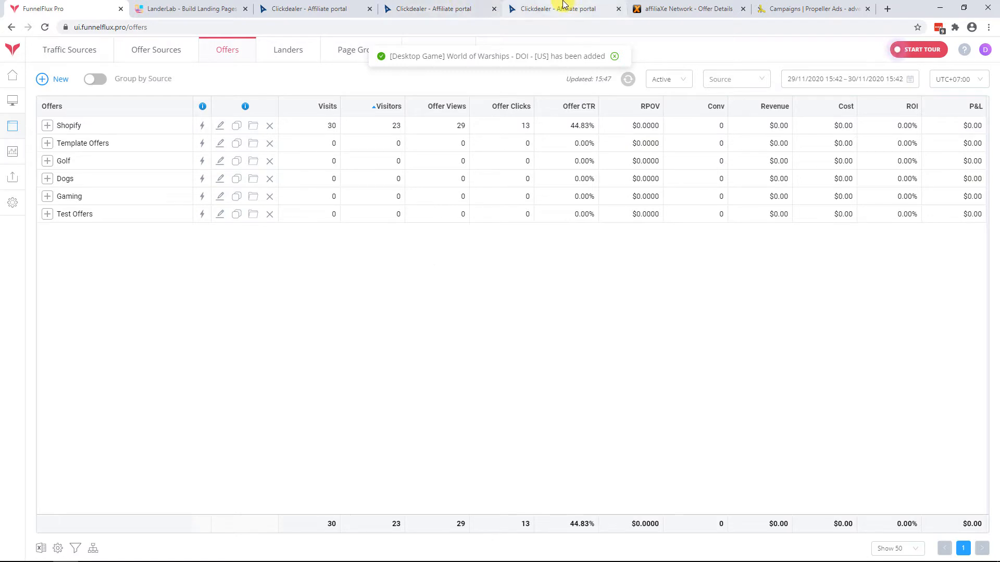
pyautogui.click(339, 9)
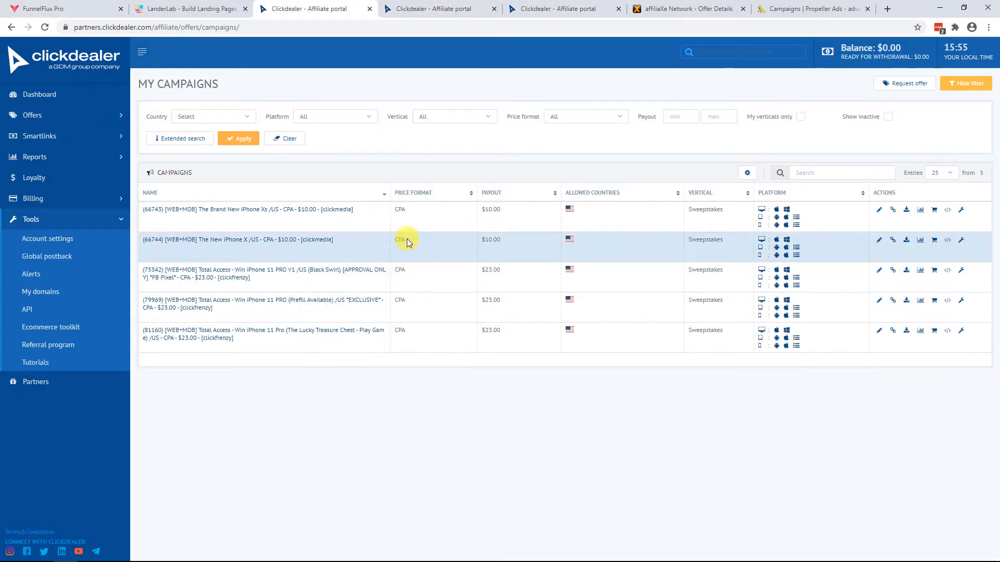
pyautogui.click(459, 9)
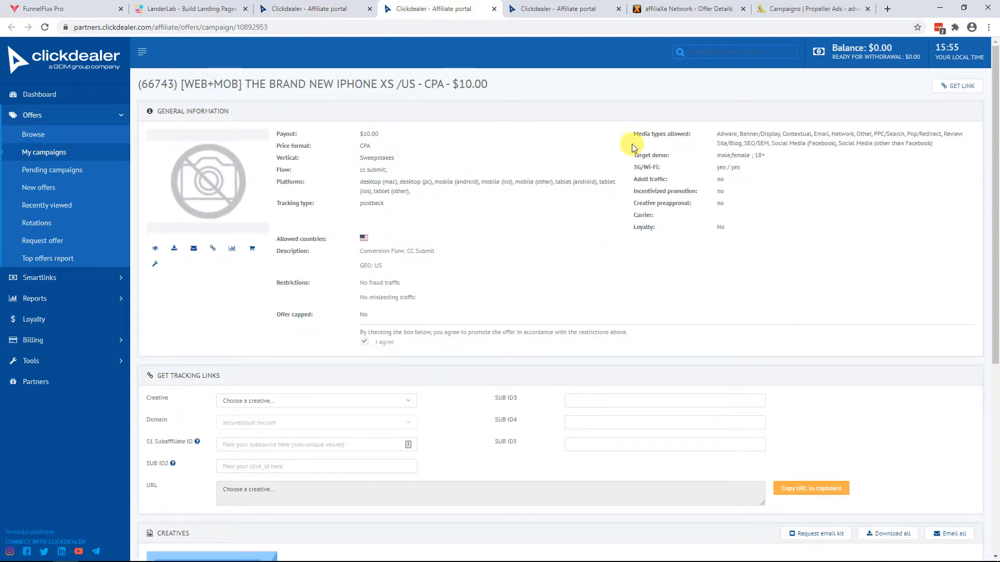
pyautogui.scroll(-1, 726, 295)
pyautogui.scroll(-2, 475, 301)
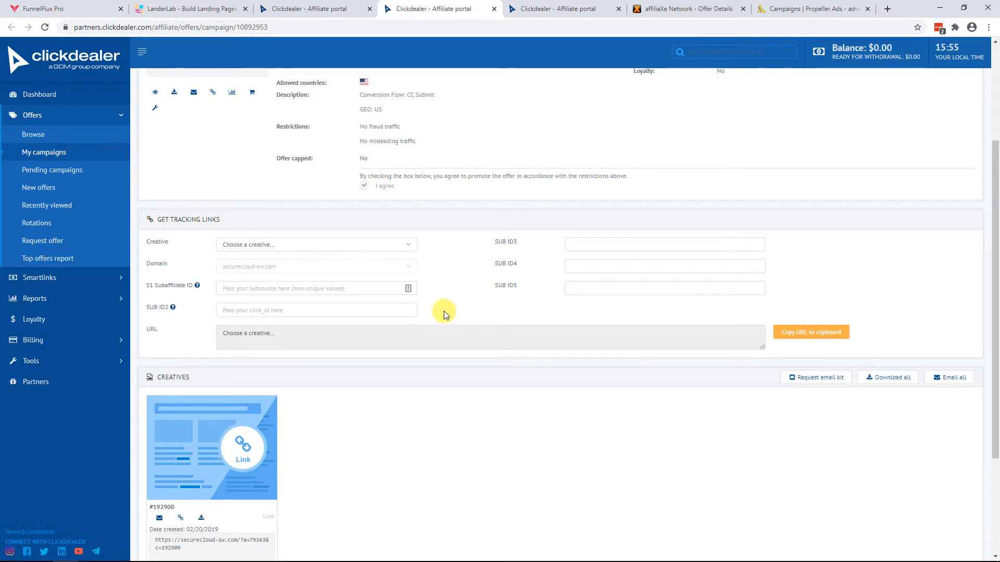
pyautogui.click(66, 6)
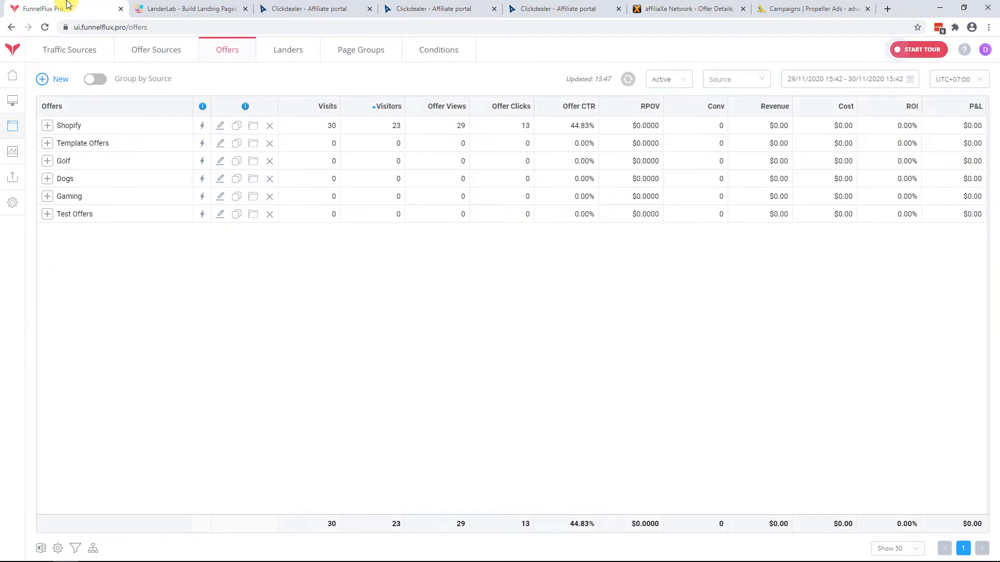
# Create a Clickdealer offer source from its template, filed under Affiliate Networks.
pyautogui.click(45, 79)
pyautogui.click(665, 95)
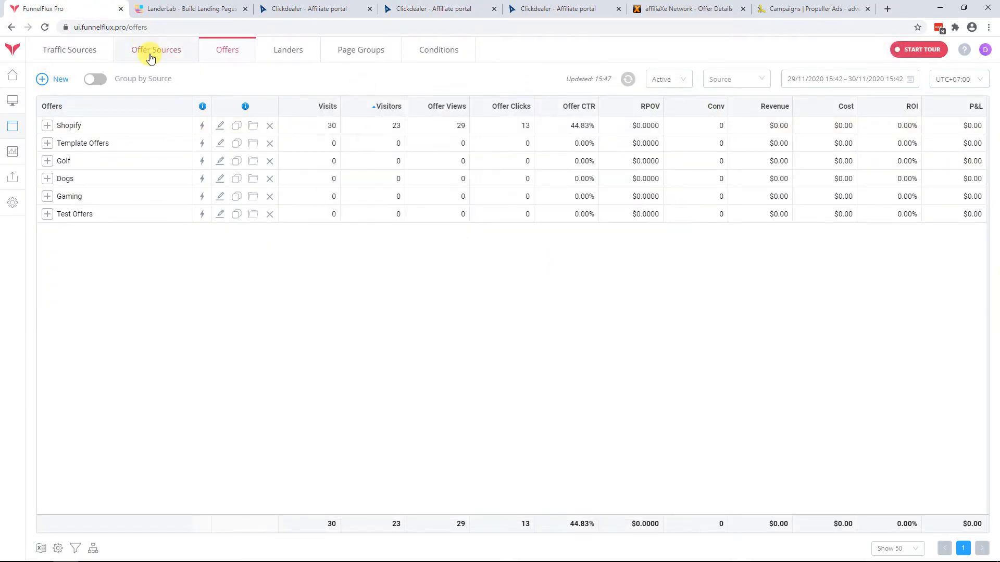
pyautogui.click(151, 56)
pyautogui.click(56, 80)
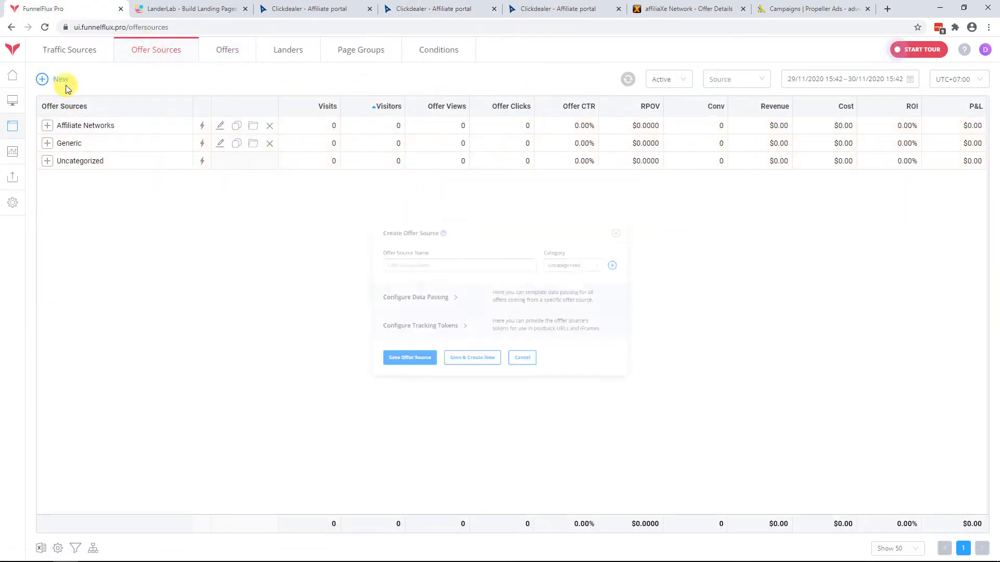
pyautogui.click(399, 249)
pyautogui.write('Clickd')
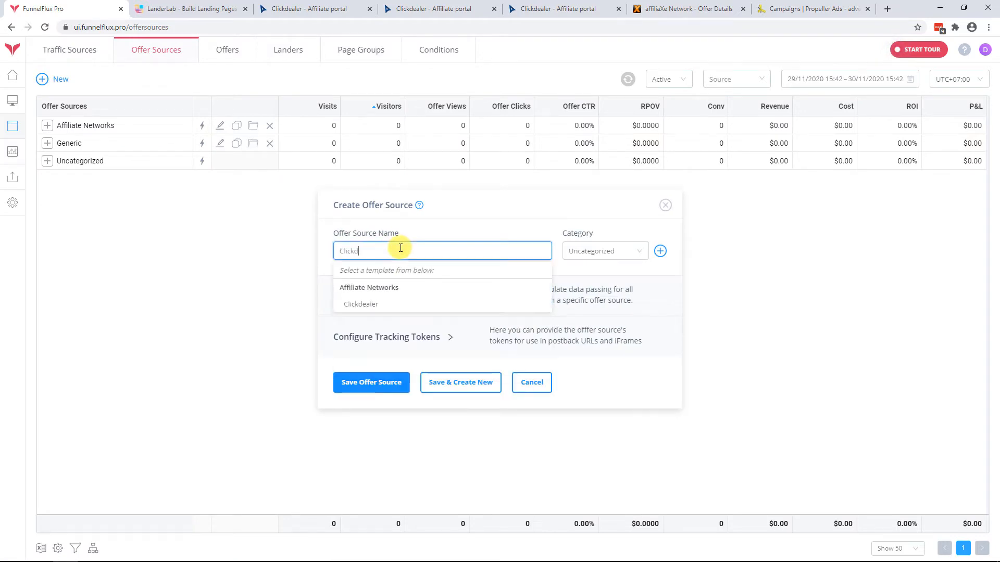
pyautogui.write('ealer')
pyautogui.click(401, 306)
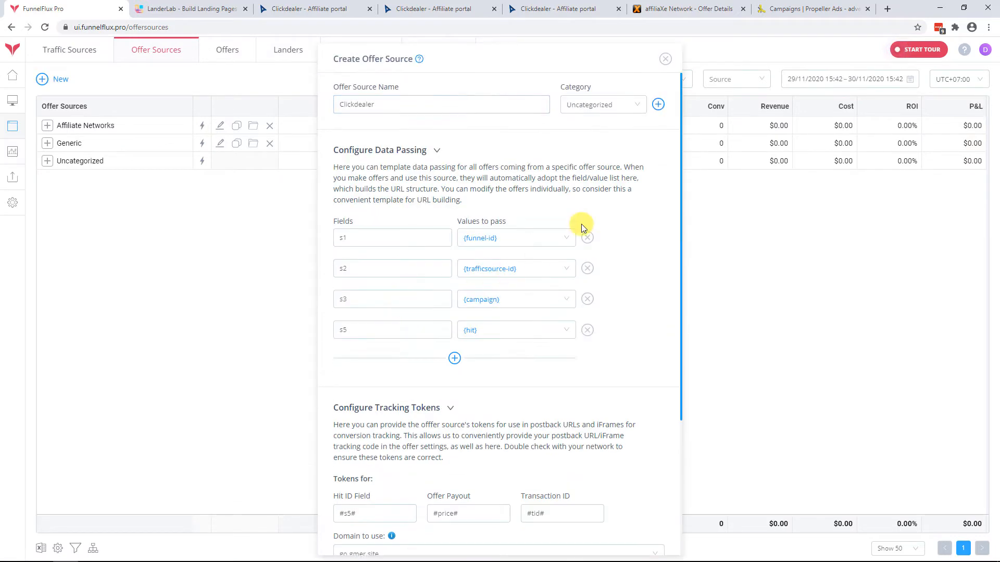
pyautogui.click(619, 106)
pyautogui.click(600, 141)
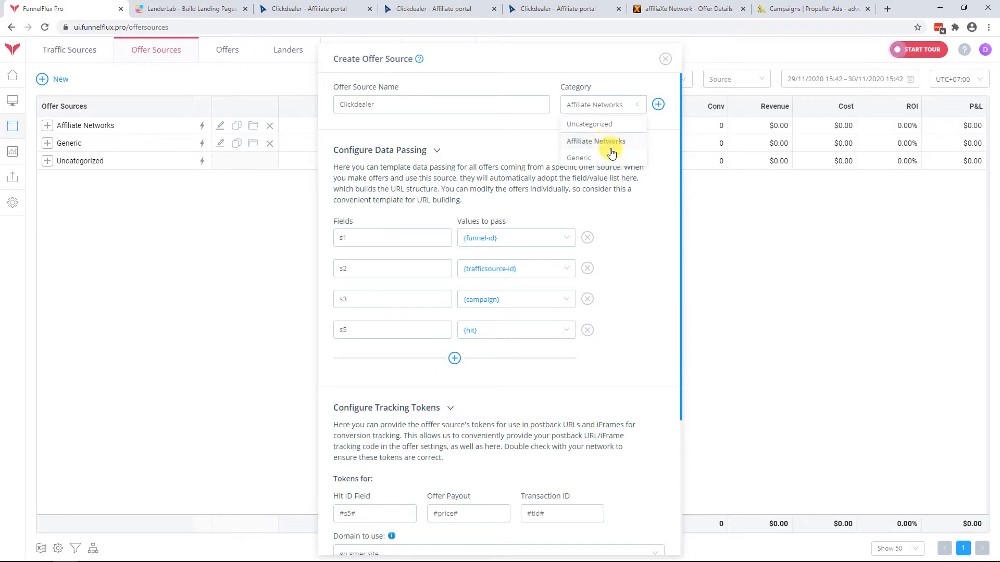
# Review the s1, s2, s3 and s5 passing fields ({funnel-id}, {trafficsource-id}, {campaign}, {hit}).
pyautogui.click(387, 238)
pyautogui.click(373, 269)
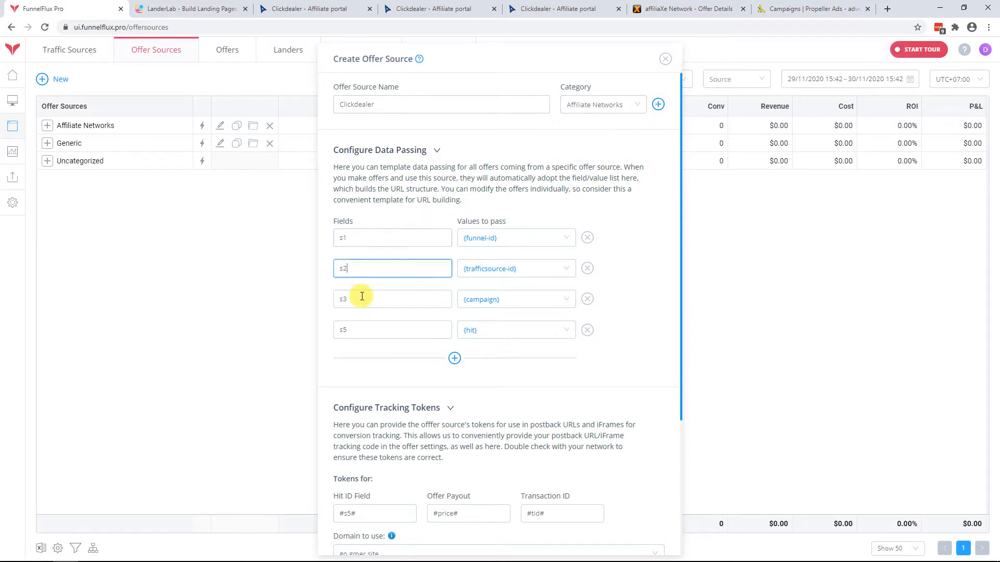
pyautogui.click(364, 299)
pyautogui.click(373, 330)
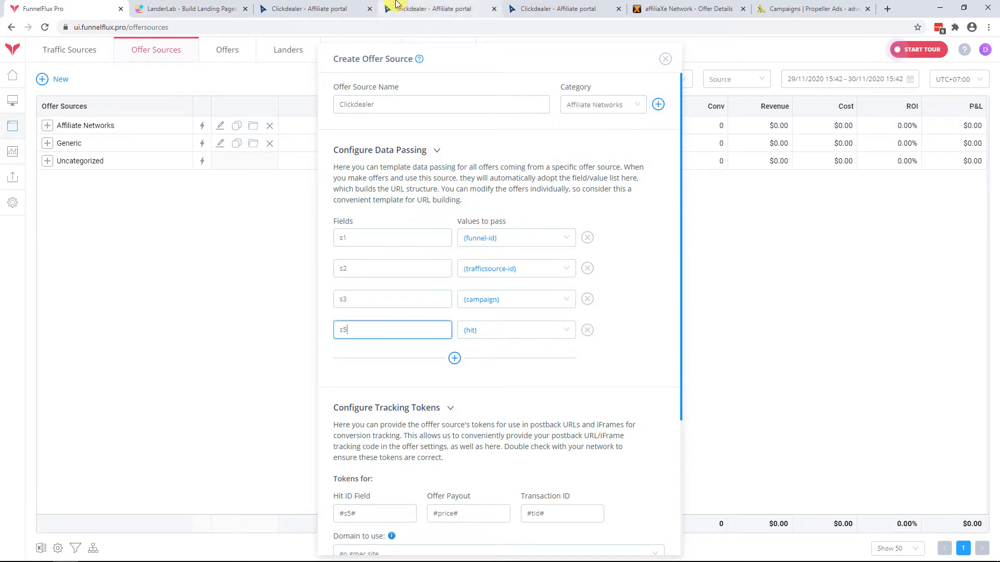
pyautogui.click(424, 9)
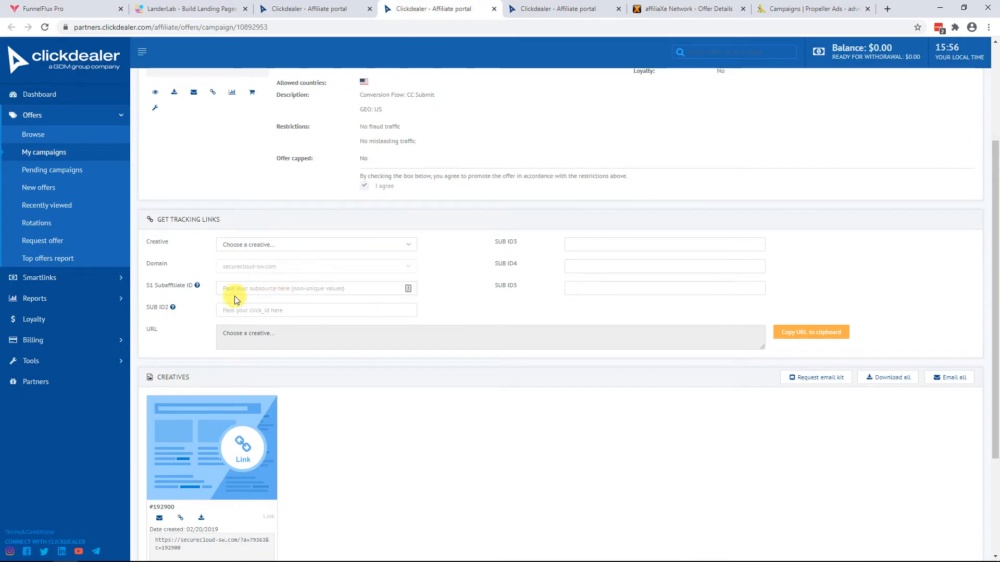
# Generate the Clickdealer tracking URL for creative 192900.
pyautogui.moveTo(145, 286); pyautogui.dragTo(194, 286)
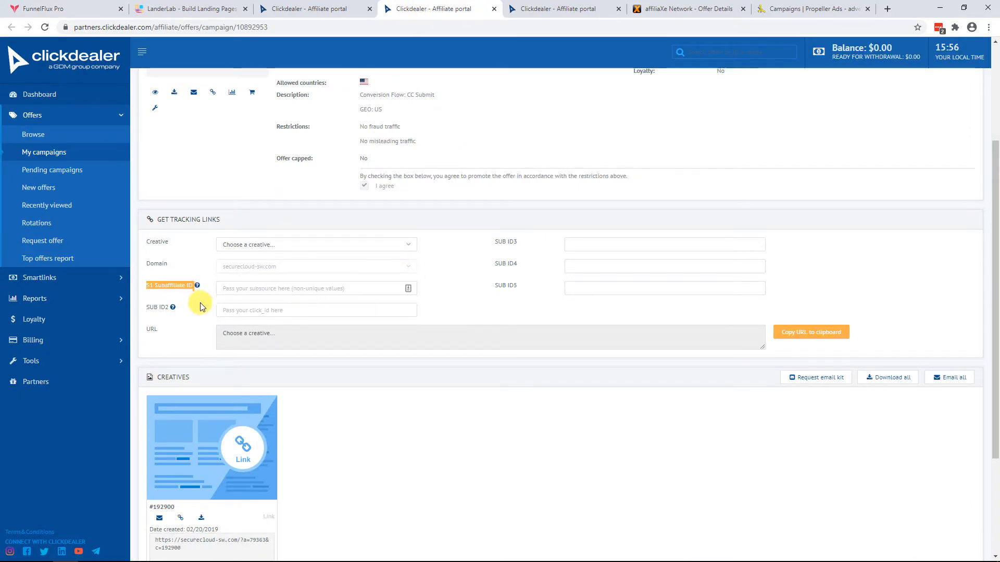
pyautogui.click(579, 288)
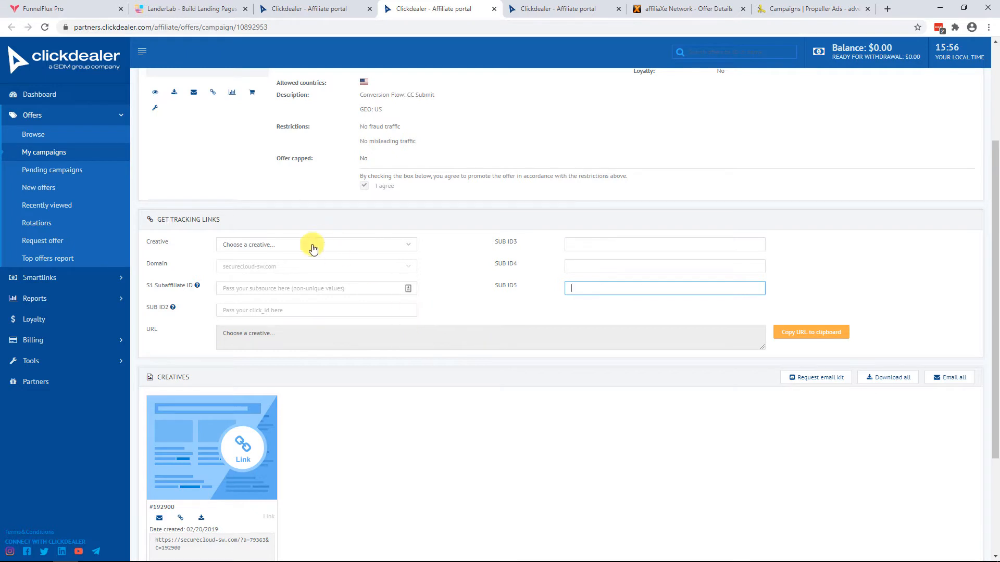
pyautogui.click(289, 246)
pyautogui.click(250, 290)
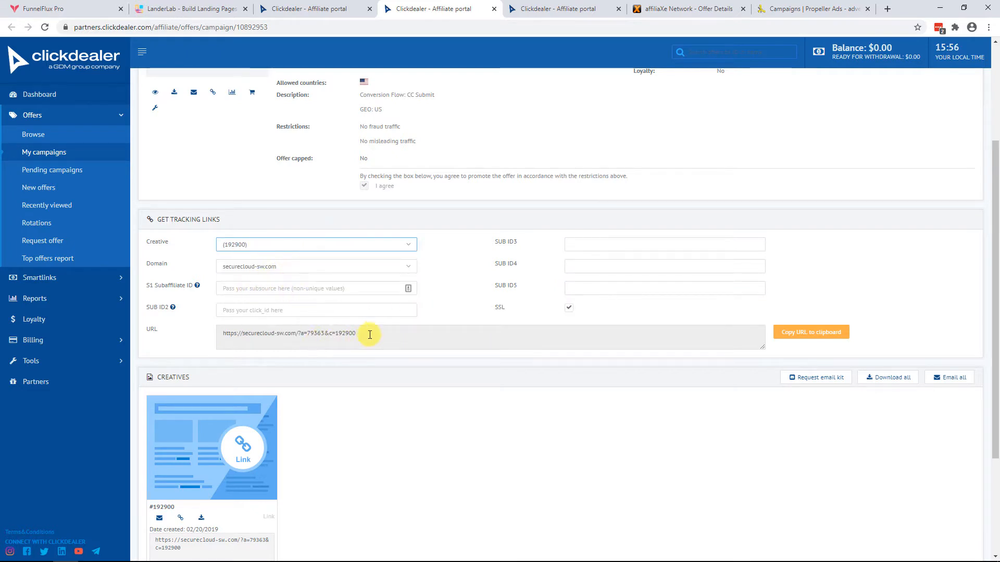
pyautogui.moveTo(370, 335); pyautogui.dragTo(217, 327)
pyautogui.click(314, 340)
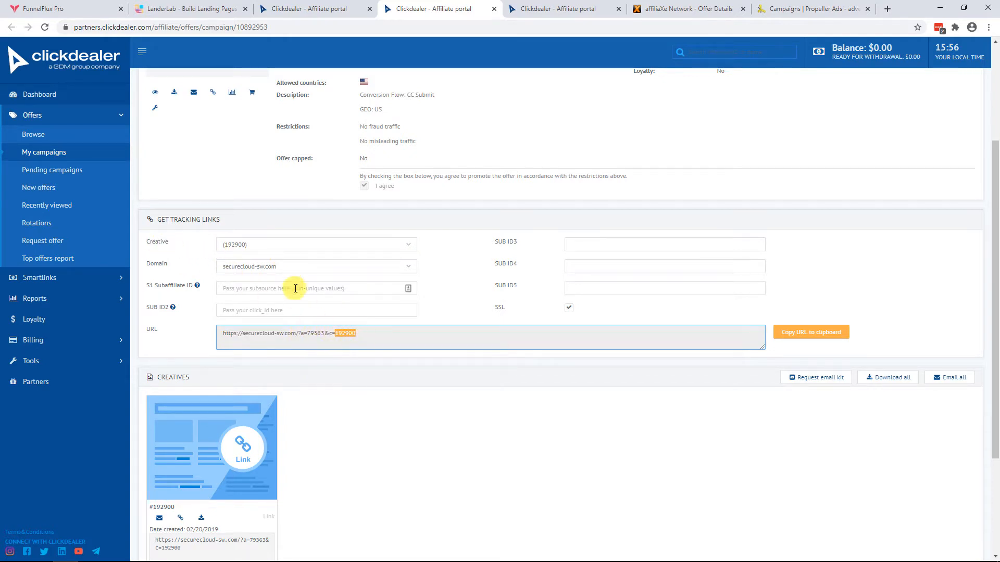
# Fill S1 Subaffiliate ID and SUB ID2–5 with 1 through 5.
pyautogui.click(245, 288)
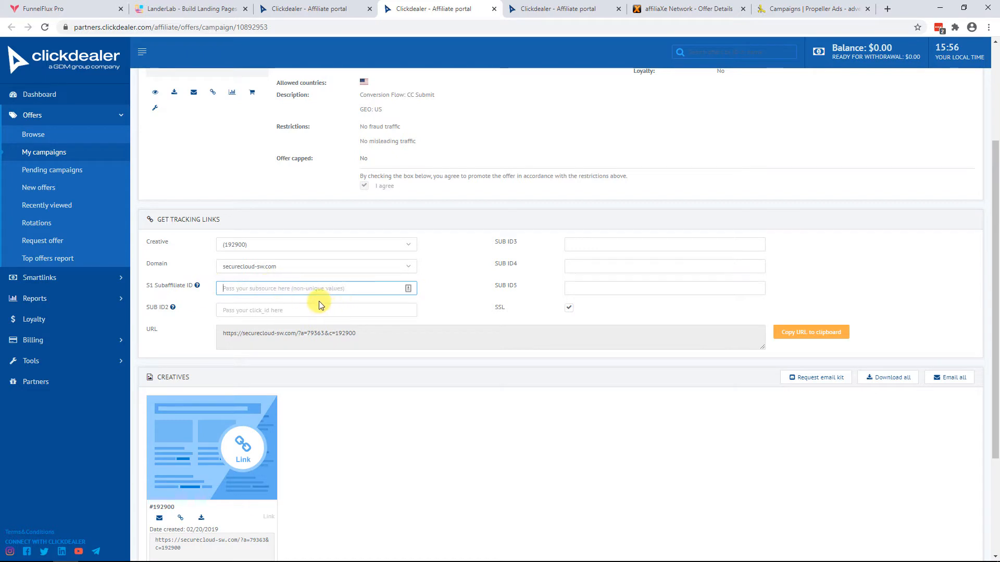
pyautogui.write('1')
pyautogui.click(270, 310)
pyautogui.write('2')
pyautogui.click(639, 244)
pyautogui.write('3')
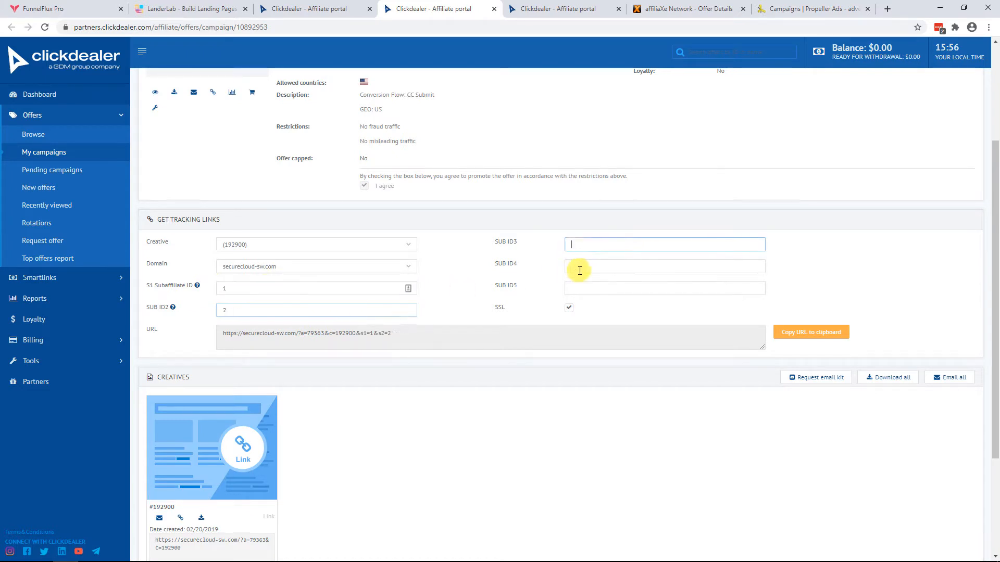
pyautogui.click(578, 267)
pyautogui.write('4')
pyautogui.click(590, 285)
pyautogui.write('5')
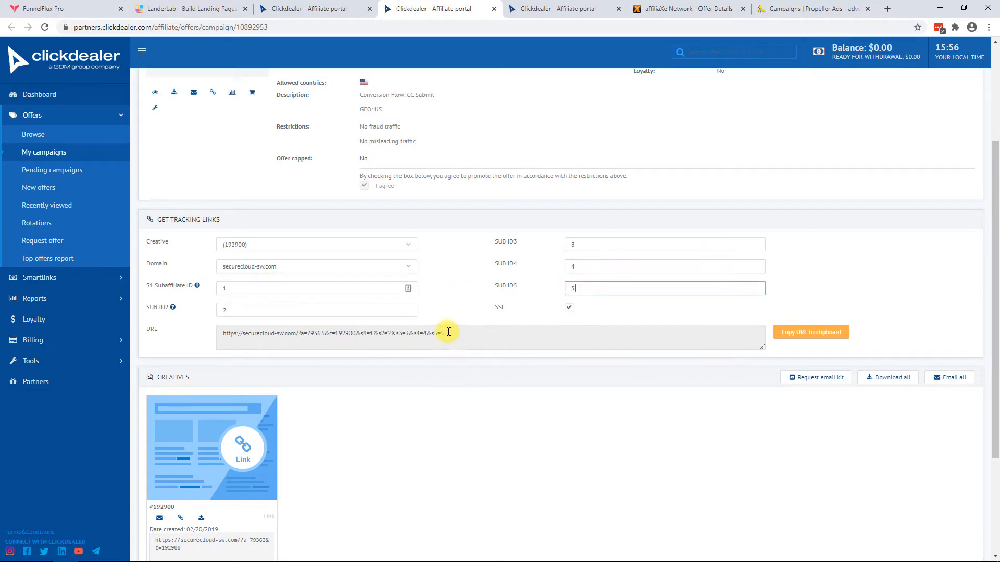
pyautogui.moveTo(449, 332); pyautogui.dragTo(360, 332)
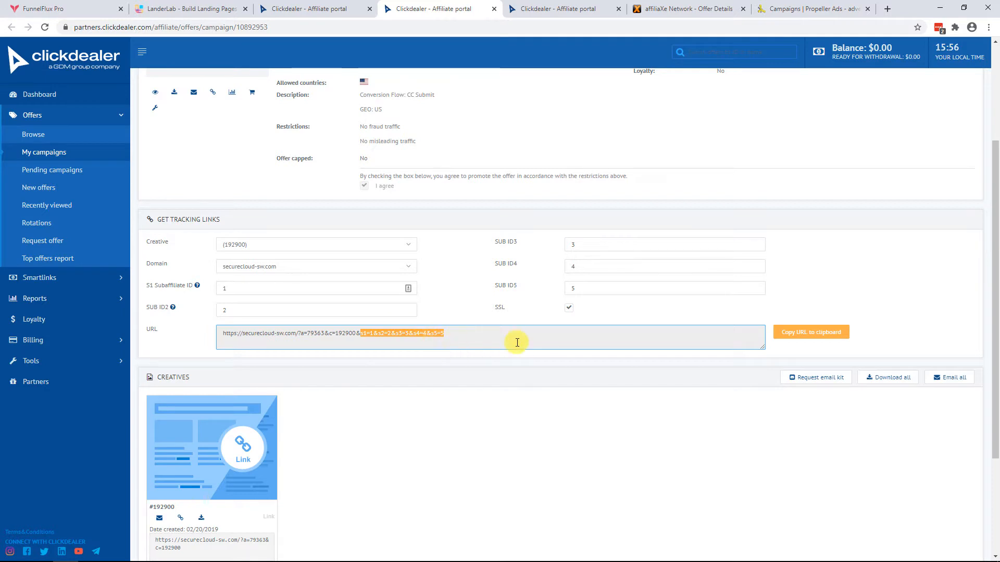
pyautogui.click(57, 9)
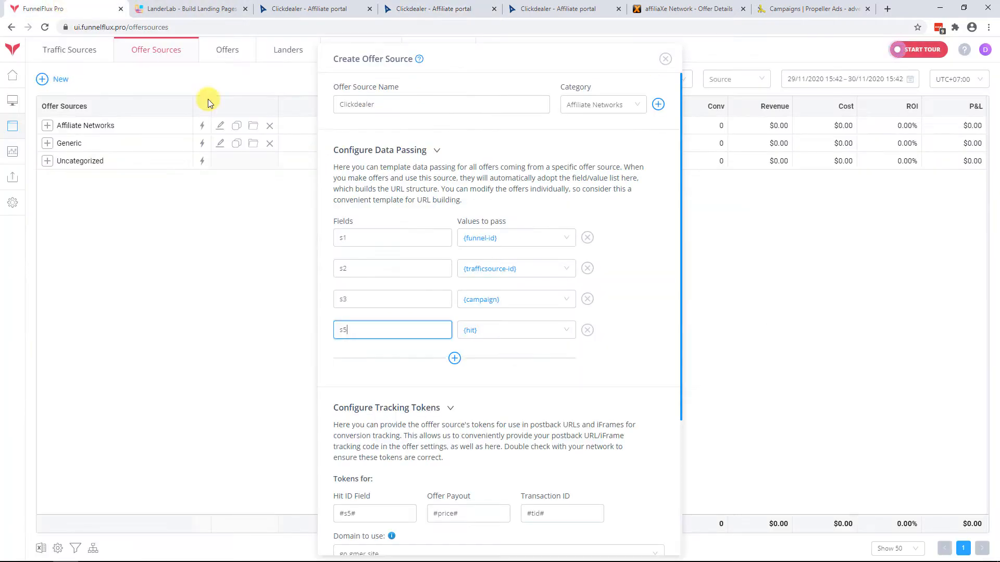
pyautogui.click(373, 239)
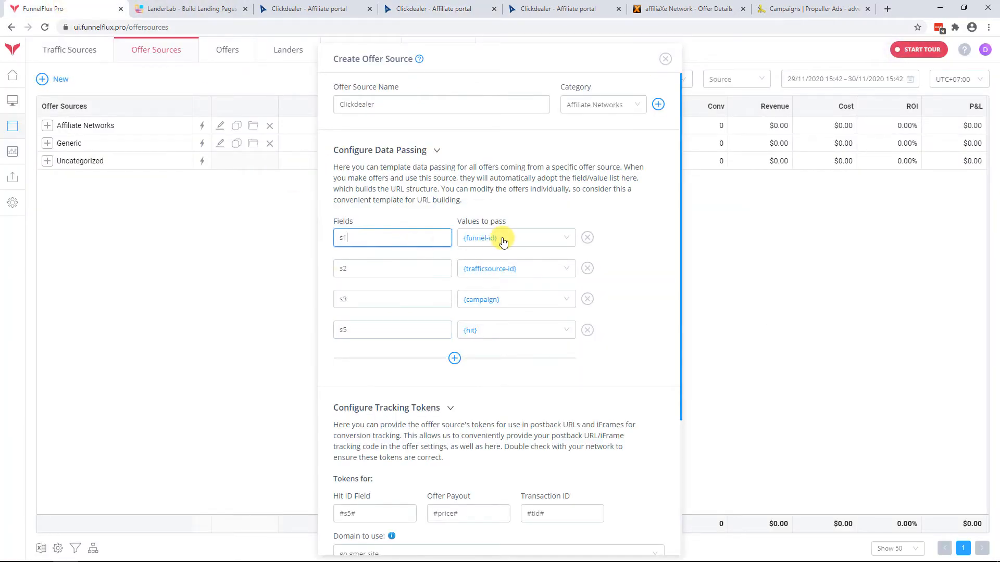
pyautogui.click(371, 267)
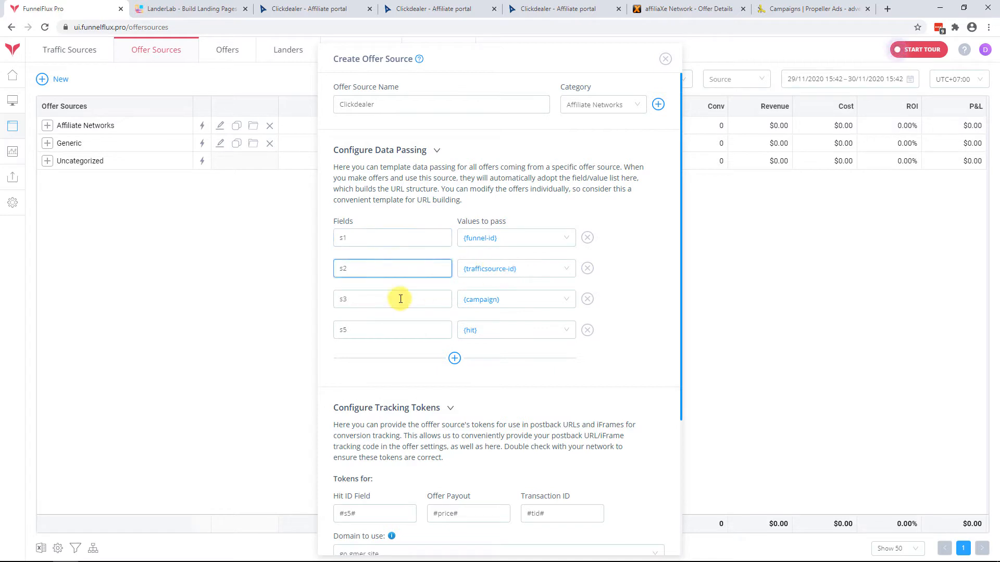
pyautogui.click(380, 299)
pyautogui.click(362, 330)
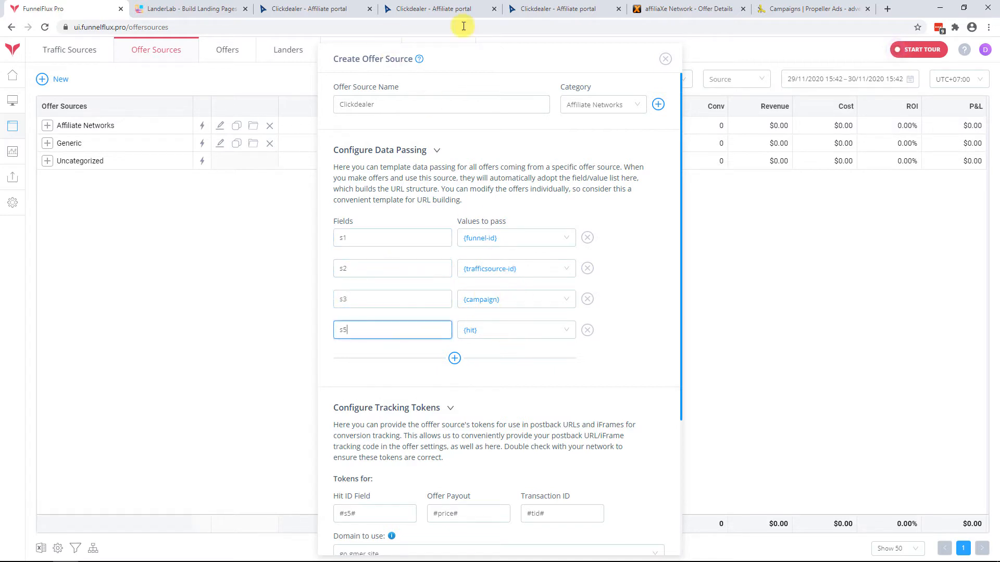
# Inspect the test campaign link and S2S postback URL fields under Tracking Pixels.
pyautogui.click(451, 16)
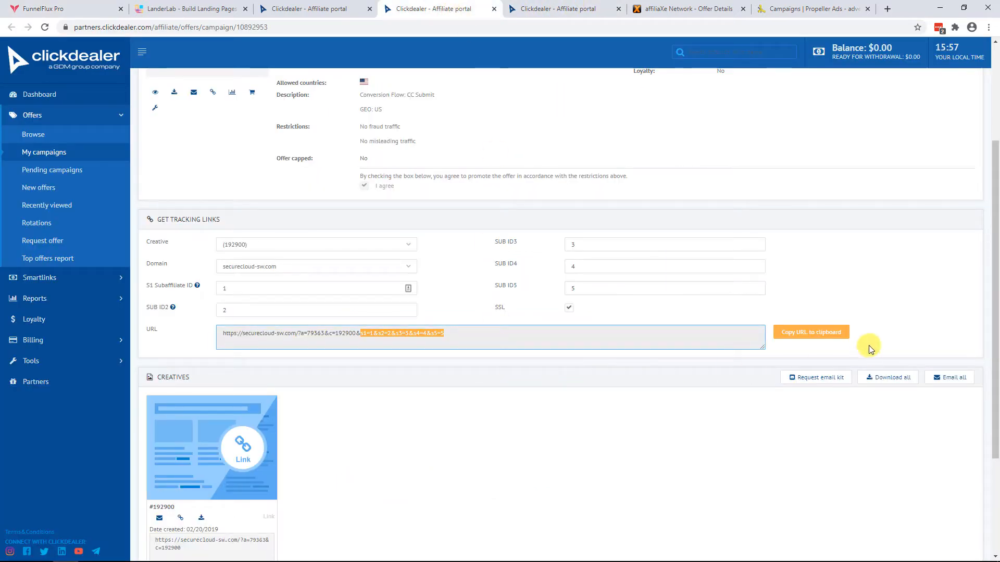
pyautogui.scroll(-1, 625, 353)
pyautogui.scroll(-2, 625, 353)
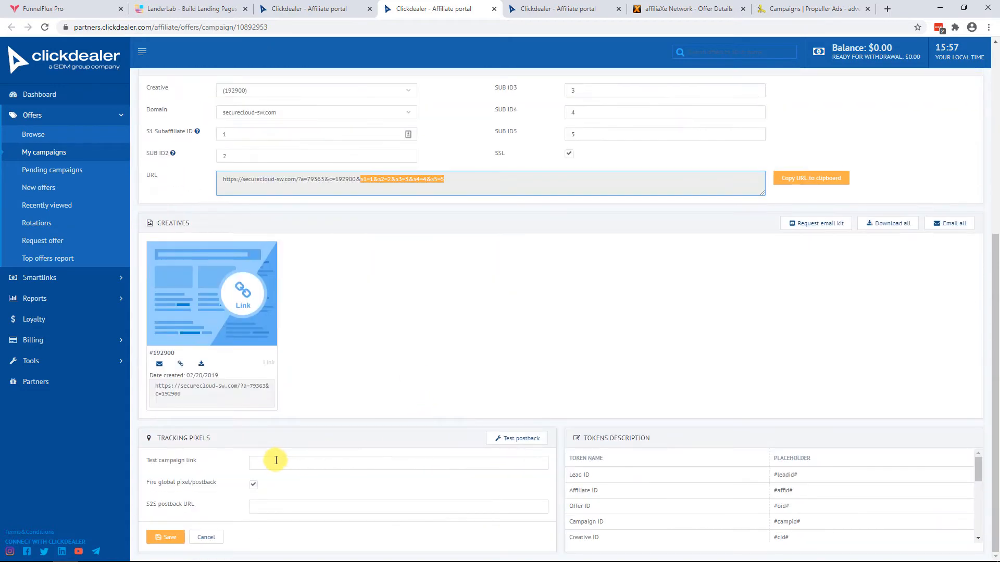
pyautogui.click(276, 461)
pyautogui.click(279, 501)
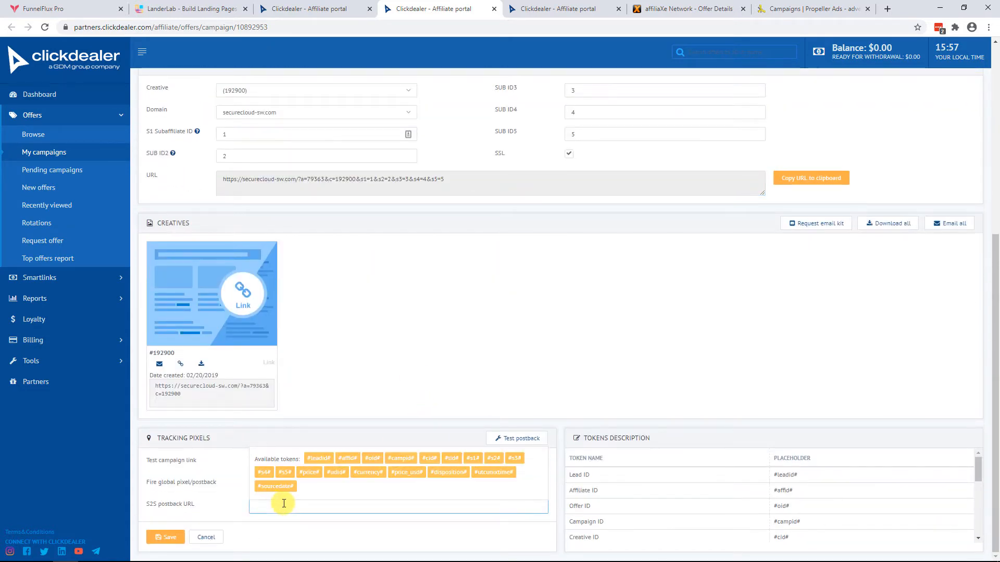
pyautogui.click(258, 487)
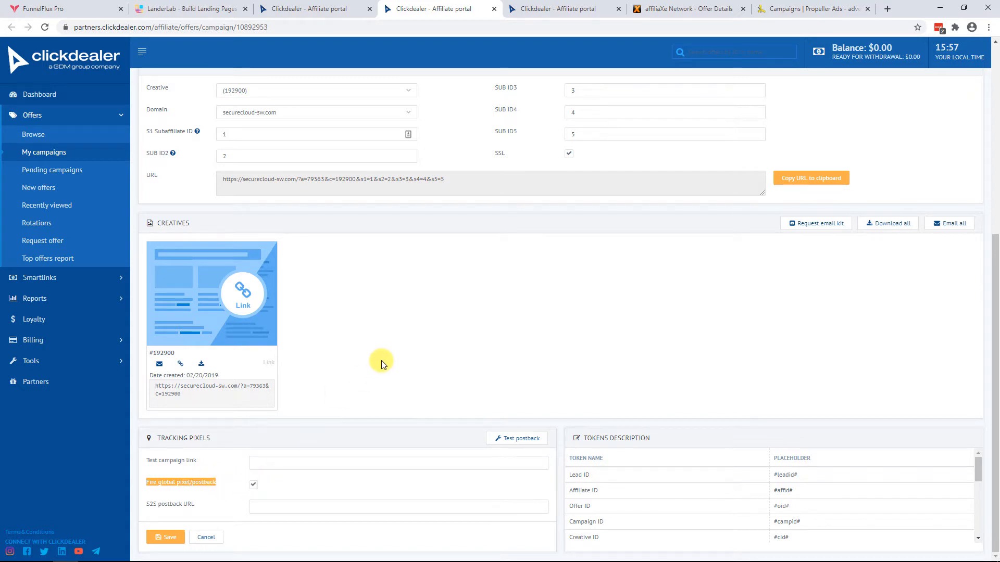
# Bring up the global S2S postback URL field on Clickdealer's Global Postback page.
pyautogui.click(590, 8)
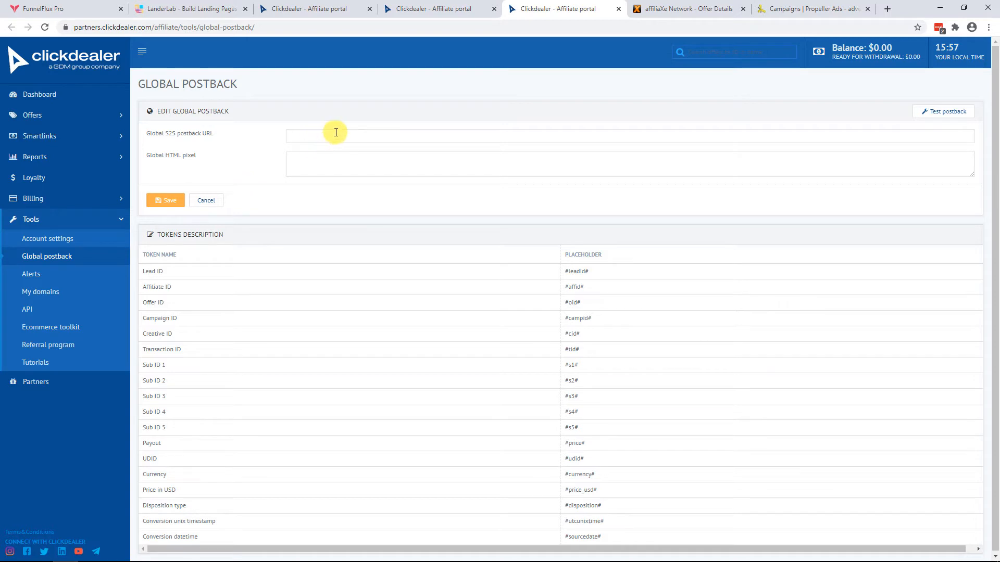
pyautogui.click(336, 134)
pyautogui.click(298, 181)
# Save the Clickdealer offer source in FunnelFlux Pro.
pyautogui.click(61, 8)
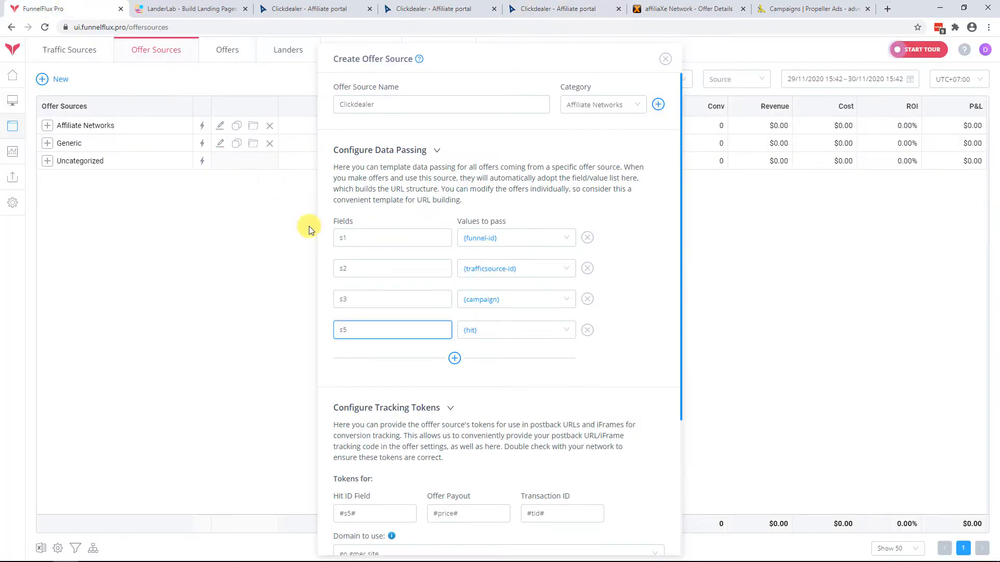
pyautogui.scroll(-3, 534, 411)
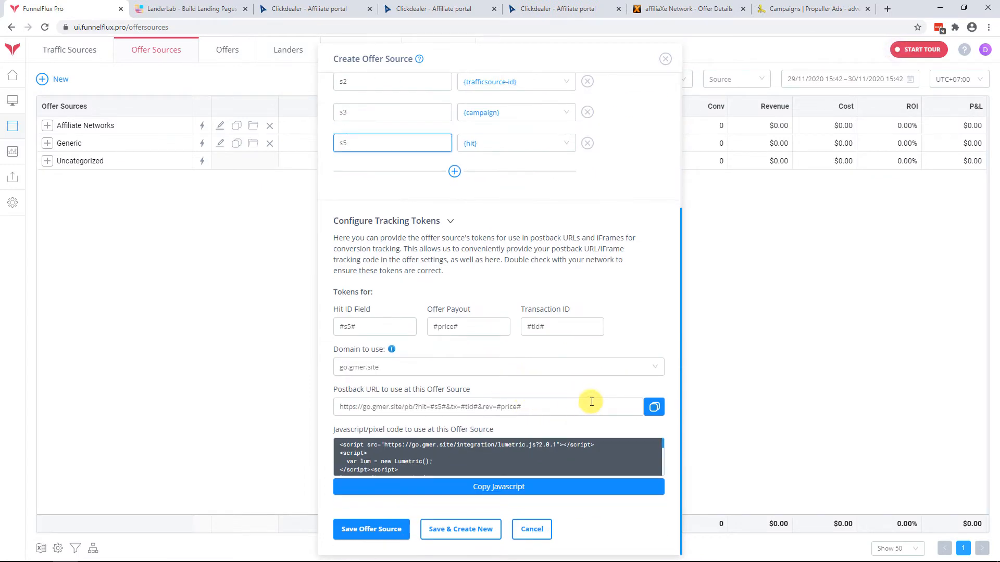
pyautogui.click(383, 530)
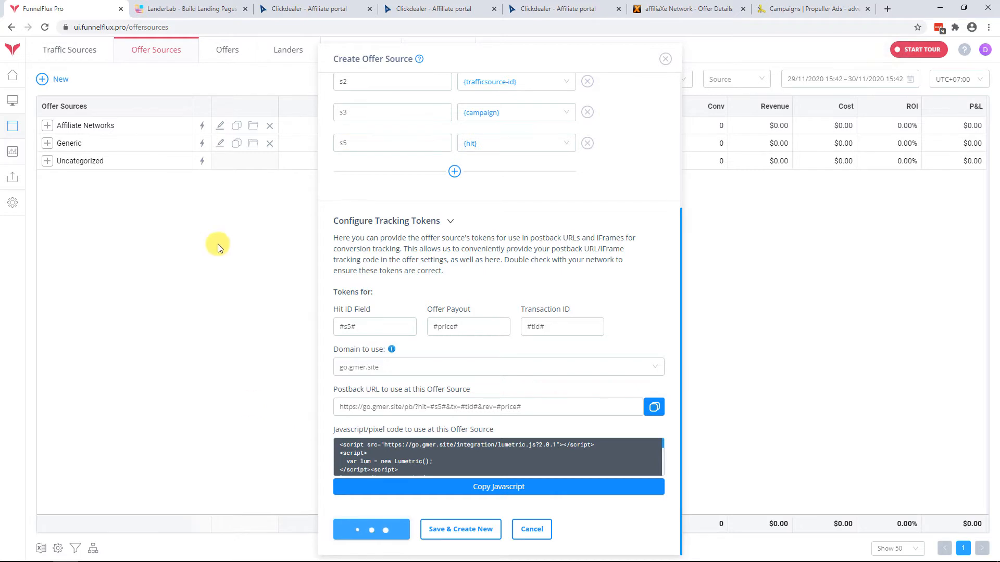
# Copy the go.gmer.site Global Postback URL from Settings and return to Clickdealer.
pyautogui.click(10, 205)
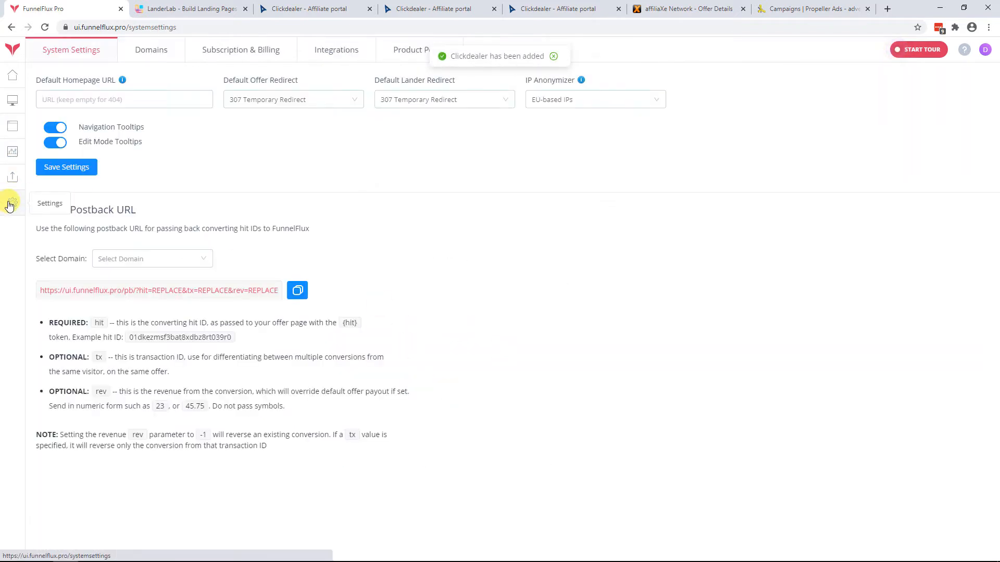
pyautogui.click(283, 295)
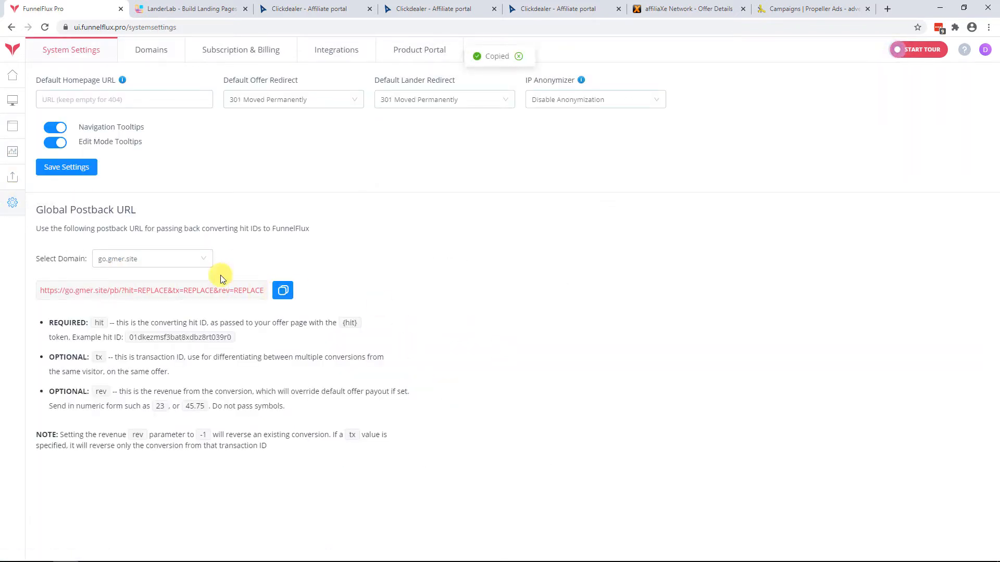
pyautogui.click(12, 102)
pyautogui.click(13, 129)
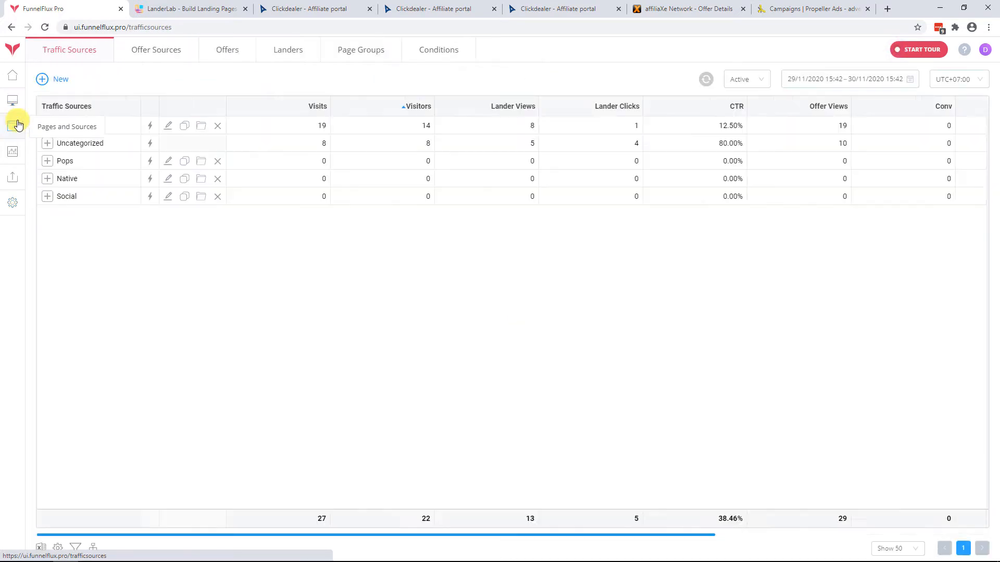
pyautogui.click(557, 6)
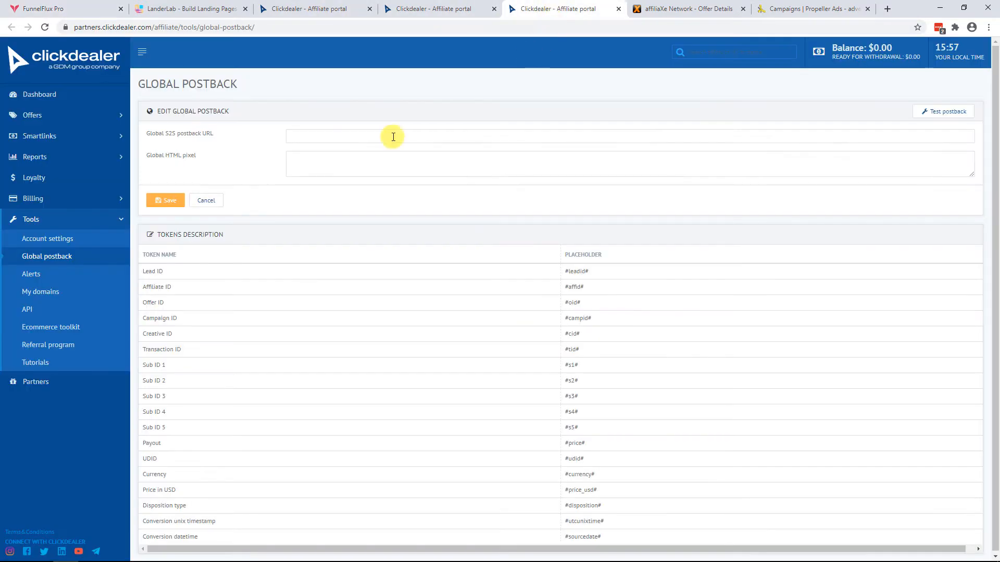
# Paste the postback URL into the global field and set rev= to #price_usd#.
pyautogui.click(343, 135)
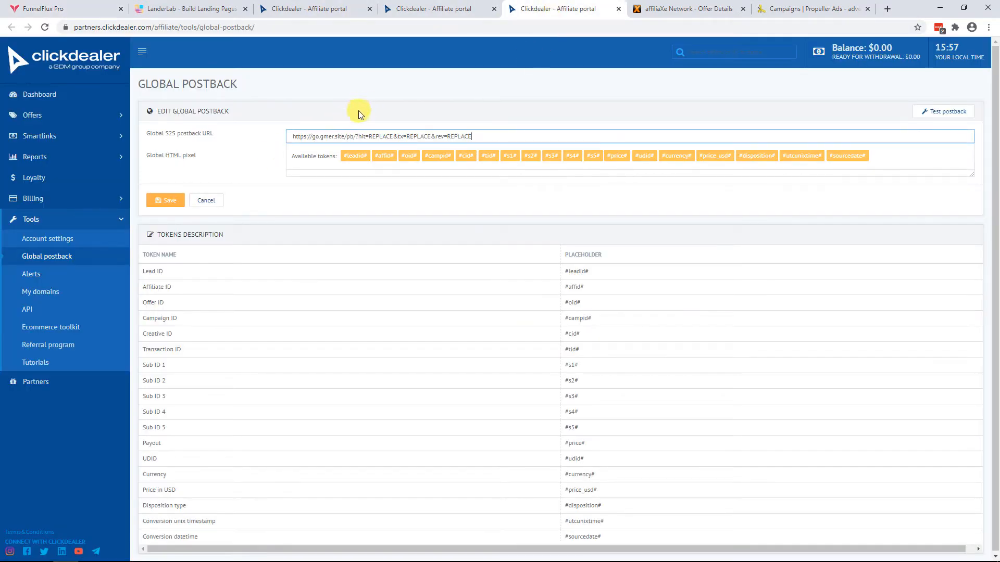
pyautogui.click(406, 98)
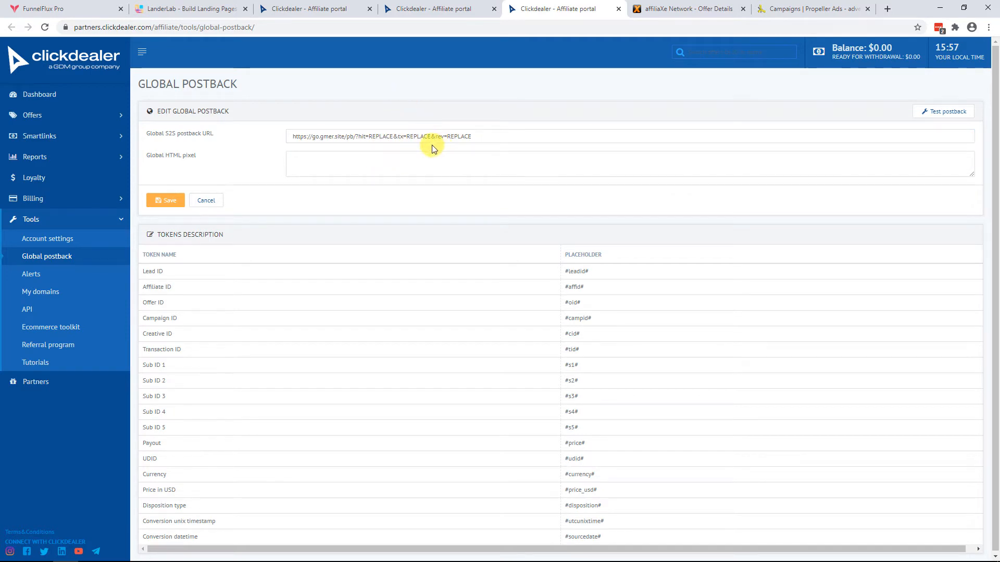
pyautogui.click(459, 135)
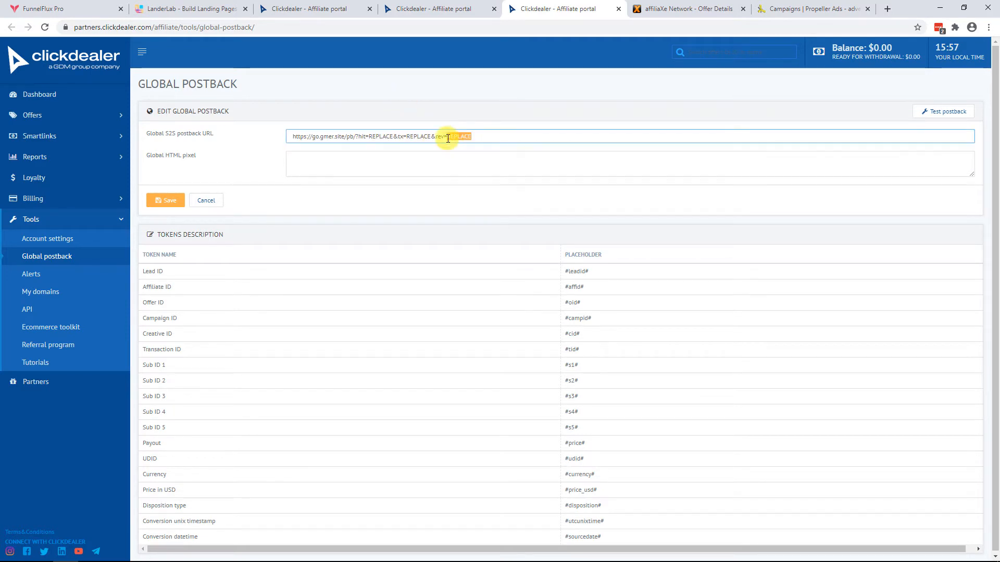
pyautogui.doubleClick(380, 136)
pyautogui.doubleClick(460, 136)
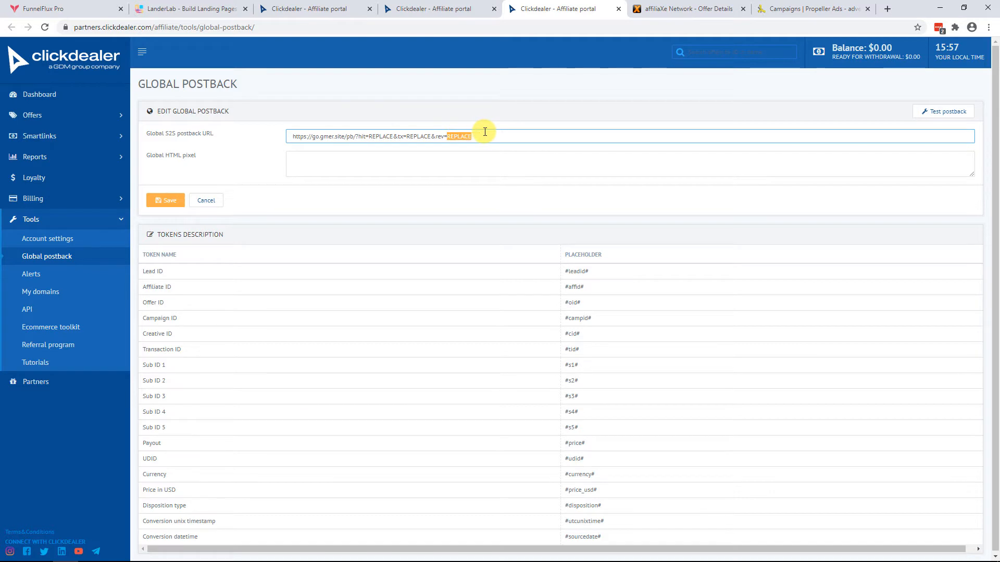
pyautogui.press('BackSpace')
pyautogui.click(480, 137)
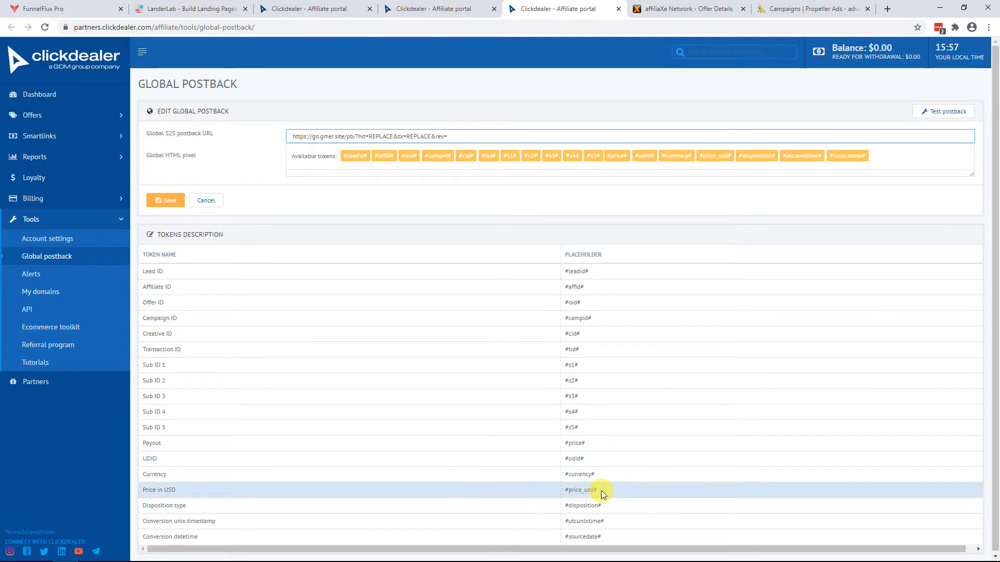
pyautogui.scroll(-1, 605, 493)
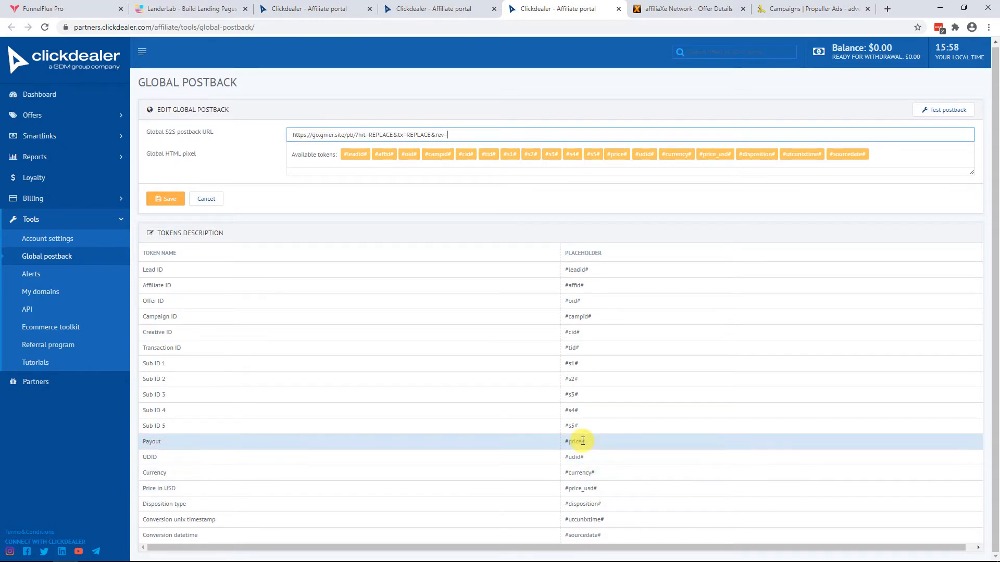
pyautogui.doubleClick(599, 486)
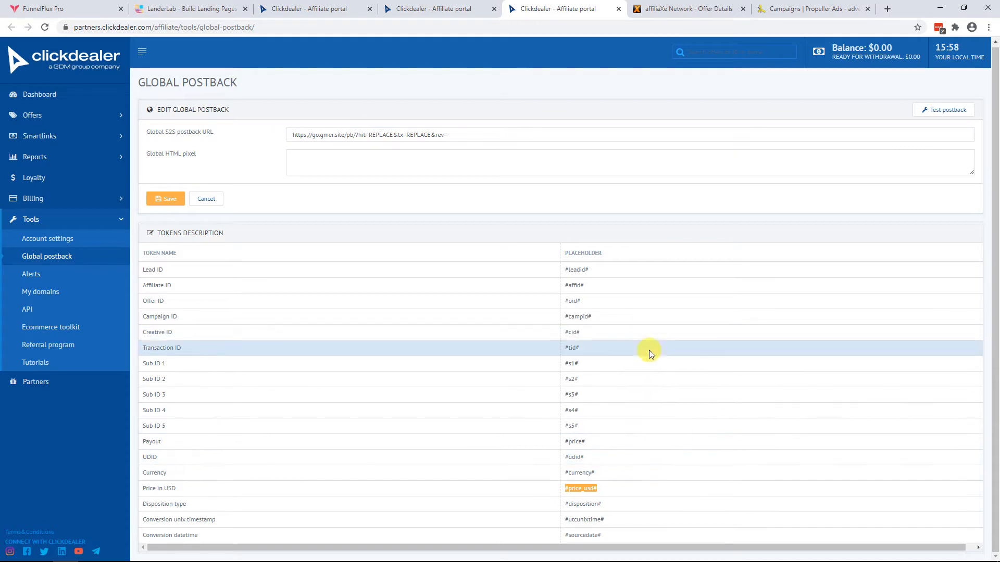
pyautogui.click(494, 134)
pyautogui.hotkey('ctrl', 'v')
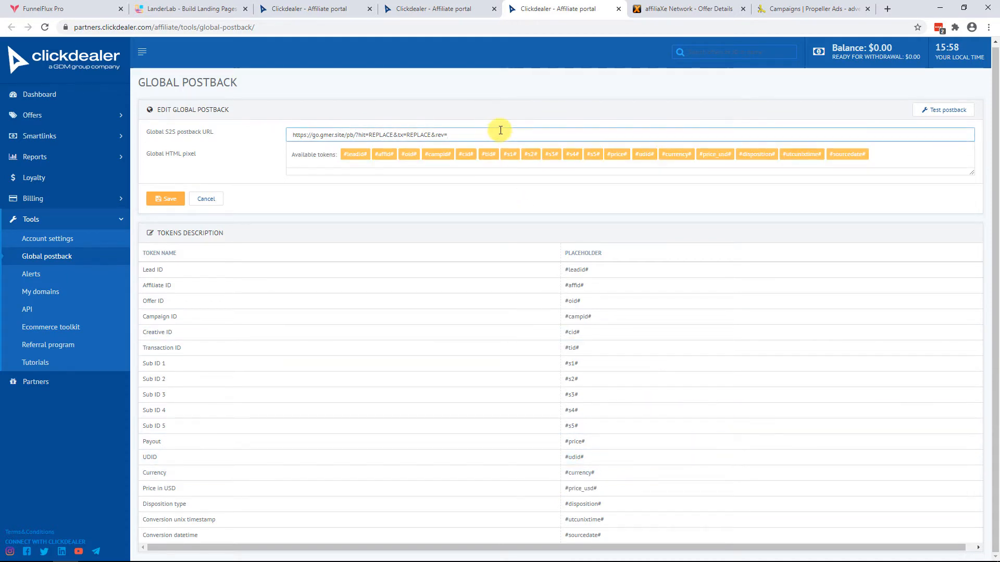
# Replace the tx= and hit= REPLACE placeholders with #tid# and #s5#.
pyautogui.doubleClick(417, 134)
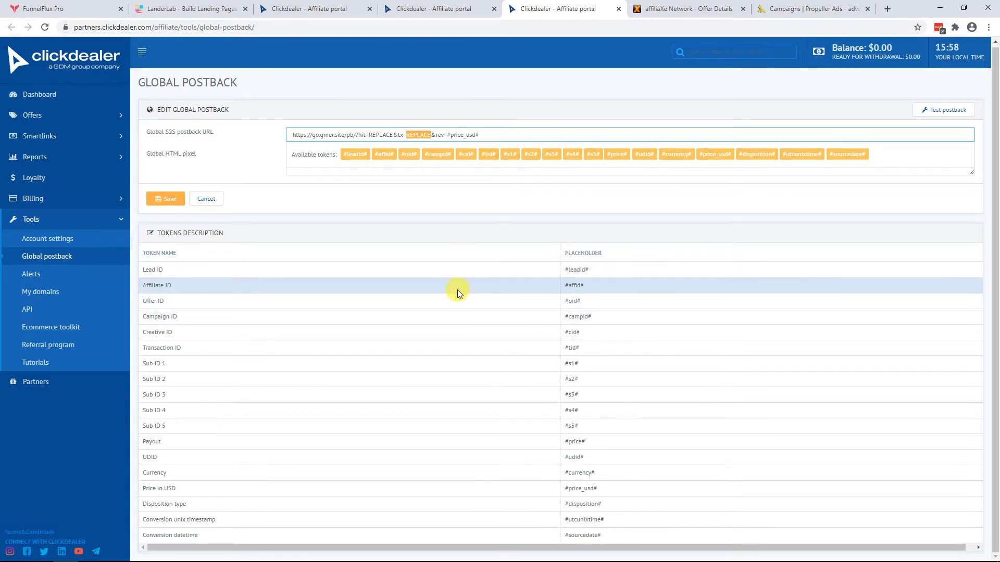
pyautogui.moveTo(586, 348); pyautogui.dragTo(565, 348)
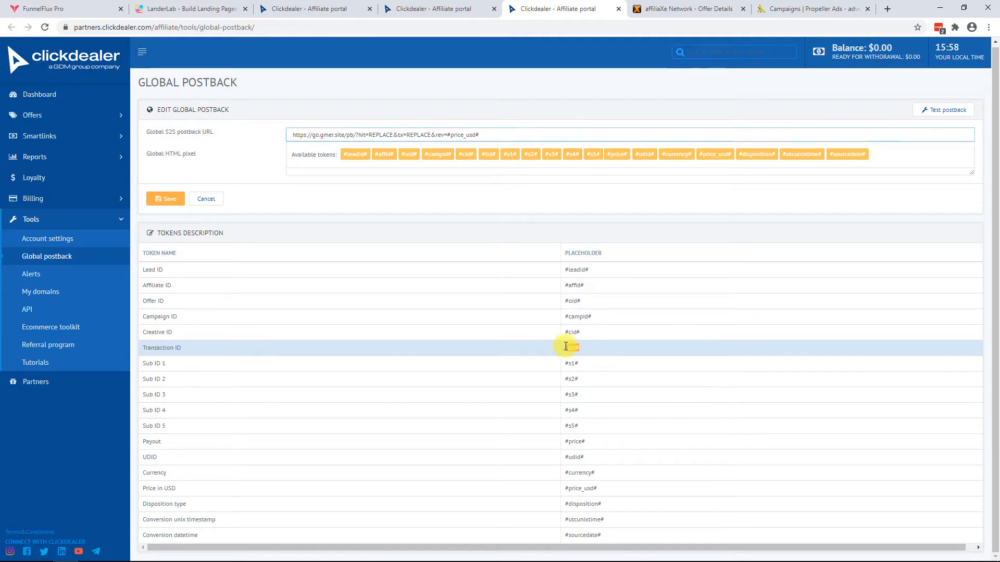
pyautogui.doubleClick(420, 135)
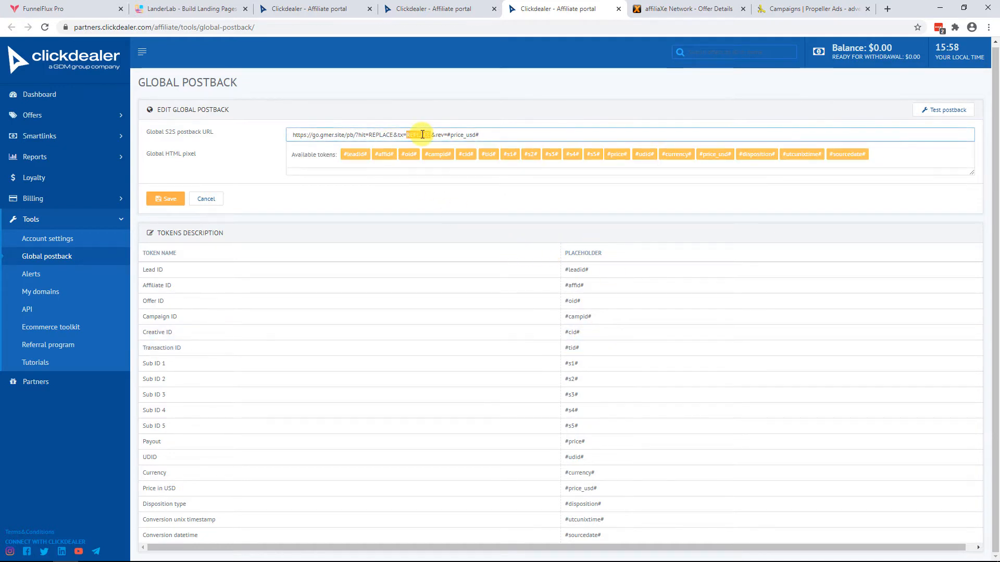
pyautogui.hotkey('ctrl', 'v')
pyautogui.doubleClick(383, 135)
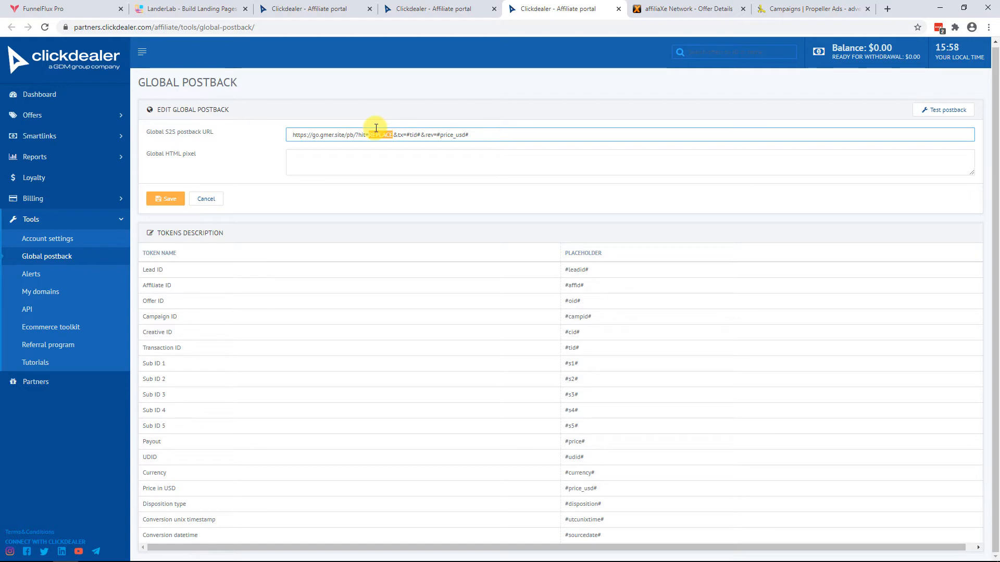
pyautogui.tripleClick(573, 426)
pyautogui.hotkey('ctrl', 'c')
pyautogui.doubleClick(382, 135)
pyautogui.hotkey('ctrl', 'v')
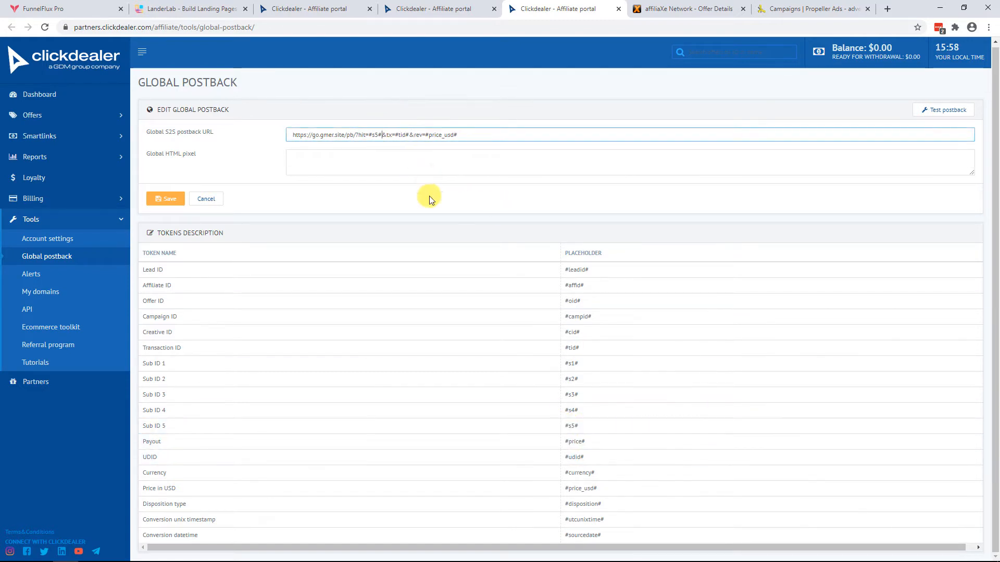
# Save the global postback and return to the offer's campaign page.
pyautogui.click(166, 200)
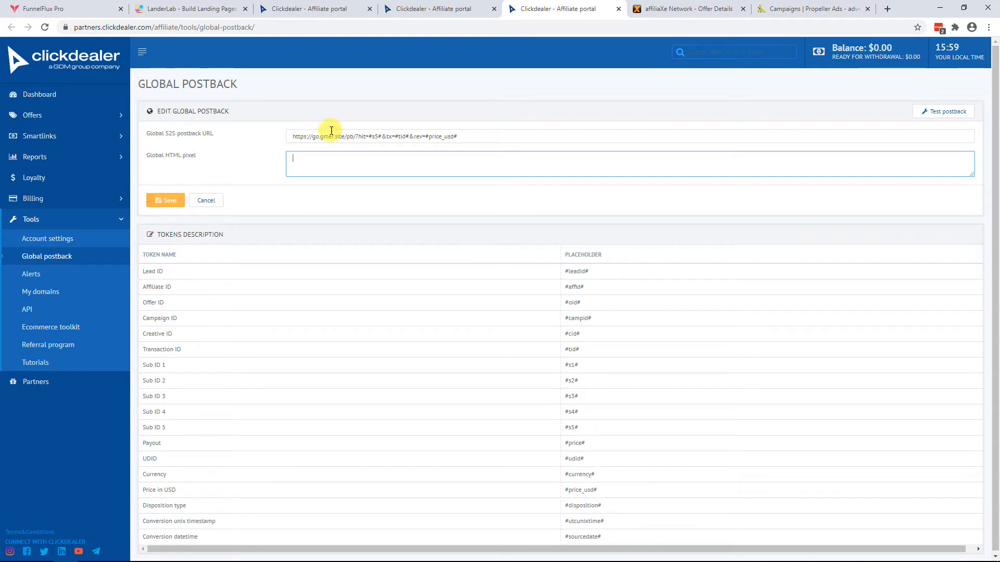
pyautogui.click(353, 5)
pyautogui.click(436, 8)
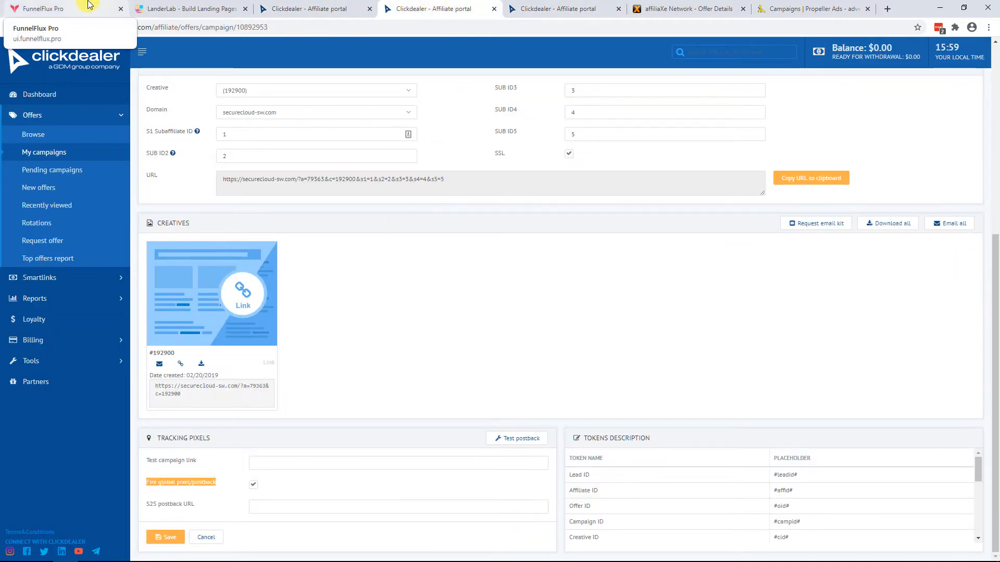
# Open the Clickdealer offer source under Affiliate Networks and expand its tracking tokens.
pyautogui.click(67, 9)
pyautogui.click(150, 50)
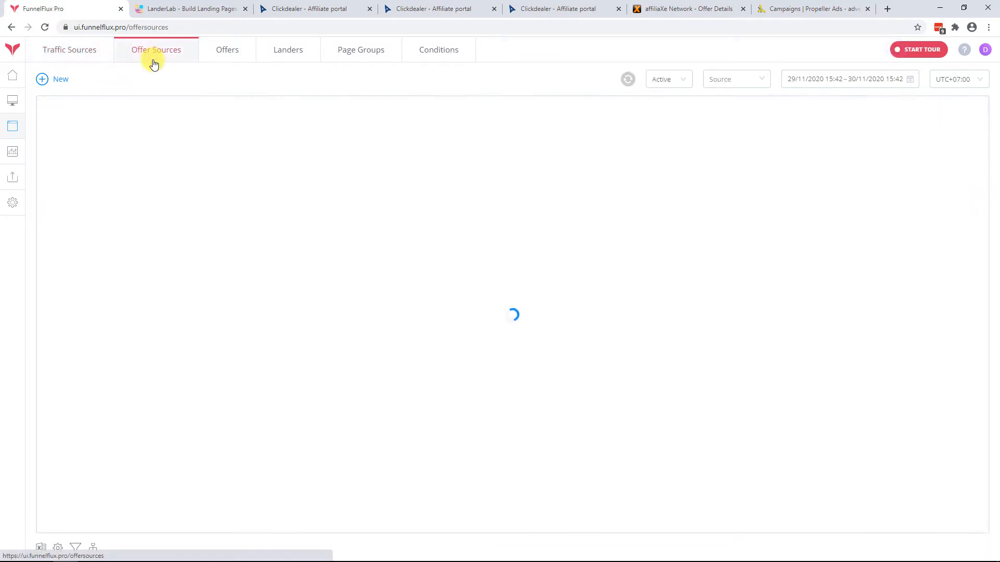
pyautogui.click(48, 161)
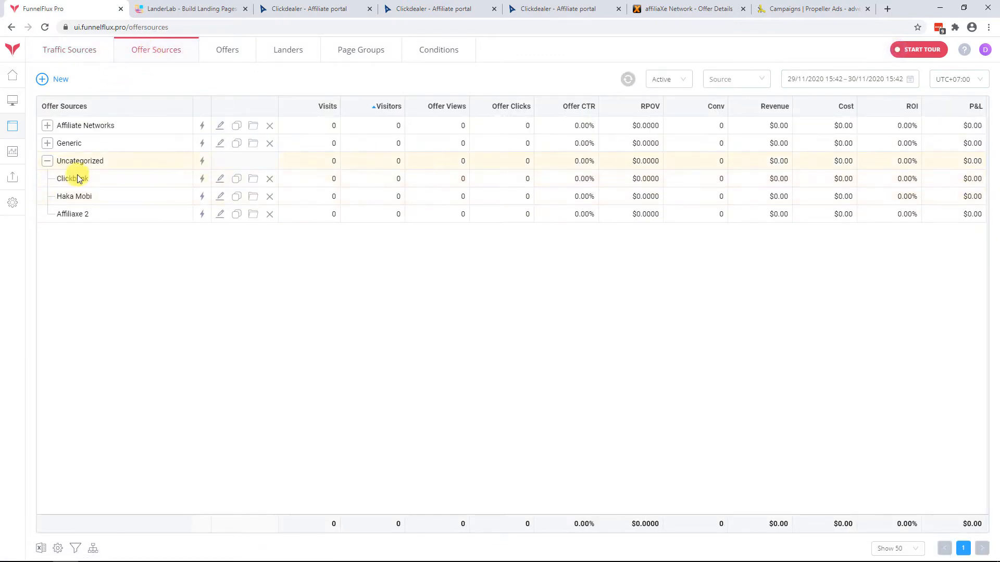
pyautogui.click(48, 126)
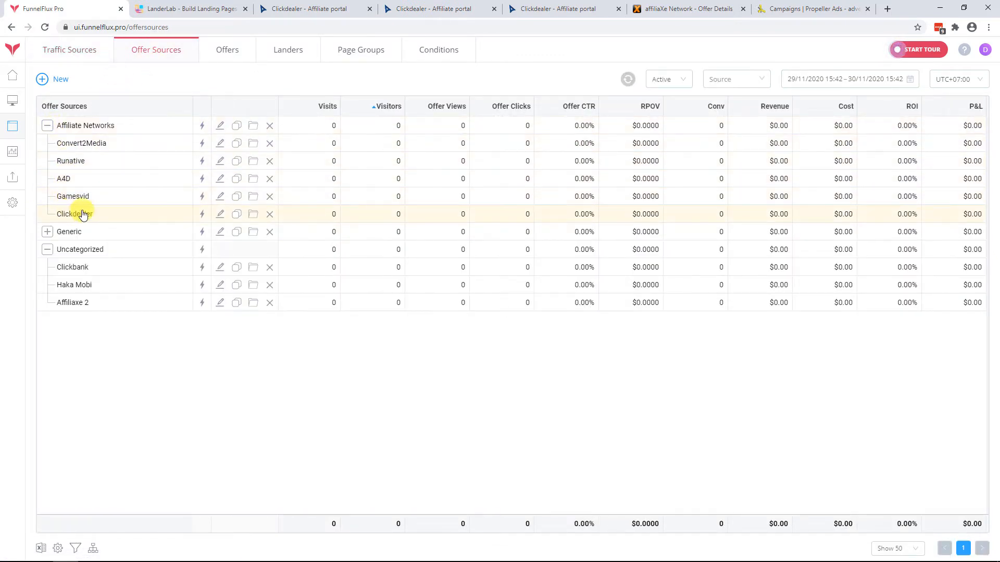
pyautogui.click(221, 215)
pyautogui.click(446, 339)
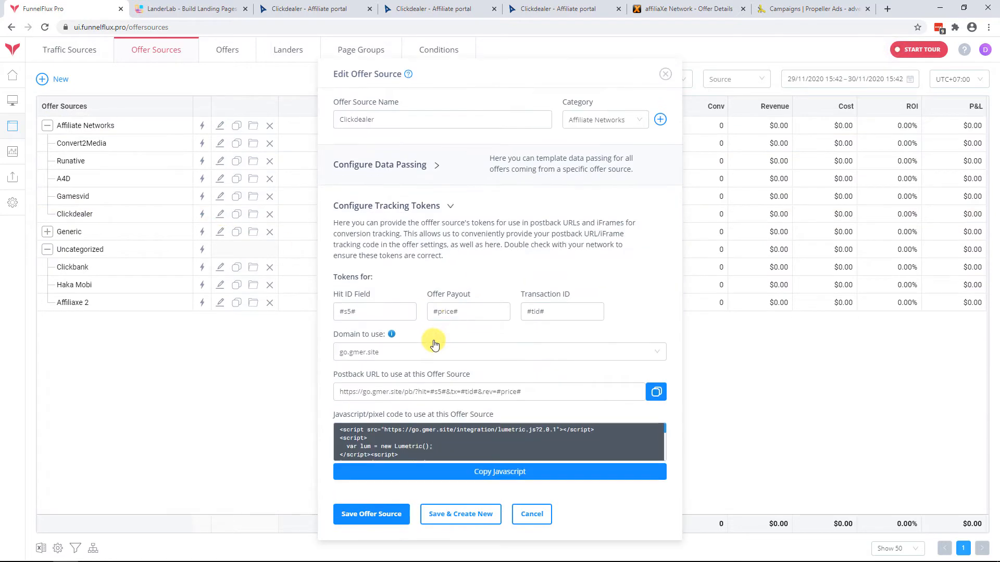
# Check the #s5# hit ID token and the source's postback URL, then open Offers.
pyautogui.moveTo(580, 311); pyautogui.dragTo(346, 311)
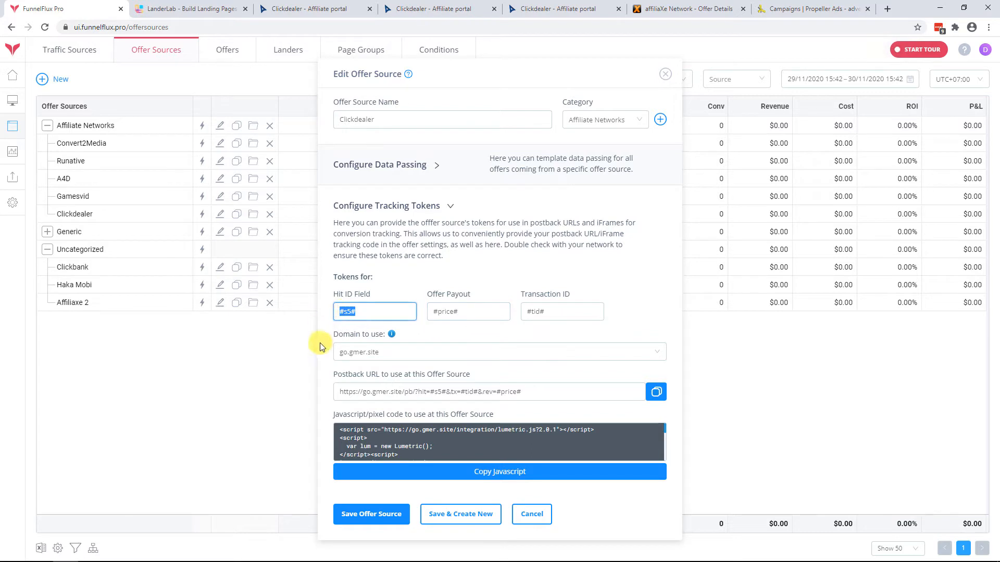
pyautogui.moveTo(553, 393); pyautogui.dragTo(336, 392)
pyautogui.tripleClick(428, 394)
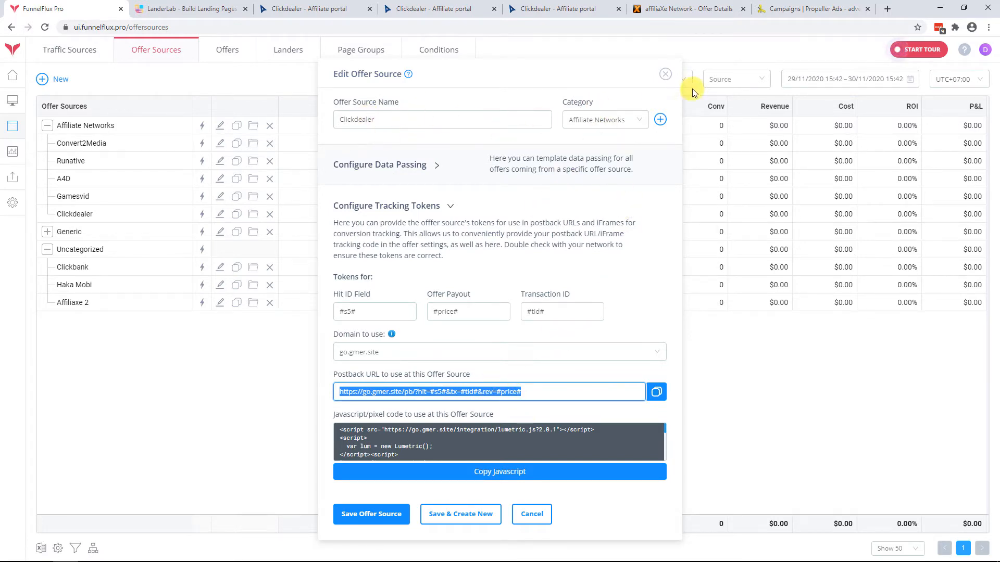
pyautogui.click(666, 76)
pyautogui.click(236, 57)
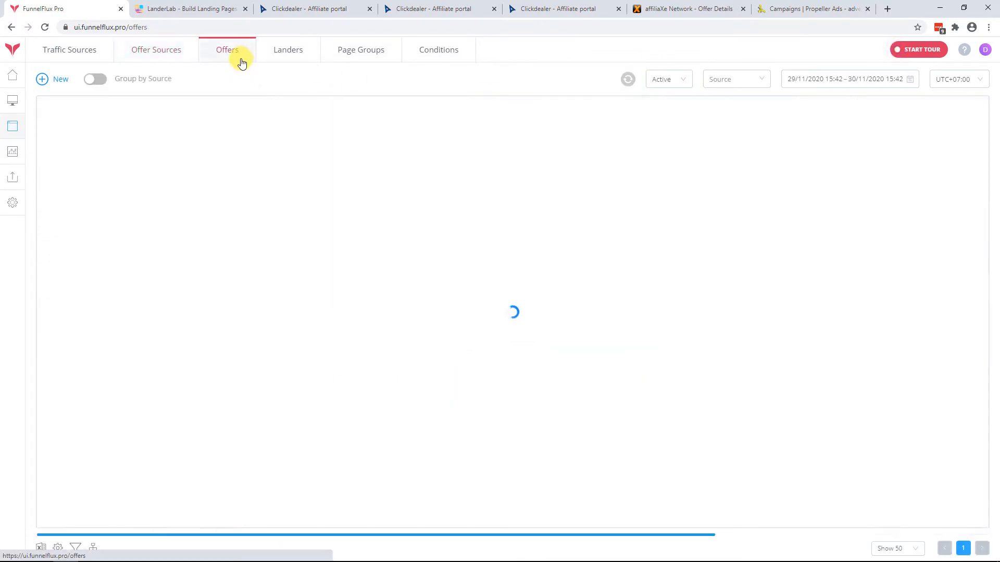
# Start a new offer with source Clickdealer in the Test Offers category.
pyautogui.click(44, 80)
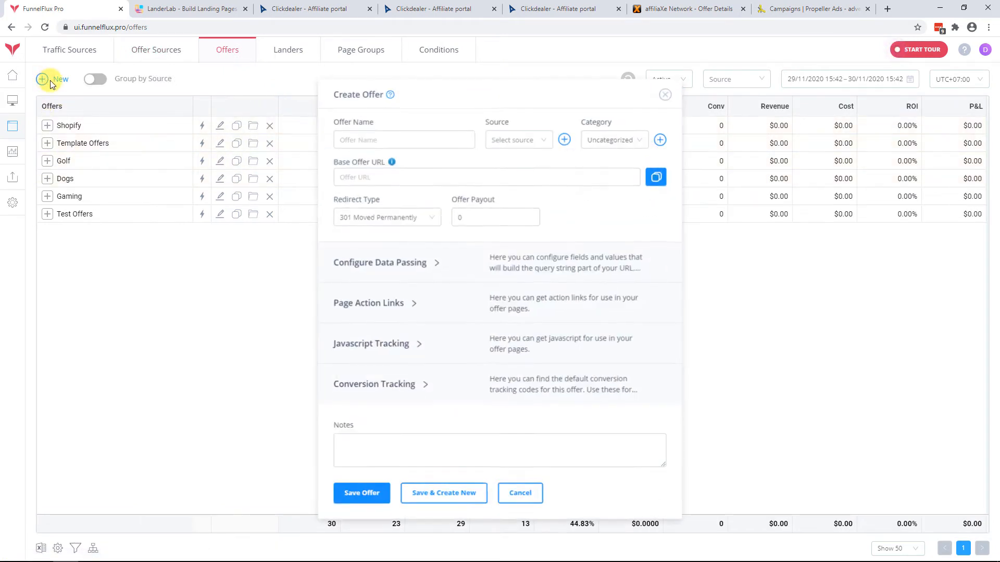
pyautogui.click(531, 140)
pyautogui.scroll(-2, 536, 239)
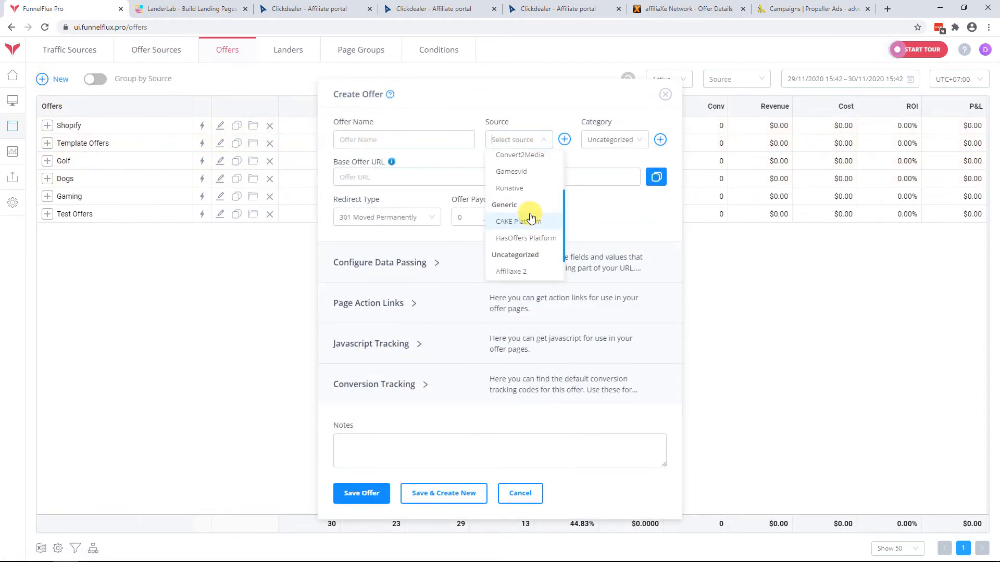
pyautogui.scroll(4, 528, 214)
pyautogui.click(529, 207)
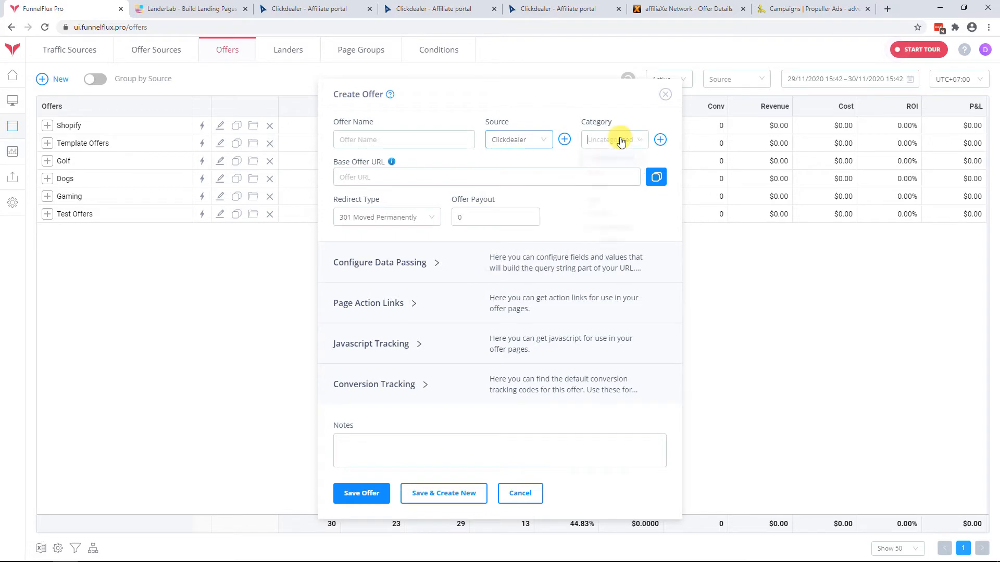
pyautogui.click(619, 139)
pyautogui.click(613, 258)
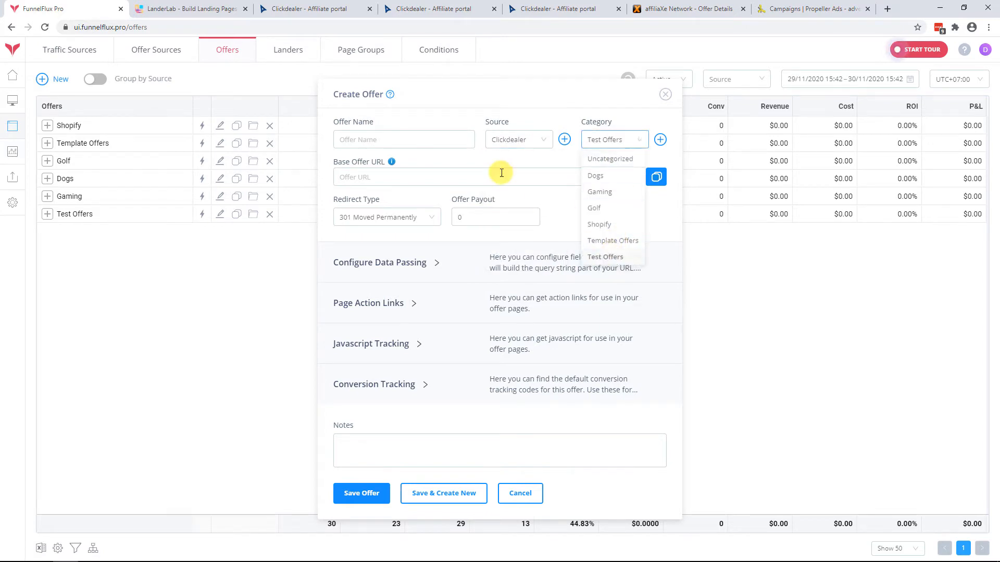
# Name the offer after the Clickdealer iPhone XS title, trimming the CPA and price ending.
pyautogui.click(468, 7)
pyautogui.scroll(6, 375, 227)
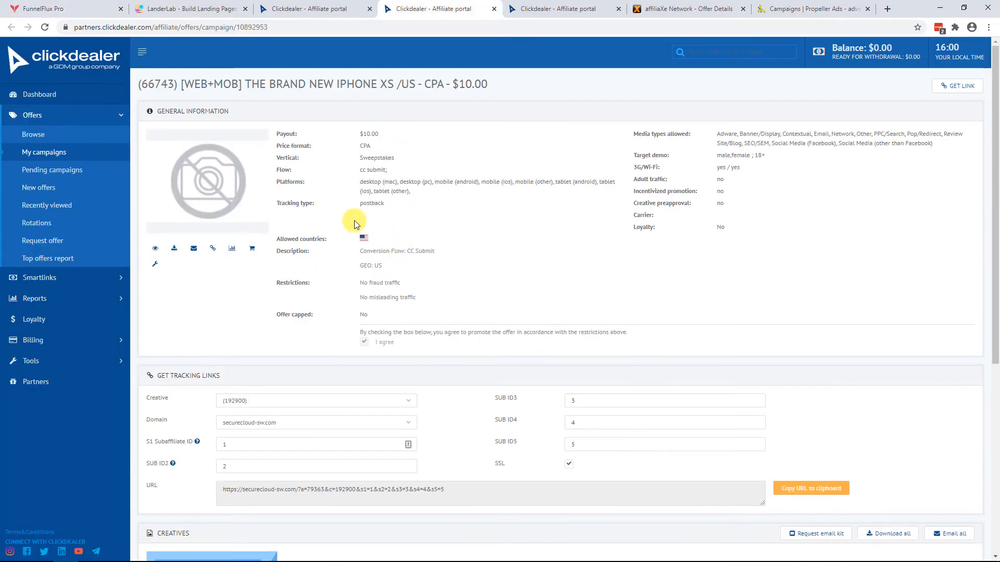
pyautogui.moveTo(307, 83); pyautogui.dragTo(149, 95)
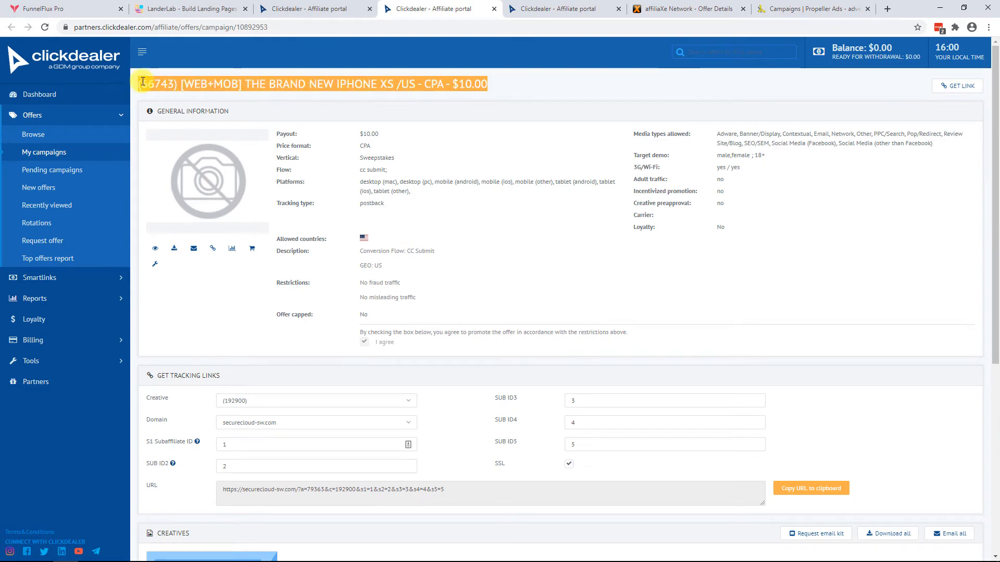
pyautogui.hotkey('ctrl', 'c')
pyautogui.click(43, 8)
pyautogui.click(391, 140)
pyautogui.hotkey('ctrl', 'v')
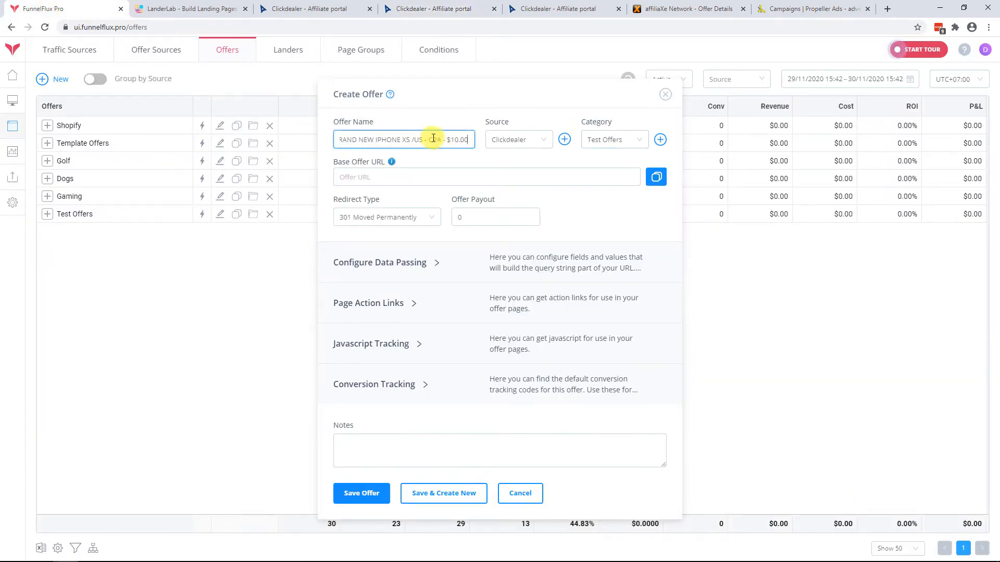
pyautogui.hotkey('shift', 'Left')
pyautogui.press('BackSpace')
pyautogui.press('BackSpace')
pyautogui.press('BackSpace')
pyautogui.press('BackSpace')
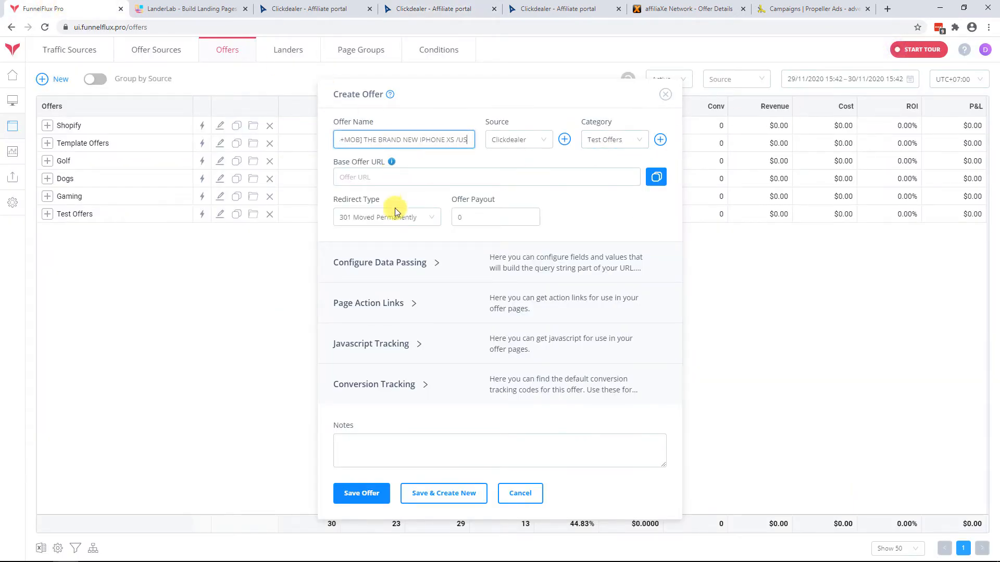
pyautogui.click(394, 183)
pyautogui.click(395, 182)
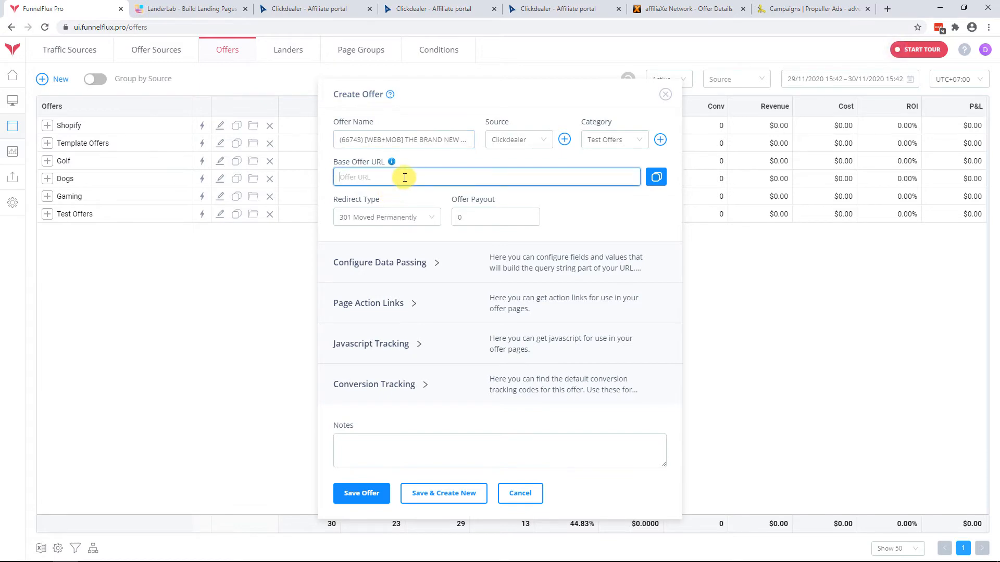
pyautogui.click(453, 260)
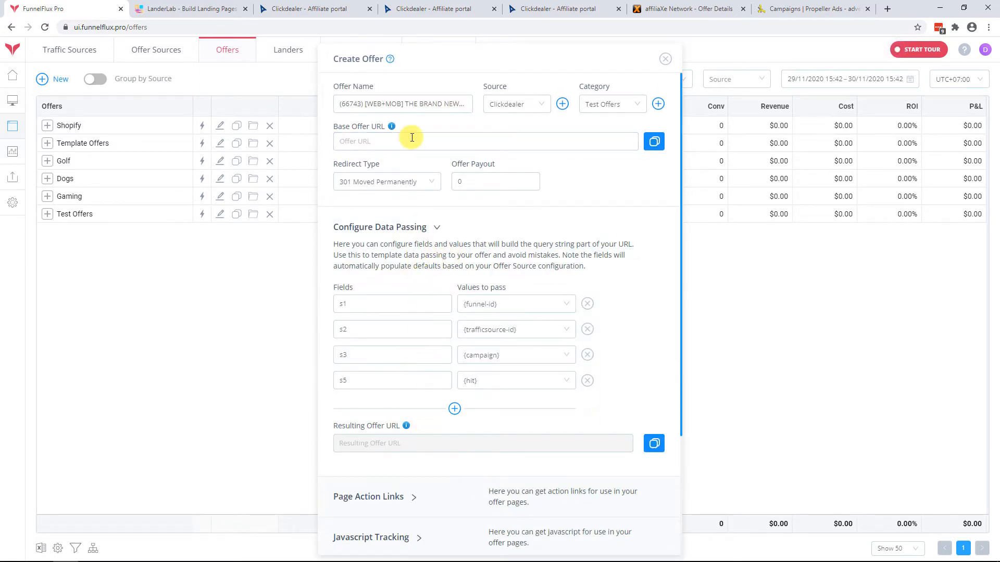
# Clear the S1 and SUB ID2–ID5 values from Clickdealer's tracking link settings.
pyautogui.click(475, 9)
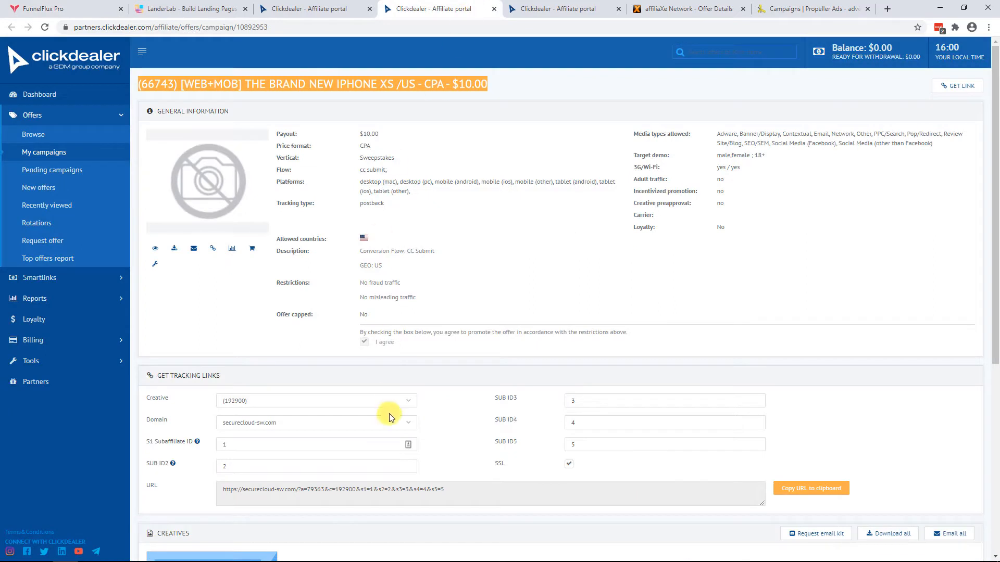
pyautogui.moveTo(270, 465); pyautogui.dragTo(218, 465)
pyautogui.press('BackSpace')
pyautogui.moveTo(263, 444); pyautogui.dragTo(216, 444)
pyautogui.press('BackSpace')
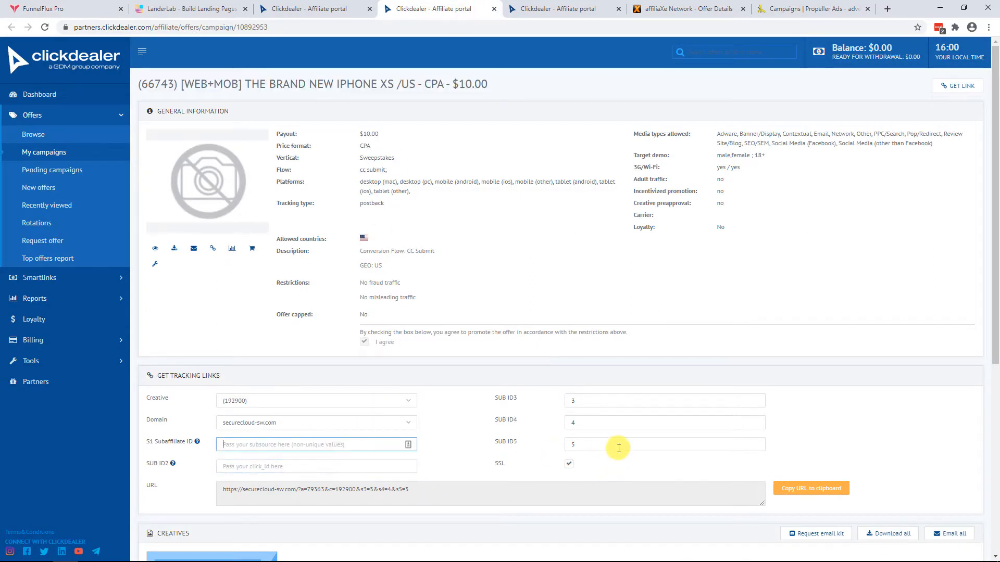
pyautogui.press('BackSpace')
pyautogui.moveTo(619, 448); pyautogui.dragTo(553, 419)
pyautogui.press('BackSpace')
pyautogui.moveTo(581, 400); pyautogui.dragTo(510, 401)
pyautogui.press('BackSpace')
pyautogui.moveTo(372, 492); pyautogui.dragTo(173, 496)
# Keep creative 192900 and domain securecloud-sw.com, select the tracking link, and return to FunnelFlux Pro.
pyautogui.click(283, 400)
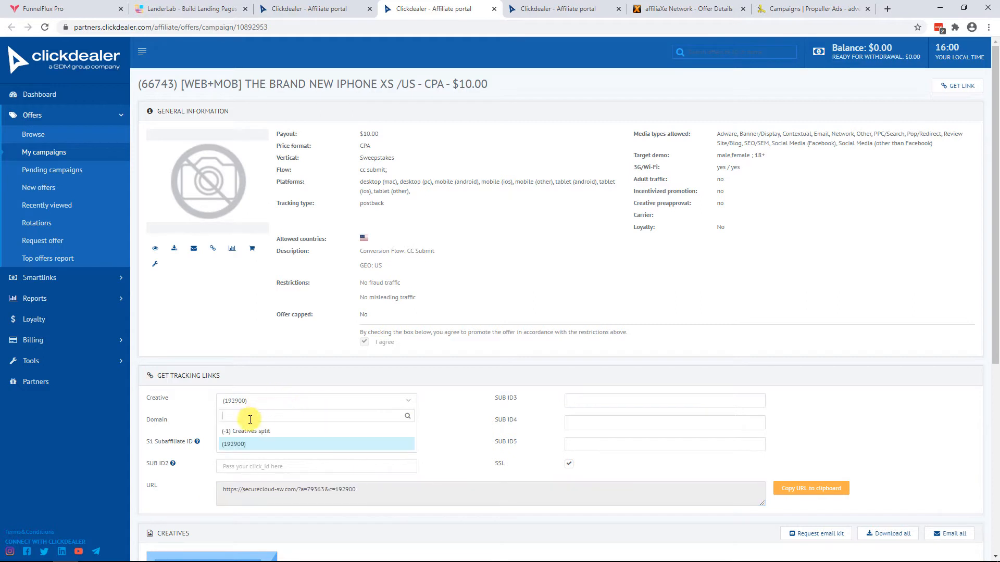
pyautogui.click(244, 432)
pyautogui.click(295, 399)
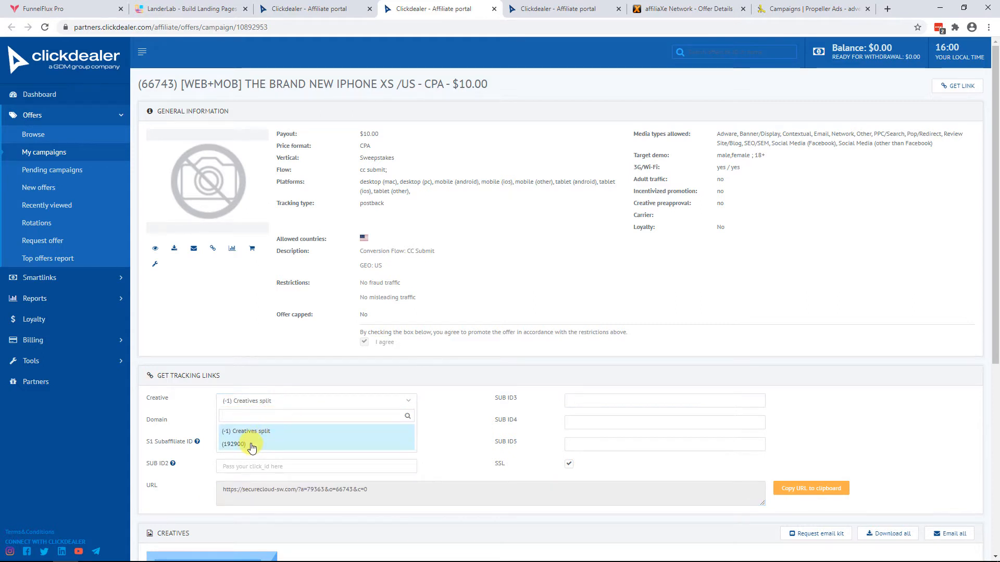
pyautogui.click(252, 443)
pyautogui.click(290, 419)
pyautogui.click(261, 455)
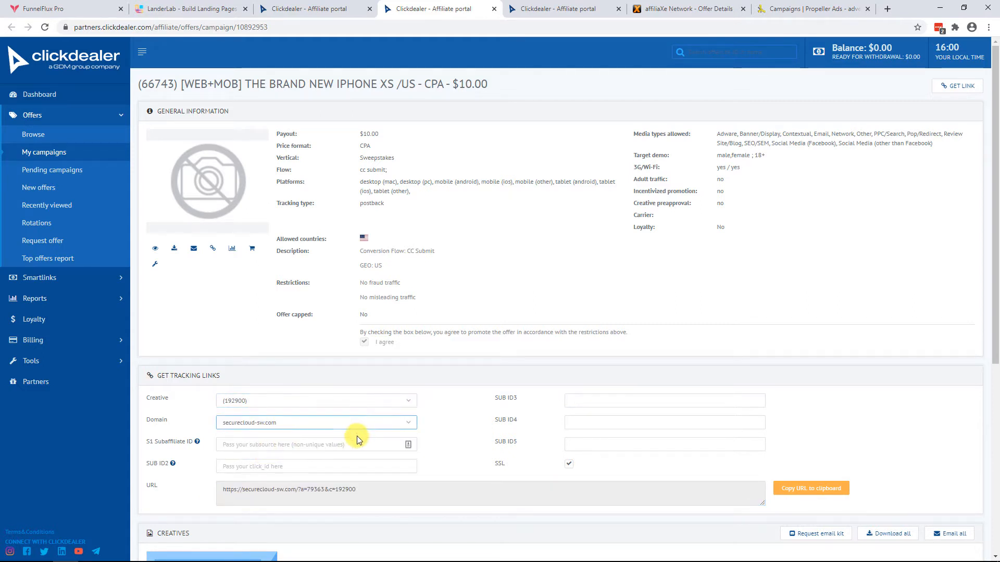
pyautogui.click(322, 493)
pyautogui.doubleClick(315, 489)
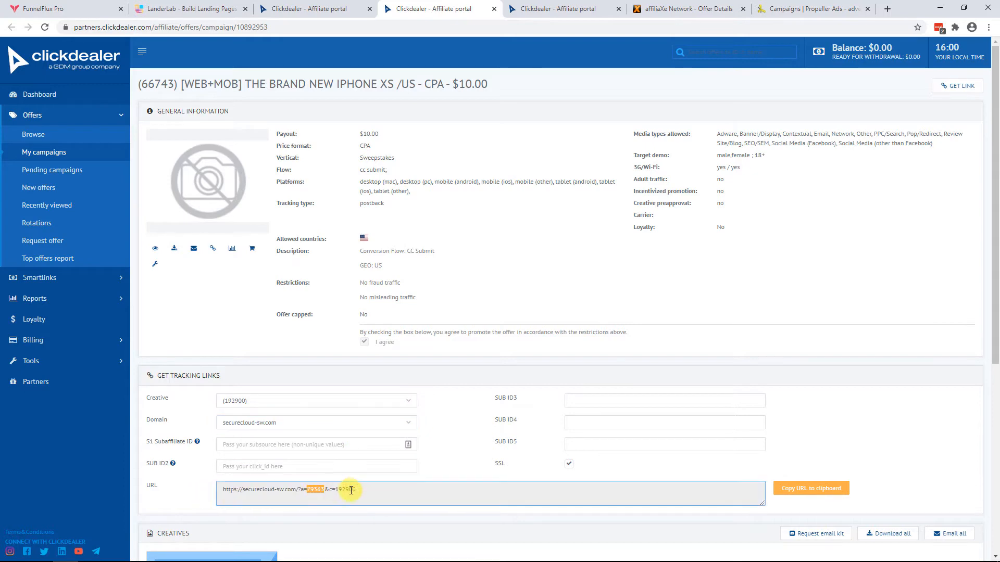
pyautogui.click(112, 9)
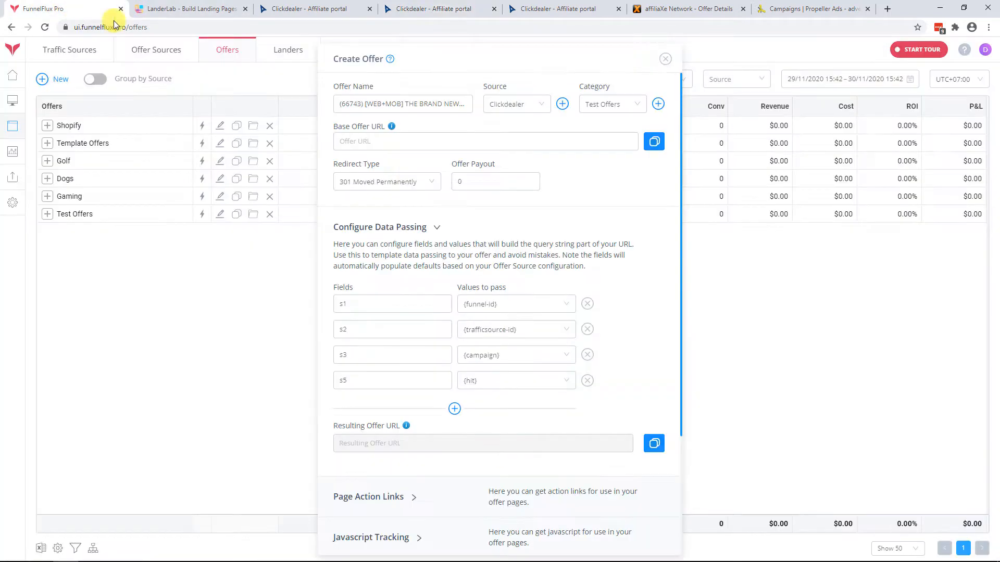
# Paste the securecloud-sw.com tracking link as Base Offer URL and save the iPhone XS offer.
pyautogui.click(388, 145)
pyautogui.hotkey('ctrl', 'v')
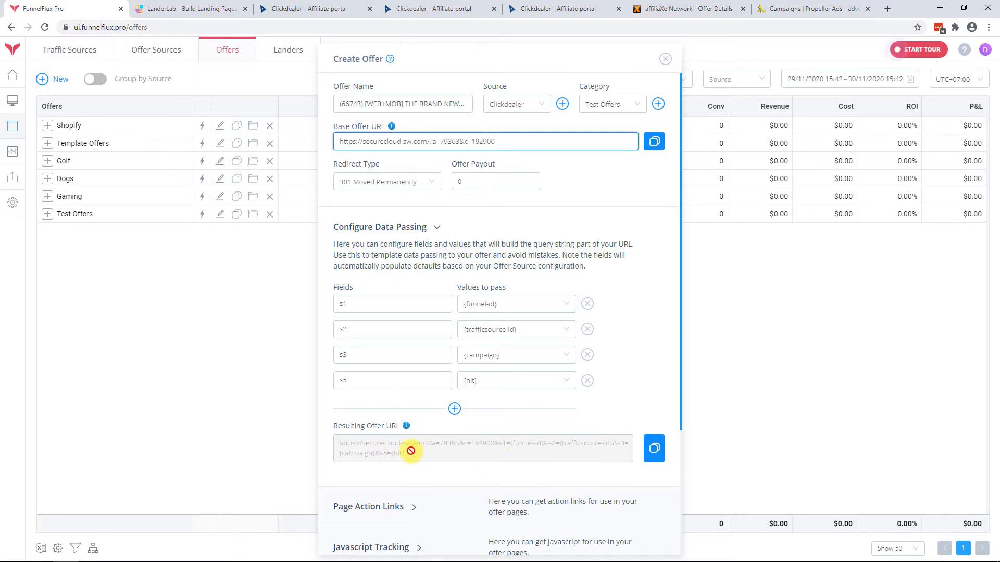
pyautogui.moveTo(409, 452); pyautogui.dragTo(339, 441)
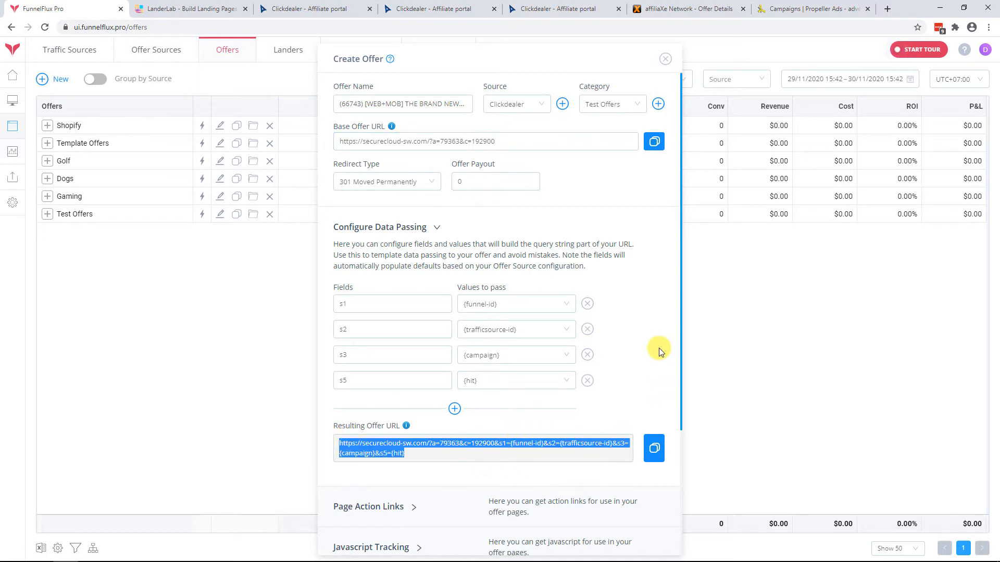
pyautogui.click(464, 227)
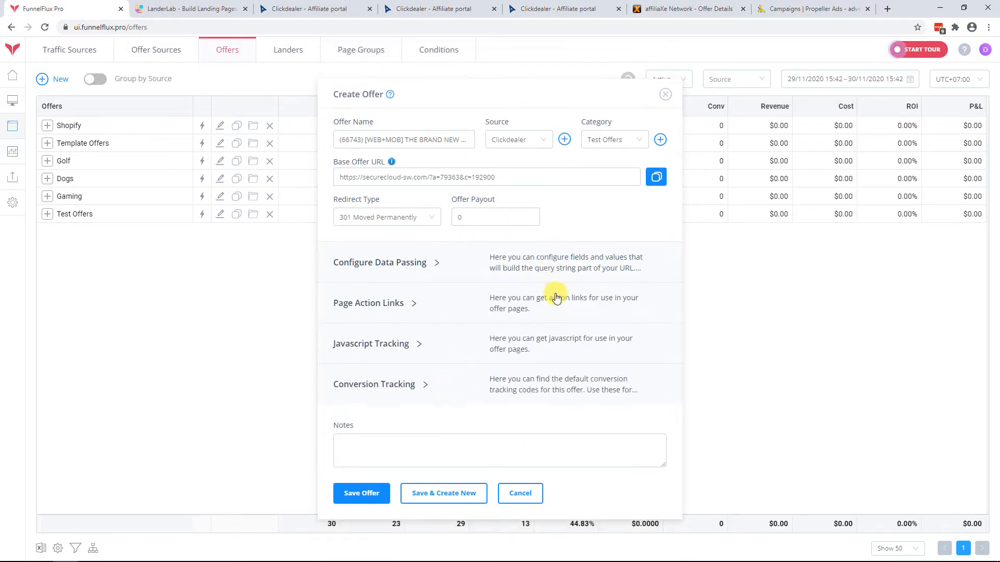
pyautogui.click(425, 383)
pyautogui.scroll(-3, 554, 368)
pyautogui.moveTo(521, 311); pyautogui.dragTo(340, 311)
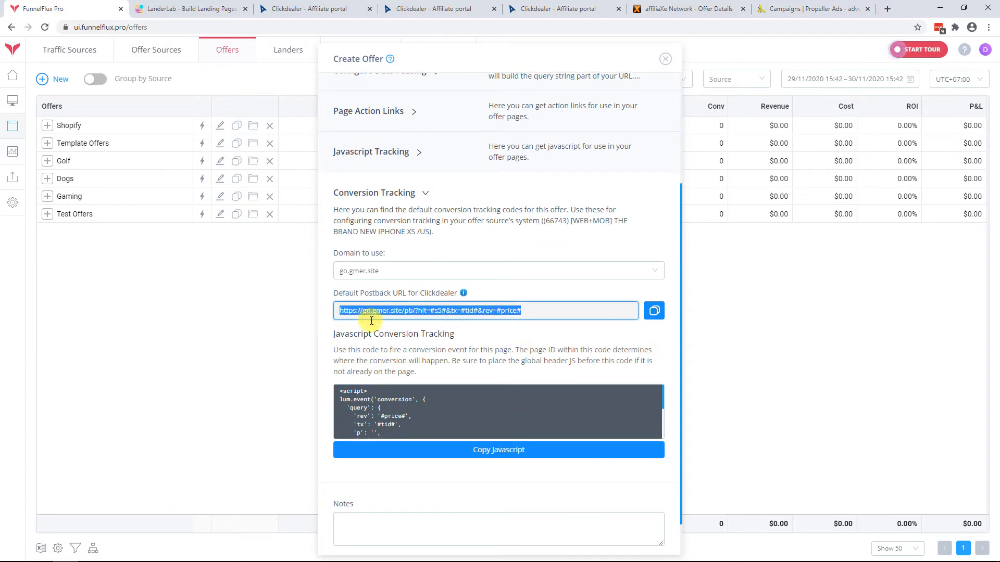
pyautogui.click(485, 194)
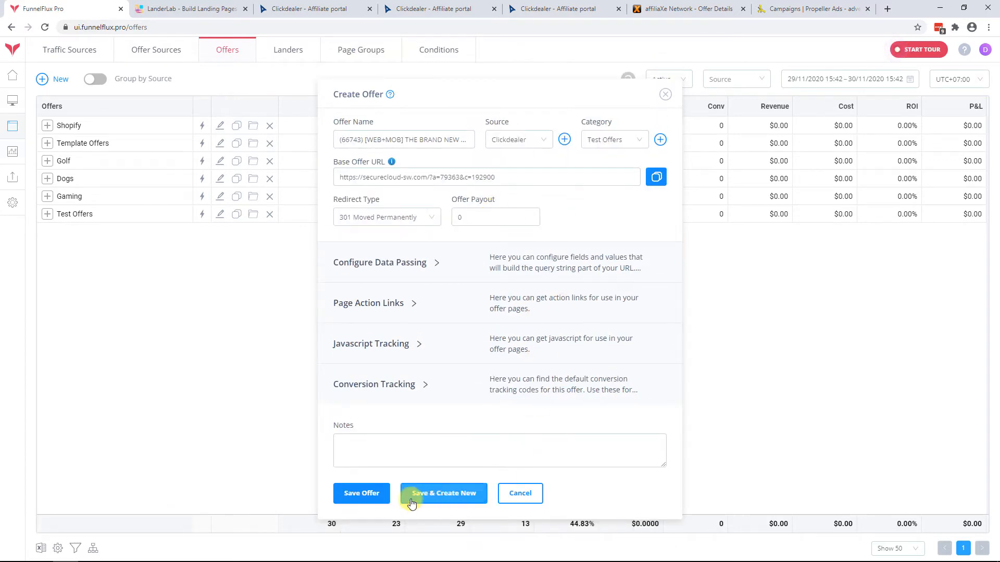
pyautogui.click(363, 496)
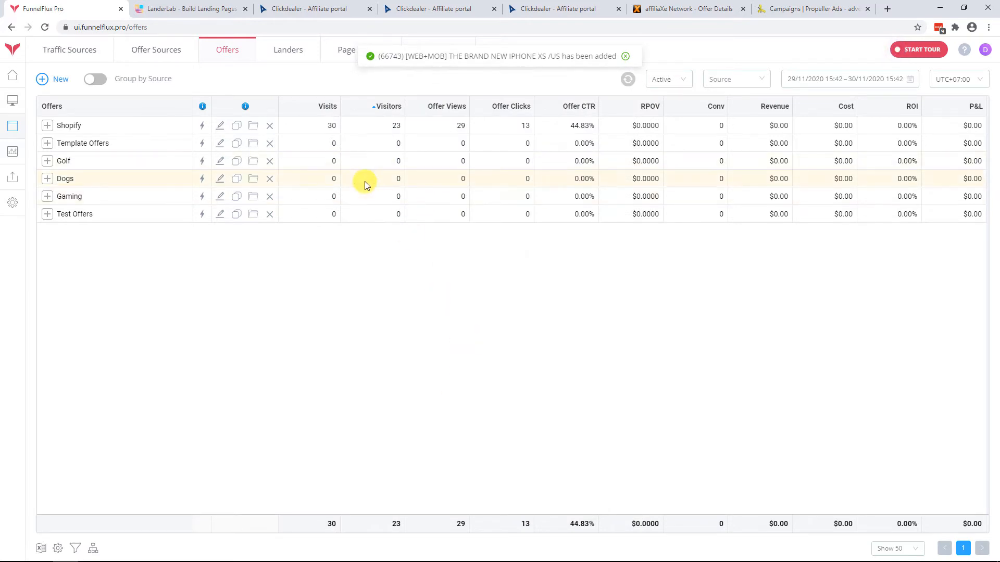
# Start a new lander and create the 'Test Landers' category for it.
pyautogui.click(287, 46)
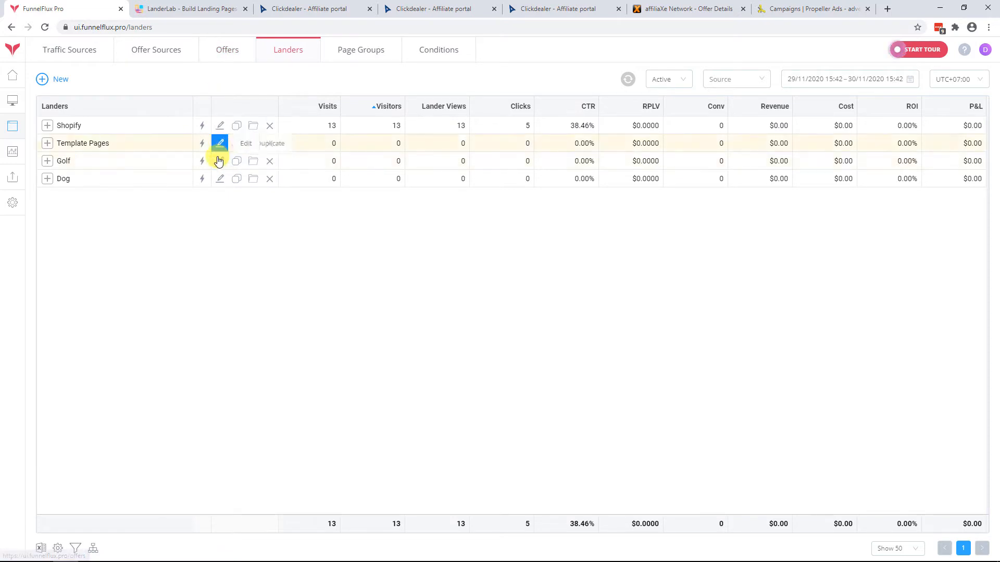
pyautogui.click(58, 81)
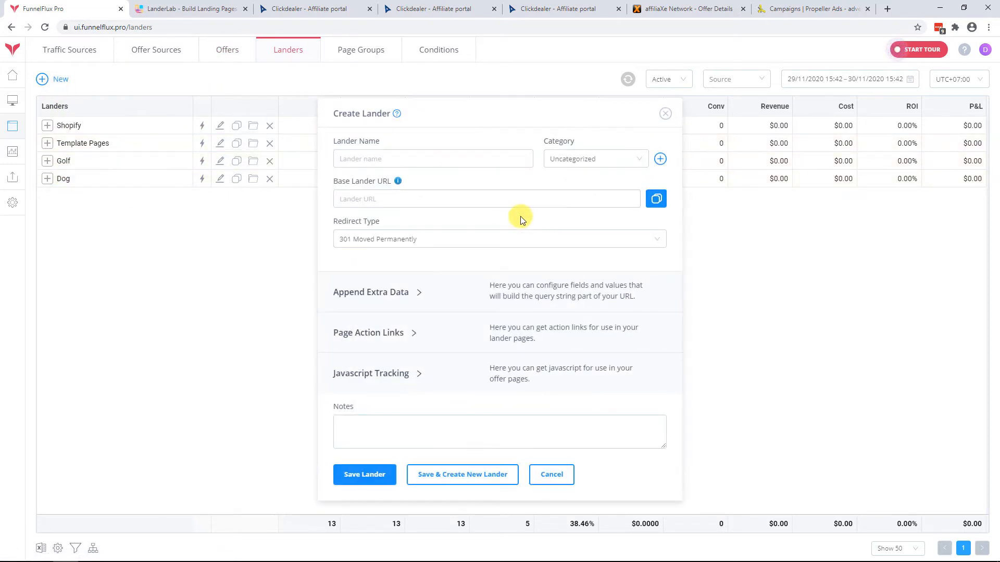
pyautogui.click(609, 159)
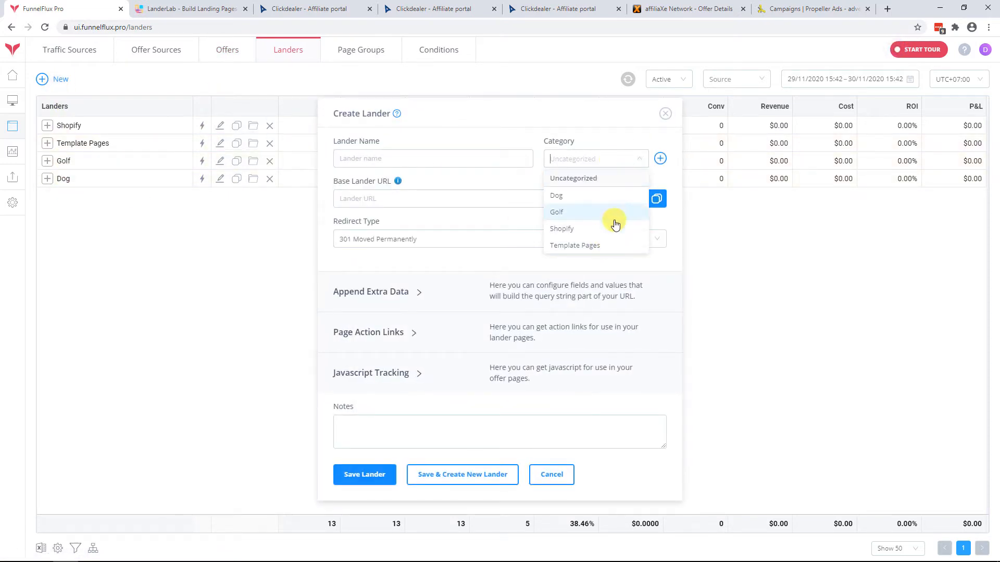
pyautogui.click(660, 158)
pyautogui.click(464, 392)
pyautogui.write('T')
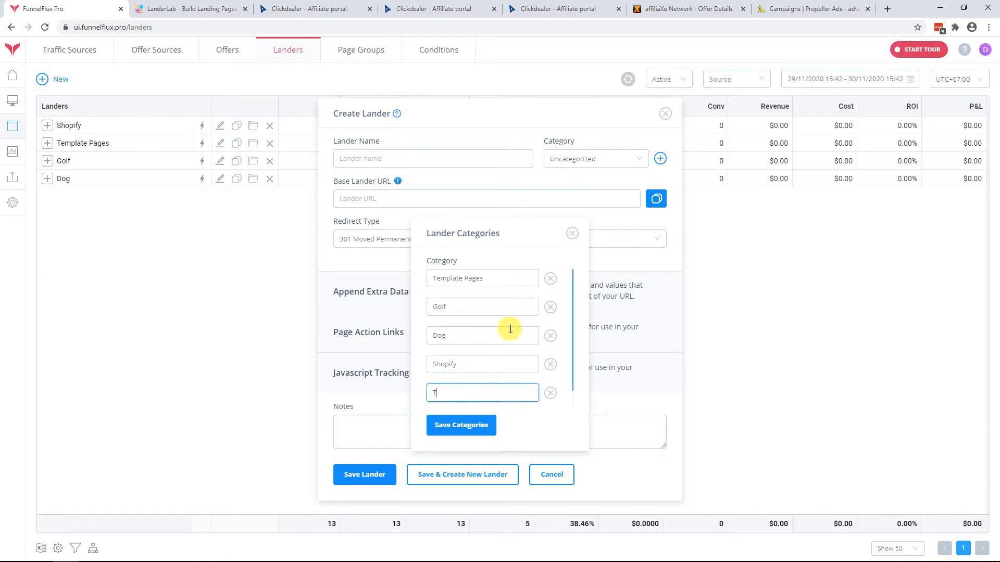
pyautogui.write('est Landers')
pyautogui.click(459, 424)
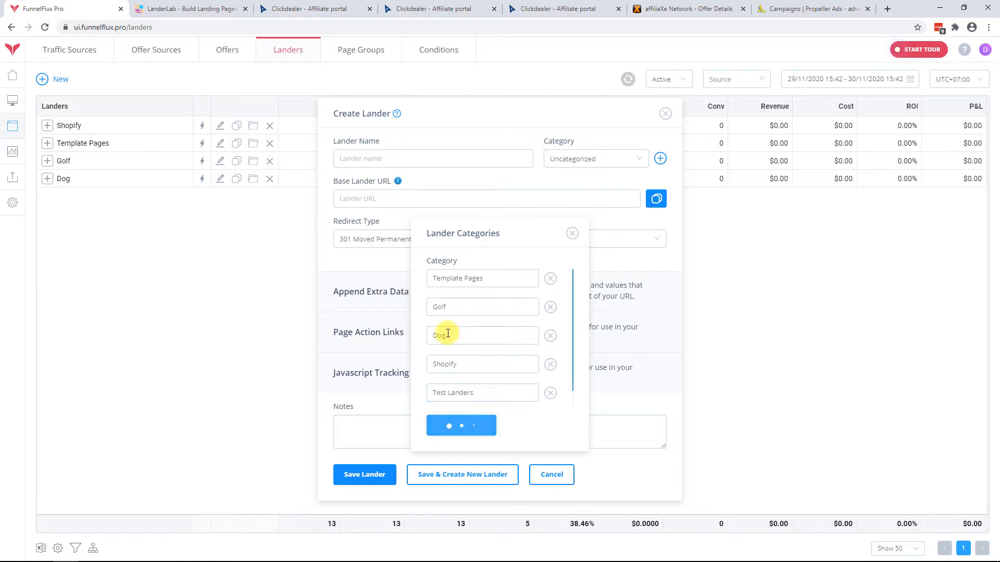
# In LanderLab, start a new landing page from the Ecom shower head template.
pyautogui.click(186, 6)
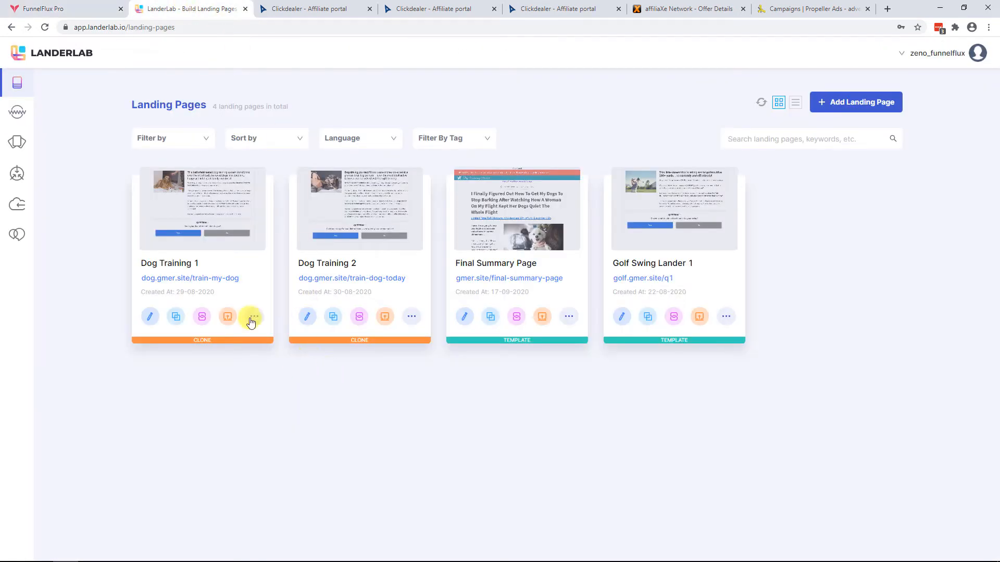
pyautogui.click(868, 105)
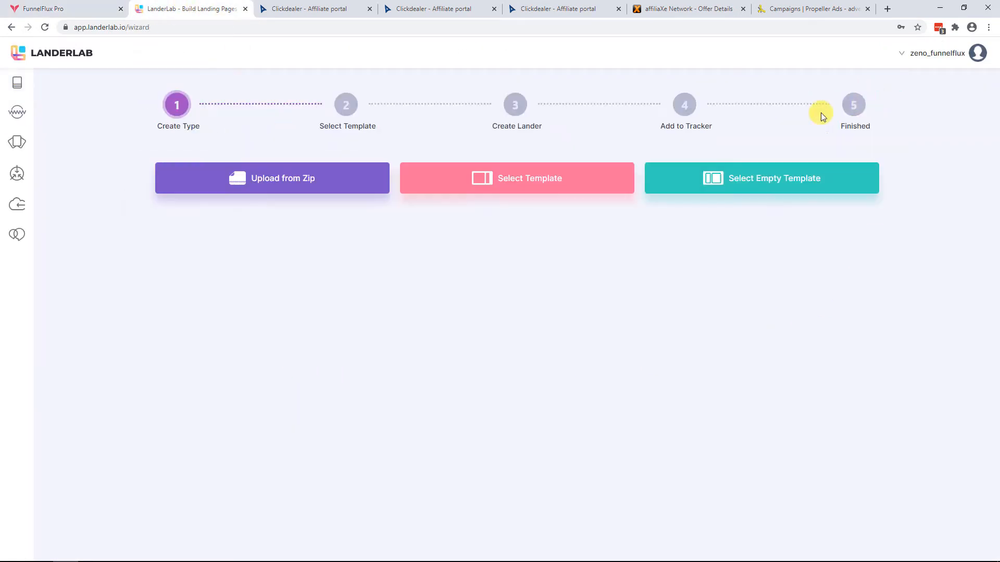
pyautogui.click(453, 183)
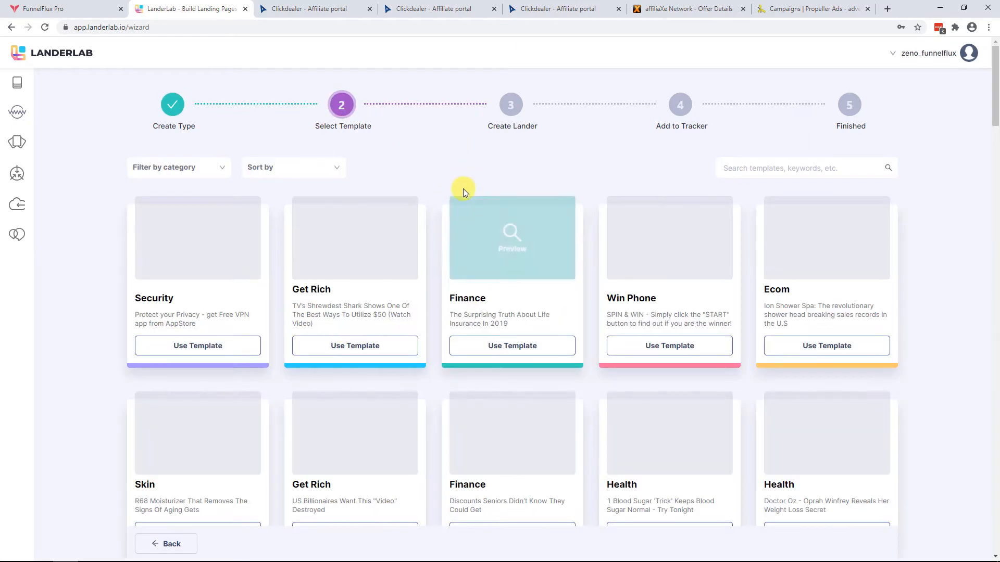
pyautogui.click(804, 344)
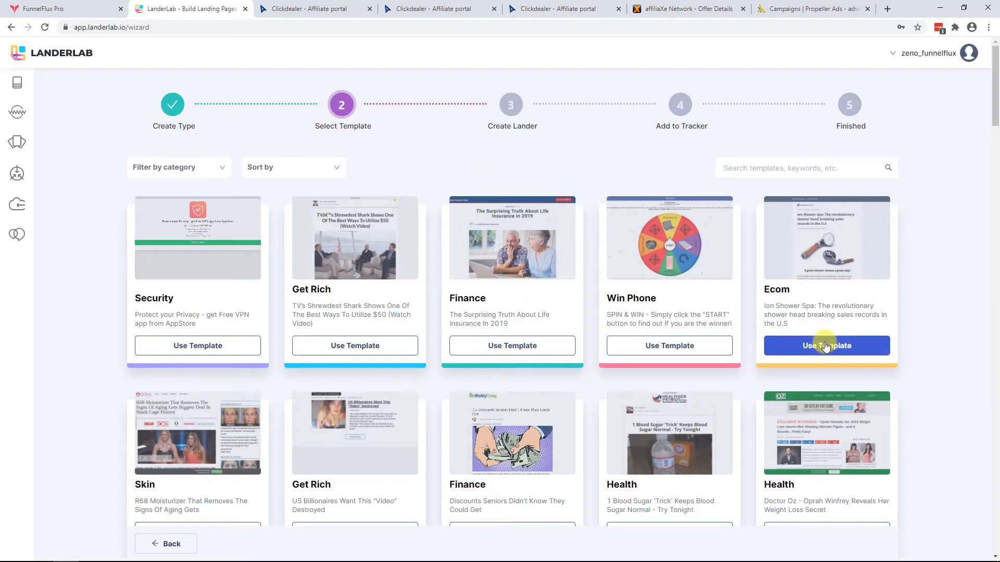
pyautogui.click(436, 200)
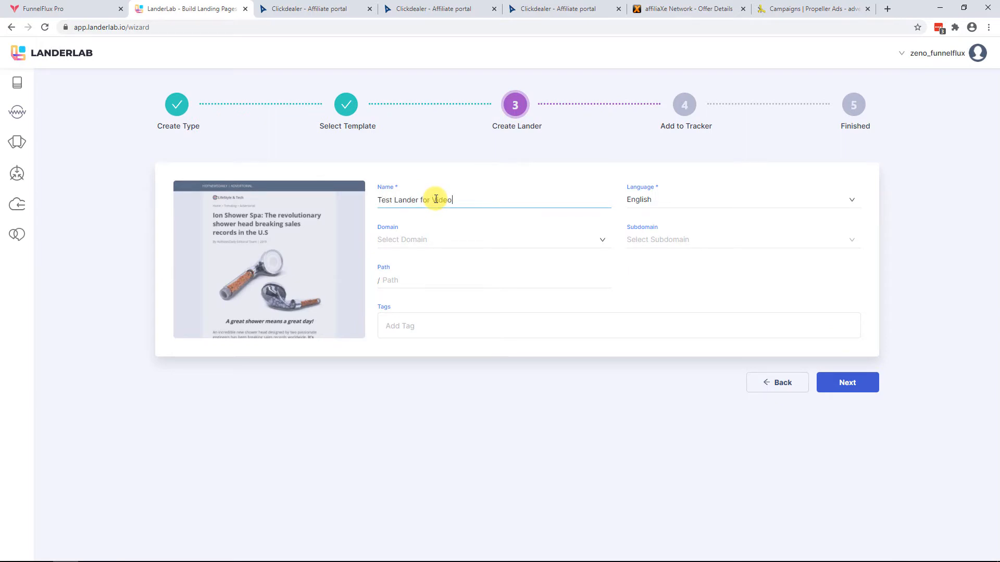
# Create Test Lander for Video on golf.gmer.site/test-lander-for-video, skipping tracker integration.
pyautogui.click(417, 239)
pyautogui.click(442, 263)
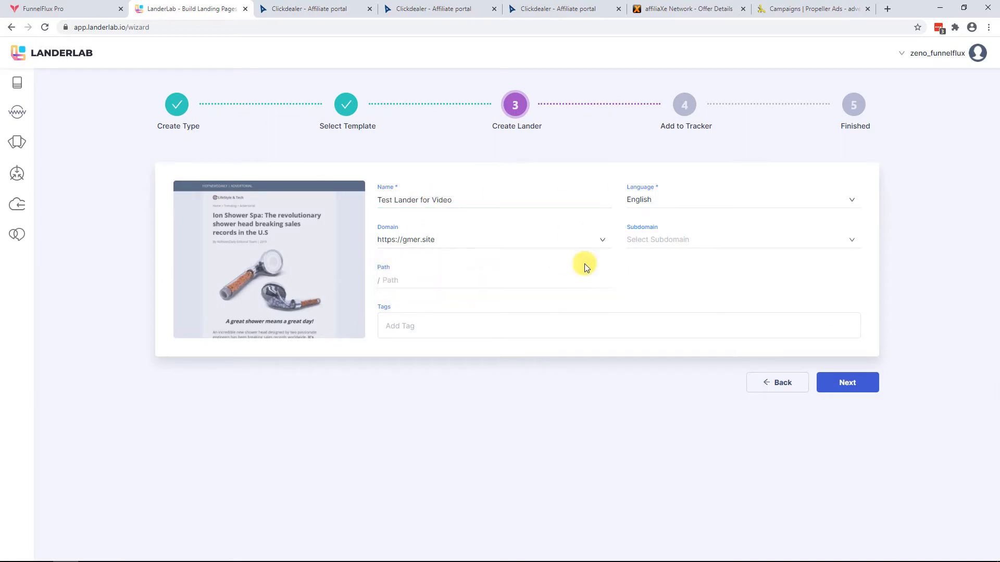
pyautogui.click(717, 243)
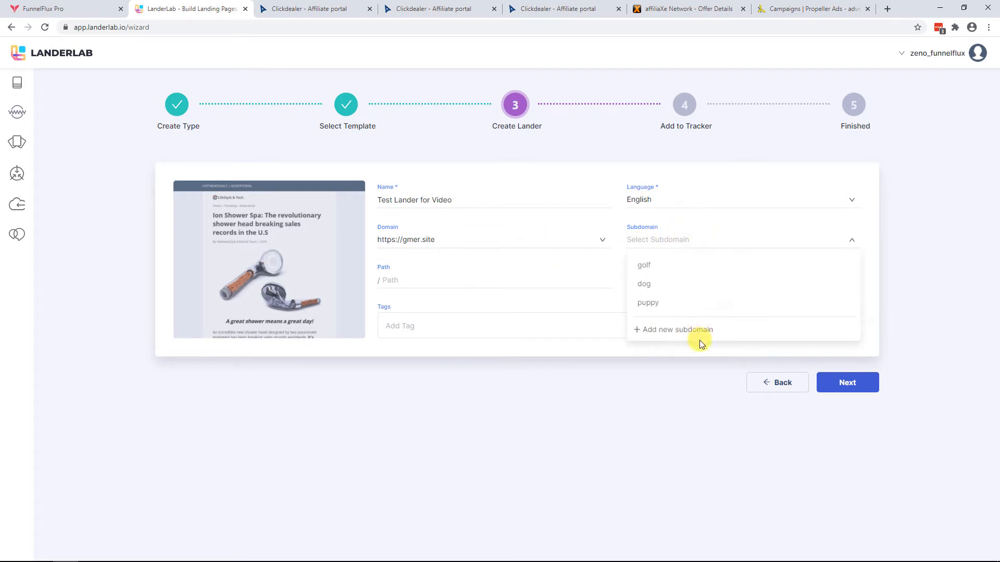
pyautogui.click(658, 265)
pyautogui.click(467, 273)
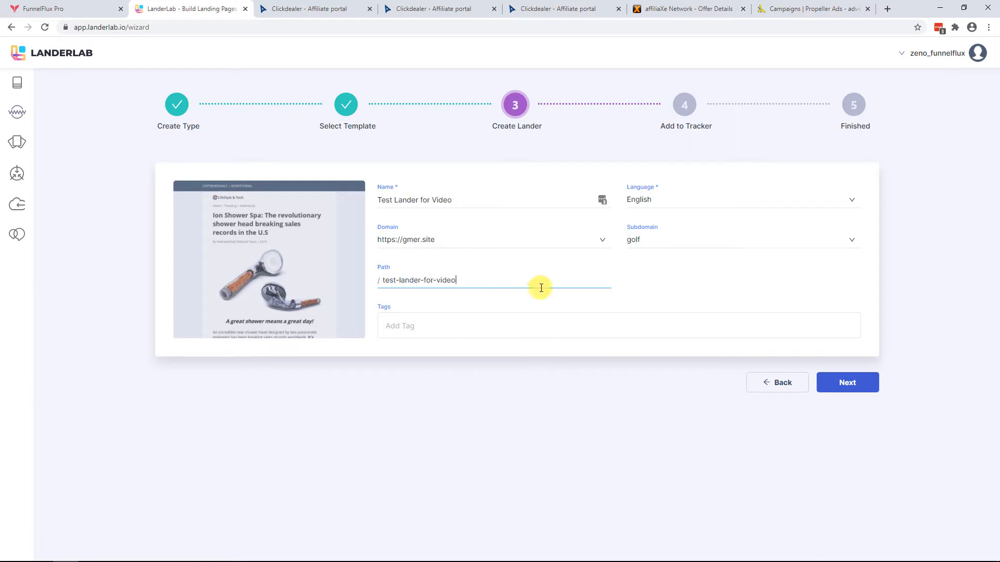
pyautogui.click(856, 381)
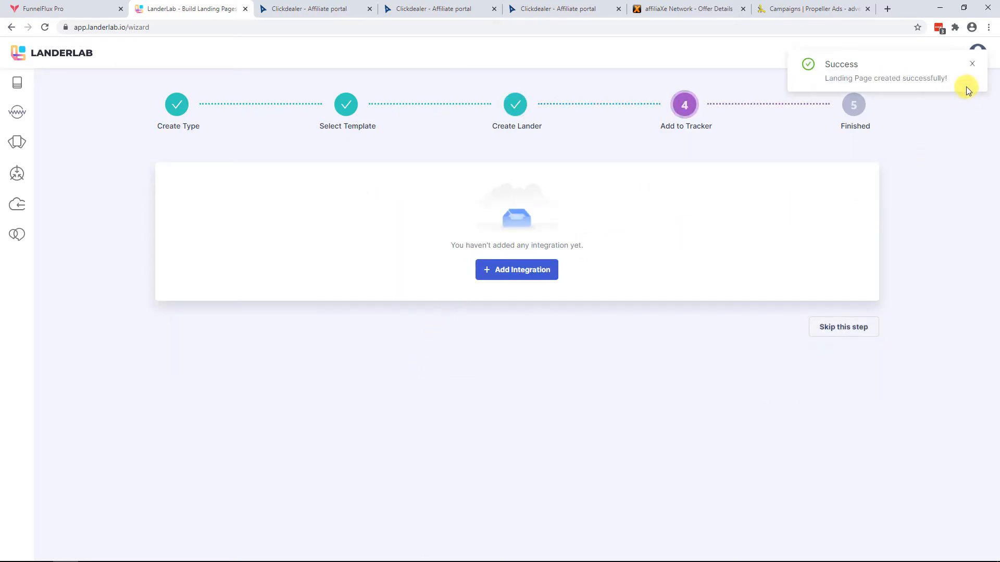
pyautogui.click(974, 64)
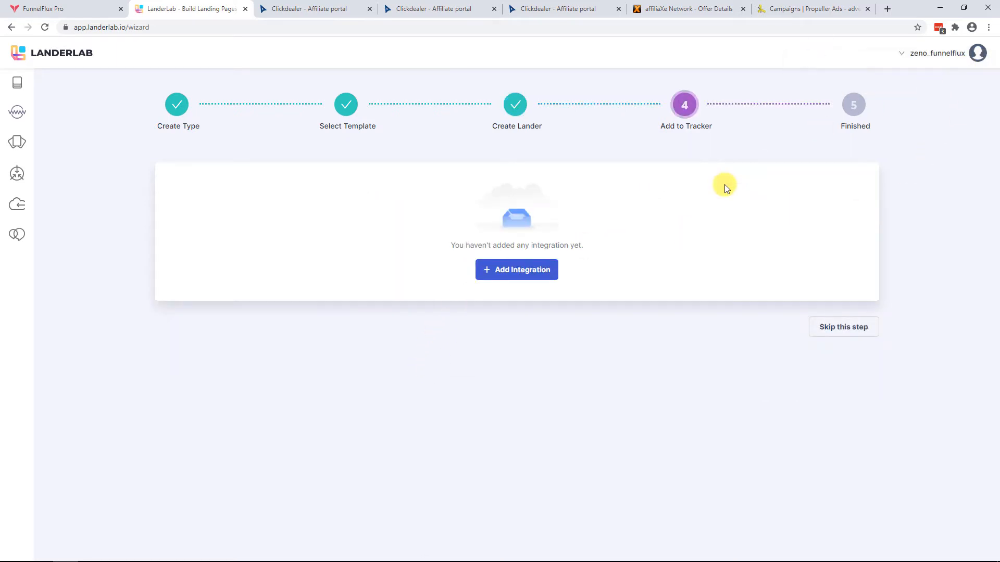
pyautogui.click(862, 338)
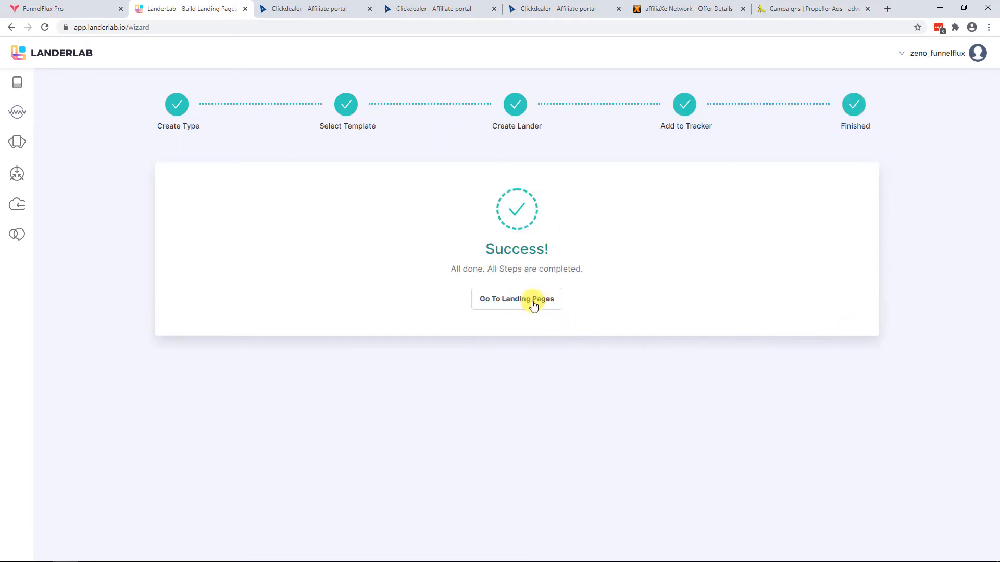
pyautogui.click(534, 306)
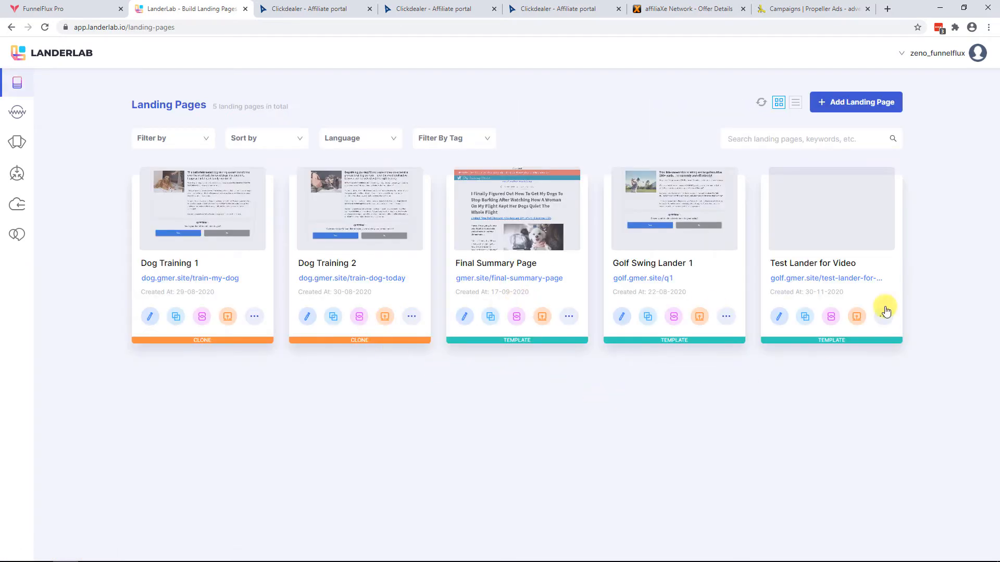
# Preview the new lander at golf.gmer.site/test-lander-for-video, then go back to FunnelFlux Pro.
pyautogui.click(820, 281)
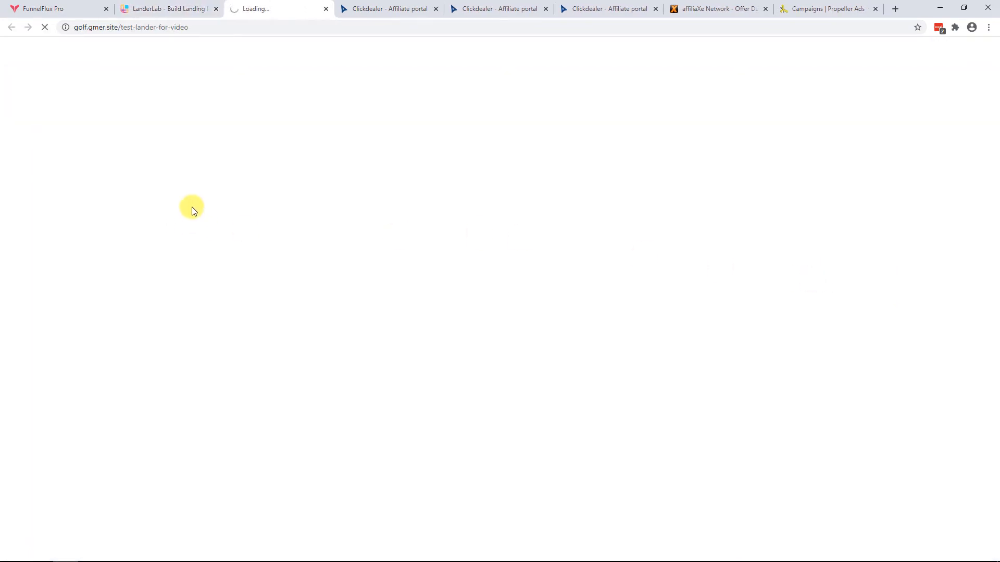
pyautogui.scroll(-6, 555, 290)
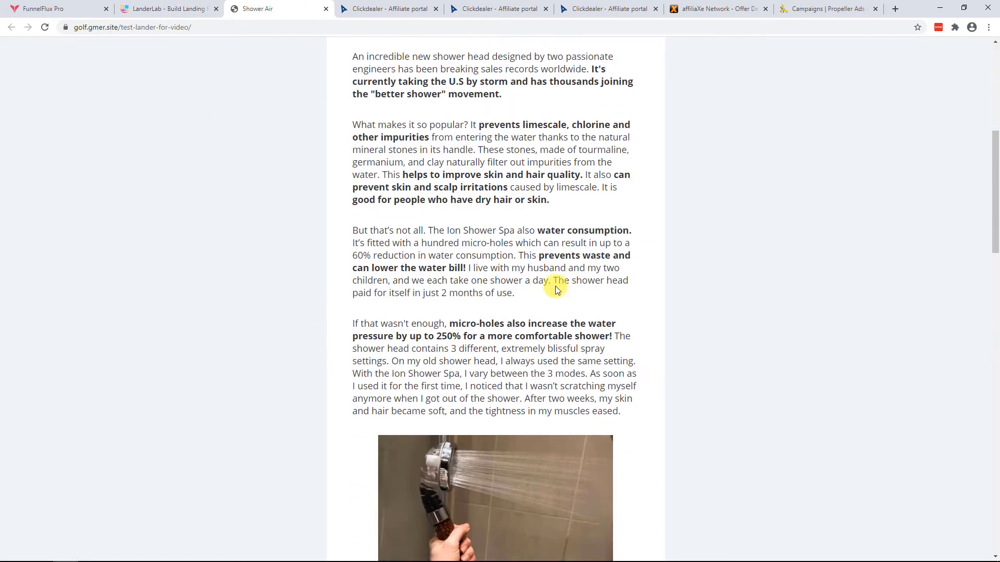
pyautogui.scroll(-20, 555, 289)
pyautogui.middleClick(275, 5)
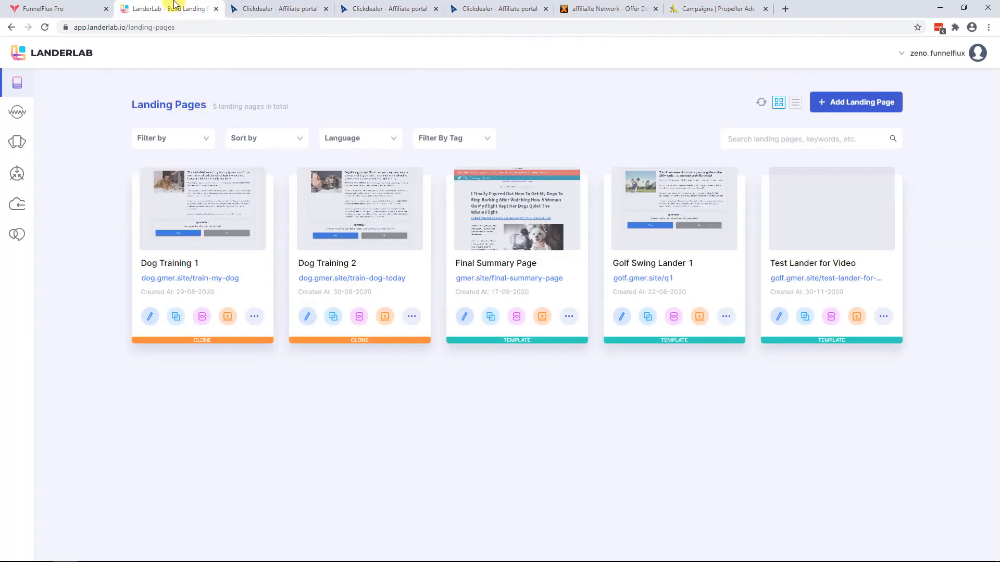
pyautogui.rightClick(849, 284)
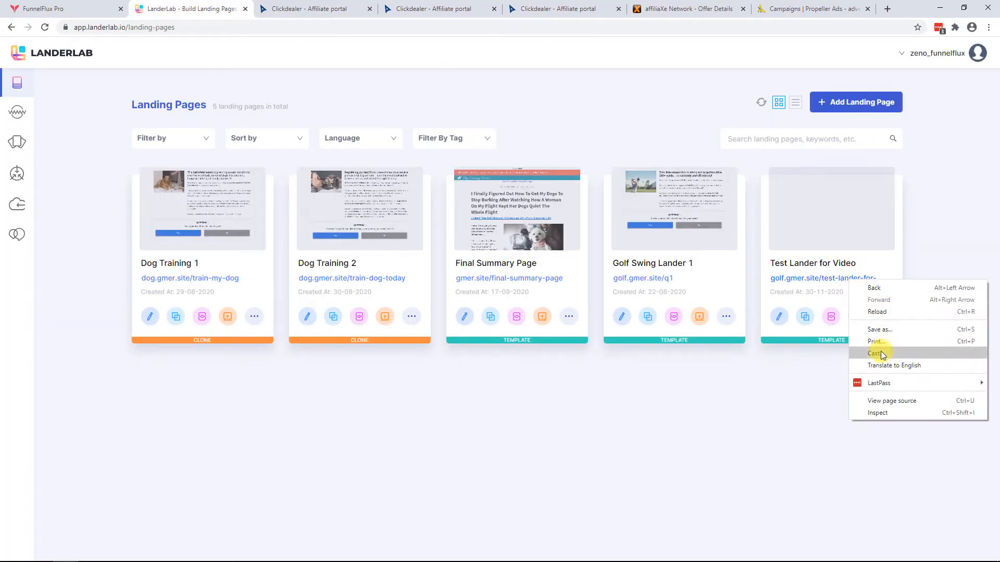
pyautogui.click(759, 415)
pyautogui.click(816, 281)
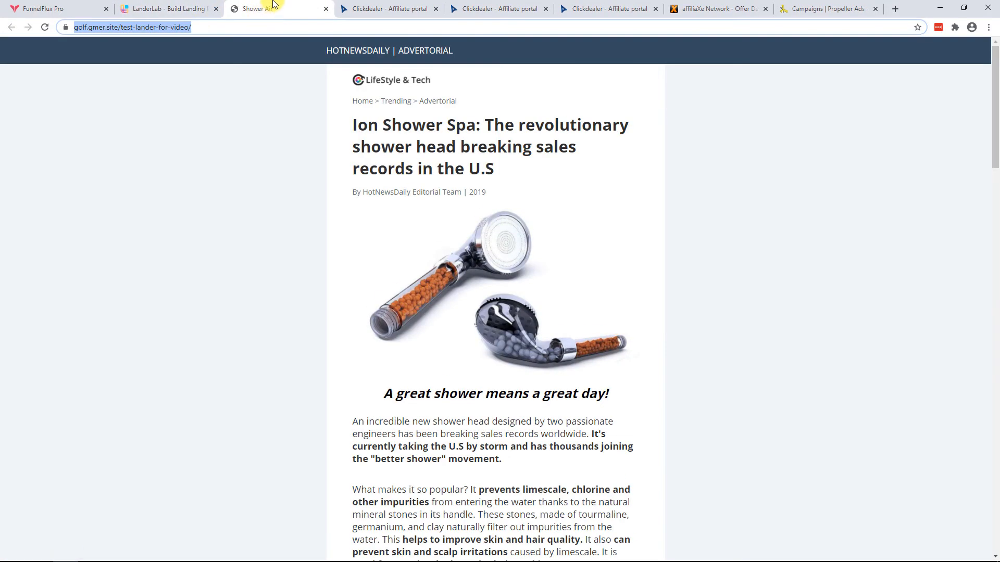
pyautogui.hotkey('ctrl', 'w')
pyautogui.click(44, 9)
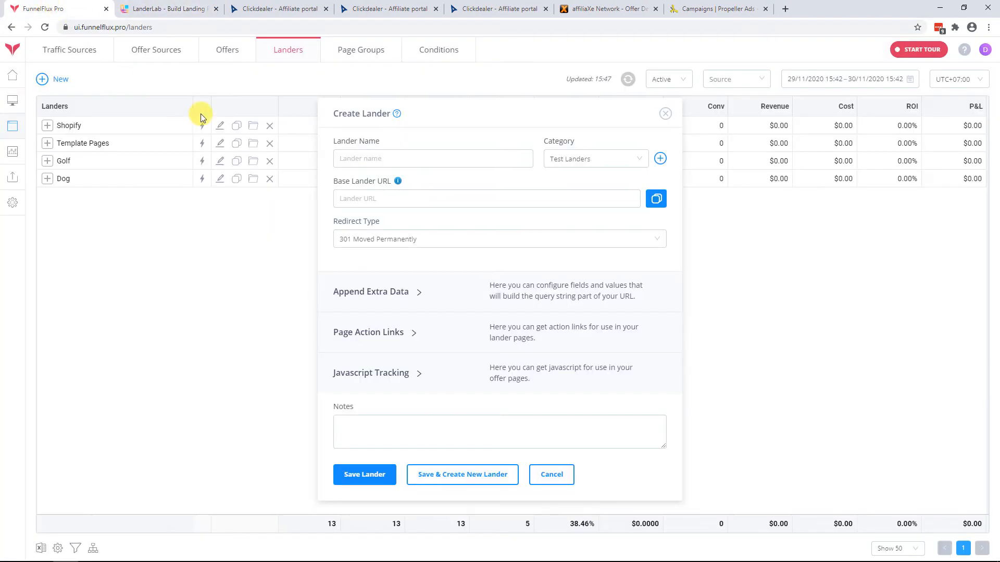
pyautogui.click(392, 198)
pyautogui.write('https://golf.gmer.site/test-lander-for-video/')
pyautogui.click(397, 164)
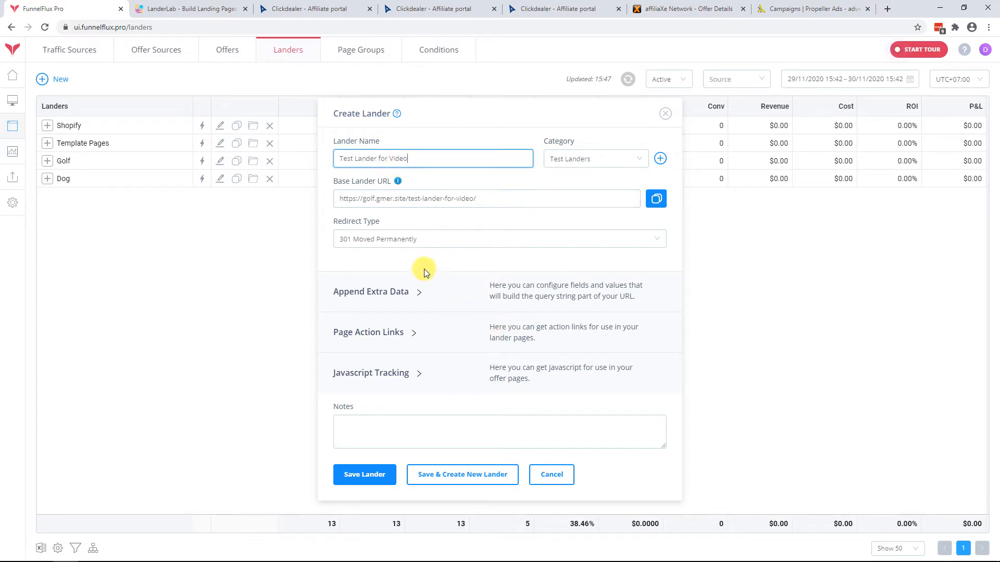
pyautogui.click(401, 294)
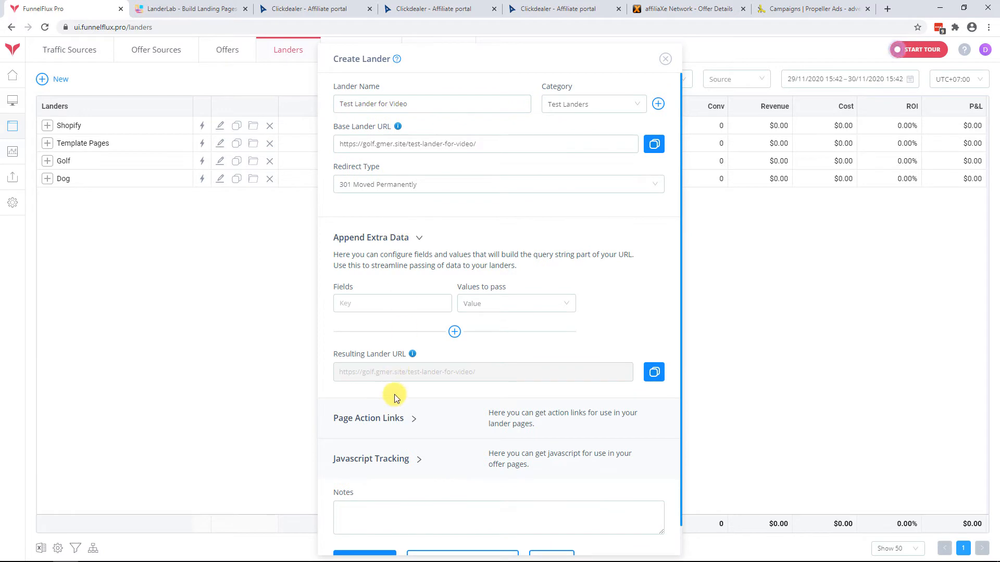
pyautogui.click(383, 244)
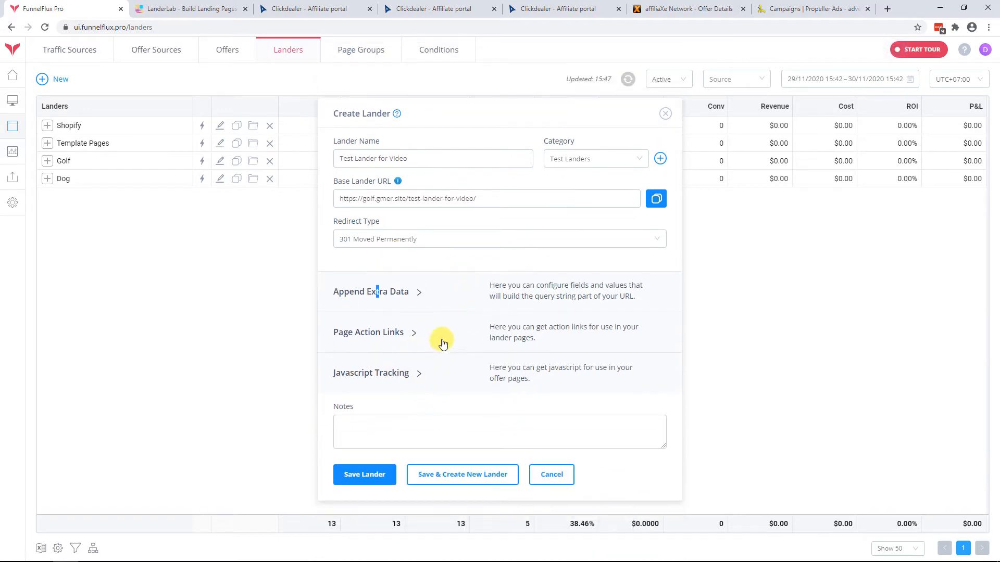
pyautogui.click(452, 338)
pyautogui.click(430, 293)
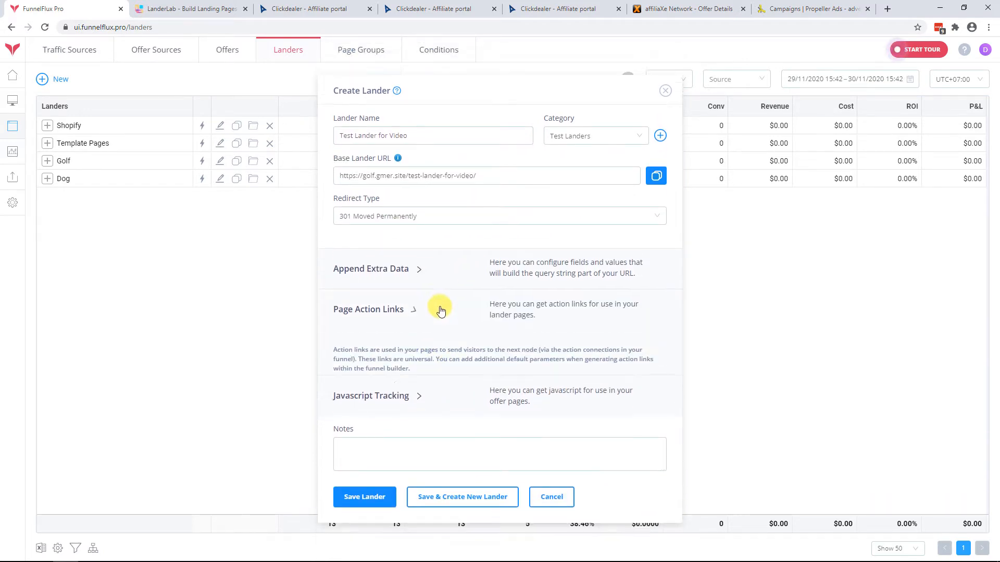
pyautogui.click(442, 383)
pyautogui.click(456, 325)
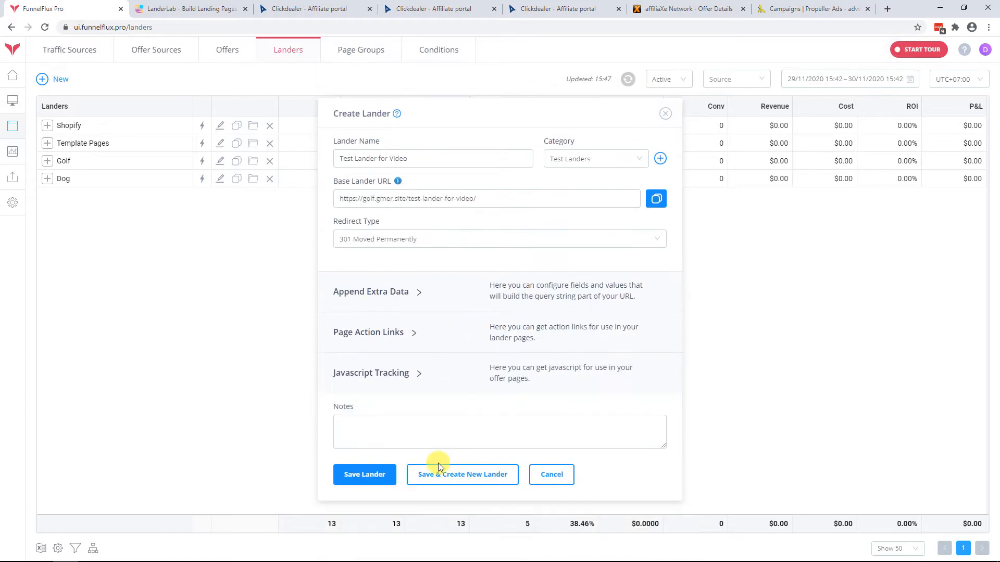
pyautogui.click(366, 474)
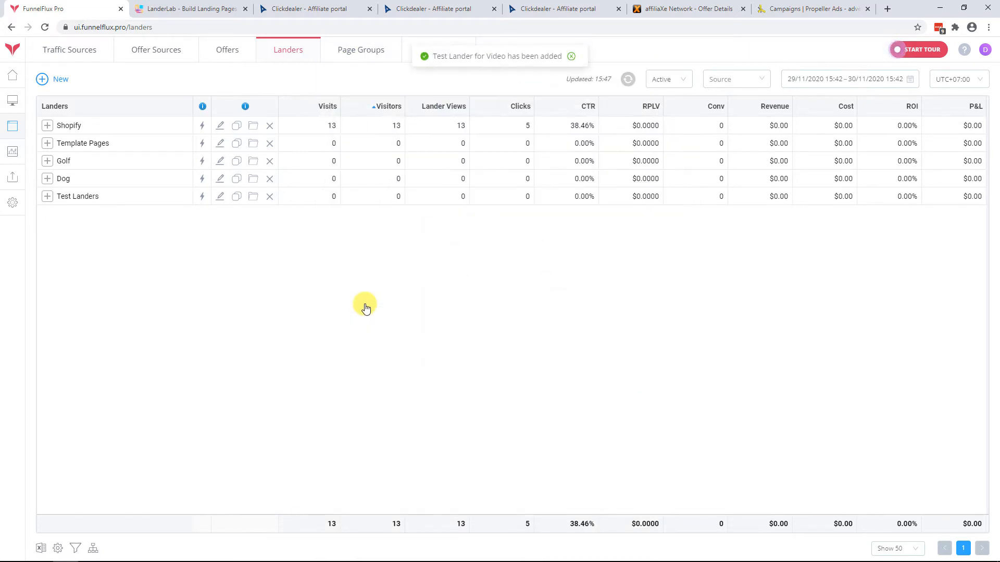
# Create the Test Funnels group and a funnel 'Test Funnel for Video', opening its editor.
pyautogui.click(7, 101)
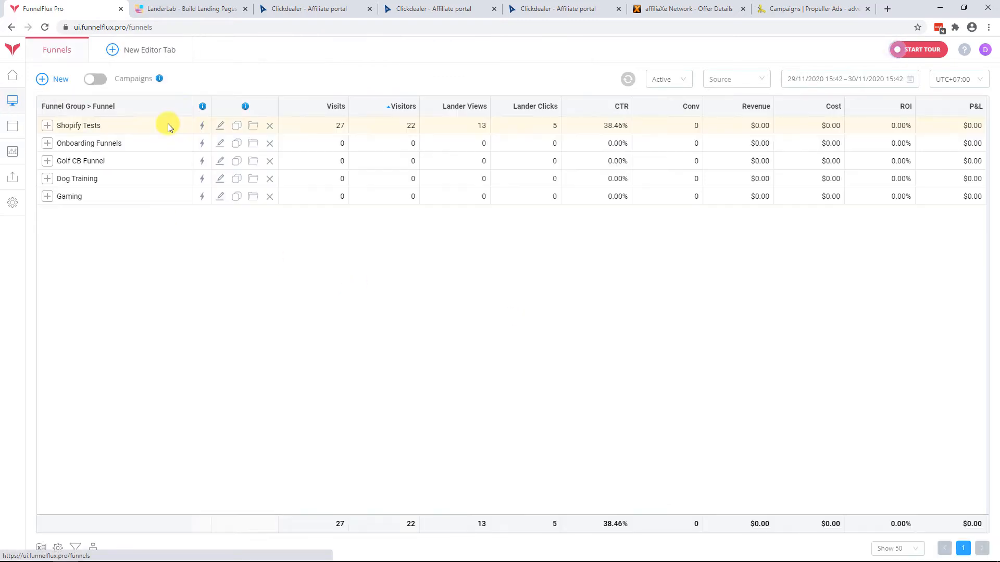
pyautogui.click(43, 88)
pyautogui.click(383, 339)
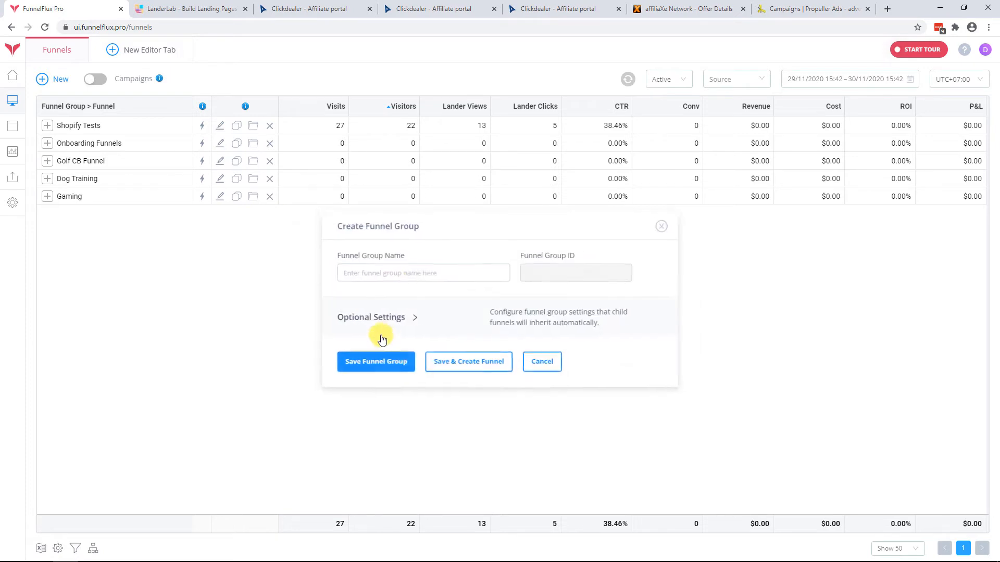
pyautogui.click(411, 273)
pyautogui.write('Test Funnels')
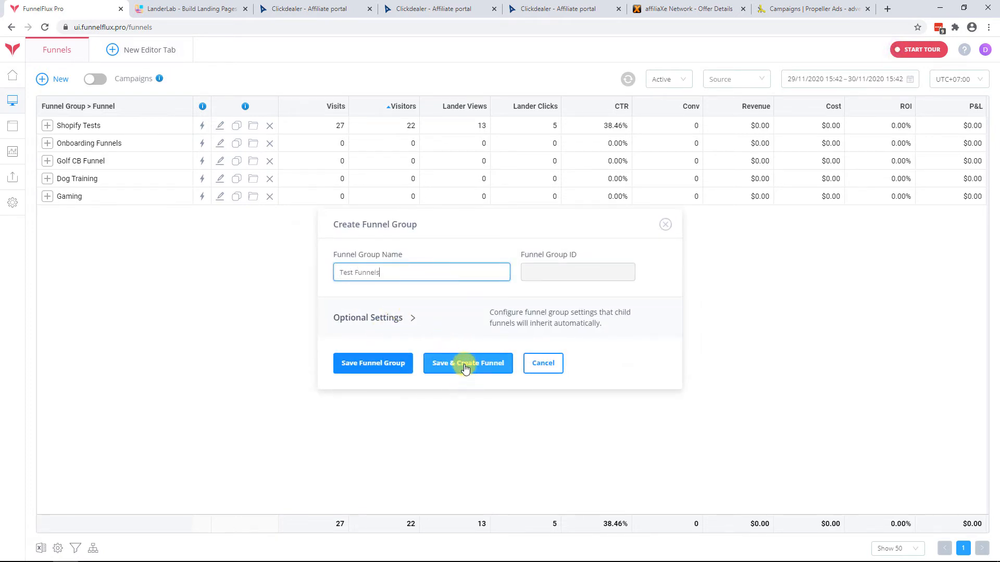
pyautogui.click(465, 368)
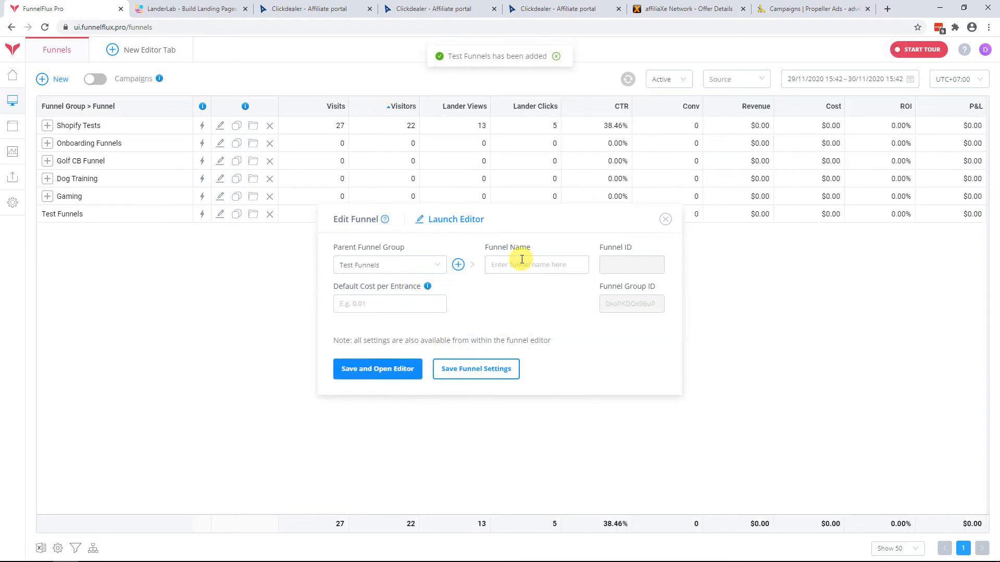
pyautogui.click(521, 261)
pyautogui.write('Test Funnel for')
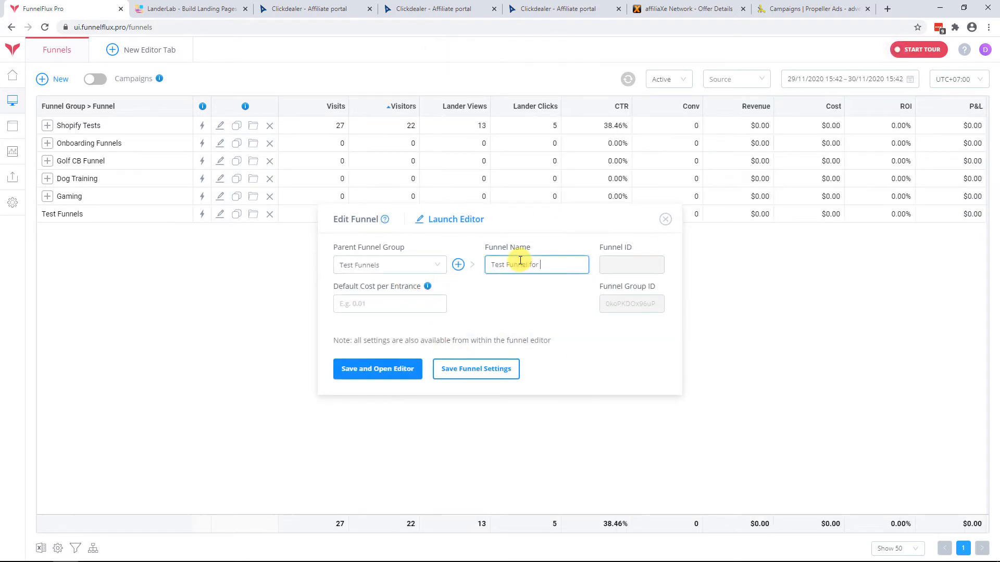
pyautogui.write(' Video')
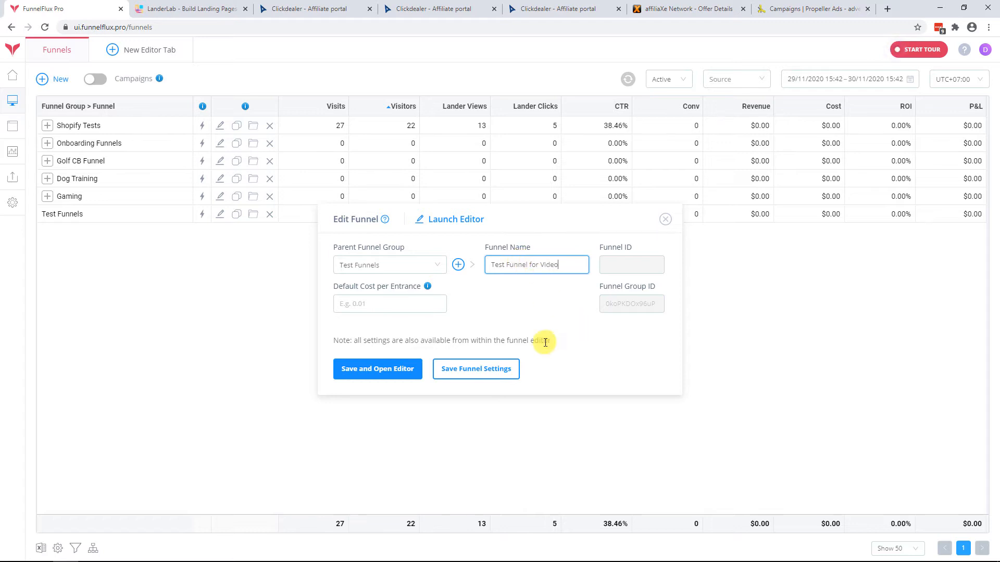
pyautogui.click(406, 370)
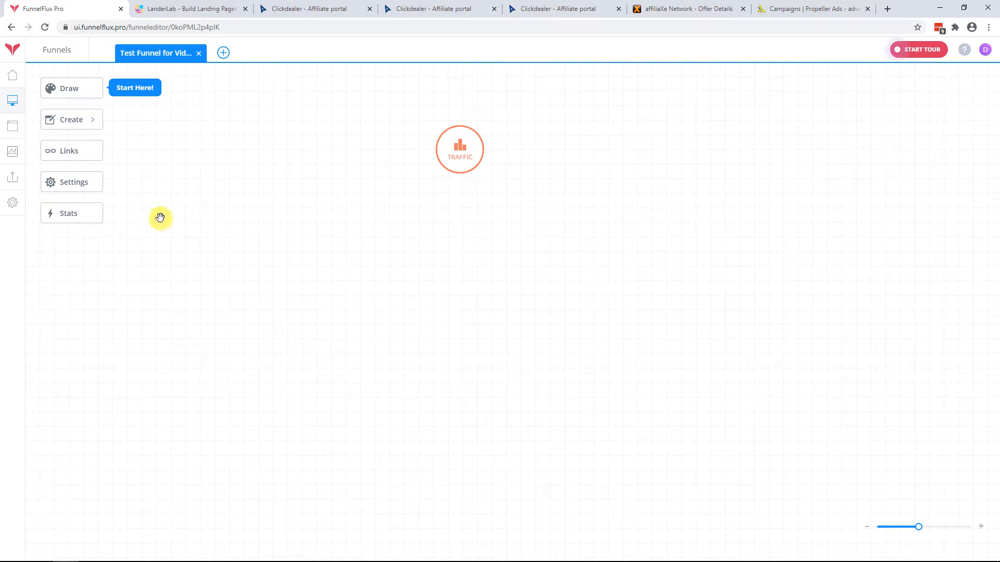
# Place Test Lander for Video, the (66743) offer and the Desktop Game offer on the canvas.
pyautogui.click(76, 89)
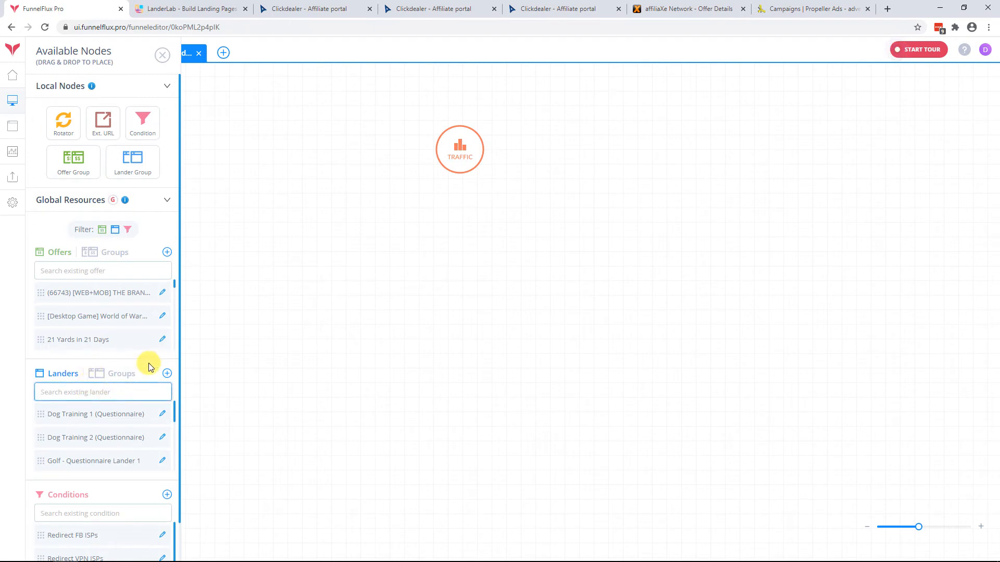
pyautogui.write('video')
pyautogui.moveTo(39, 415); pyautogui.dragTo(446, 262)
pyautogui.click(119, 270)
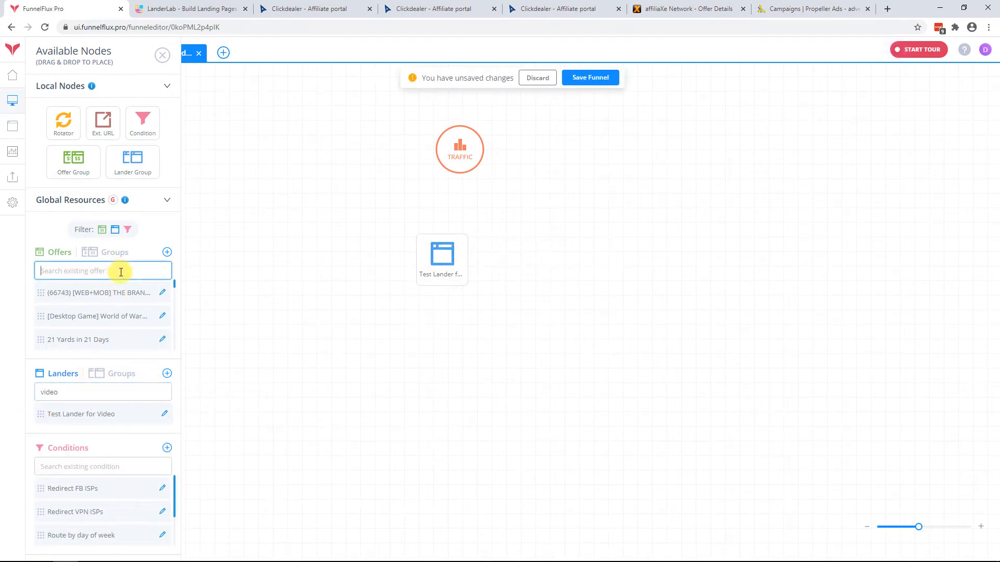
pyautogui.write('test')
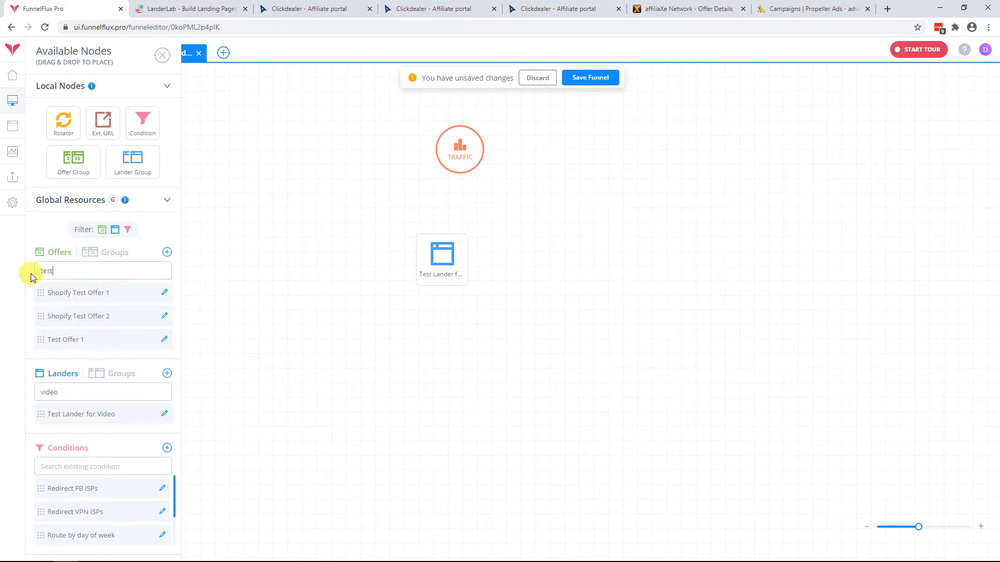
pyautogui.moveTo(33, 272); pyautogui.dragTo(152, 272)
pyautogui.press('BackSpace')
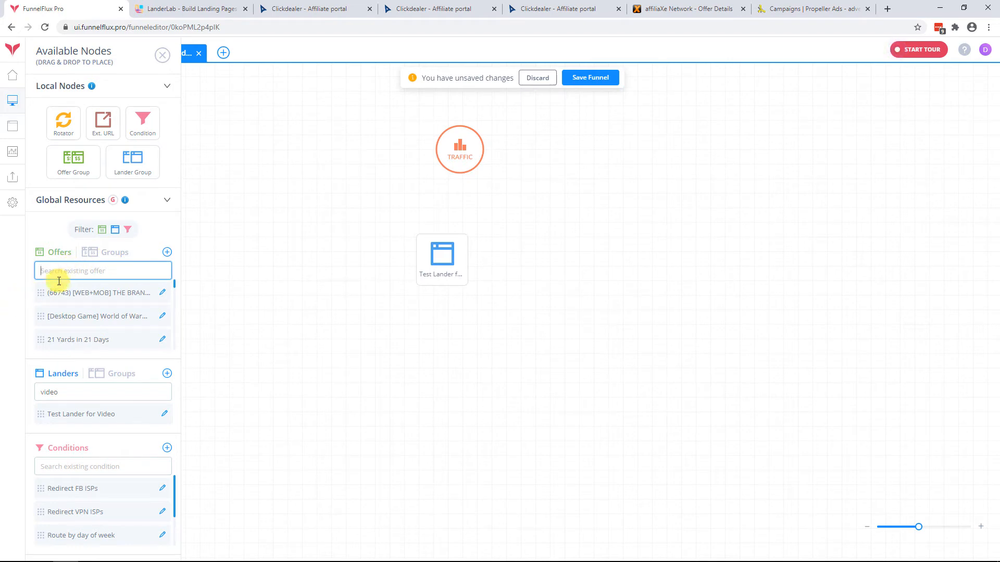
pyautogui.moveTo(45, 298); pyautogui.dragTo(460, 341)
pyautogui.moveTo(39, 316); pyautogui.dragTo(555, 339)
pyautogui.moveTo(467, 344); pyautogui.dragTo(386, 370)
pyautogui.moveTo(555, 345); pyautogui.dragTo(549, 384)
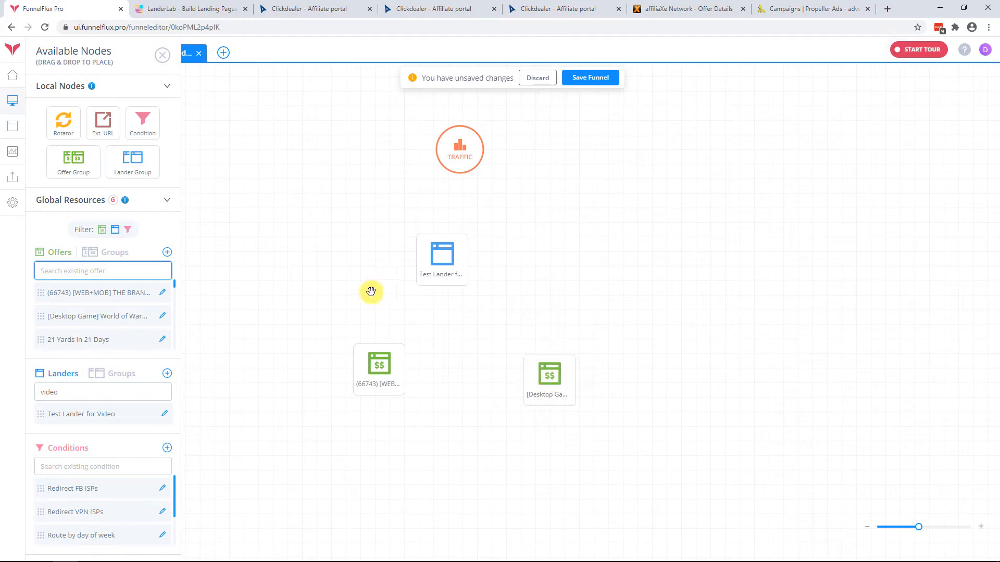
pyautogui.click(162, 55)
pyautogui.moveTo(449, 238); pyautogui.dragTo(458, 180)
# Connect the lander's Action 1 to the (66743) offer and Action 2 to Desktop Game.
pyautogui.moveTo(460, 260); pyautogui.dragTo(377, 371)
pyautogui.moveTo(462, 282); pyautogui.dragTo(546, 367)
pyautogui.moveTo(365, 386); pyautogui.dragTo(311, 437)
pyautogui.moveTo(548, 379); pyautogui.dragTo(645, 447)
pyautogui.moveTo(319, 420); pyautogui.dragTo(276, 430)
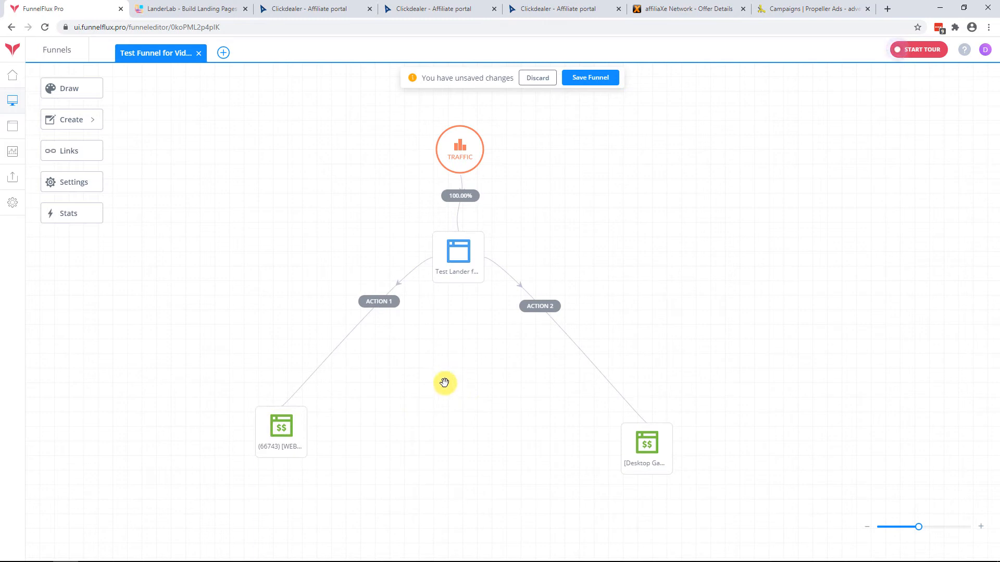
# Delete the Action 2 connection and the Desktop Game offer node.
pyautogui.click(557, 312)
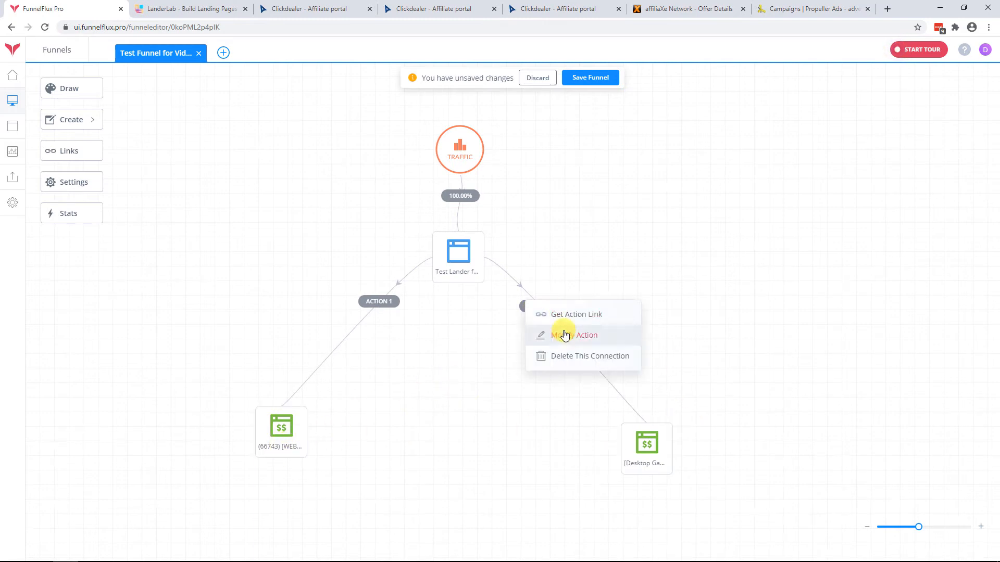
pyautogui.click(558, 352)
pyautogui.click(649, 446)
pyautogui.click(683, 480)
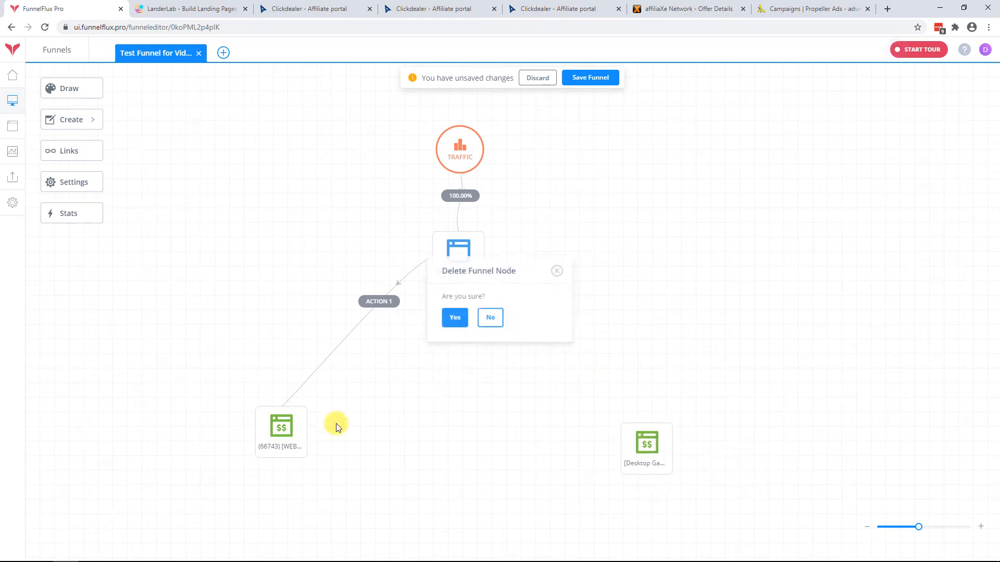
pyautogui.click(456, 320)
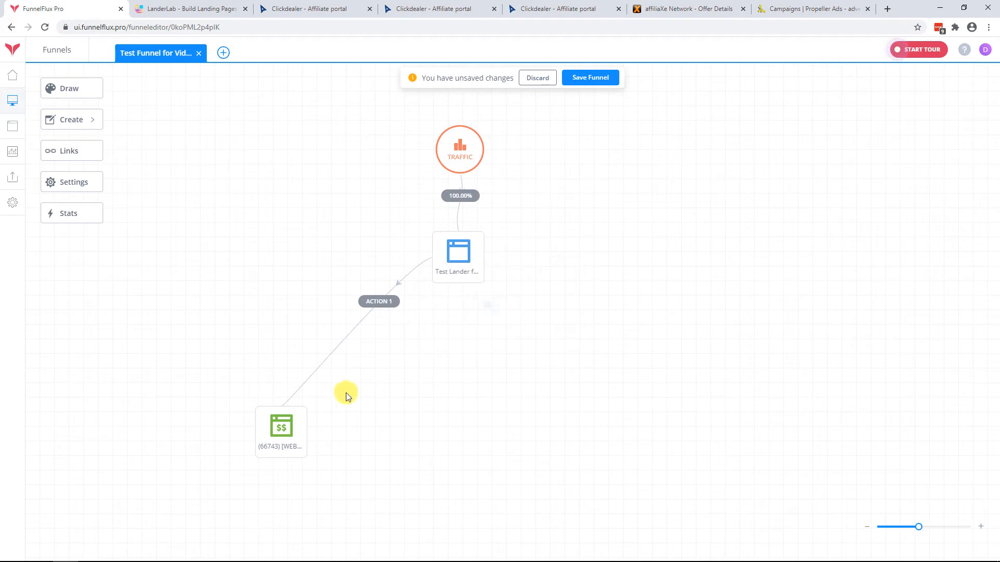
# Replace Action 1 with a lander-fed rotator linked to the (66743) and re-added Desktop Game offers.
pyautogui.click(61, 93)
pyautogui.moveTo(63, 122)
pyautogui.mouseDown()
pyautogui.moveTo(491, 350)
pyautogui.moveTo(454, 338)
pyautogui.mouseUp()
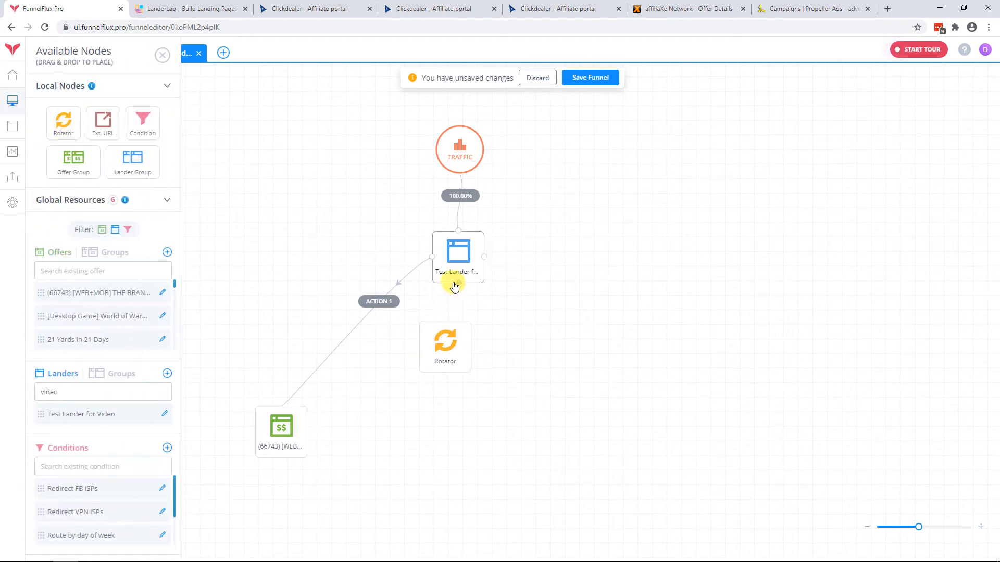
pyautogui.moveTo(457, 283); pyautogui.dragTo(446, 334)
pyautogui.click(382, 302)
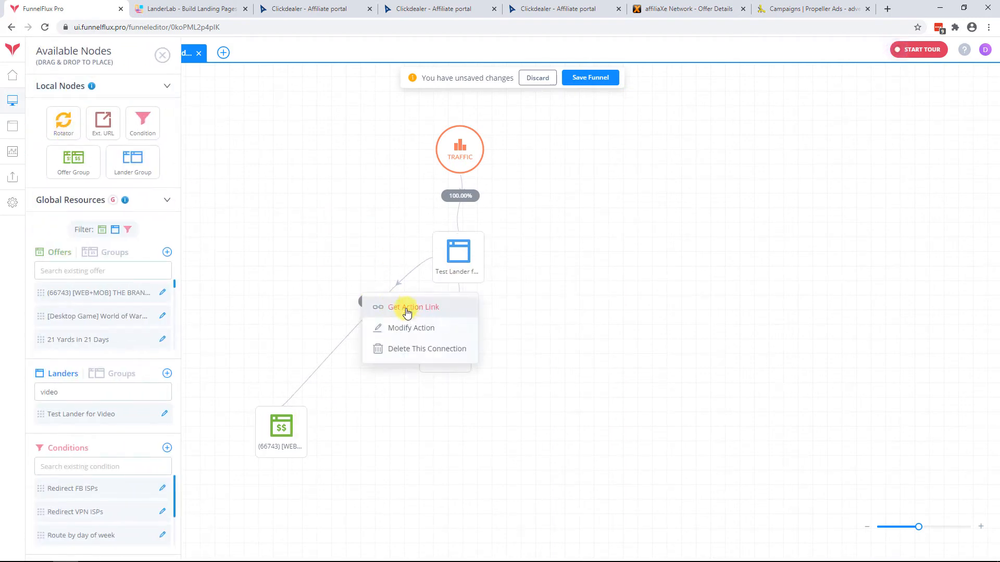
pyautogui.click(437, 352)
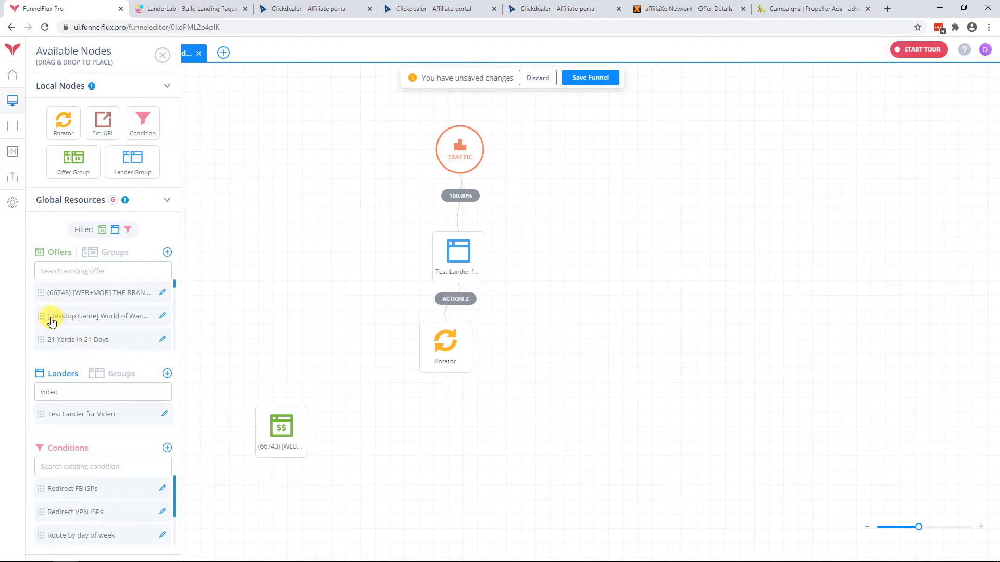
pyautogui.moveTo(52, 321); pyautogui.dragTo(578, 437)
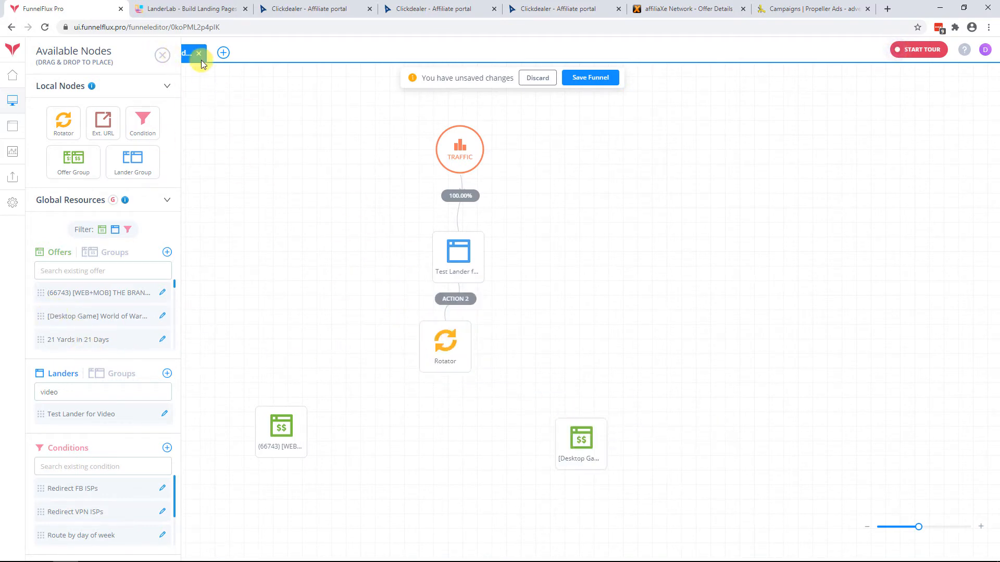
pyautogui.click(162, 54)
pyautogui.moveTo(419, 347); pyautogui.dragTo(284, 433)
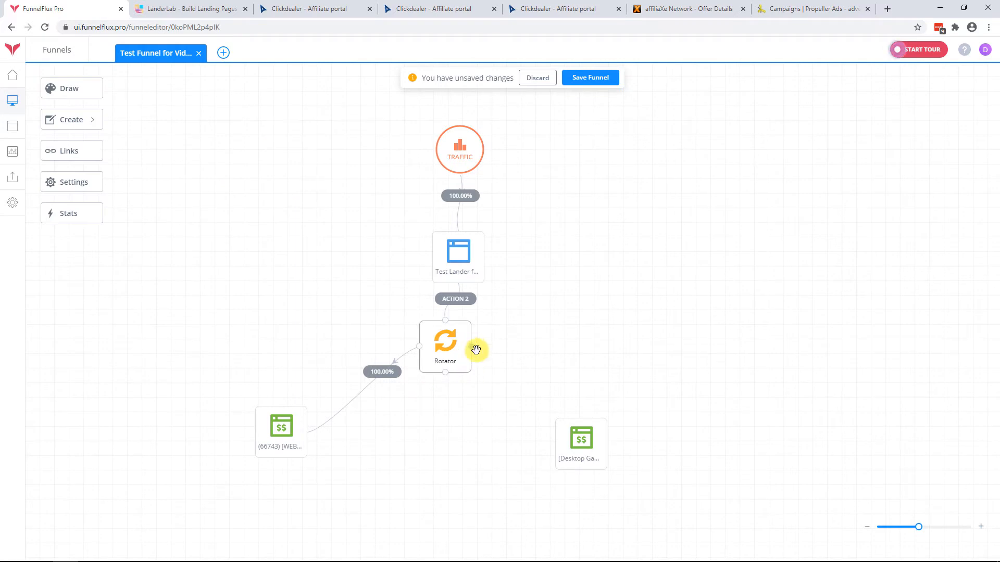
pyautogui.moveTo(472, 347); pyautogui.dragTo(441, 415)
pyautogui.moveTo(593, 441); pyautogui.dragTo(648, 438)
pyautogui.moveTo(435, 411)
pyautogui.mouseDown()
pyautogui.moveTo(463, 411)
pyautogui.moveTo(452, 411)
pyautogui.mouseUp()
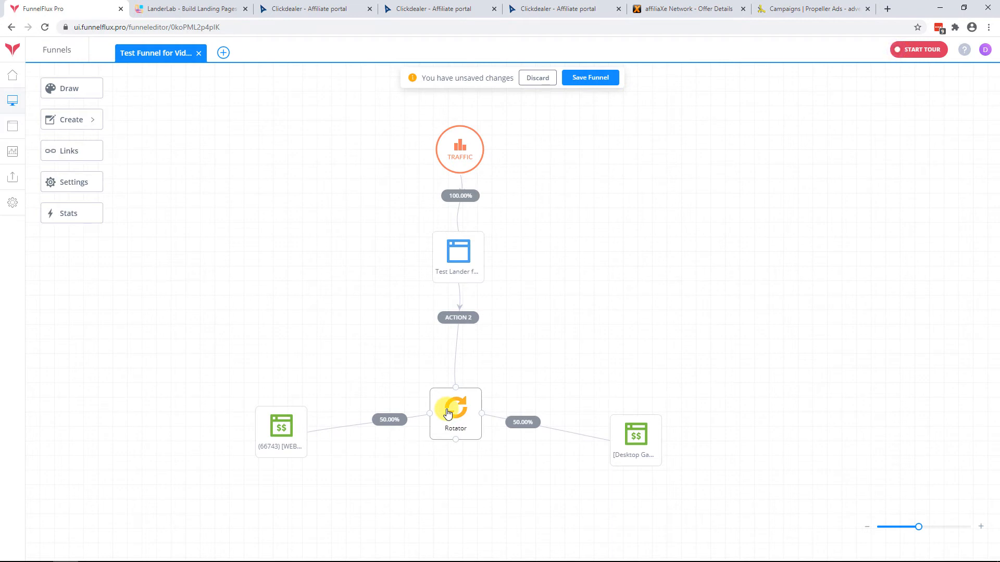
# Remove the rotator node and the Desktop Game offer node from the funnel.
pyautogui.rightClick(447, 413)
pyautogui.click(471, 455)
pyautogui.click(453, 317)
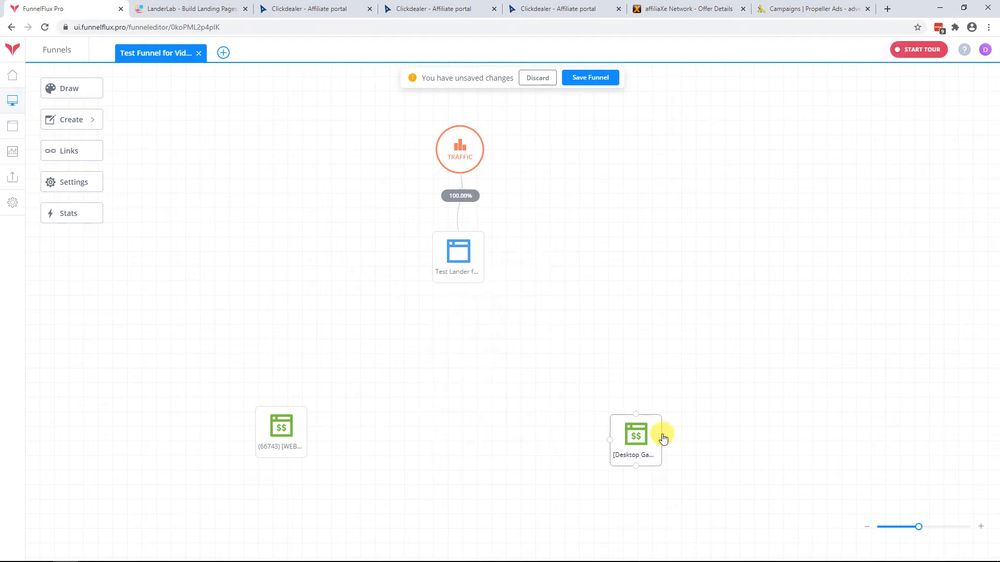
pyautogui.rightClick(663, 439)
pyautogui.click(671, 461)
pyautogui.click(465, 317)
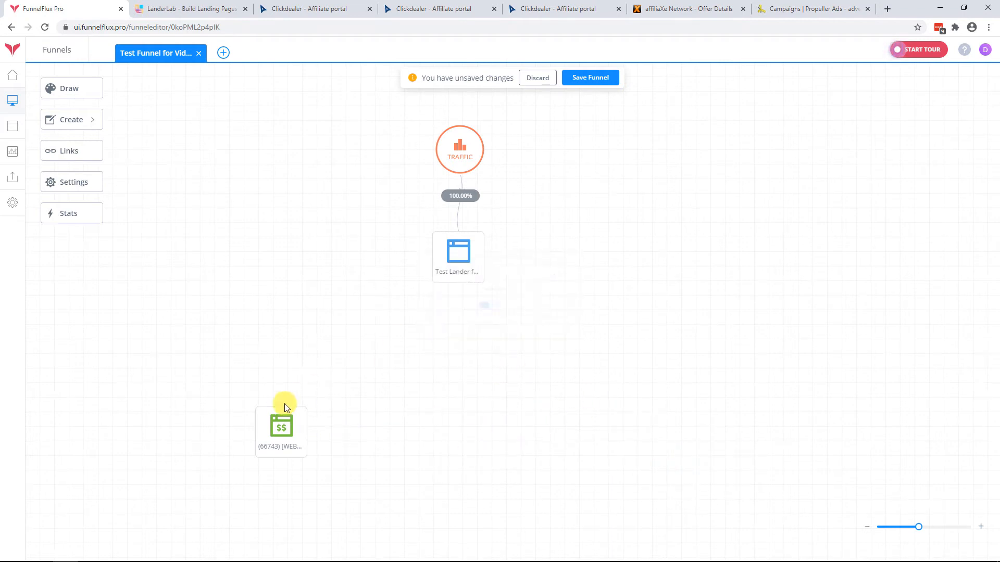
# Add World of Warships to the (66743) offer group, weighting iPhone XS 60 and World of Warships 90.
pyautogui.moveTo(284, 405); pyautogui.dragTo(463, 347)
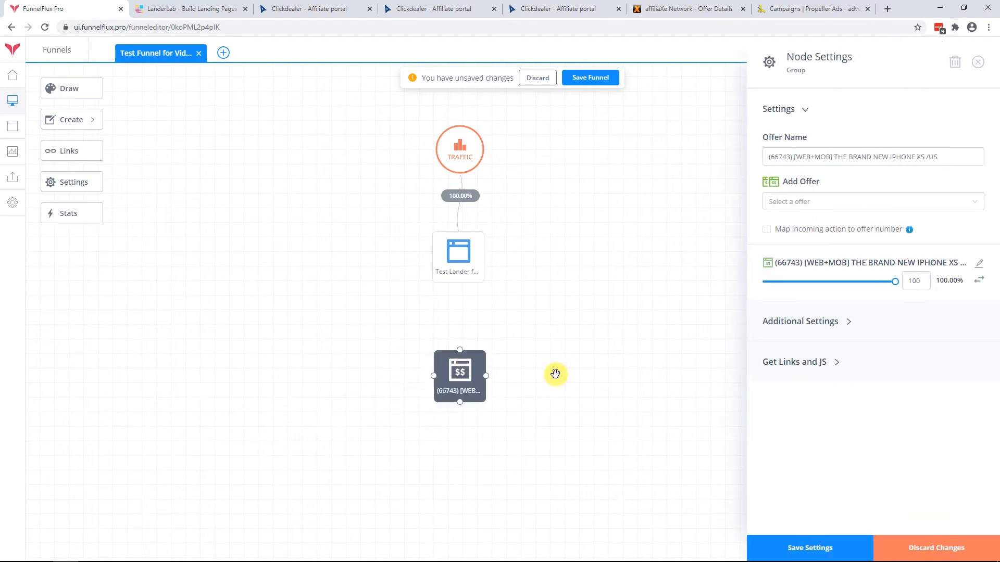
pyautogui.click(856, 206)
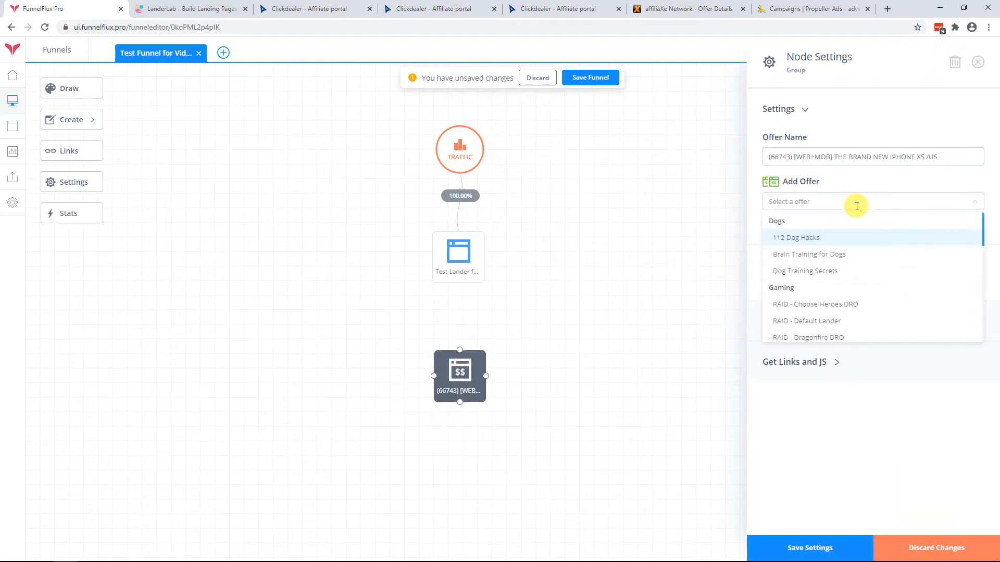
pyautogui.scroll(-3, 864, 241)
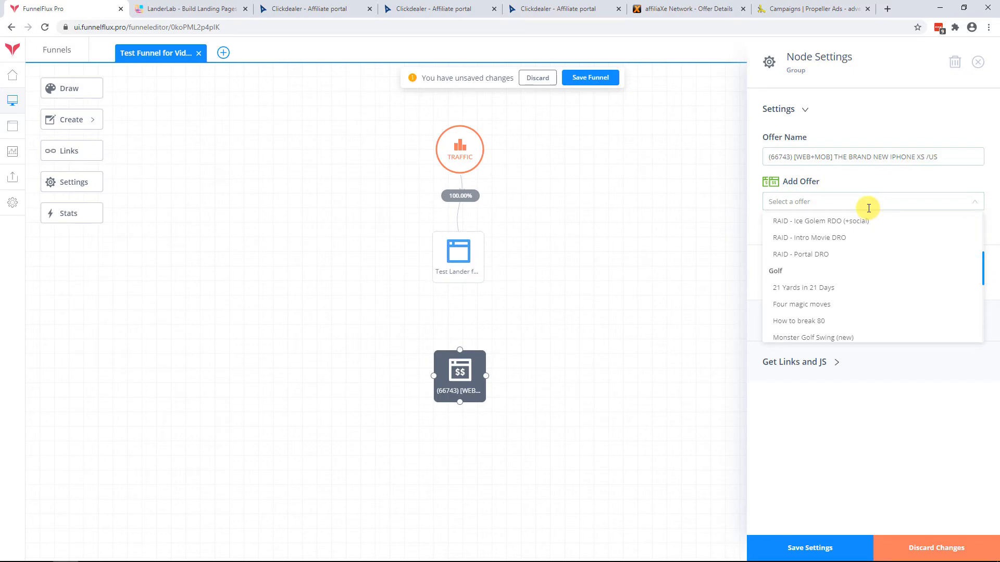
pyautogui.write('ip')
pyautogui.click(858, 239)
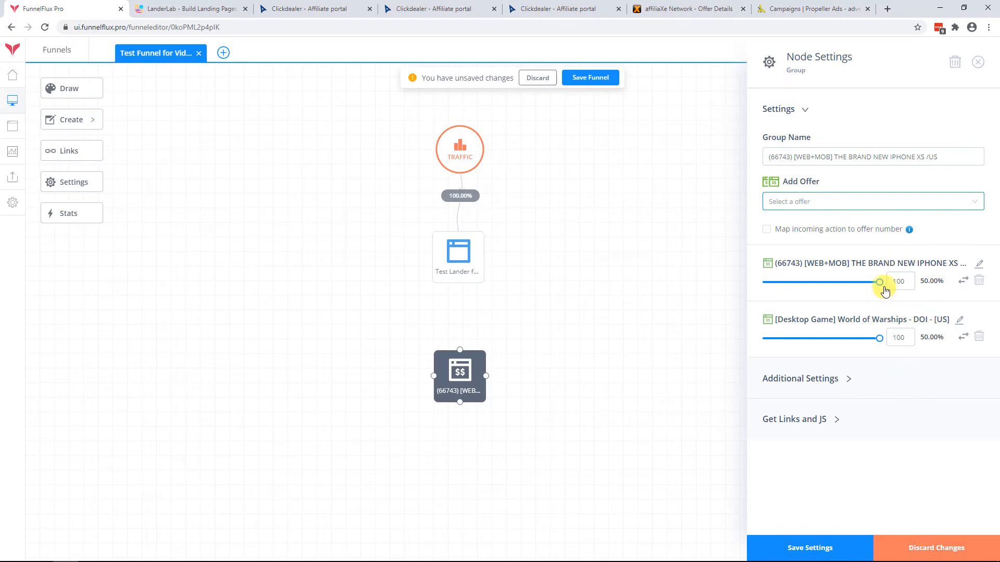
pyautogui.moveTo(880, 281); pyautogui.dragTo(834, 282)
pyautogui.moveTo(880, 338); pyautogui.dragTo(869, 338)
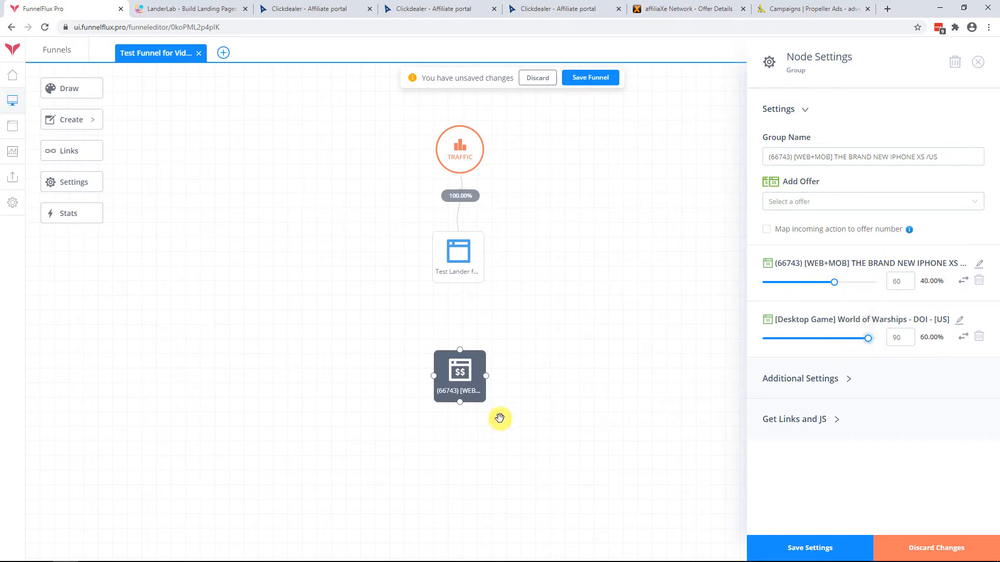
# Link Test Lander to the offer group as Action 1 and discard the offer group changes.
pyautogui.moveTo(458, 284); pyautogui.dragTo(467, 412)
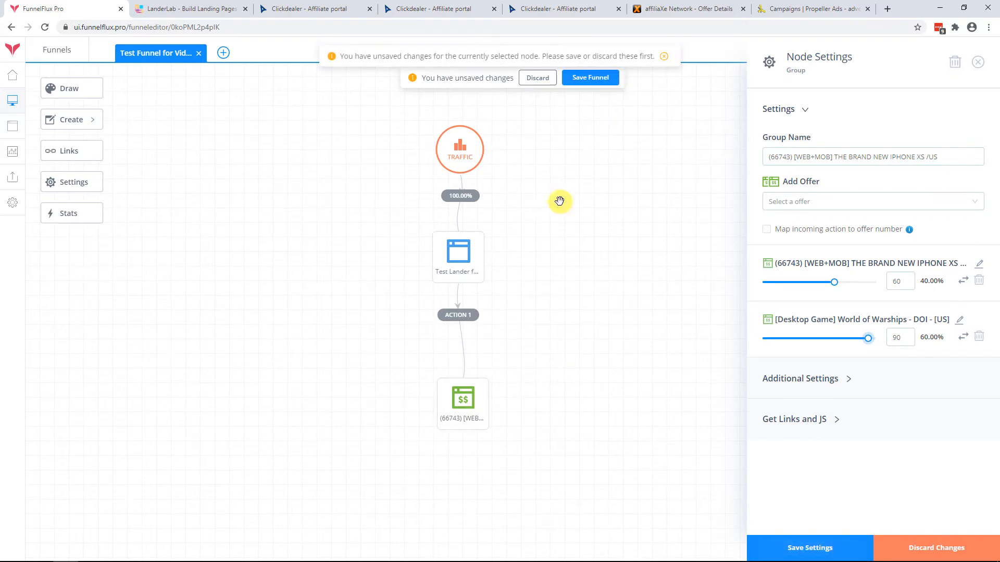
pyautogui.click(860, 542)
pyautogui.click(923, 532)
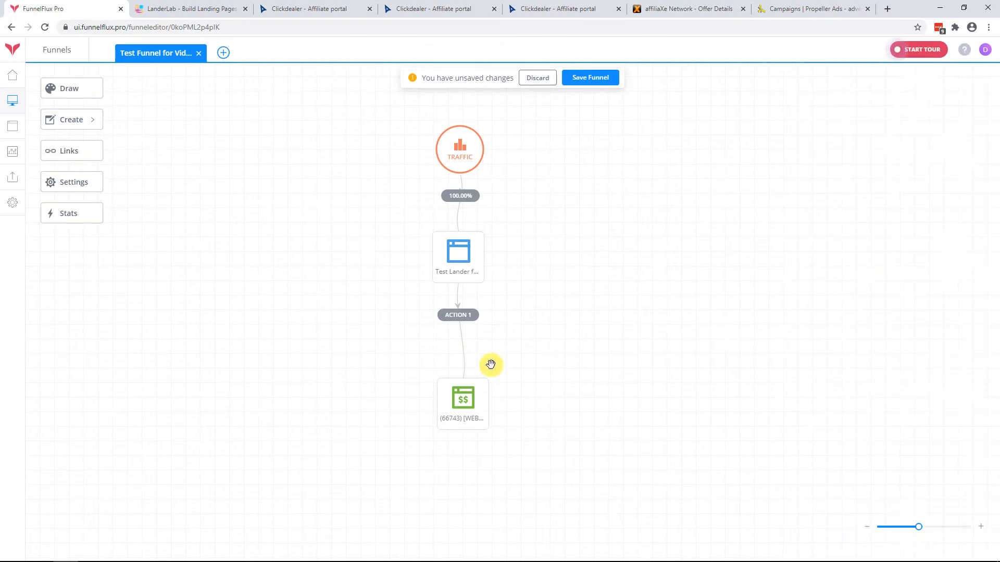
# Place a World of Warships offer node on the canvas and link Test Lander to it as Action 2.
pyautogui.moveTo(487, 383); pyautogui.dragTo(337, 394)
pyautogui.click(68, 87)
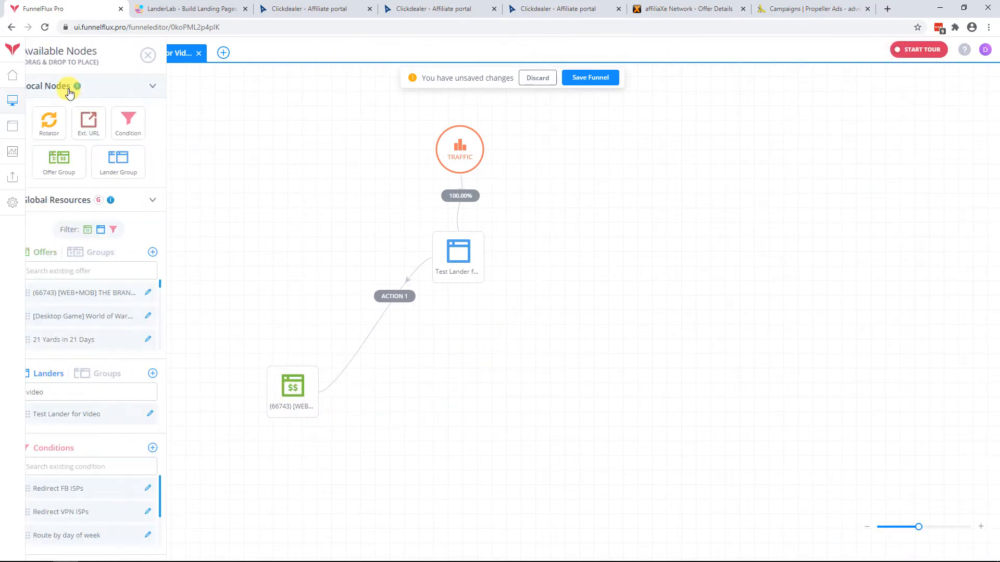
pyautogui.moveTo(53, 319); pyautogui.dragTo(591, 404)
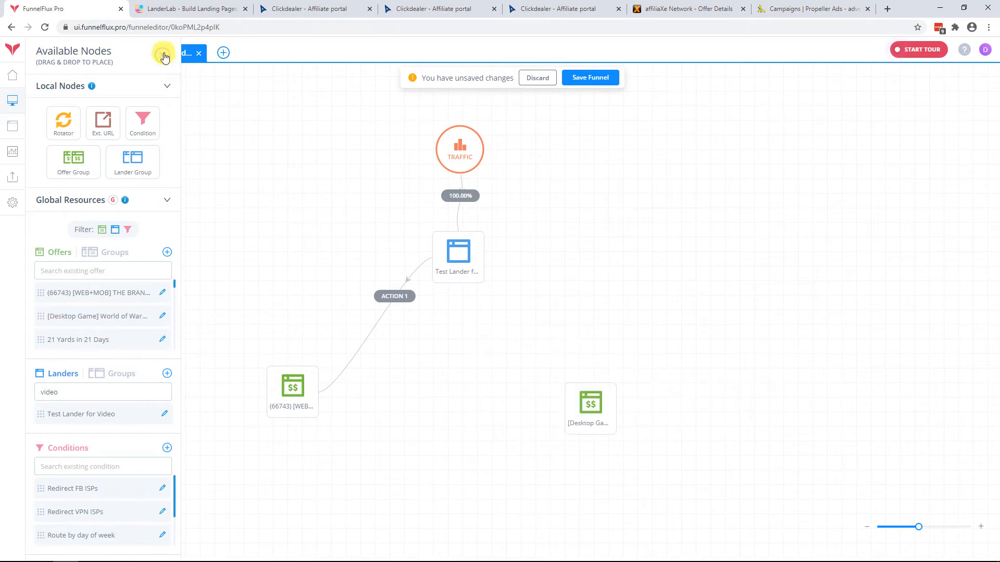
pyautogui.click(162, 55)
pyautogui.moveTo(481, 270); pyautogui.dragTo(594, 404)
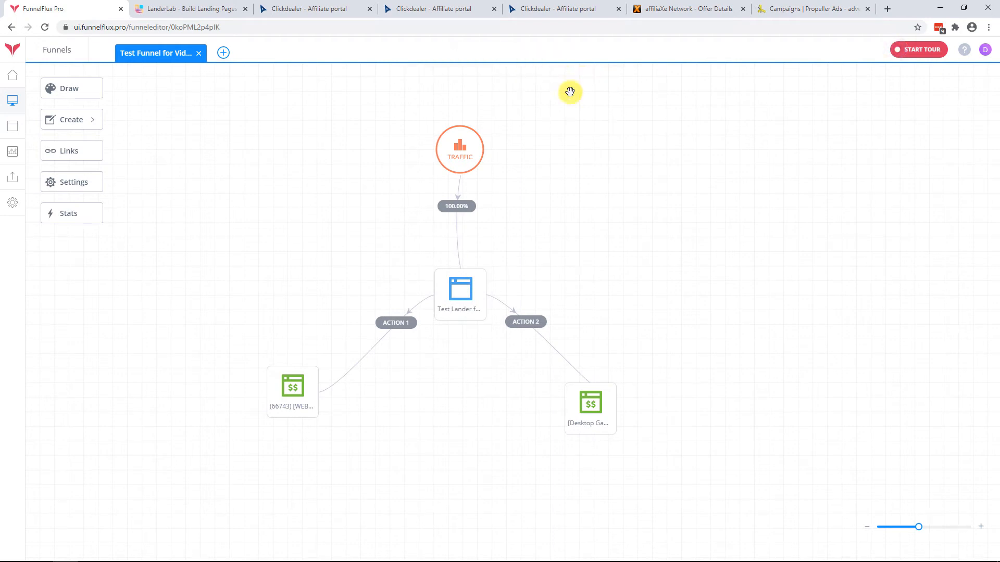
pyautogui.moveTo(450, 291); pyautogui.dragTo(473, 270)
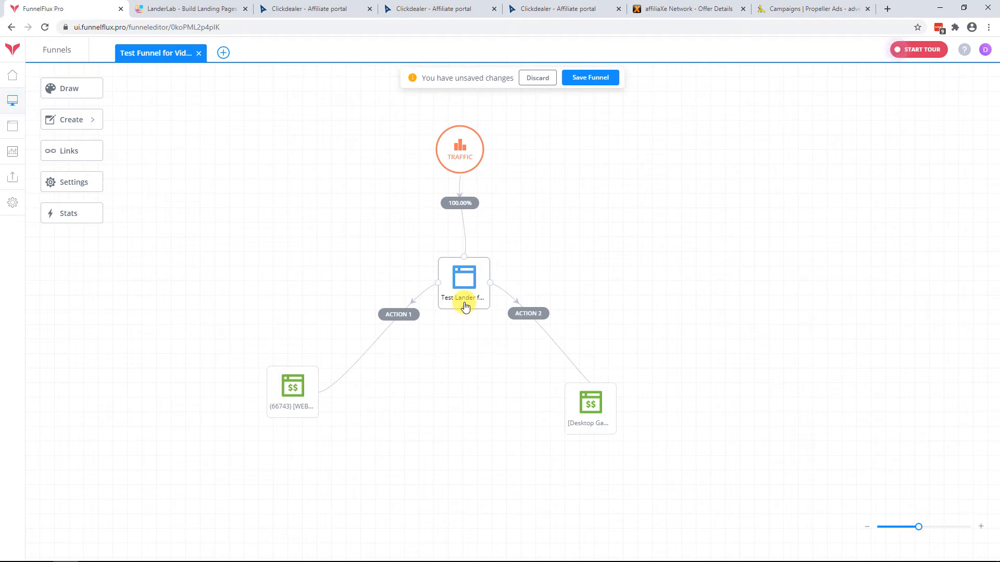
# Save the funnel and generate the traffic node's go.gmer.site entrance link with Bing as source.
pyautogui.click(464, 154)
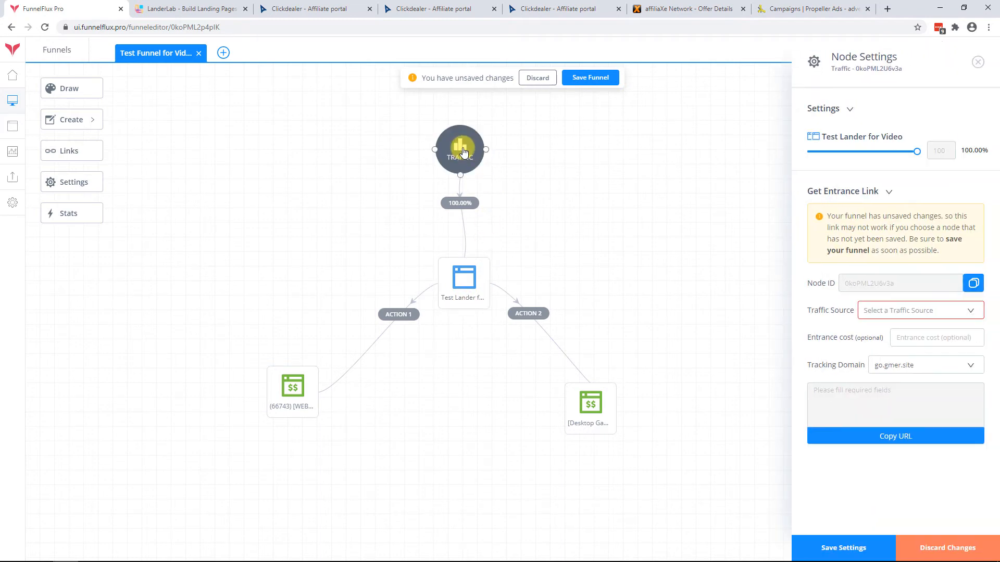
pyautogui.click(590, 78)
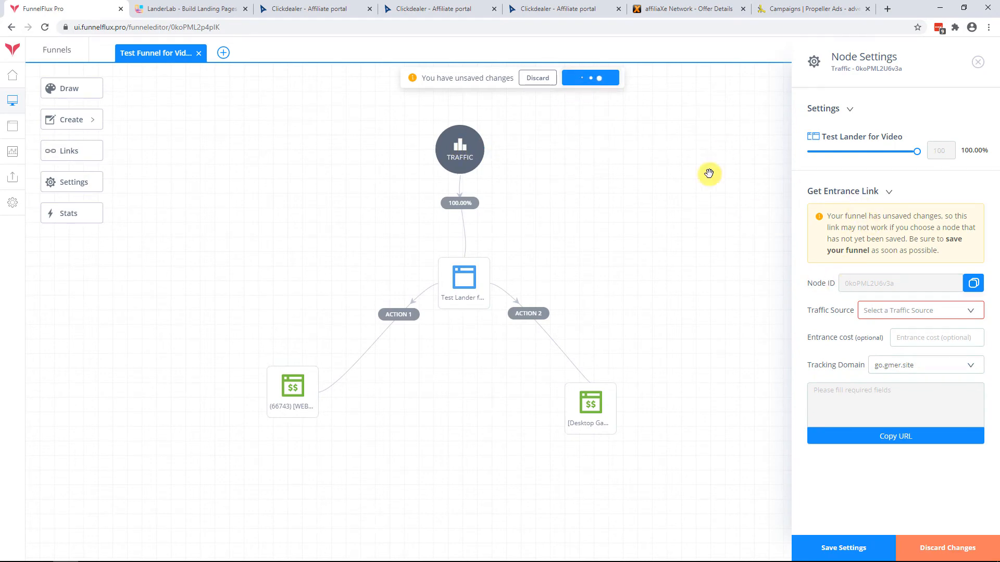
pyautogui.click(458, 147)
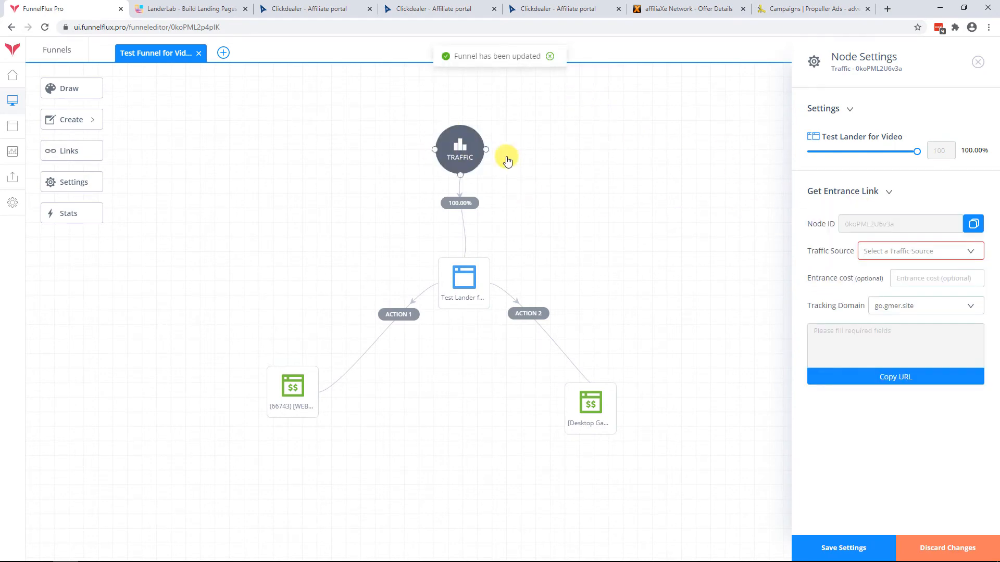
pyautogui.click(904, 255)
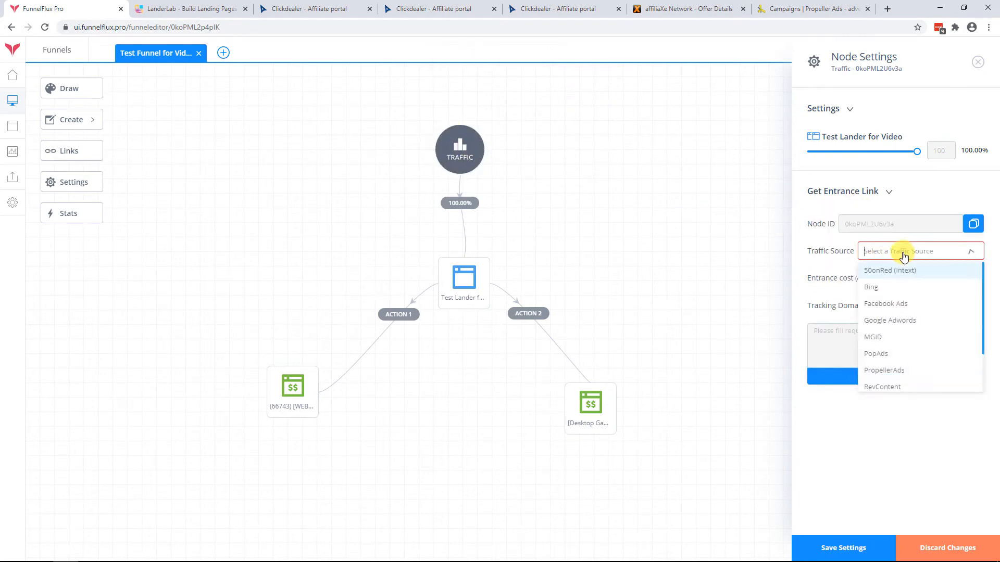
pyautogui.click(877, 288)
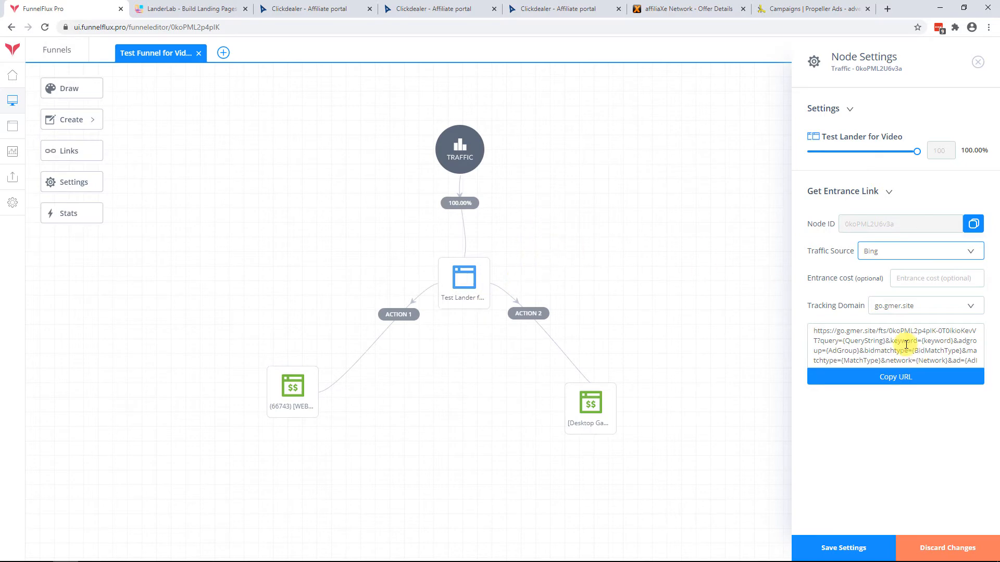
pyautogui.click(461, 284)
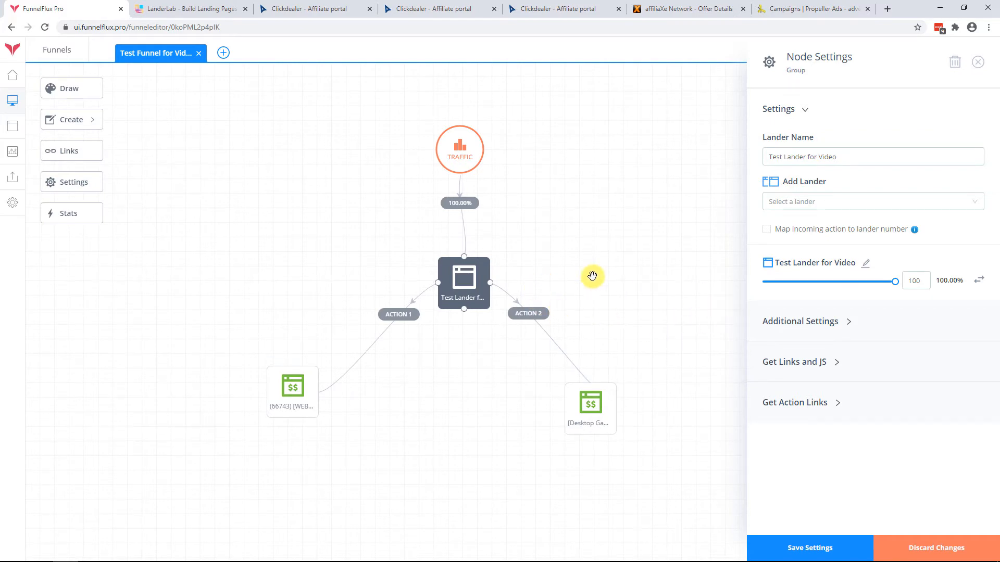
# View the Test Lander for Video page in LanderLab's editor, then return to the FunnelFlux funnel.
pyautogui.click(201, 9)
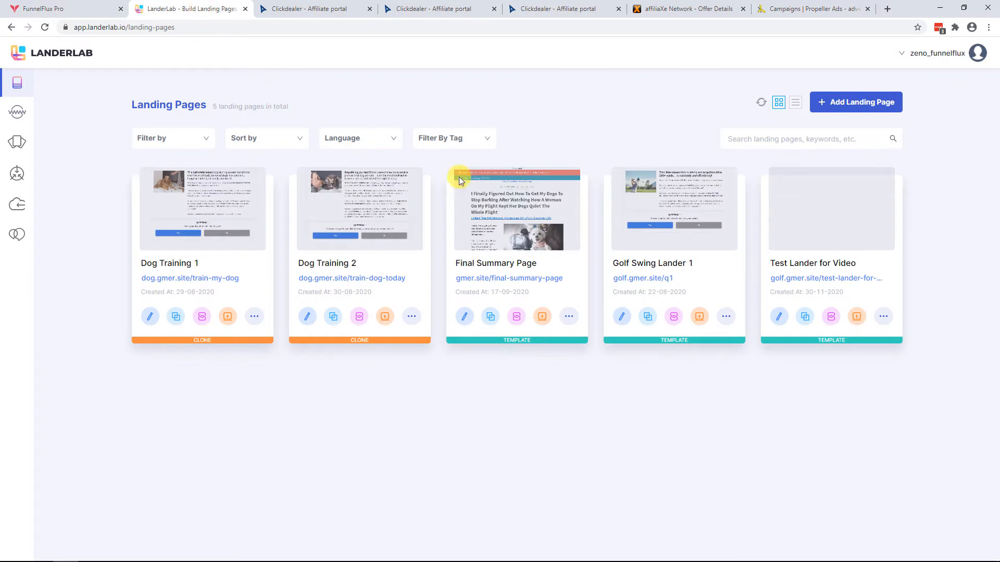
pyautogui.moveTo(817, 212)
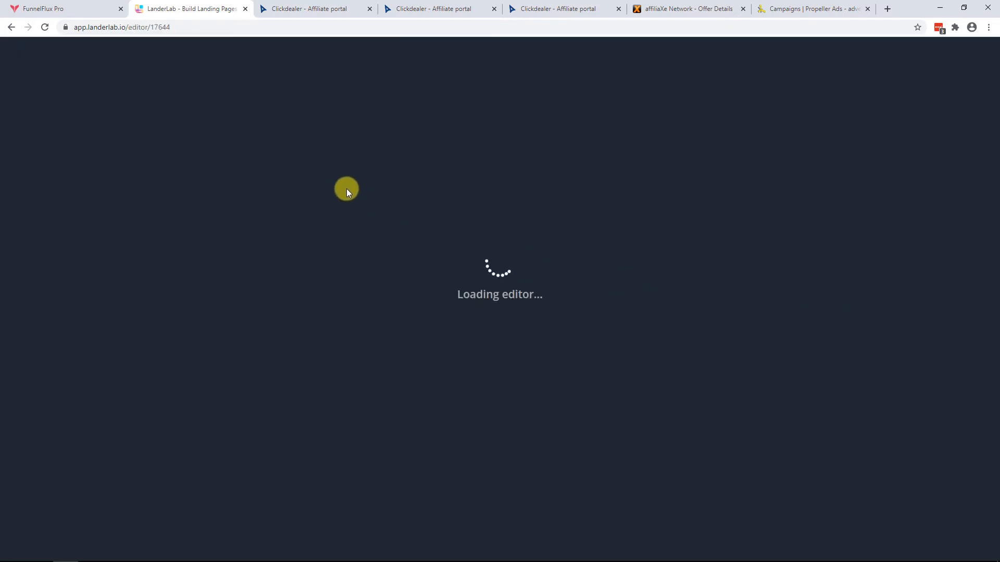
pyautogui.click(34, 7)
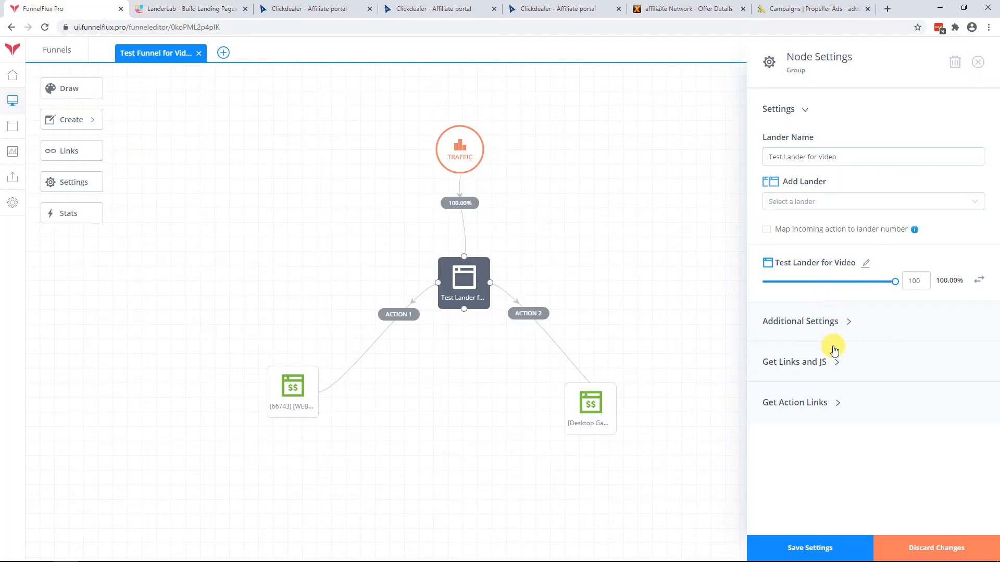
pyautogui.click(839, 406)
pyautogui.moveTo(865, 434); pyautogui.dragTo(770, 436)
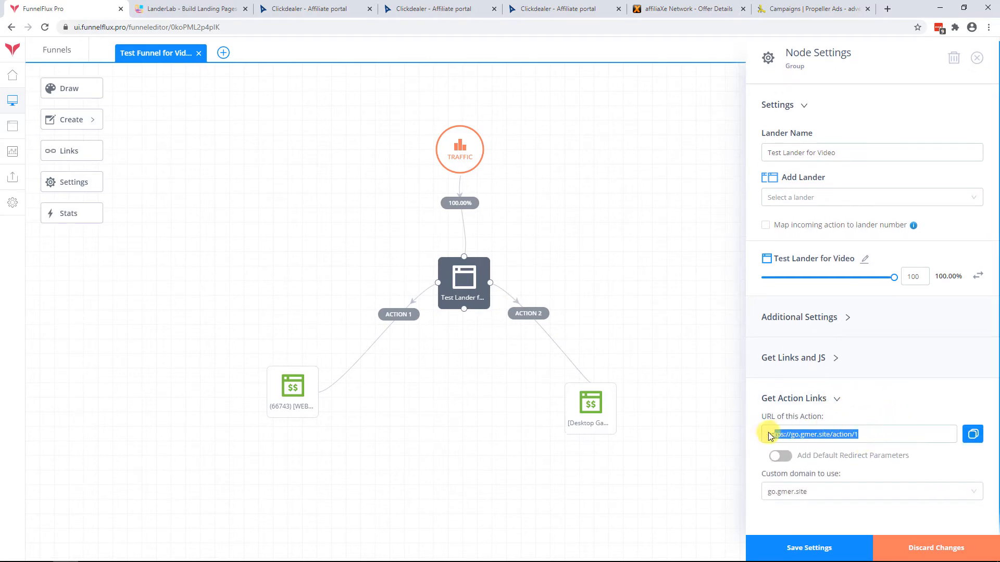
pyautogui.click(869, 436)
pyautogui.click(786, 458)
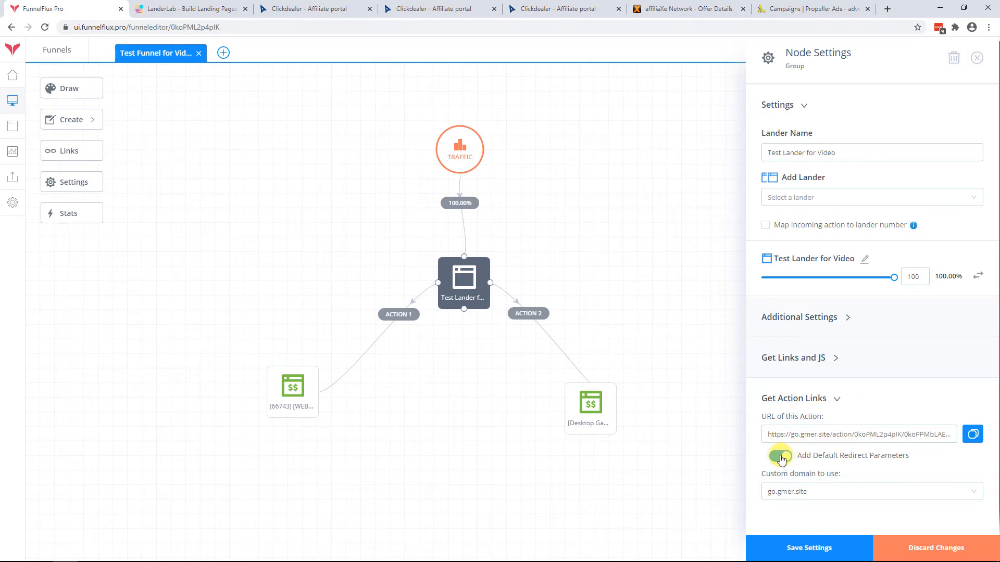
pyautogui.click(783, 457)
pyautogui.click(782, 458)
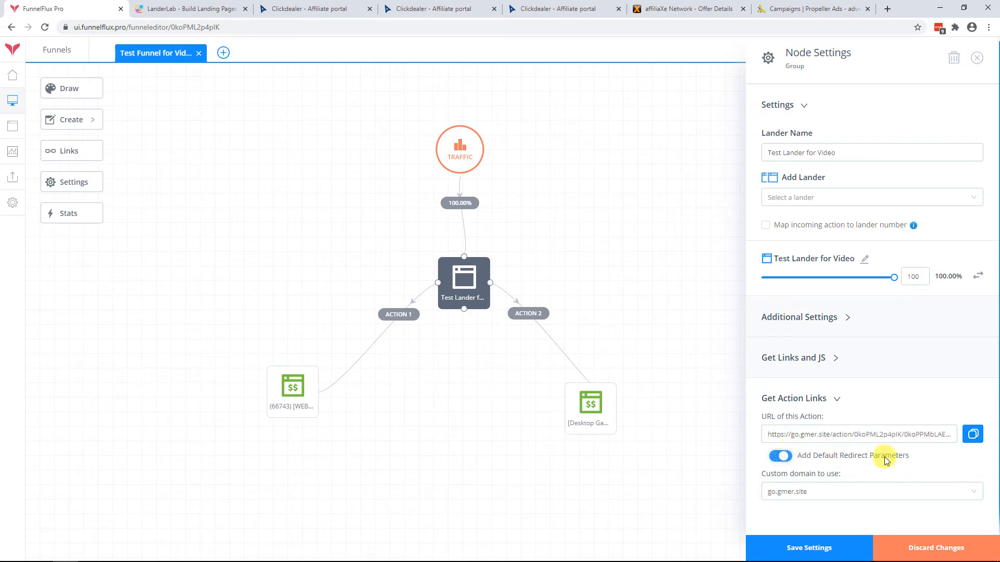
pyautogui.moveTo(858, 440); pyautogui.dragTo(938, 436)
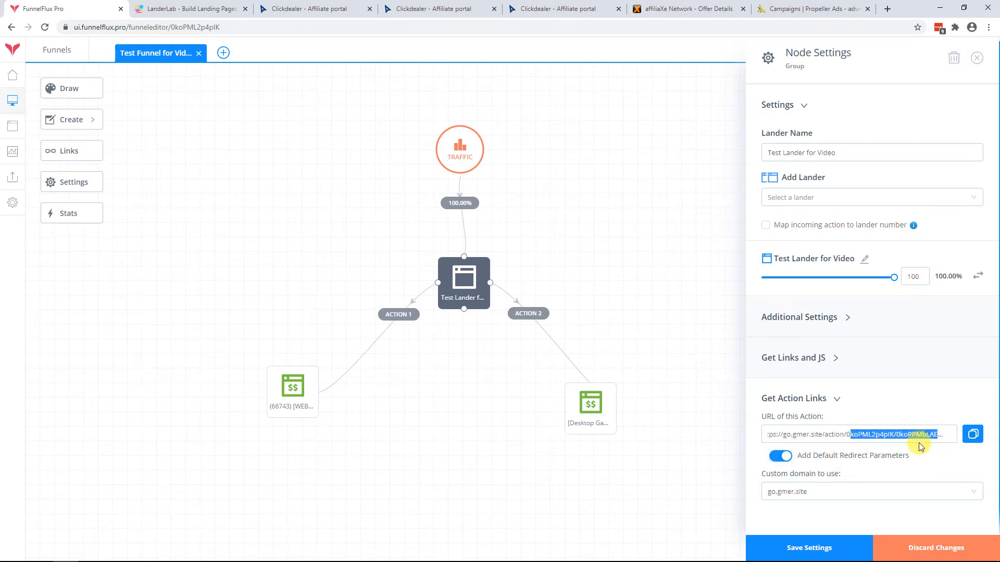
pyautogui.click(780, 458)
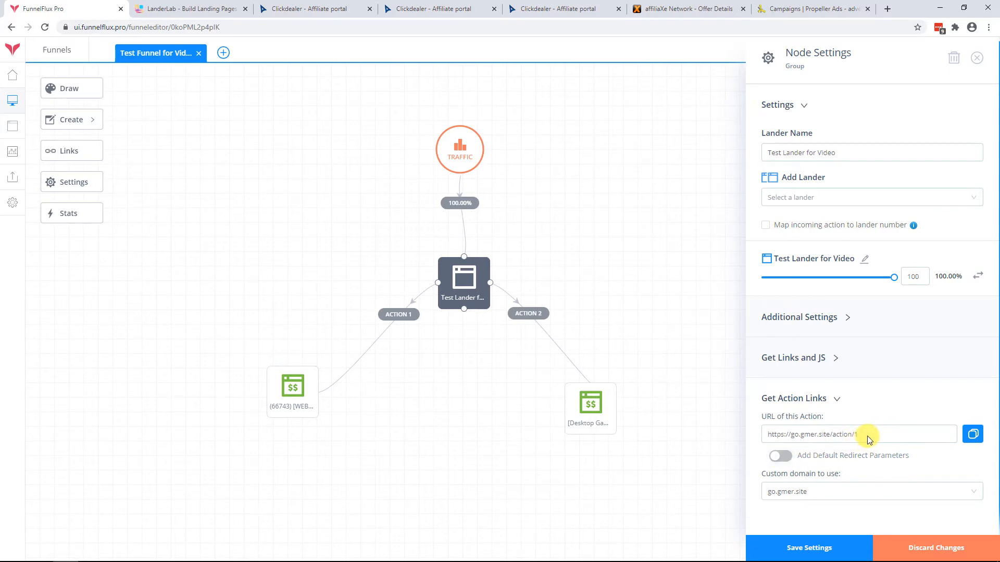
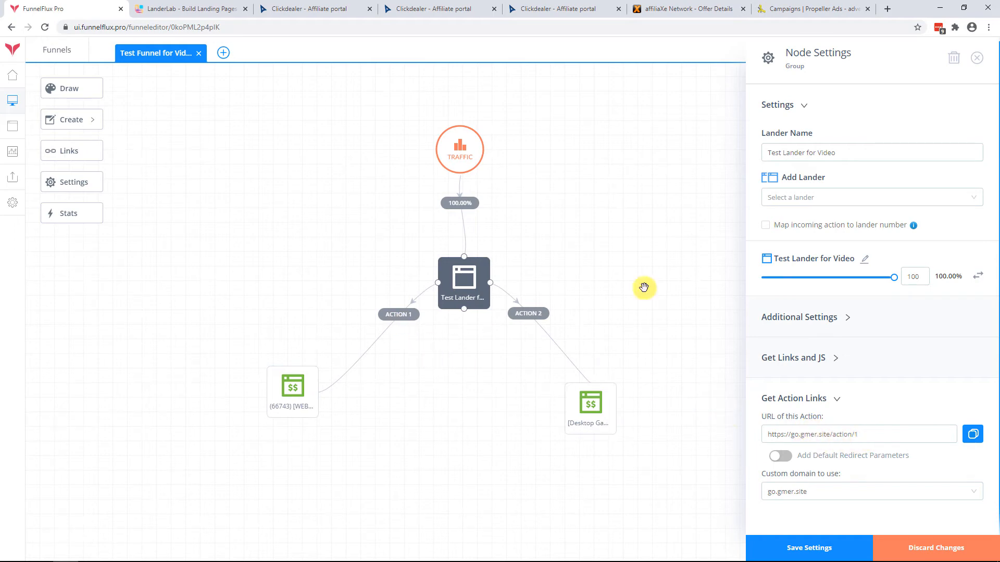
pyautogui.click(900, 543)
pyautogui.click(397, 313)
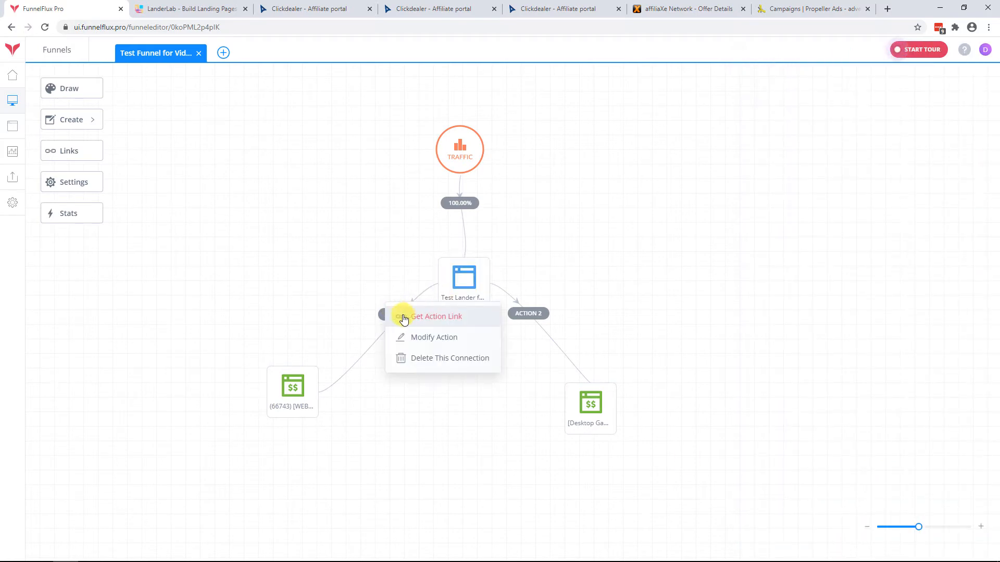
pyautogui.click(425, 319)
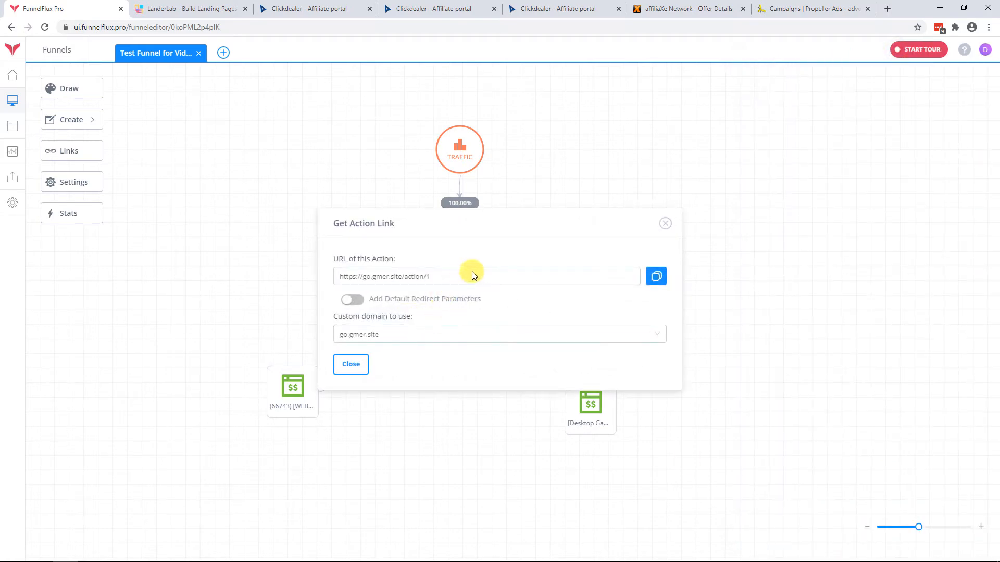
pyautogui.click(658, 278)
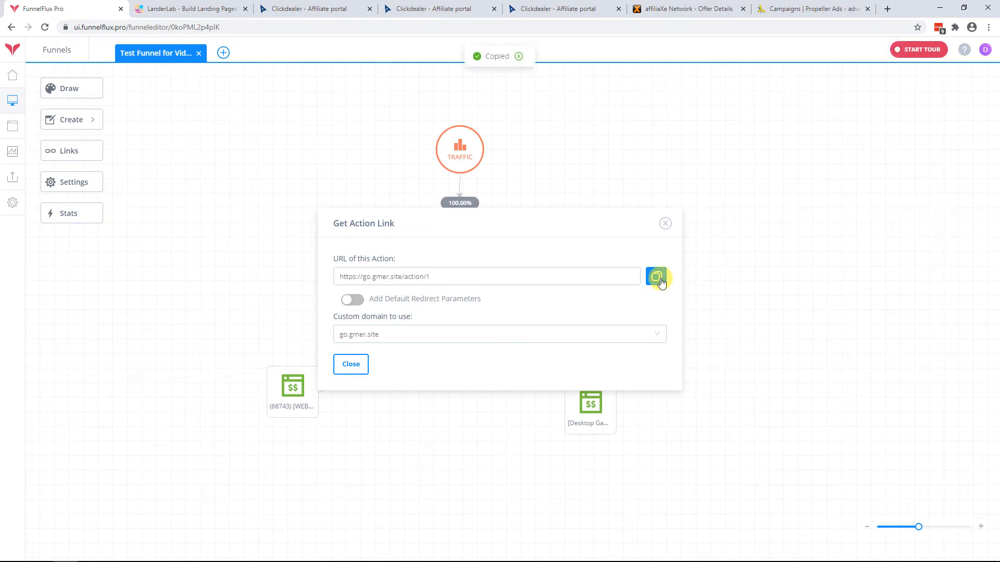
pyautogui.click(665, 224)
pyautogui.click(187, 7)
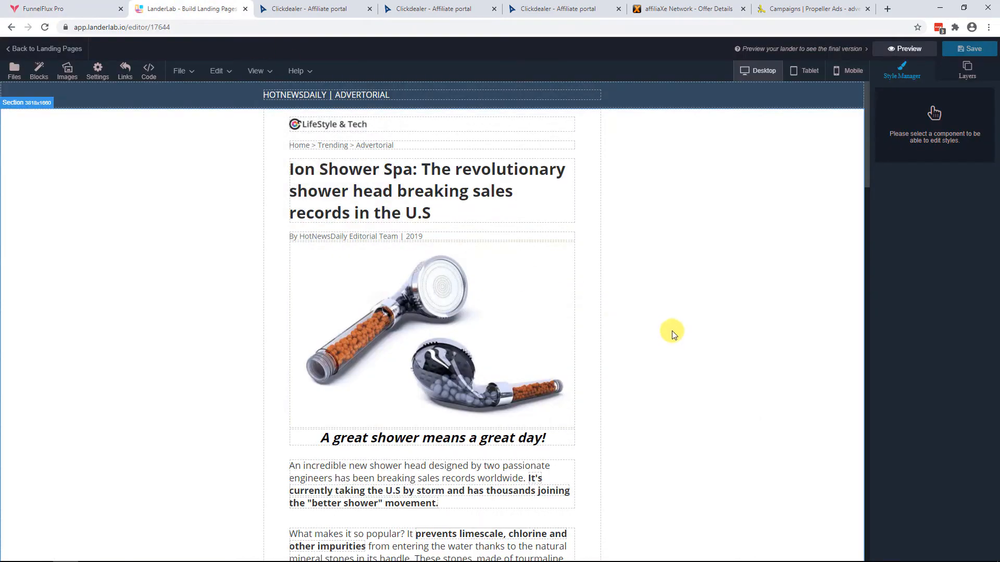
# Set the upper CHECK AVAILABILITY NOW button's Href to the pasted action 1 link.
pyautogui.scroll(-20, 670, 323)
pyautogui.scroll(-10, 604, 315)
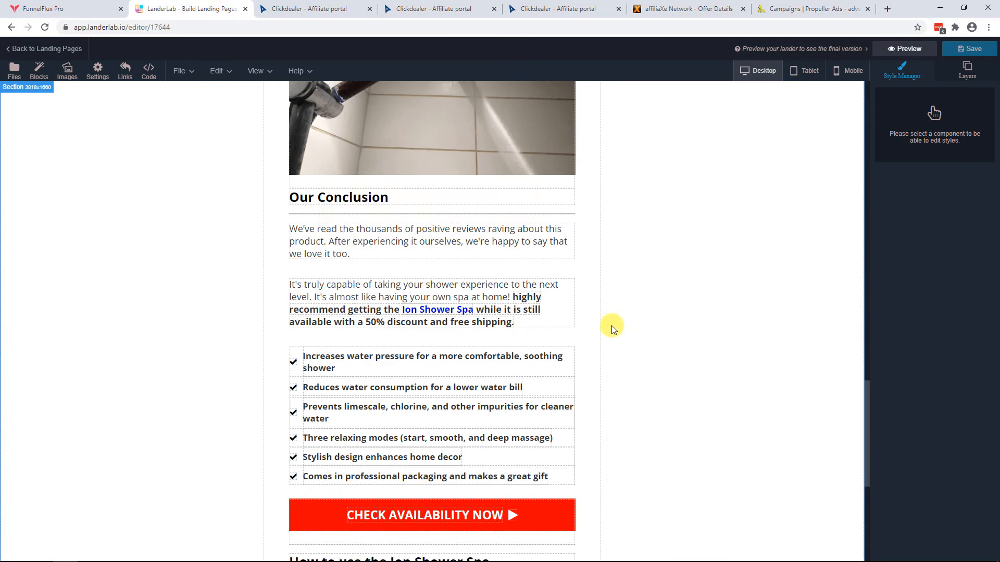
pyautogui.click(325, 207)
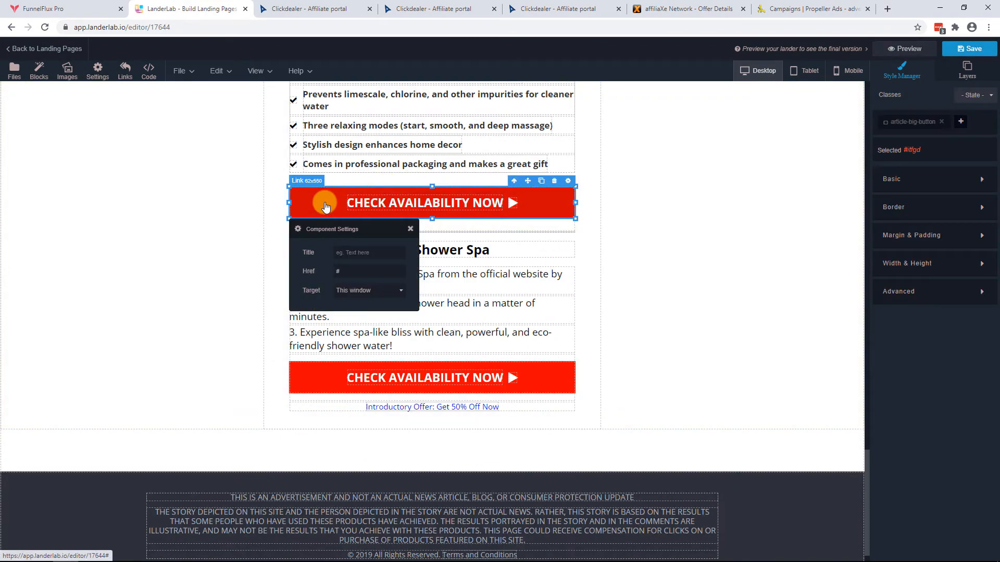
pyautogui.click(358, 271)
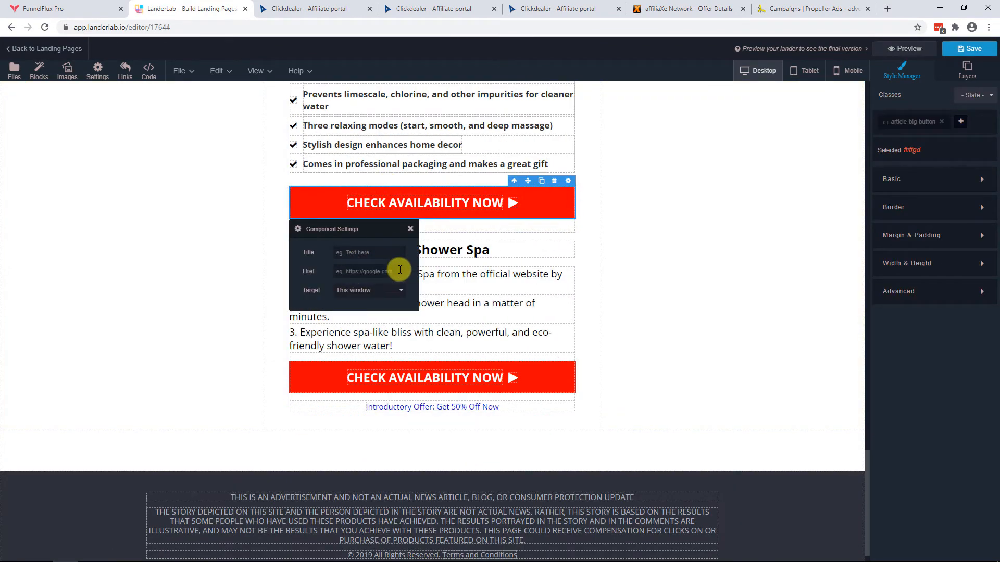
pyautogui.hotkey('ctrl', 'v')
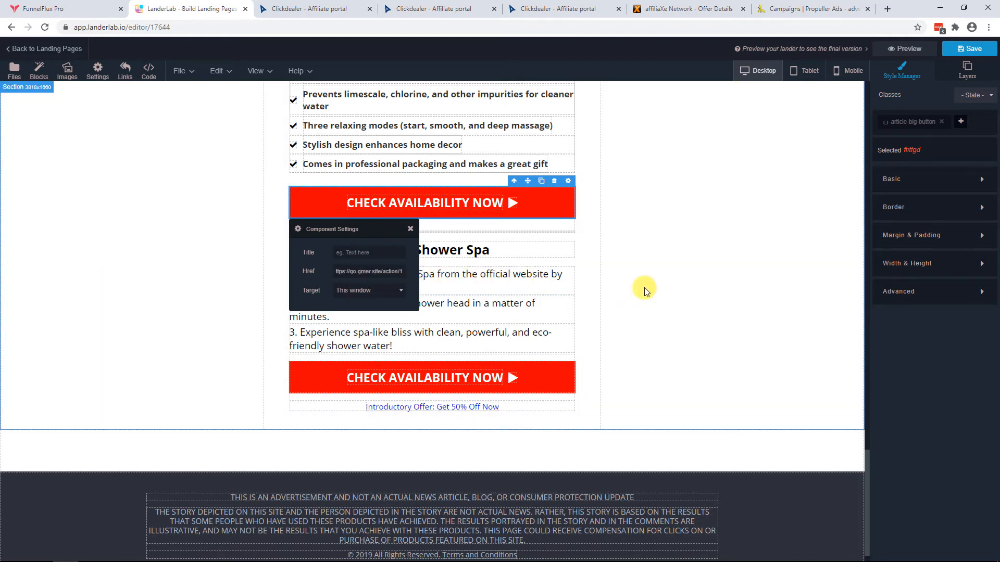
pyautogui.click(645, 290)
# Check that the lower CHECK AVAILABILITY NOW button links to go.gmer.site/action/2.
pyautogui.click(458, 380)
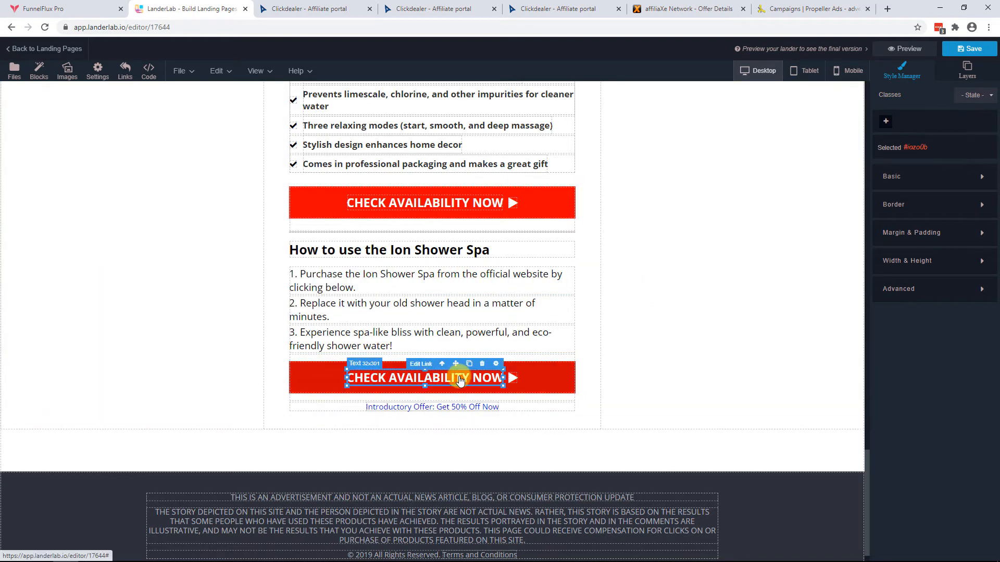
pyautogui.click(306, 377)
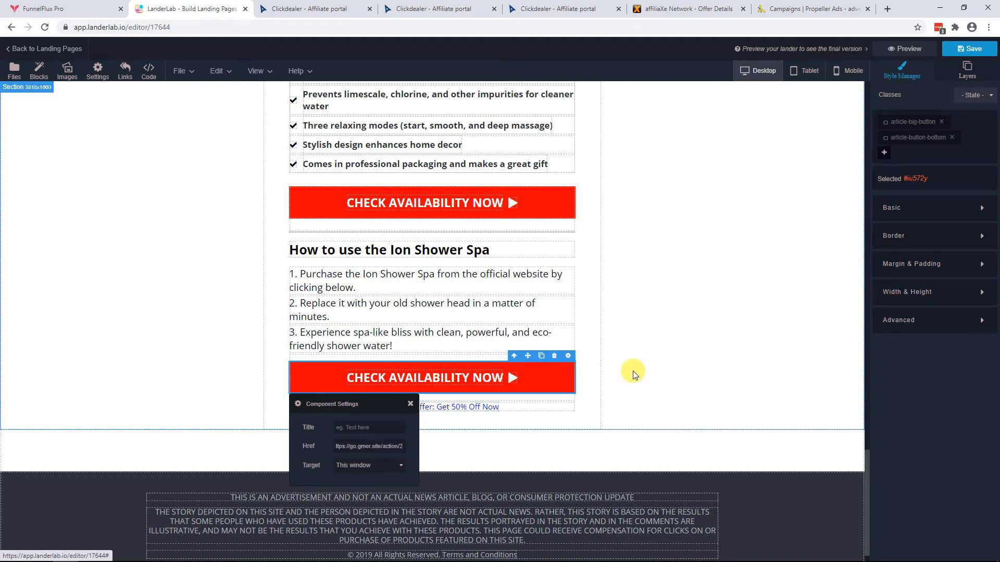
pyautogui.click(657, 347)
pyautogui.scroll(5, 664, 342)
pyautogui.scroll(10, 663, 341)
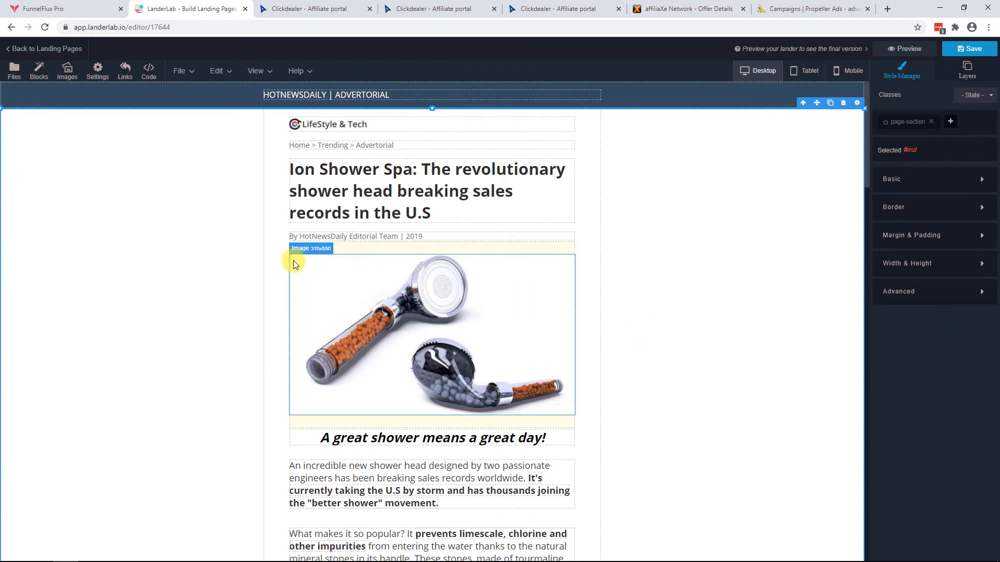
# Inspect the lander's HTML source and its empty head and before-body custom code areas, then return to FunnelFlux.
pyautogui.click(150, 78)
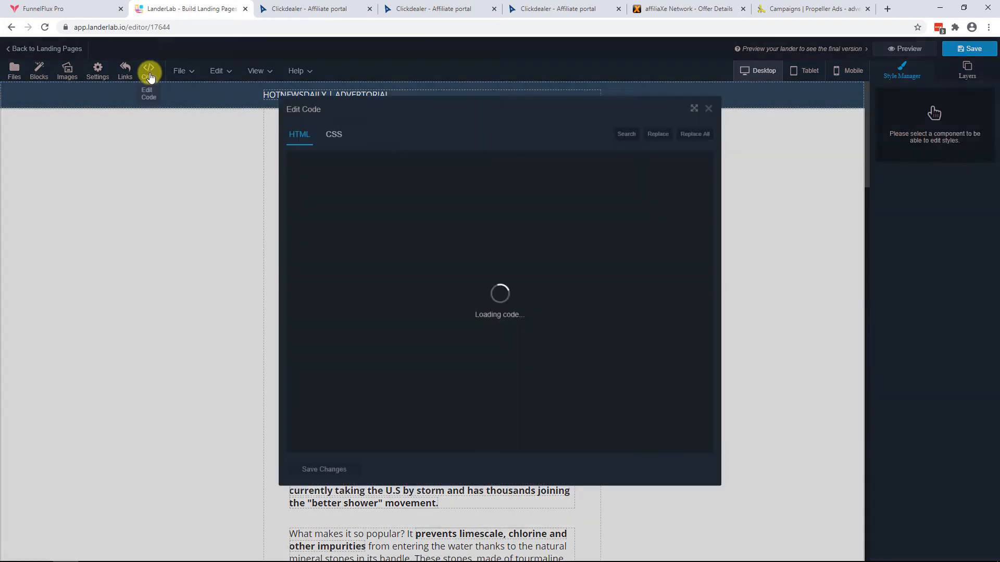
pyautogui.click(691, 103)
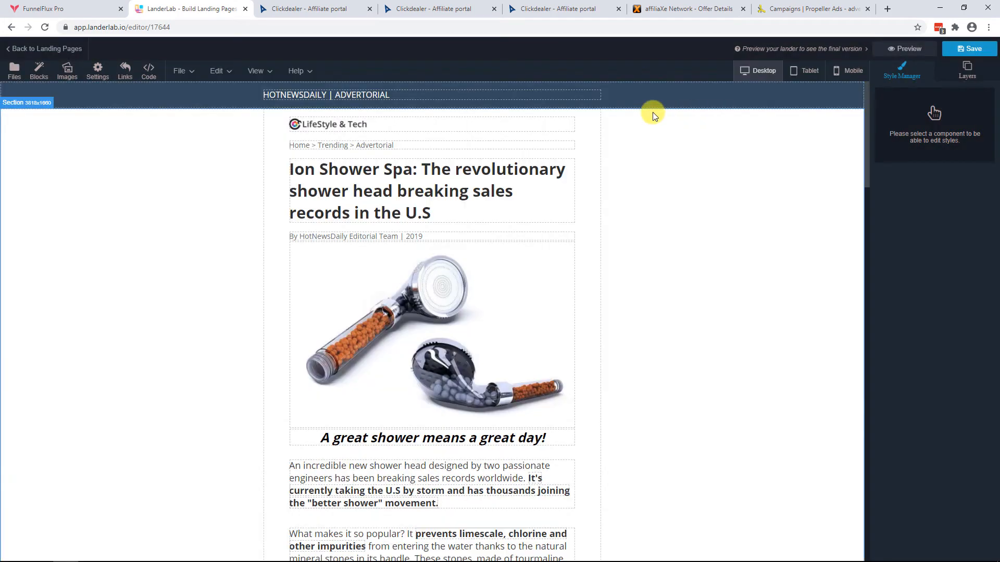
pyautogui.click(97, 70)
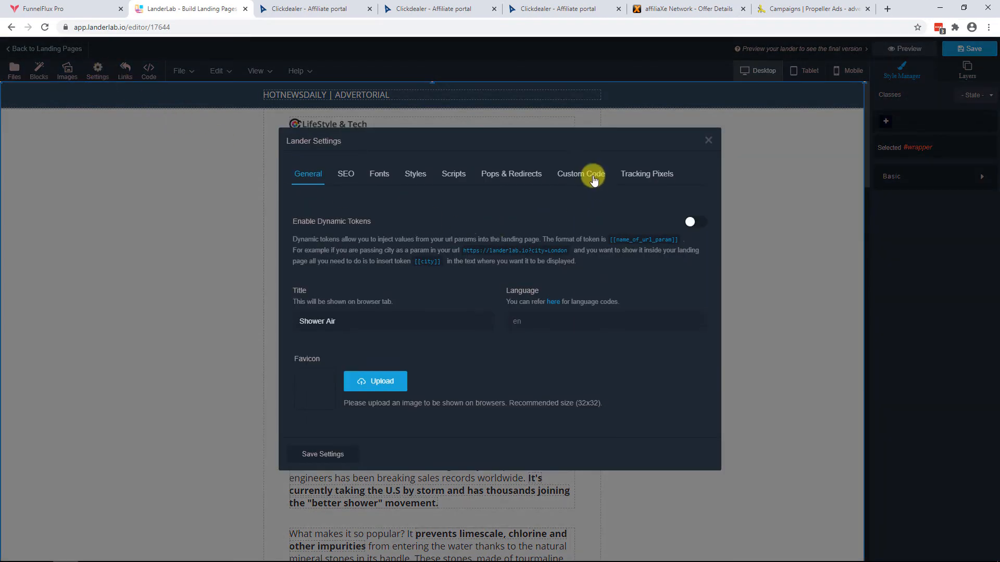
pyautogui.click(593, 180)
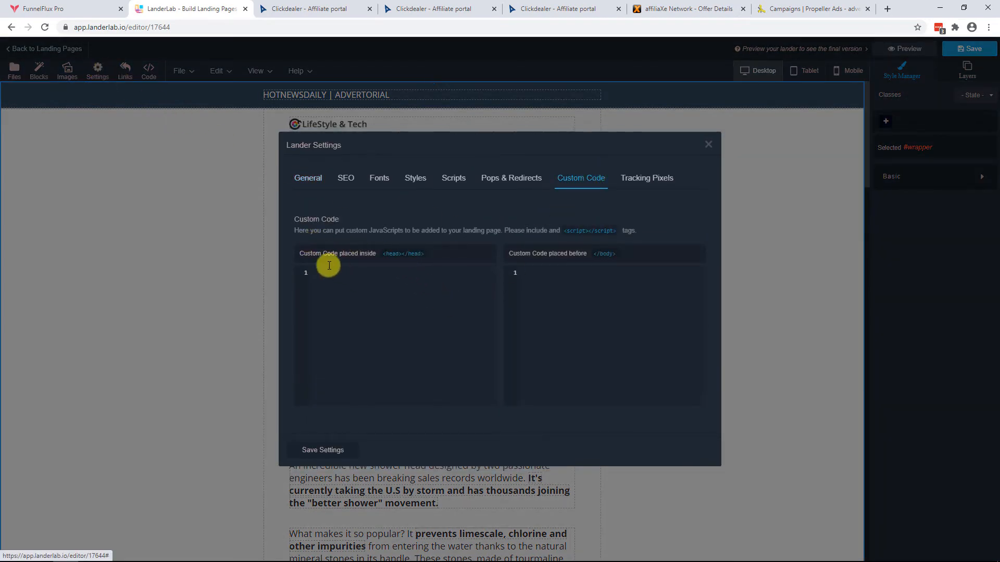
pyautogui.moveTo(428, 255); pyautogui.dragTo(382, 253)
pyautogui.moveTo(627, 261); pyautogui.dragTo(569, 253)
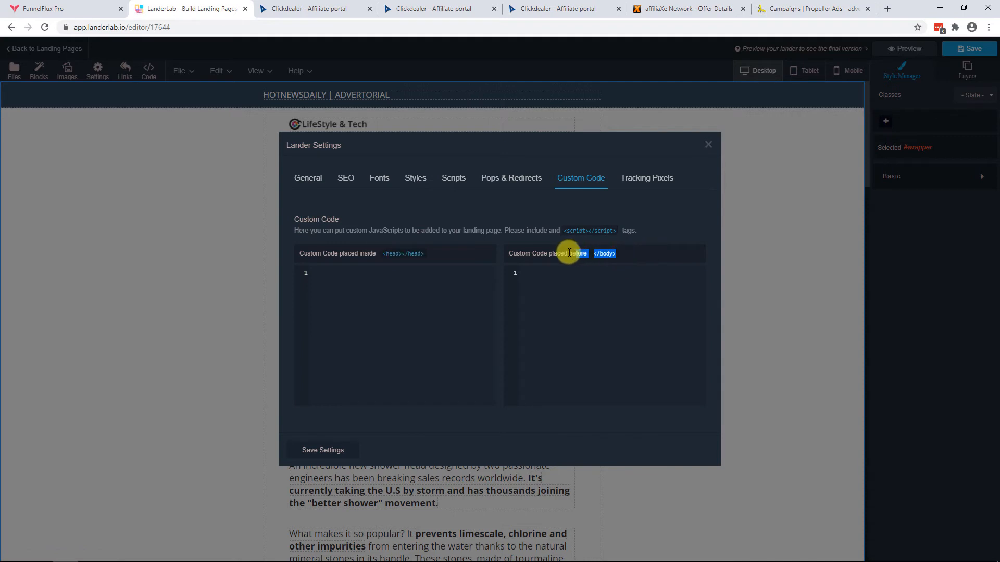
pyautogui.click(49, 9)
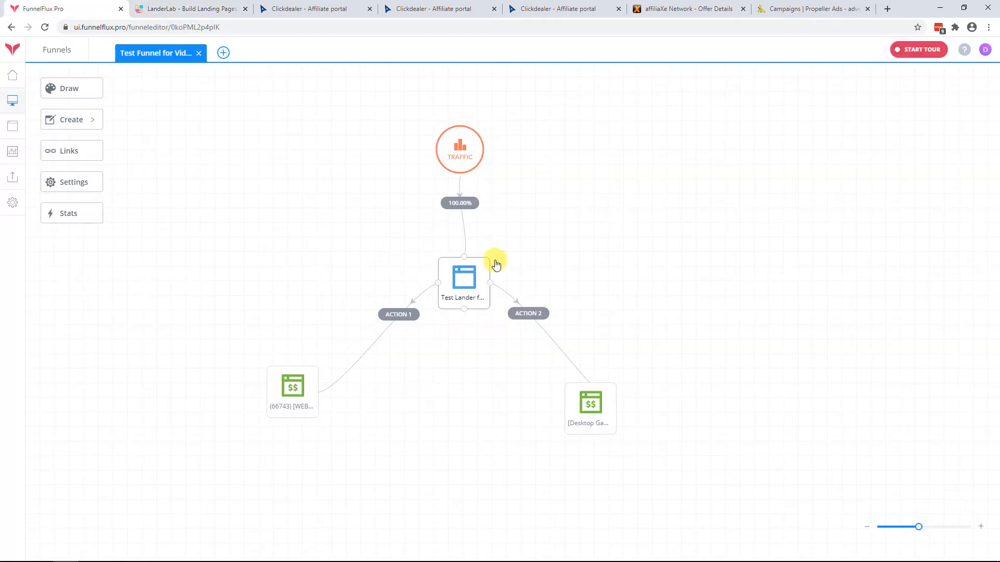
# Review the Test Lander for Video node's JavaScript tracking code under Get Links and JS.
pyautogui.click(466, 287)
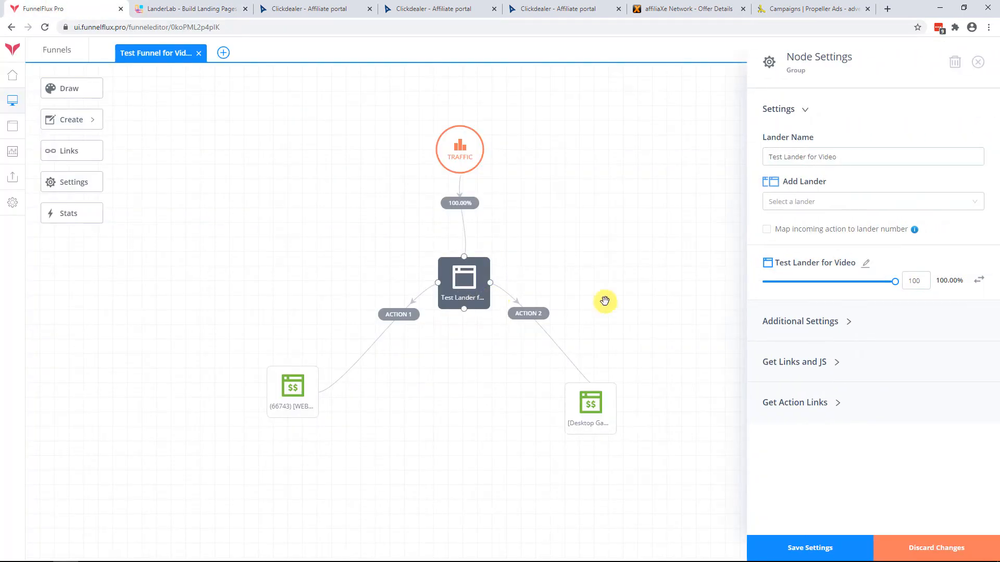
pyautogui.click(822, 363)
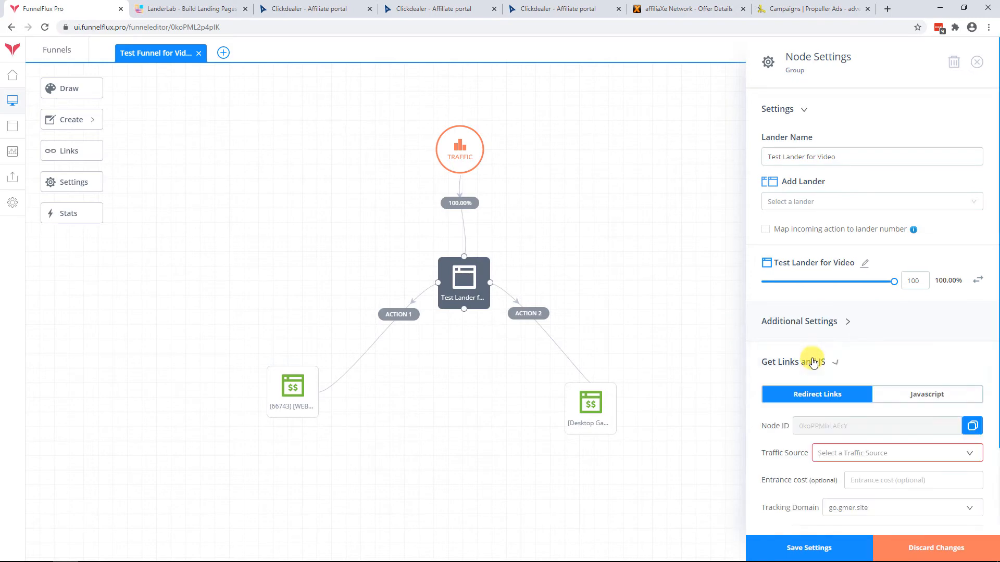
pyautogui.scroll(-3, 888, 375)
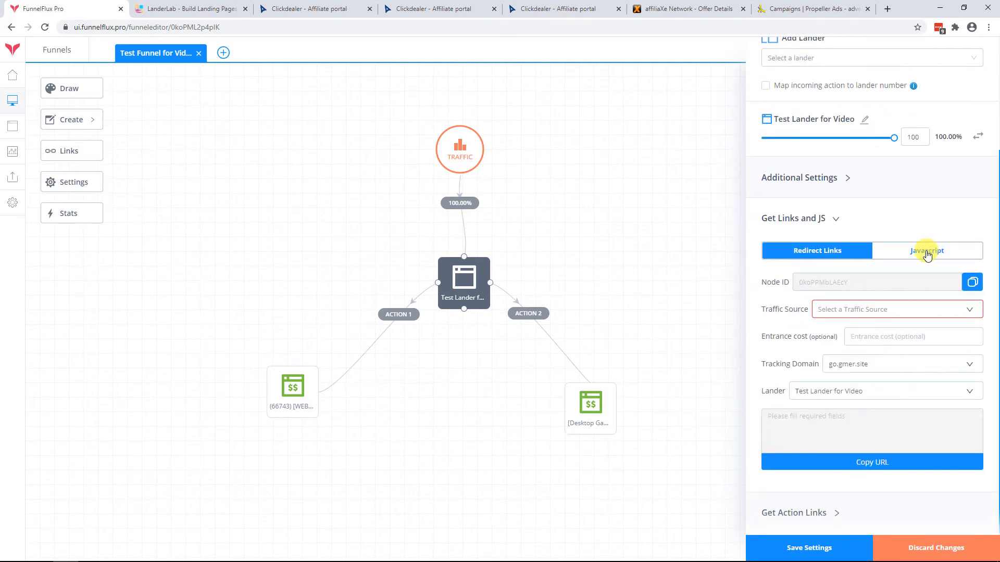
pyautogui.click(927, 254)
pyautogui.scroll(-1, 880, 385)
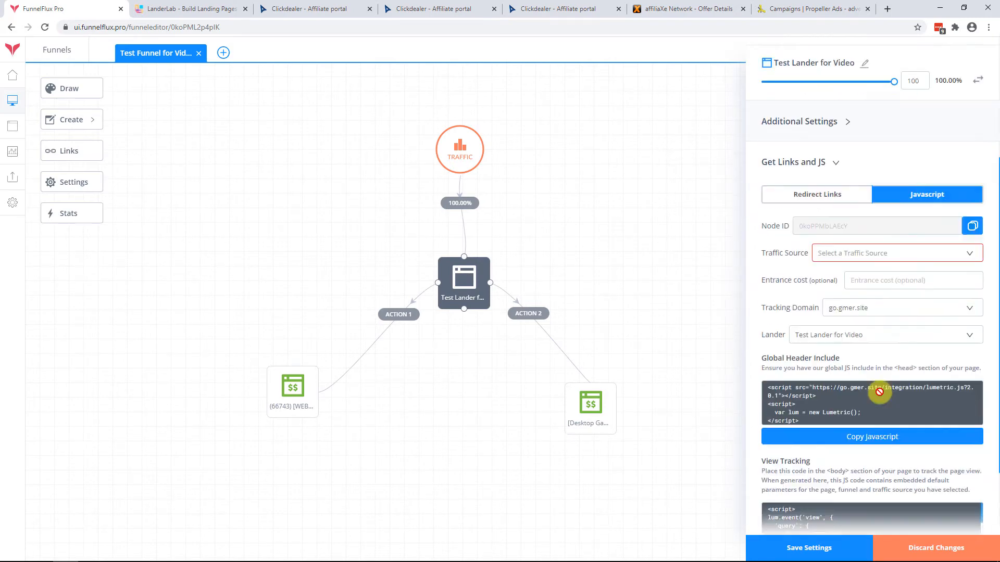
pyautogui.scroll(-3, 880, 392)
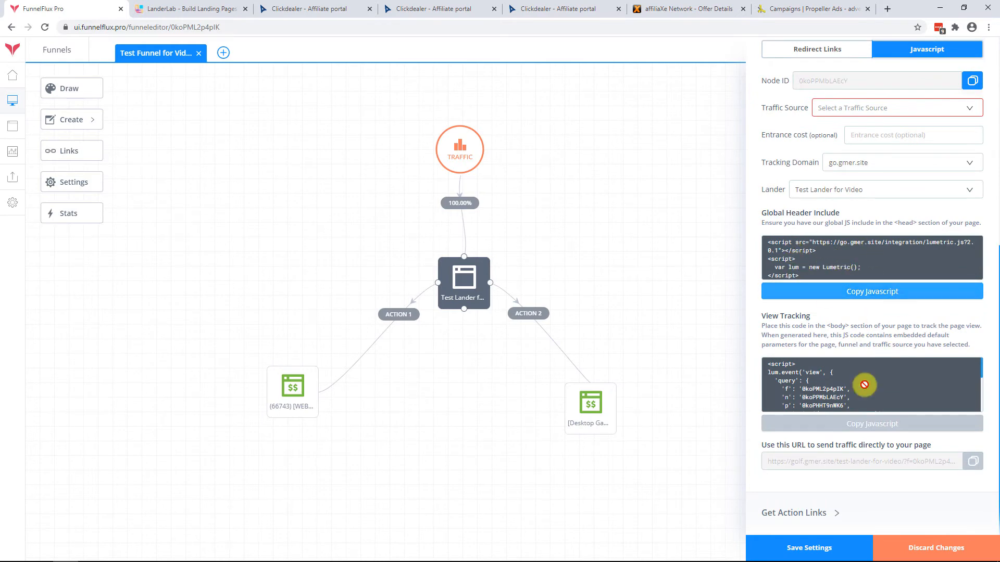
pyautogui.scroll(-3, 833, 385)
pyautogui.scroll(3, 829, 385)
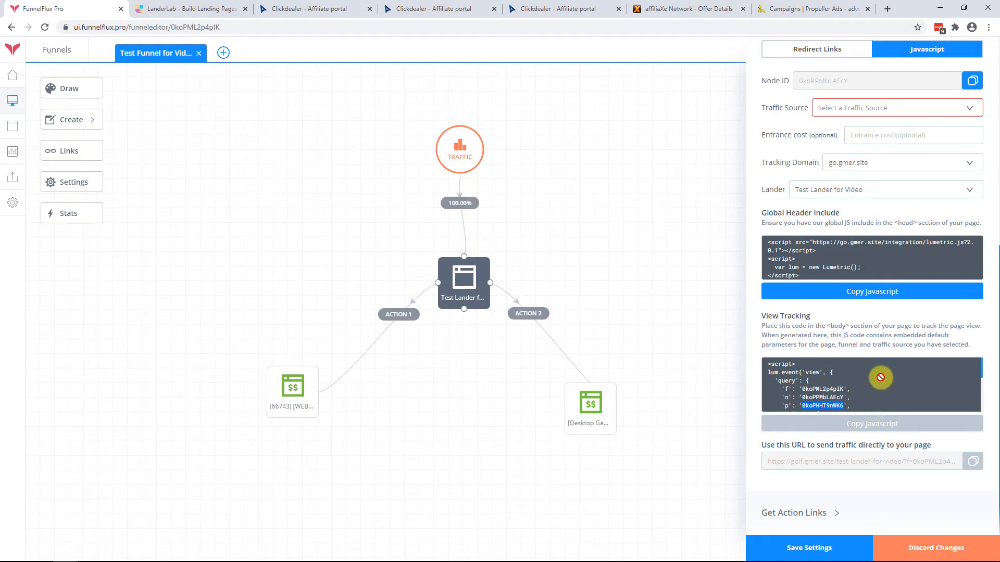
pyautogui.moveTo(455, 275)
pyautogui.mouseDown()
pyautogui.moveTo(461, 269)
pyautogui.moveTo(440, 279)
pyautogui.mouseUp()
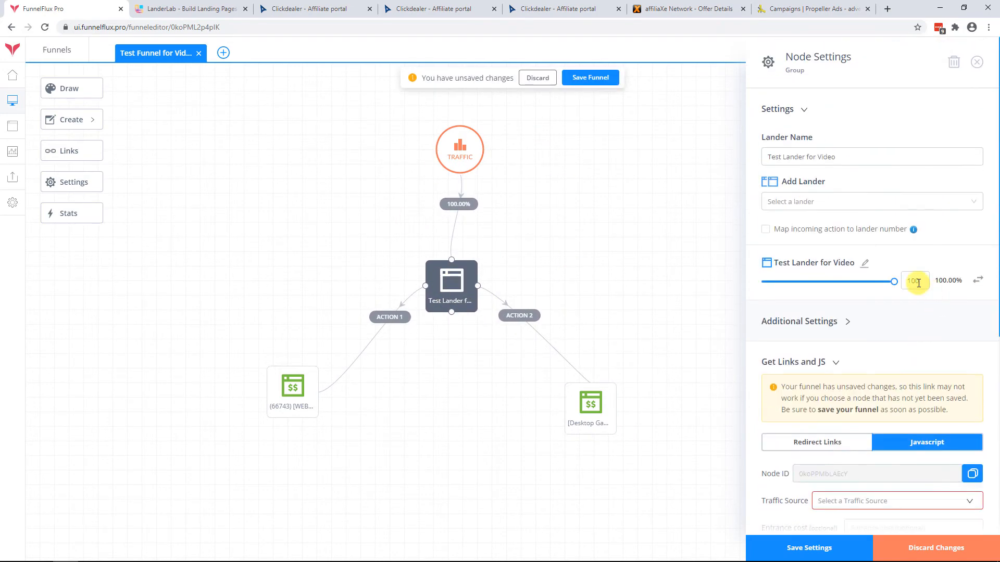
pyautogui.click(836, 362)
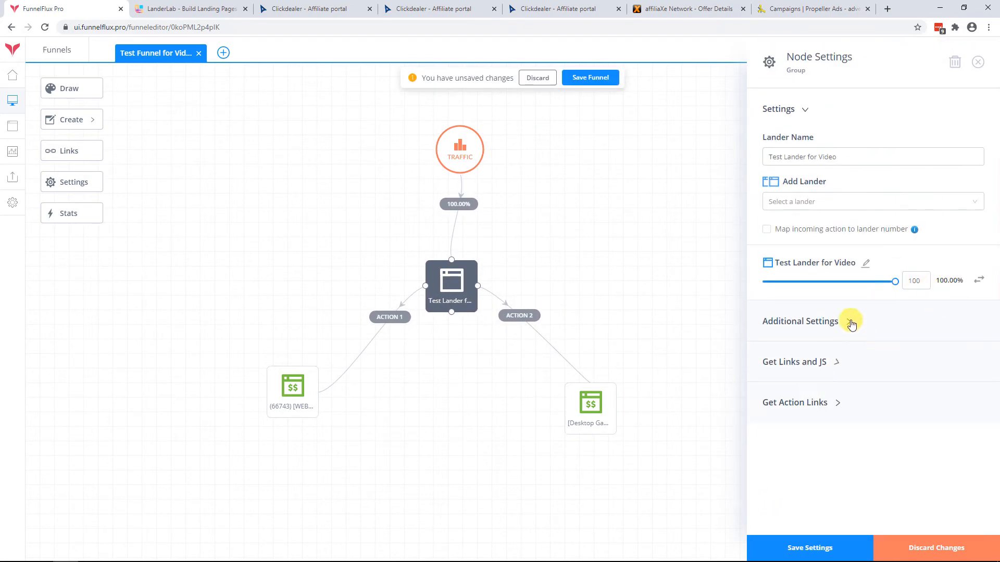
# Copy the lander's Global Header Include tracking script and return to LanderLab's custom code settings.
pyautogui.click(867, 264)
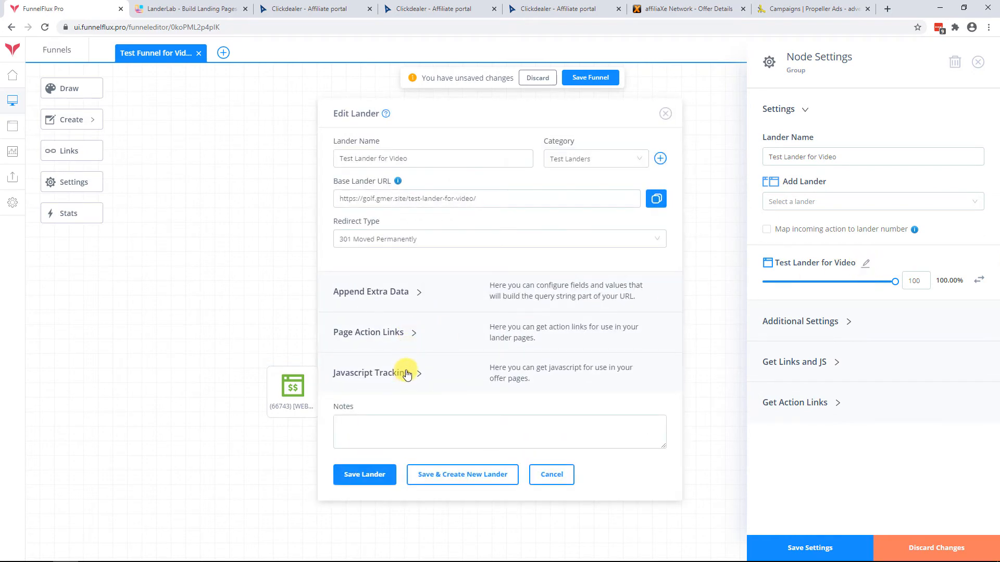
pyautogui.click(408, 373)
pyautogui.scroll(-3, 457, 341)
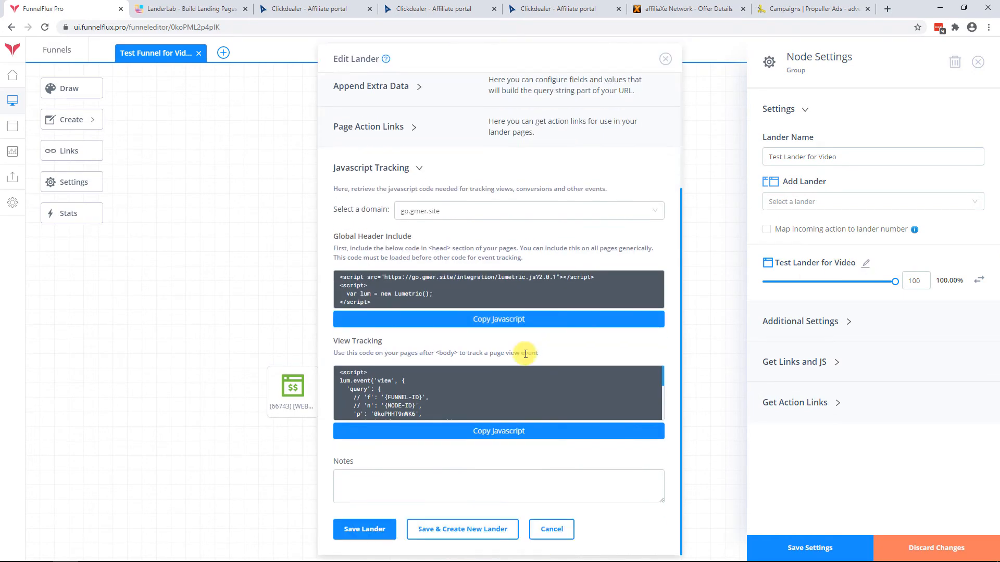
pyautogui.click(454, 325)
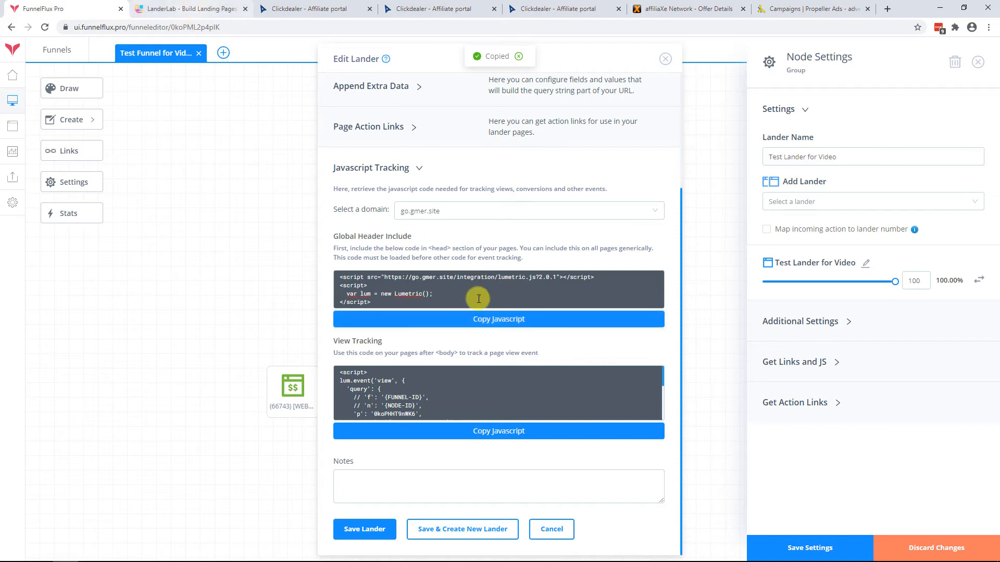
pyautogui.click(397, 304)
pyautogui.moveTo(396, 304); pyautogui.dragTo(335, 276)
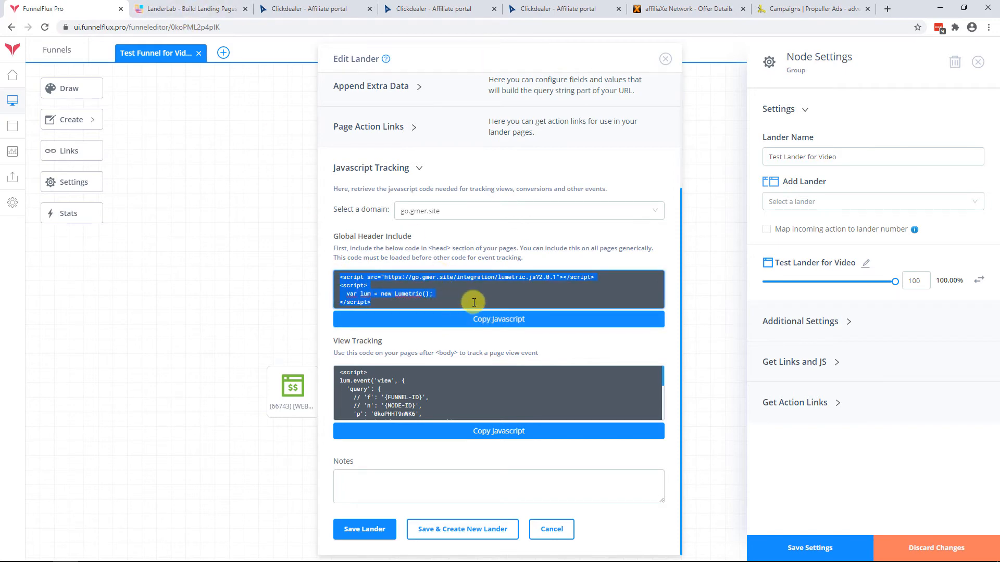
pyautogui.click(188, 8)
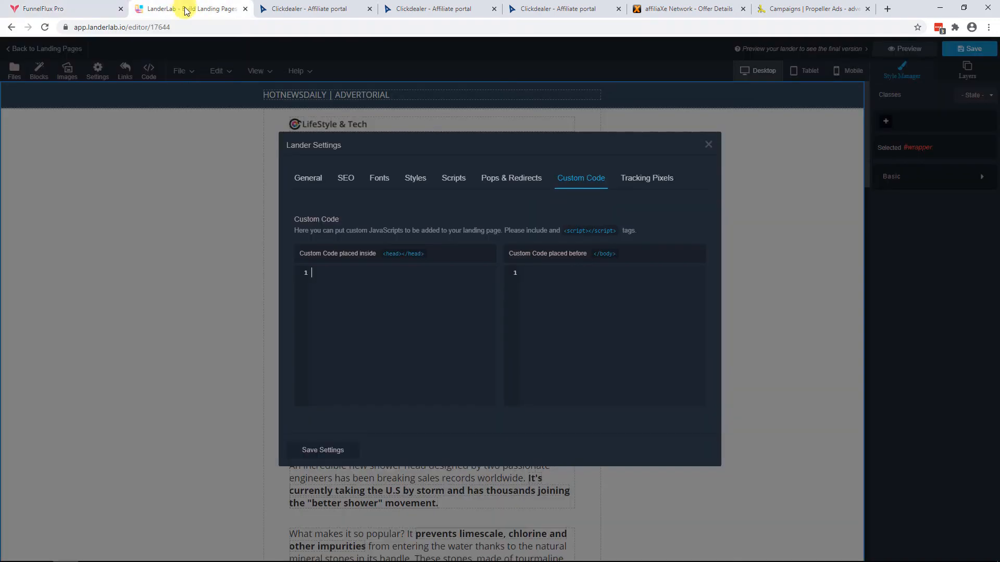
# Paste the Lumetric header tracking script into the lander's head custom code.
pyautogui.click(335, 280)
pyautogui.hotkey('ctrl', 'v')
pyautogui.moveTo(379, 346); pyautogui.dragTo(309, 275)
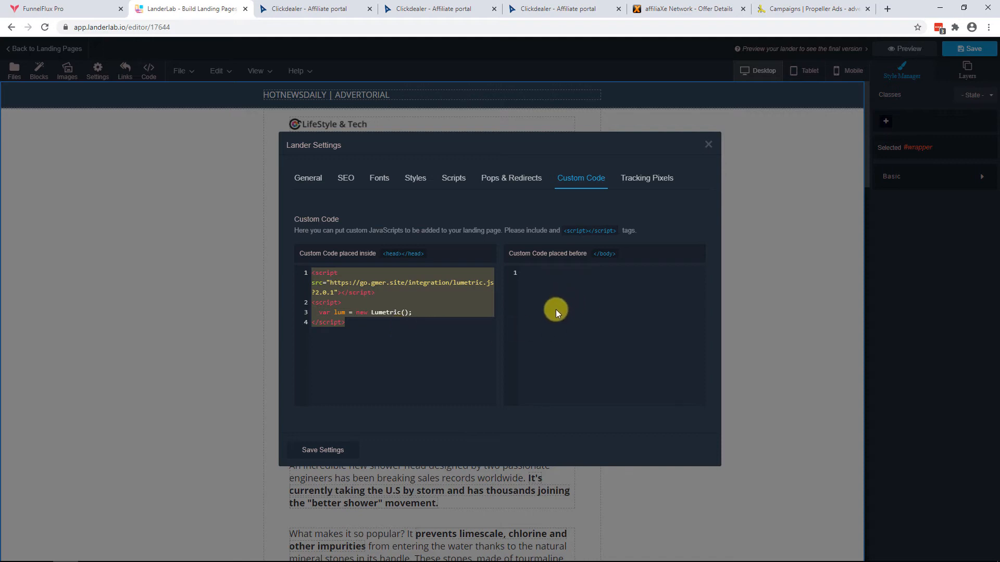
pyautogui.click(342, 330)
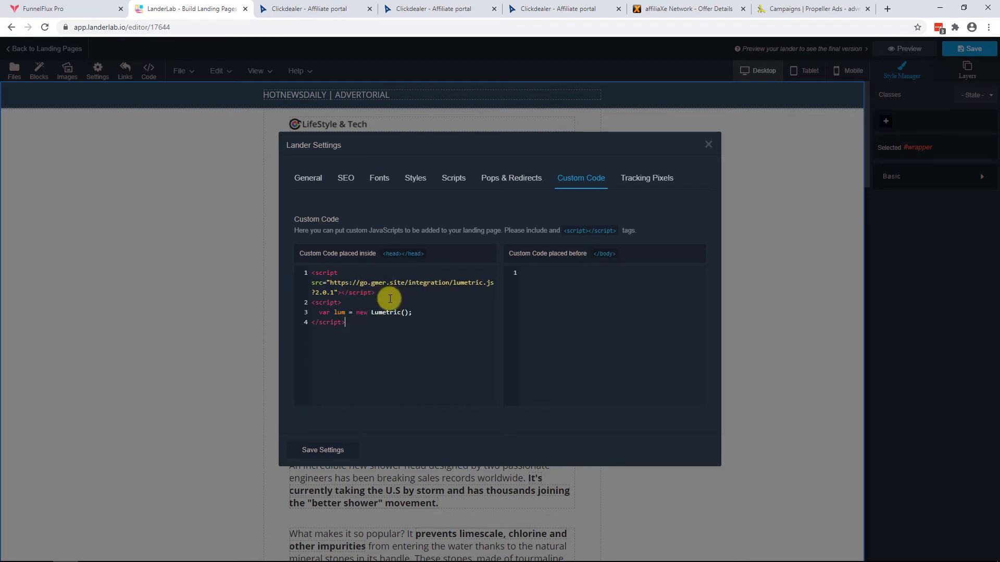
# Copy the View Tracking JS from FunnelFlux and paste it into the before-body code area.
pyautogui.click(50, 8)
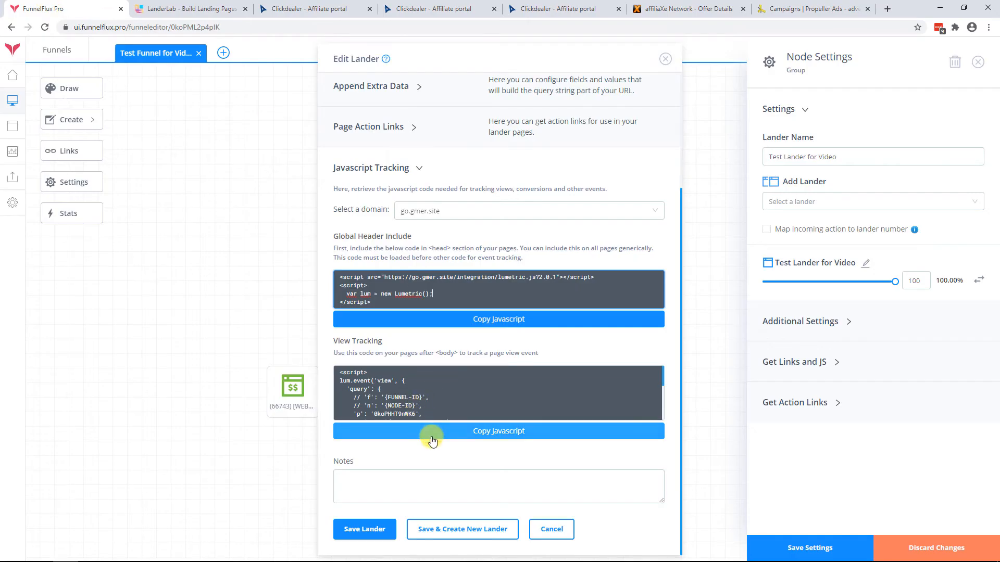
pyautogui.click(460, 431)
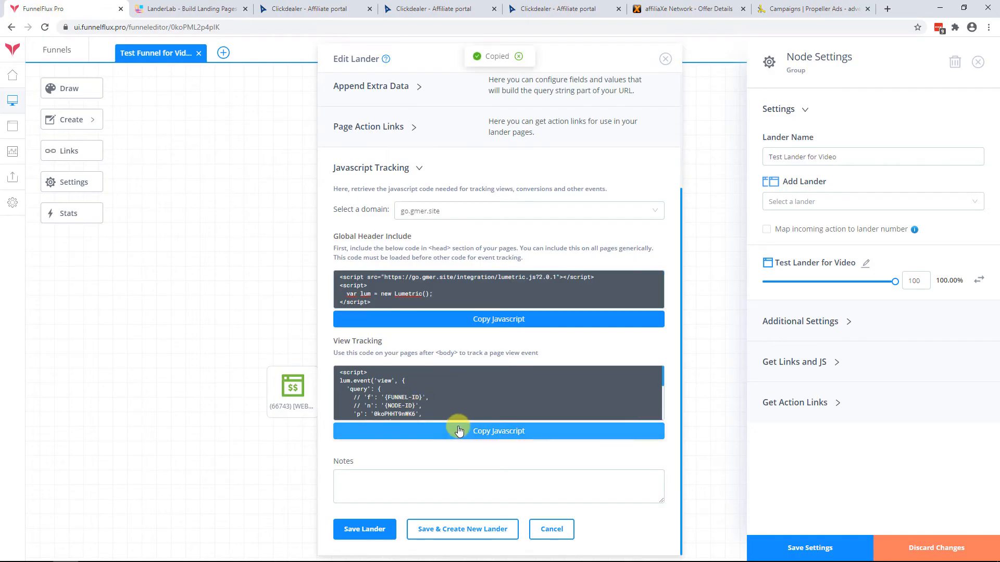
pyautogui.click(188, 8)
pyautogui.click(573, 296)
pyautogui.hotkey('ctrl', 'v')
pyautogui.scroll(5, 599, 313)
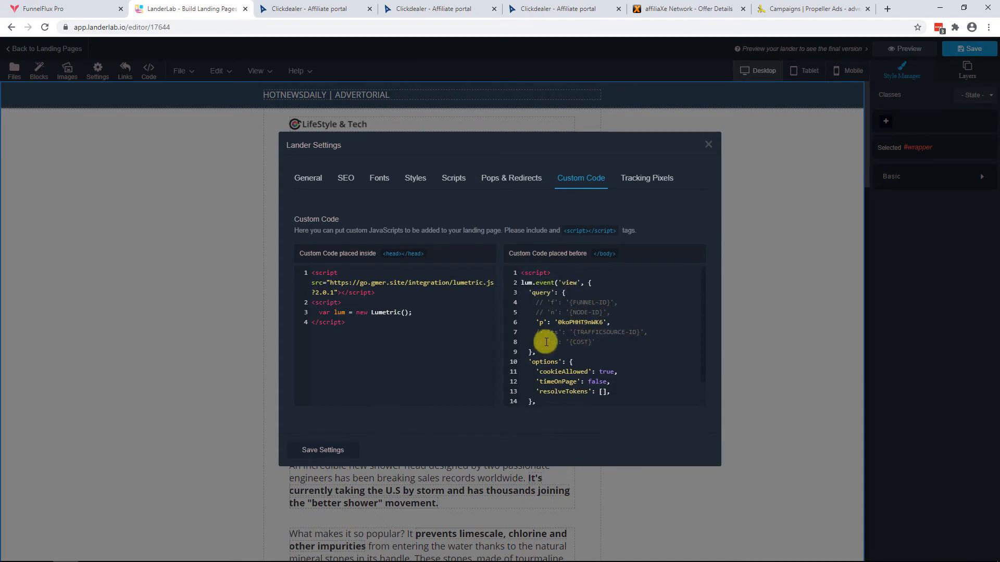
pyautogui.moveTo(612, 323); pyautogui.dragTo(533, 322)
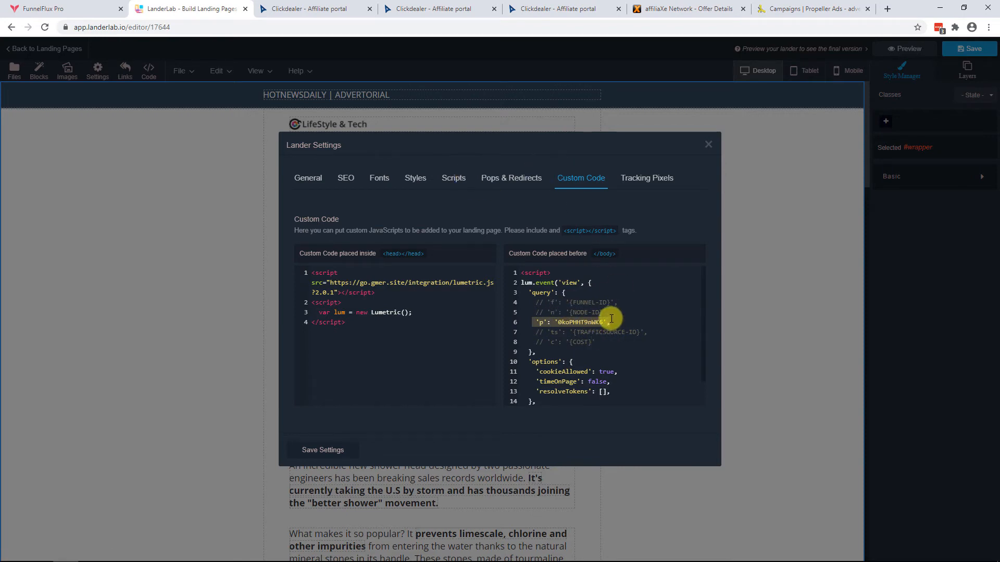
pyautogui.moveTo(610, 312); pyautogui.dragTo(539, 314)
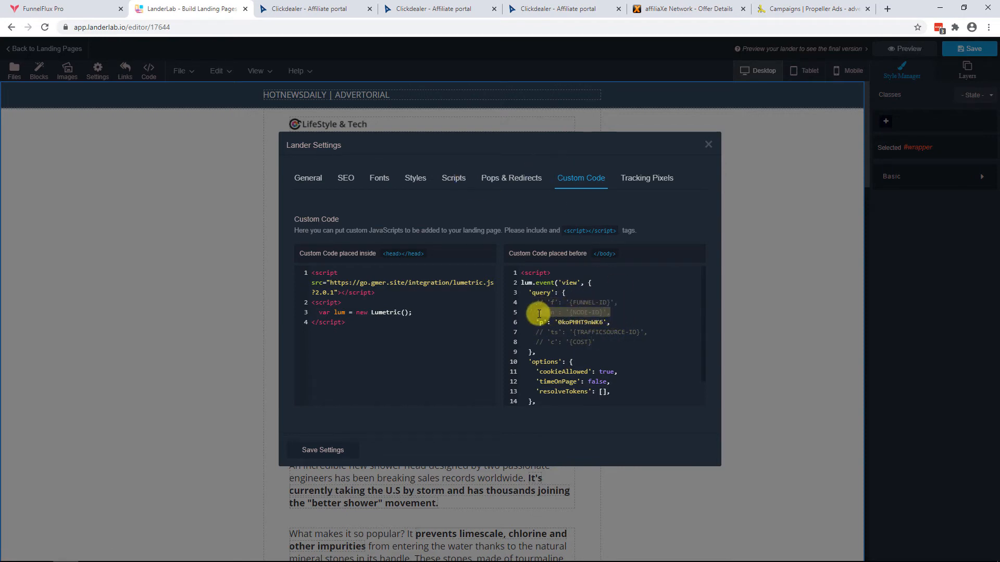
pyautogui.moveTo(647, 333); pyautogui.dragTo(529, 333)
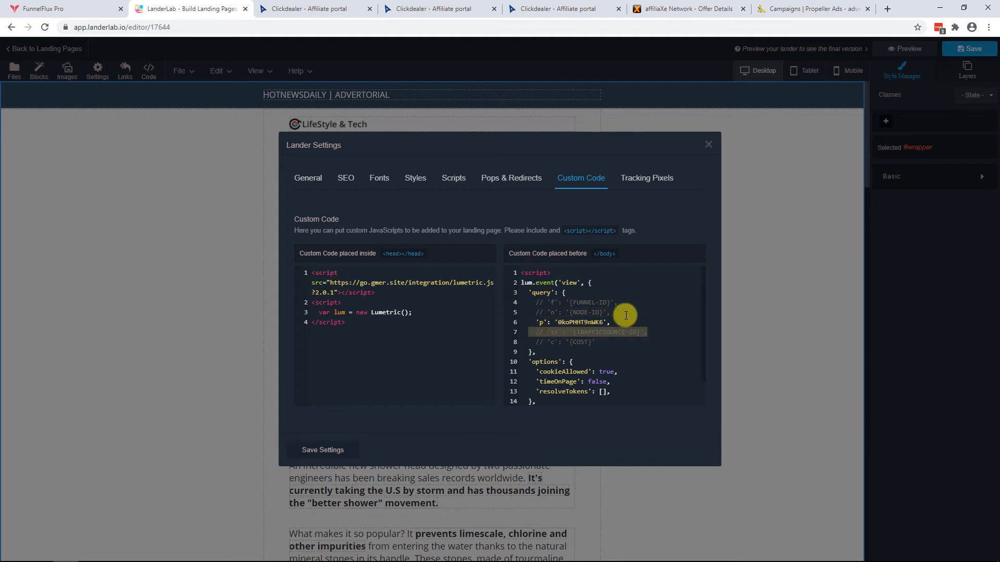
pyautogui.click(536, 302)
pyautogui.press('Delete')
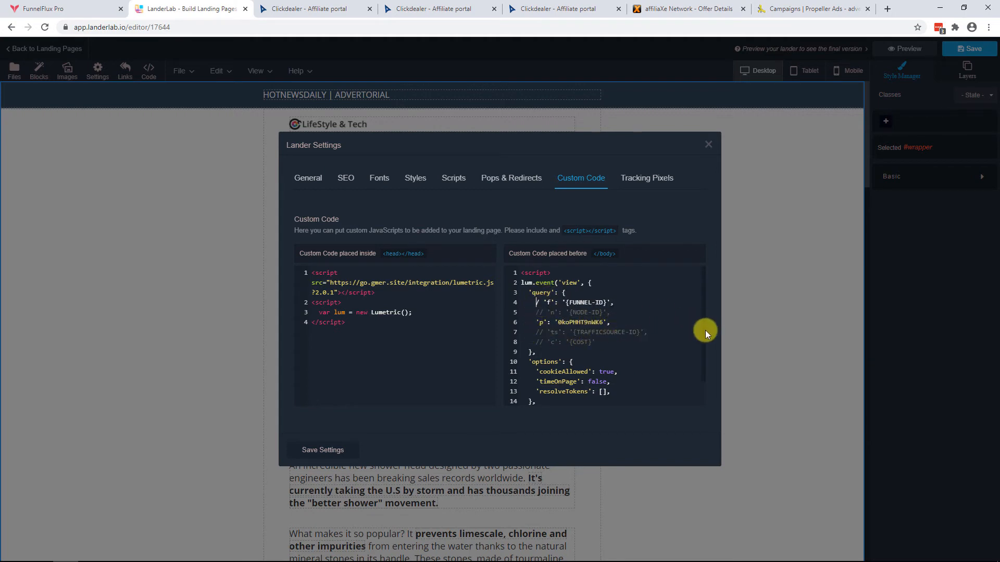
pyautogui.press('Delete')
pyautogui.write('//')
pyautogui.moveTo(536, 303); pyautogui.dragTo(616, 303)
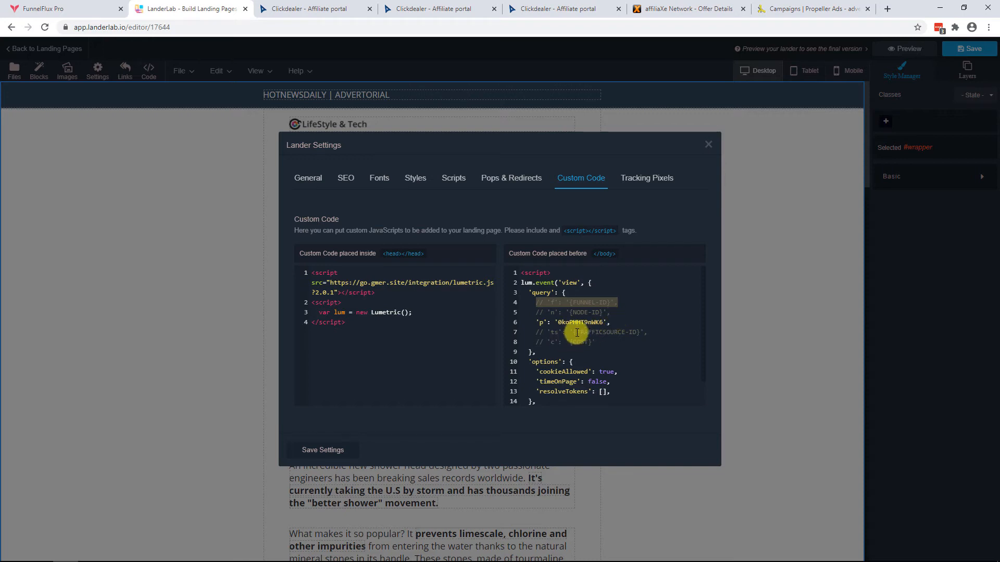
pyautogui.click(608, 340)
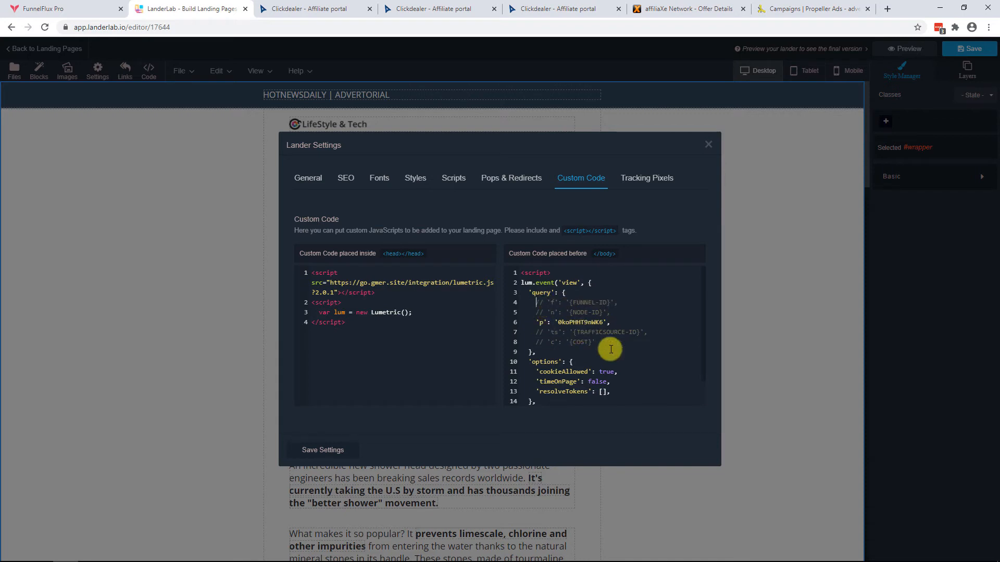
pyautogui.press('Delete')
pyautogui.press('Delete')
pyautogui.press('Delete')
pyautogui.write('//')
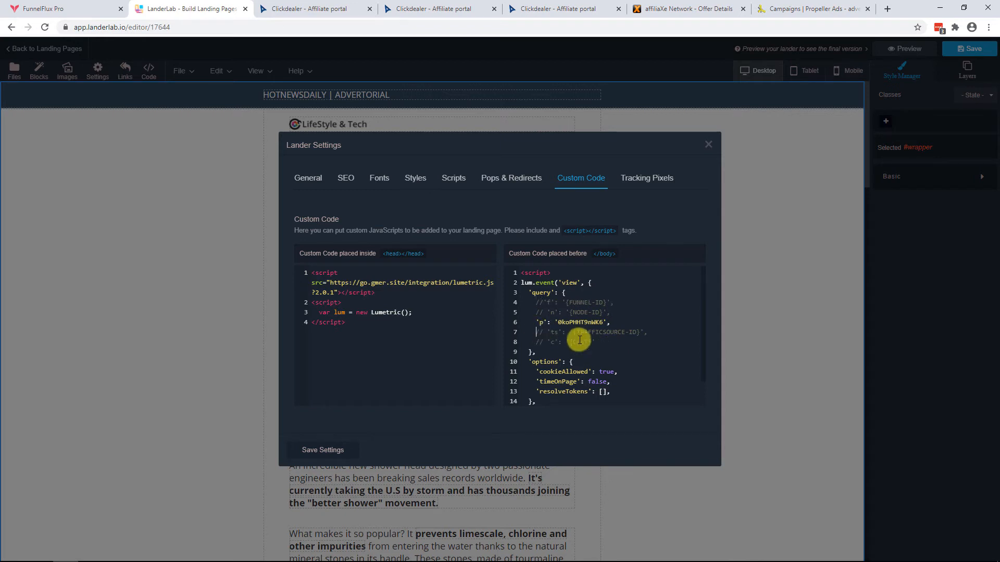
pyautogui.press('Delete')
pyautogui.press('Delete')
pyautogui.press('Delete')
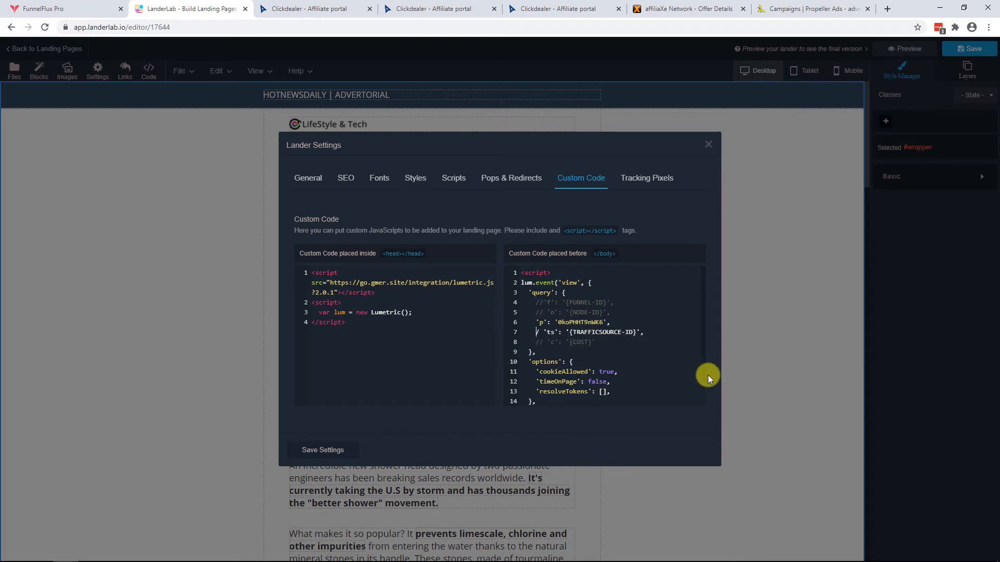
pyautogui.write('//')
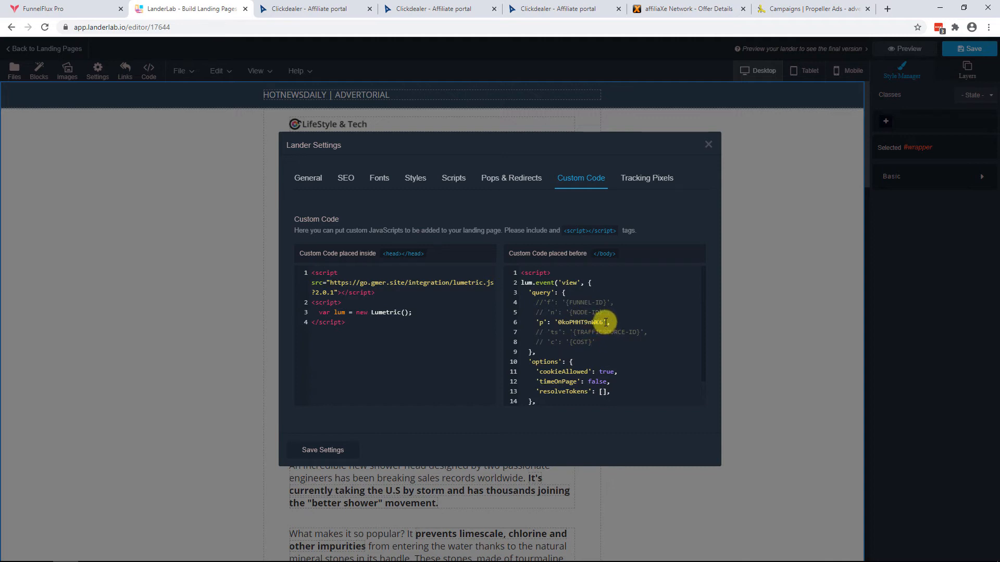
pyautogui.moveTo(598, 342); pyautogui.dragTo(522, 302)
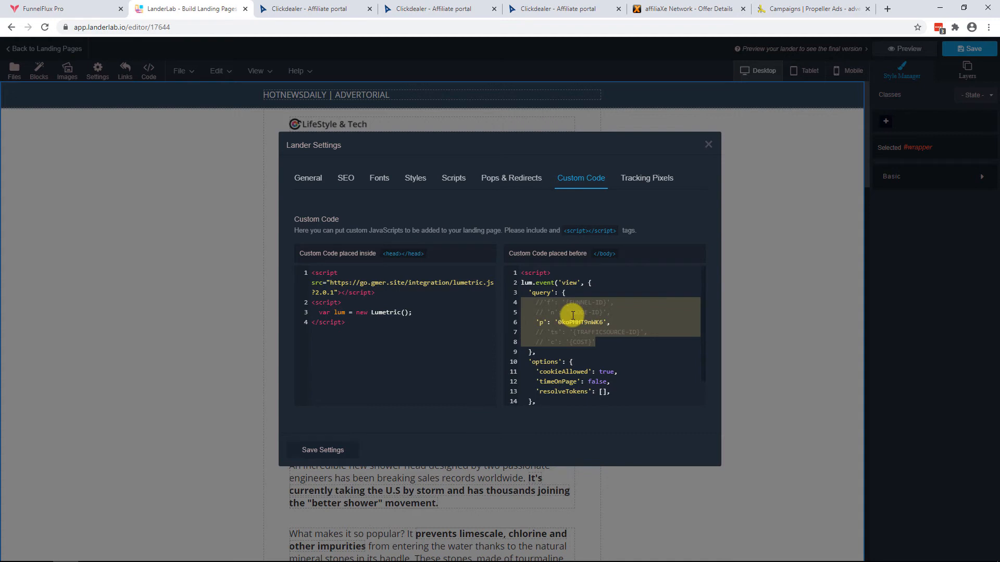
pyautogui.scroll(-1, 604, 328)
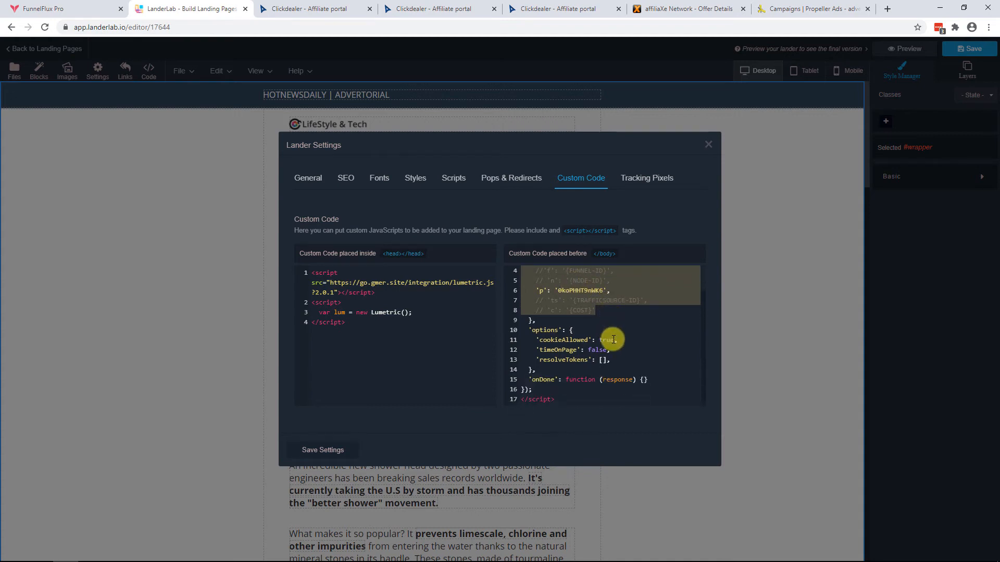
pyautogui.scroll(1, 610, 335)
pyautogui.click(613, 333)
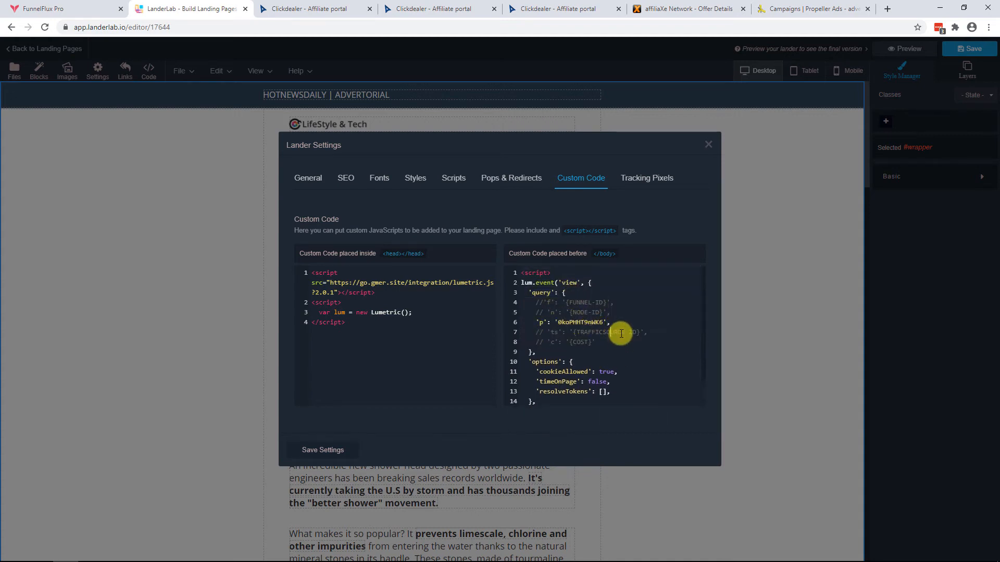
# Save the custom code settings and the Test Lander for Video lander.
pyautogui.click(355, 449)
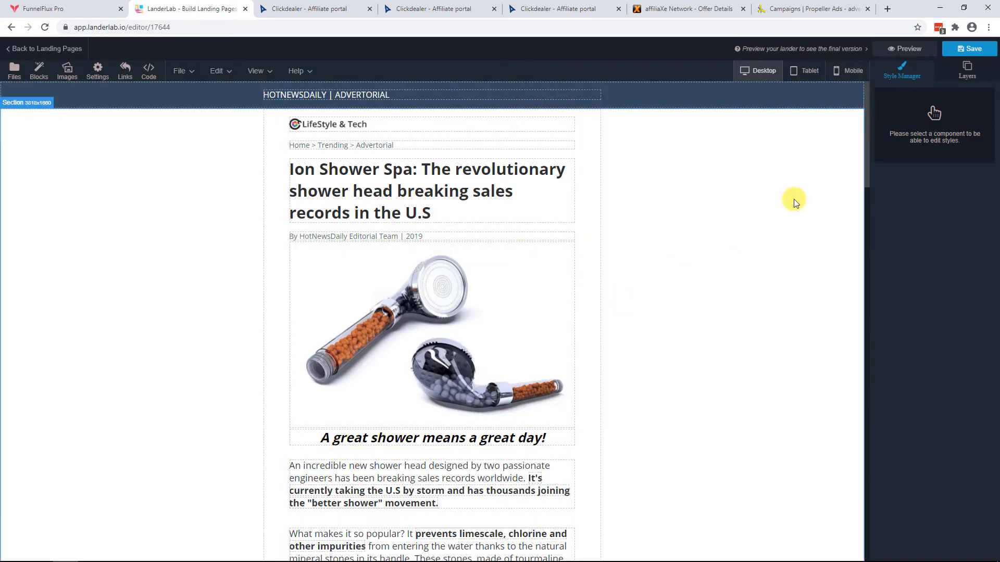
pyautogui.click(962, 53)
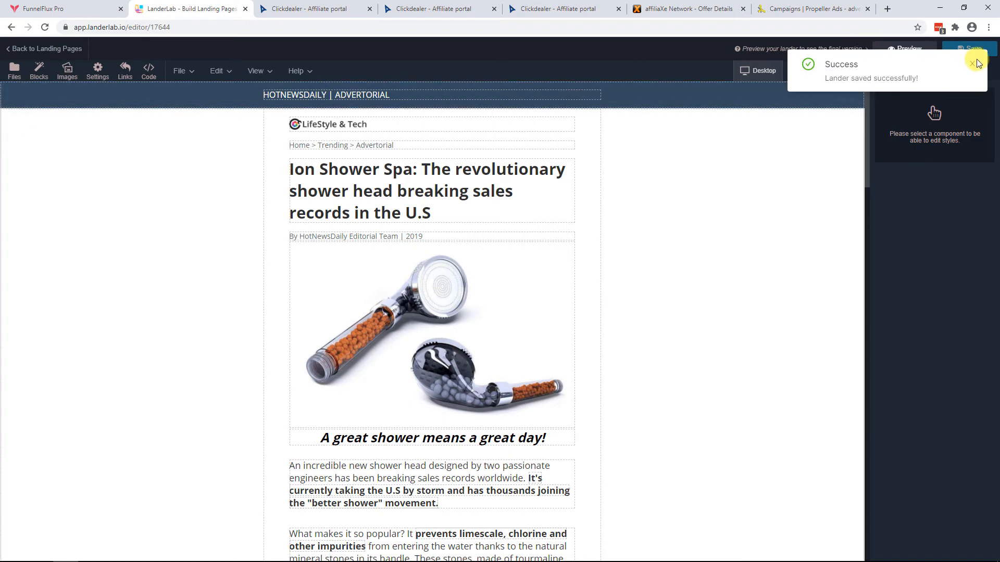
pyautogui.click(973, 64)
# Publish Test Lander for Video to golf.gmer.site/test-lander-for-video, then return to FunnelFlux.
pyautogui.click(23, 49)
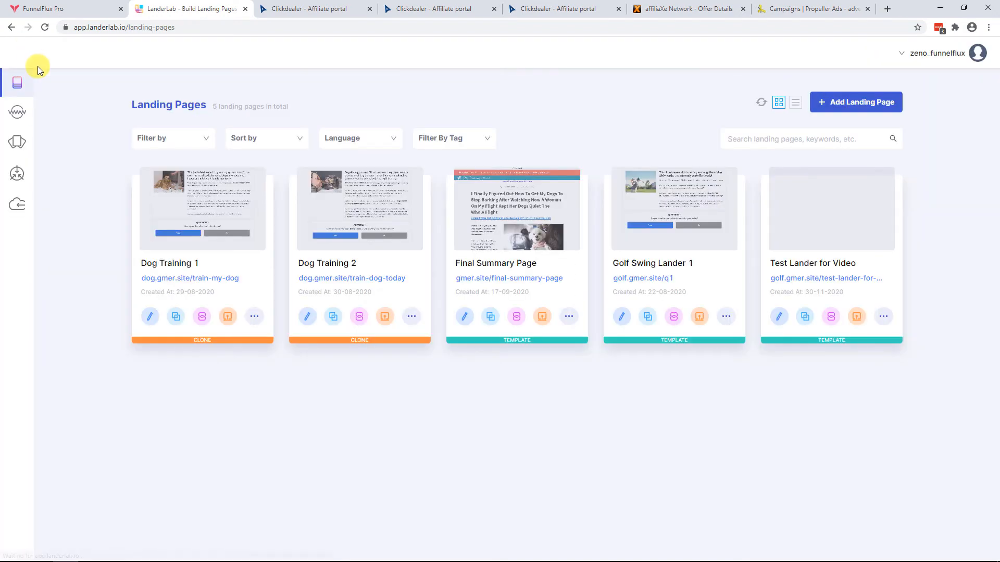
pyautogui.click(854, 320)
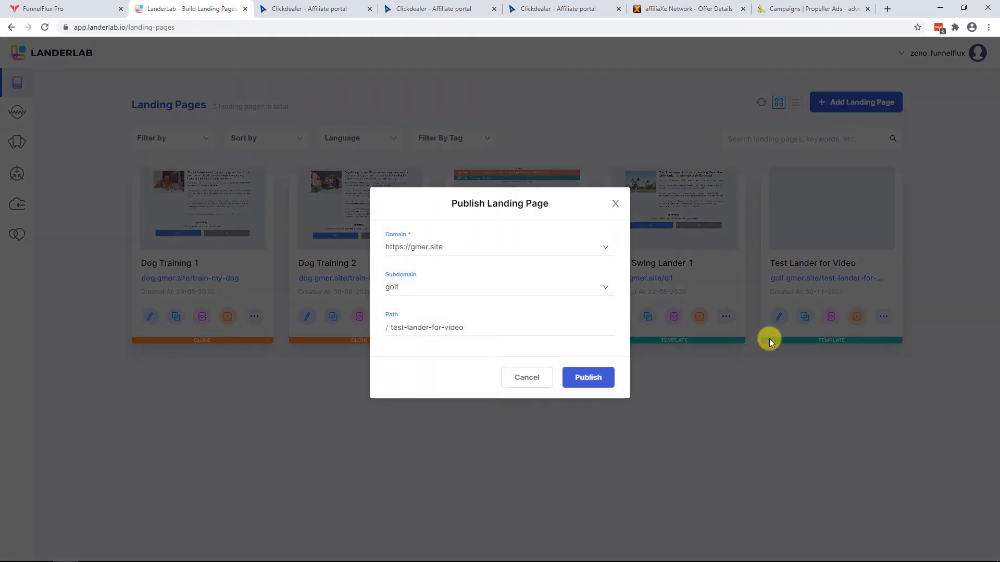
pyautogui.click(592, 376)
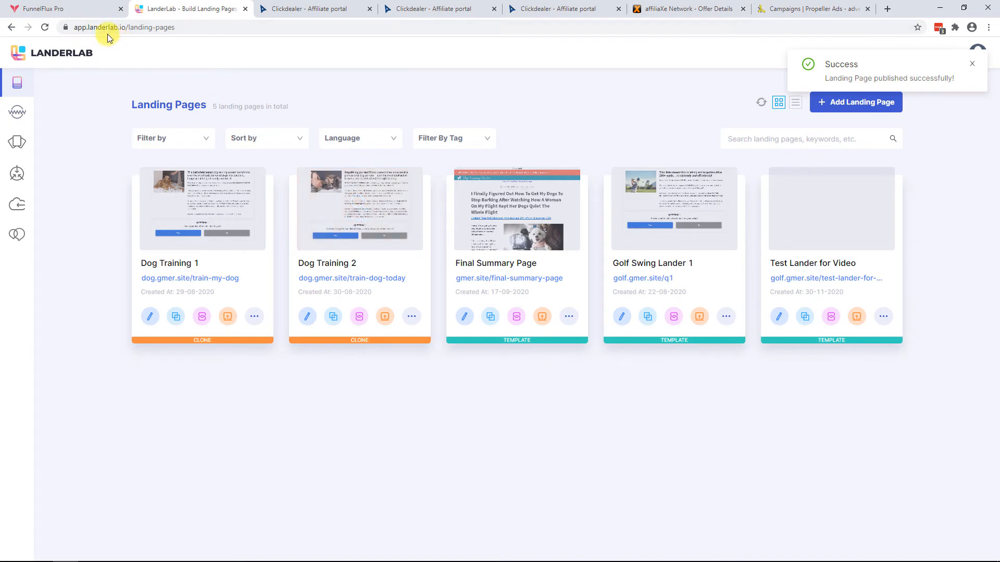
pyautogui.click(79, 6)
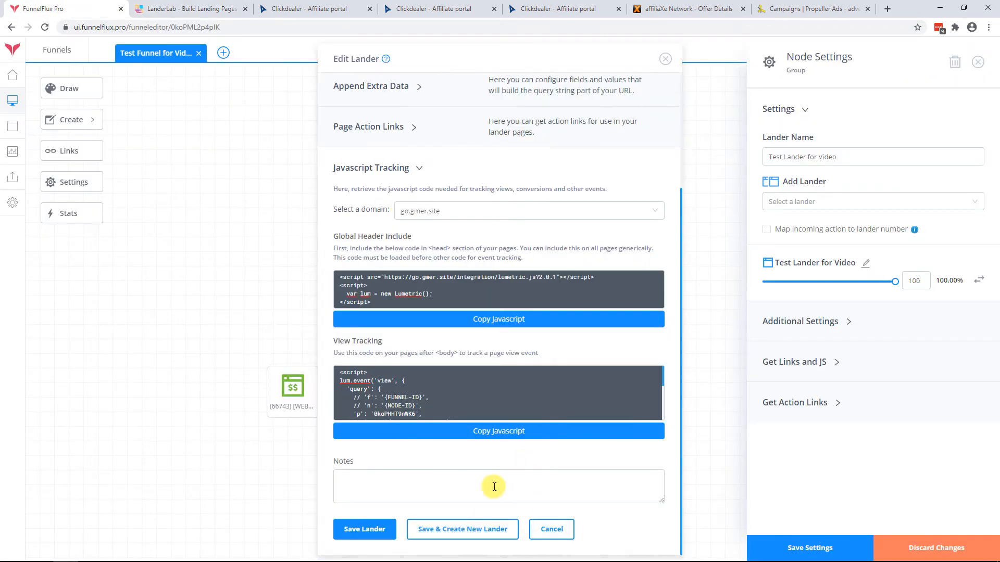
# Save the Test Lander for Video lander and the funnel.
pyautogui.click(366, 530)
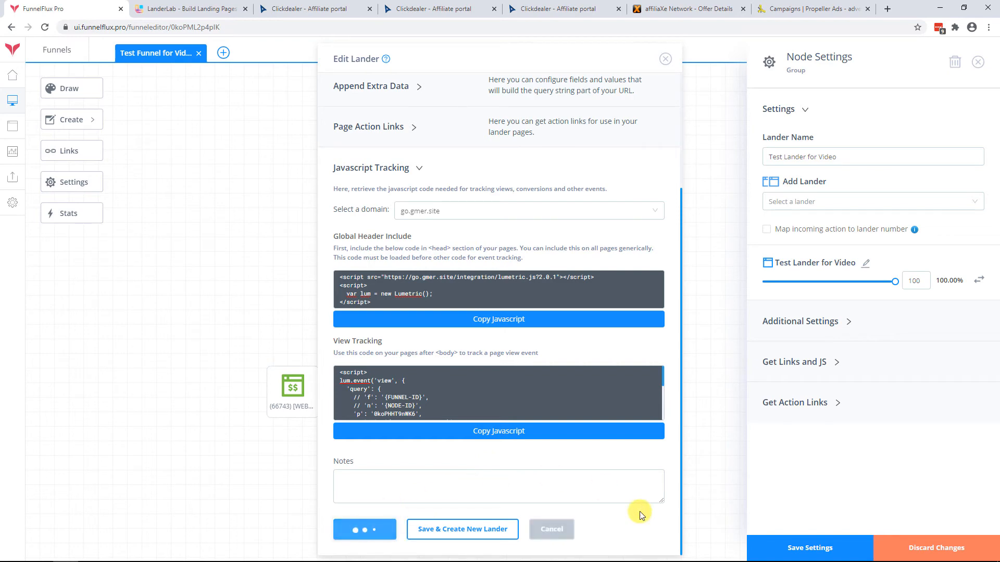
pyautogui.click(904, 546)
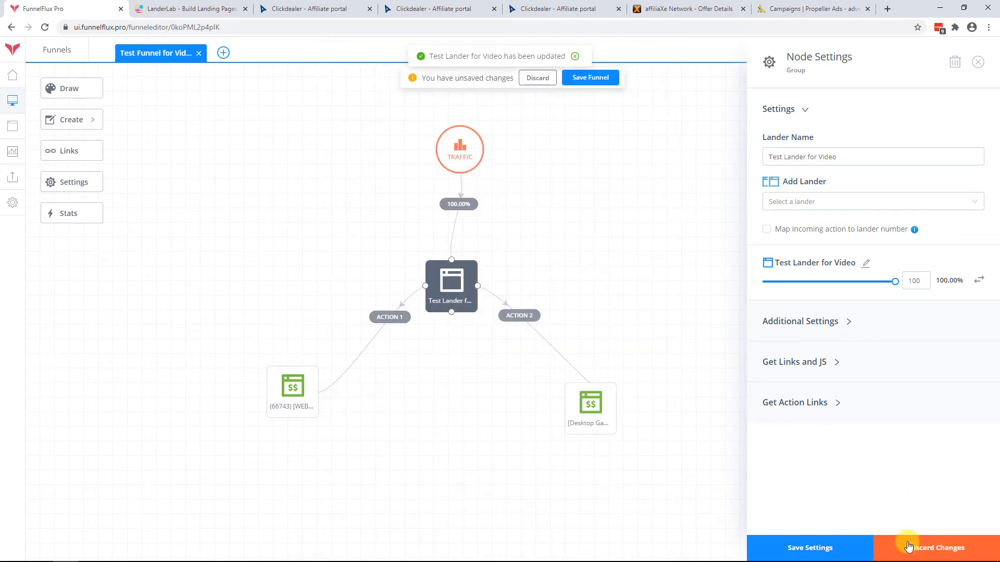
pyautogui.click(572, 79)
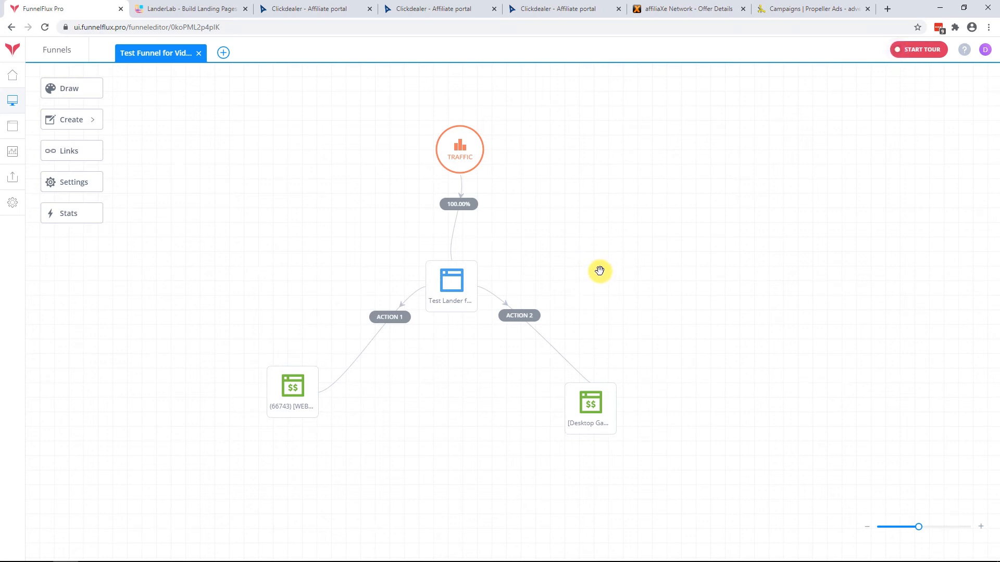
pyautogui.moveTo(633, 249); pyautogui.dragTo(513, 266)
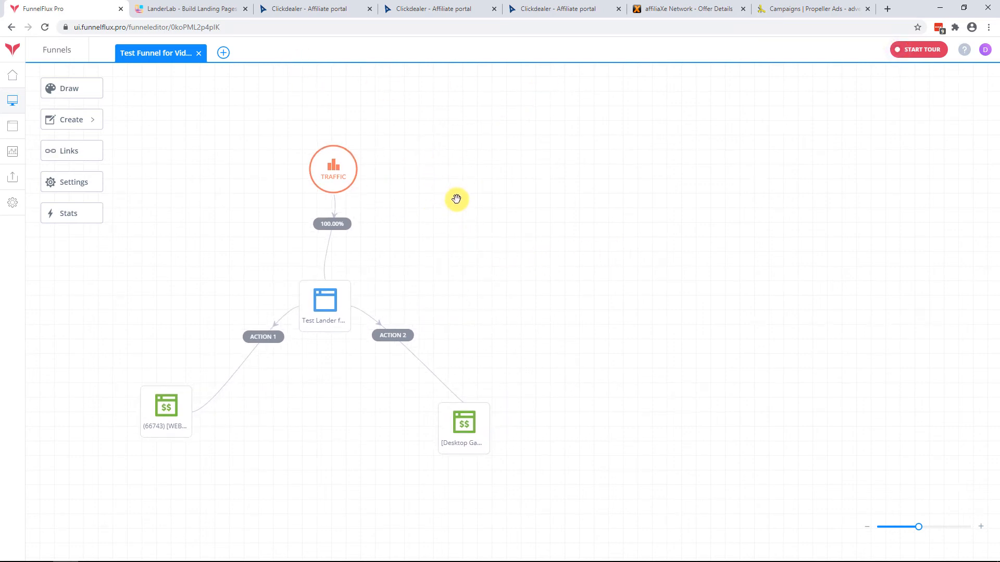
# Copy the TRAFFIC node's entrance link with Bing as source and open an incognito window.
pyautogui.click(339, 174)
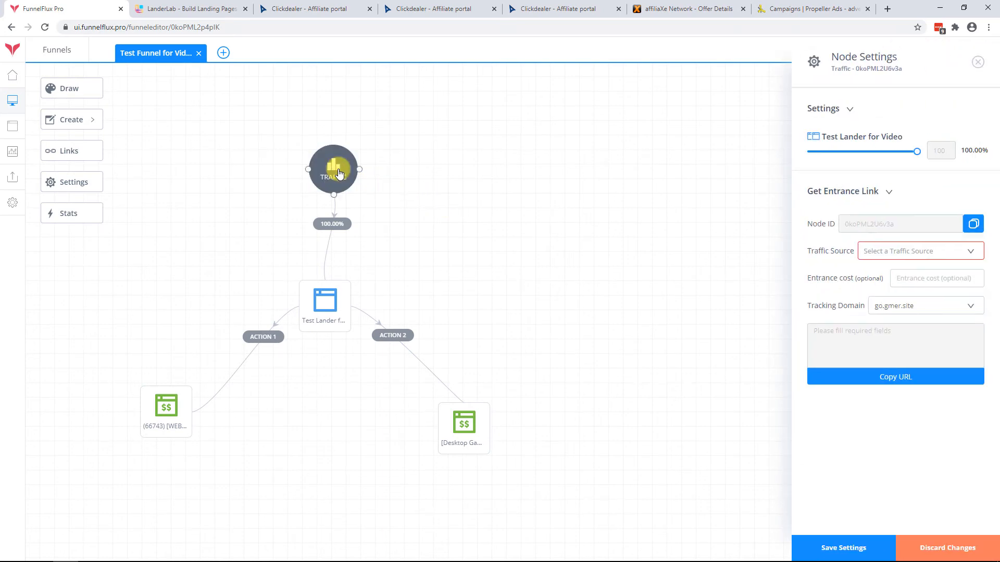
pyautogui.click(909, 253)
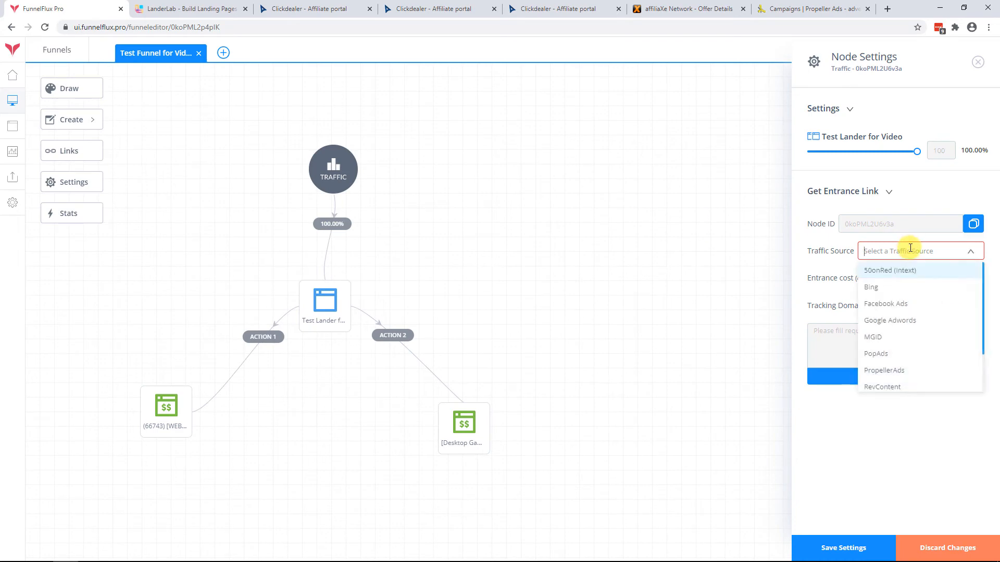
pyautogui.click(890, 290)
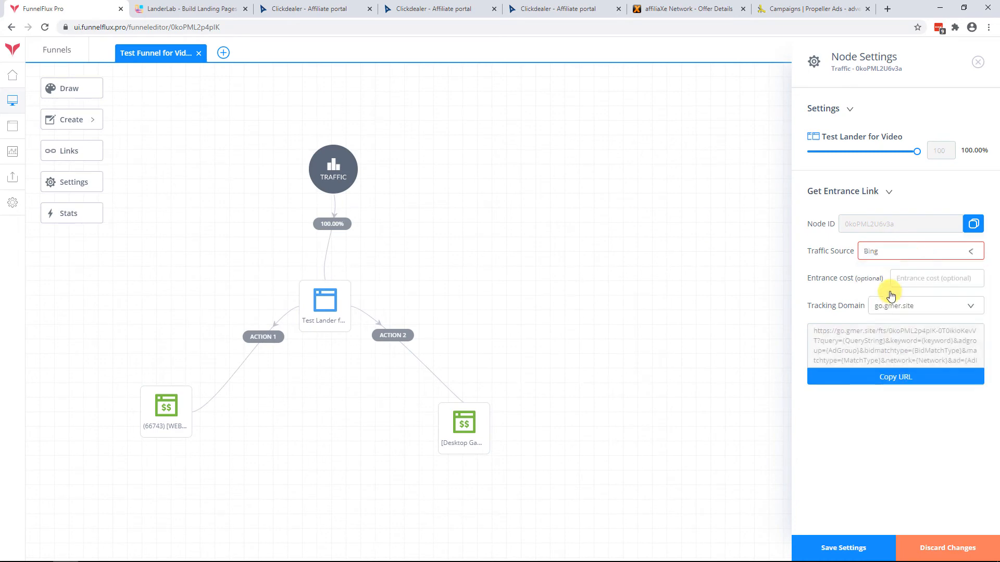
pyautogui.click(906, 379)
pyautogui.hotkey('ctrl', 'shift', 'n')
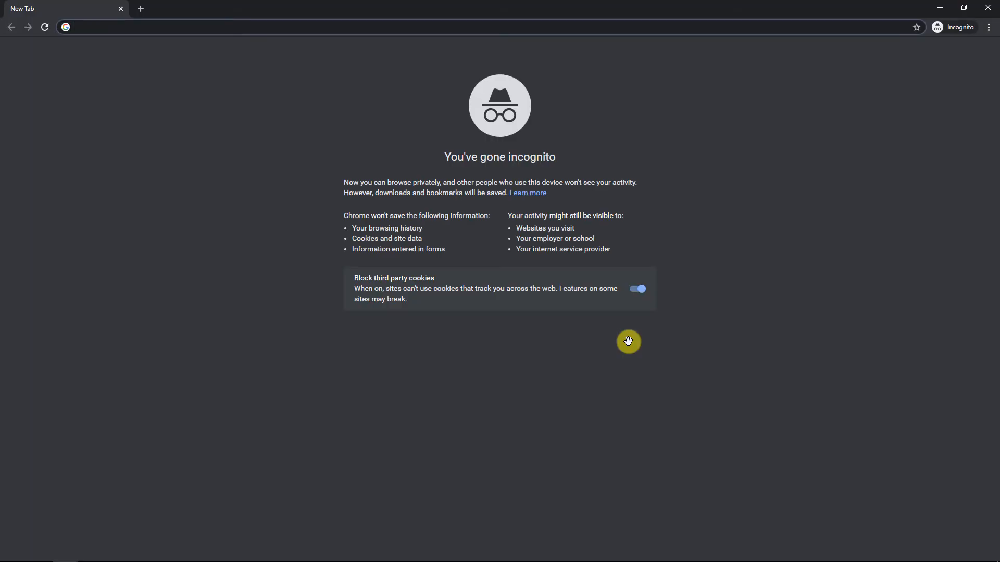
# Load the copied Bing entrance link, landing on the Ion Shower Spa lander.
pyautogui.hotkey('ctrl', 'v')
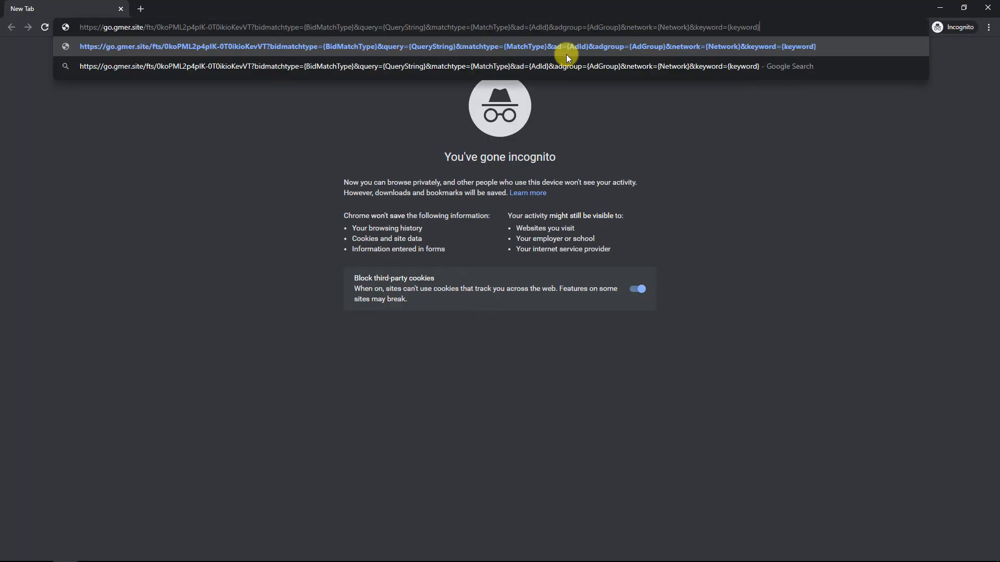
pyautogui.press('Return')
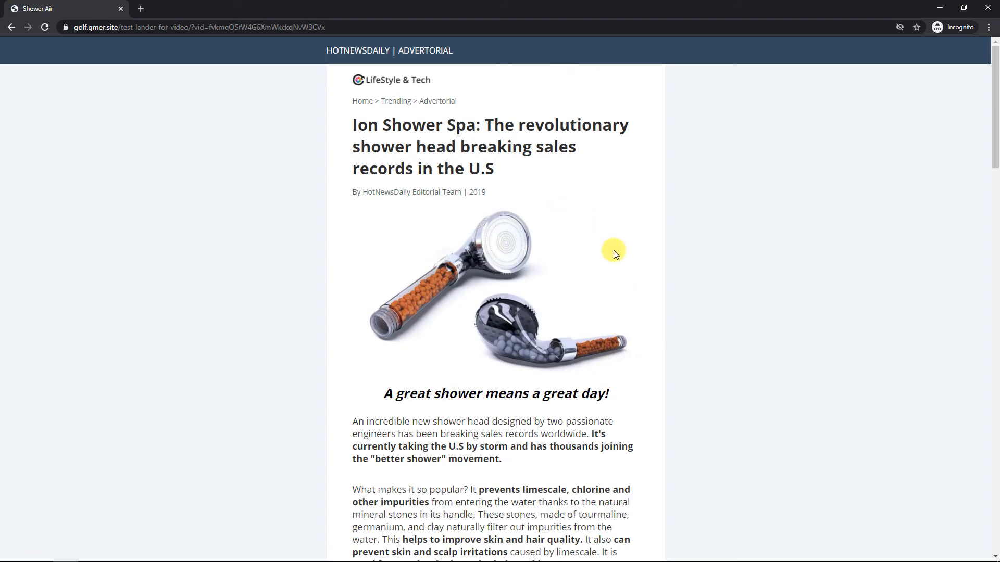
pyautogui.scroll(-5, 609, 260)
pyautogui.scroll(-20, 598, 333)
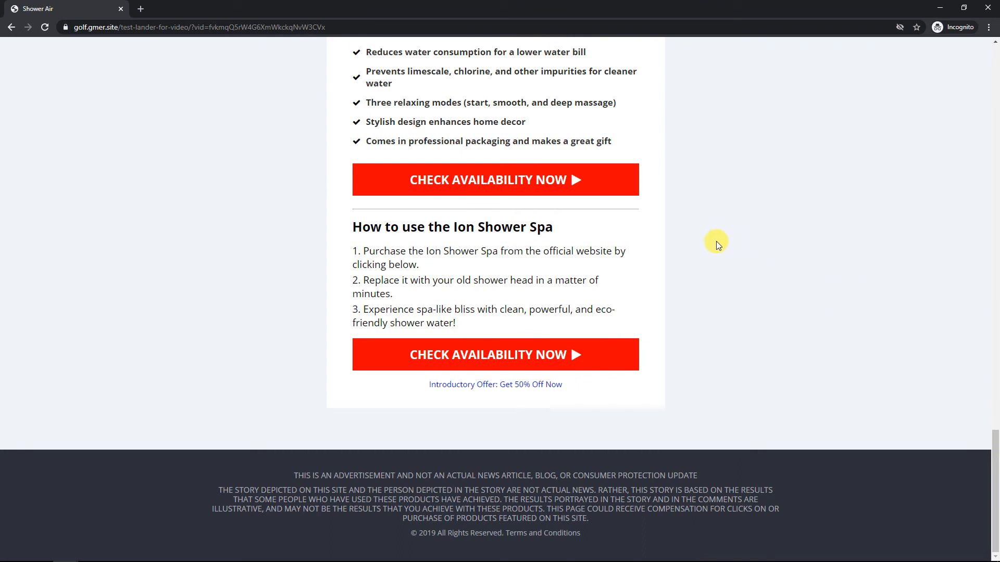
# Test the lander's upper and lower CHECK AVAILABILITY NOW buttons.
pyautogui.click(485, 180)
pyautogui.click(457, 183)
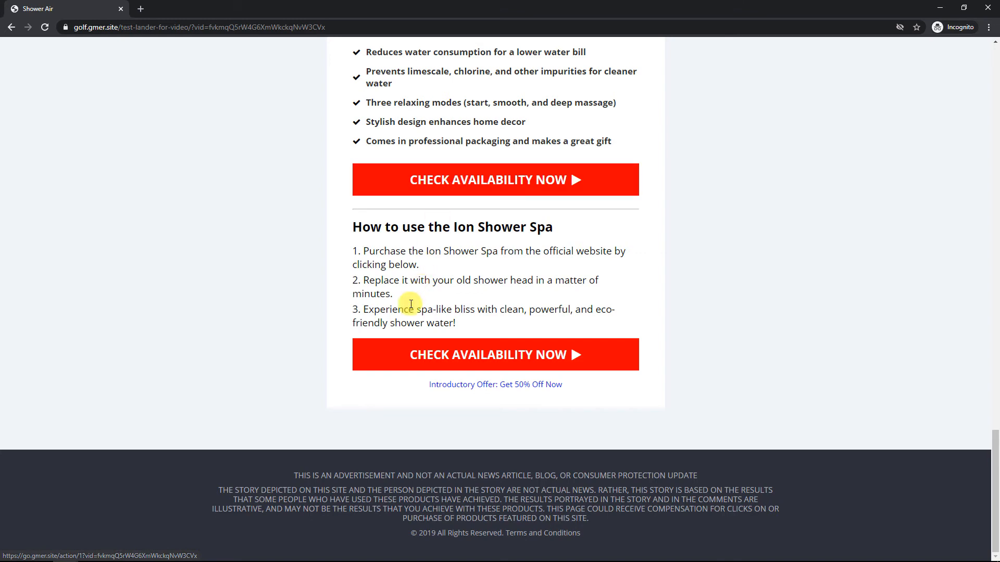
pyautogui.click(396, 354)
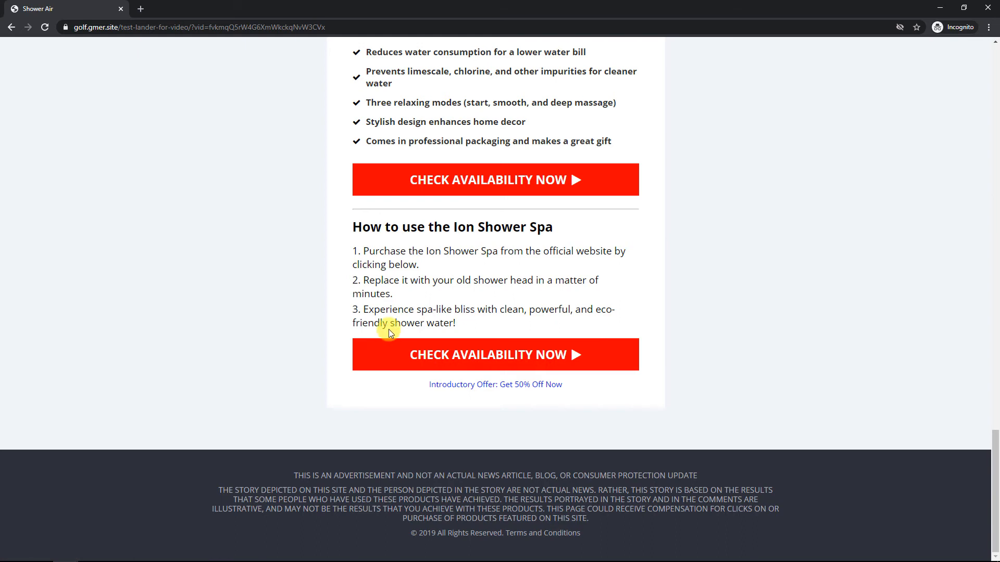
pyautogui.scroll(1, 410, 335)
pyautogui.click(416, 234)
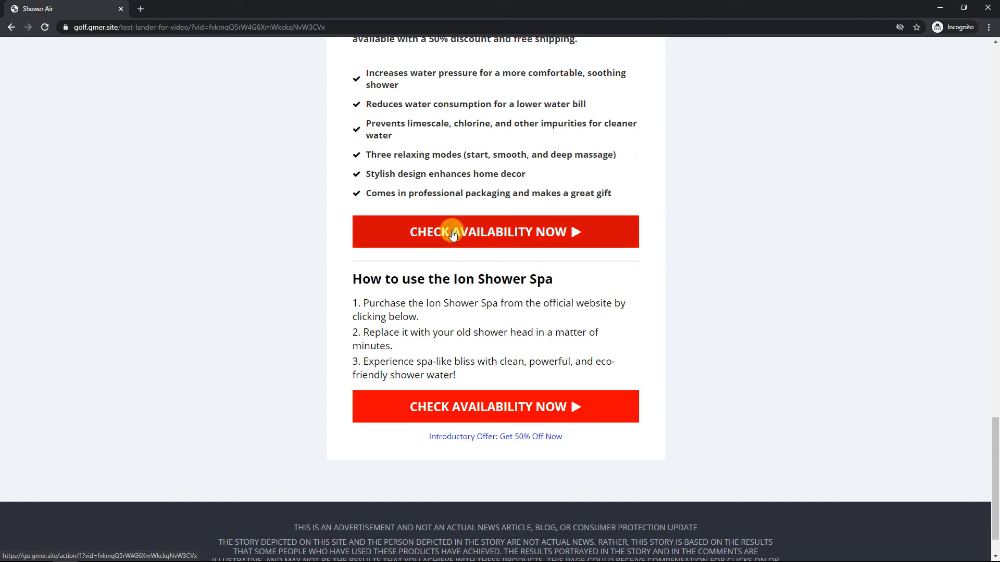
# With DevTools' Network panel open, click the lander's CHECK AVAILABILITY NOW button.
pyautogui.hotkey('ctrl', 'shift', 'i')
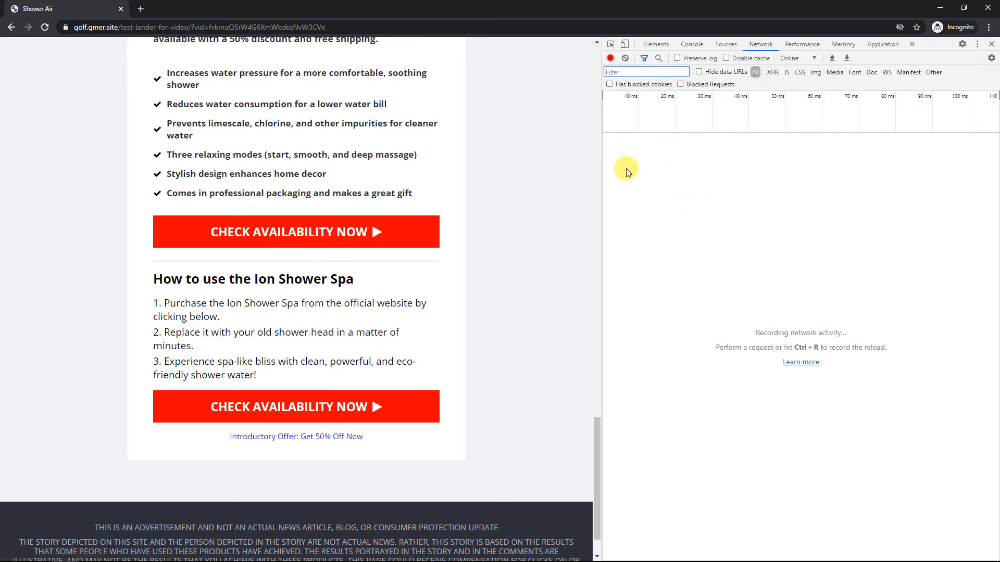
pyautogui.hotkey('ctrl', 'shift', 'i')
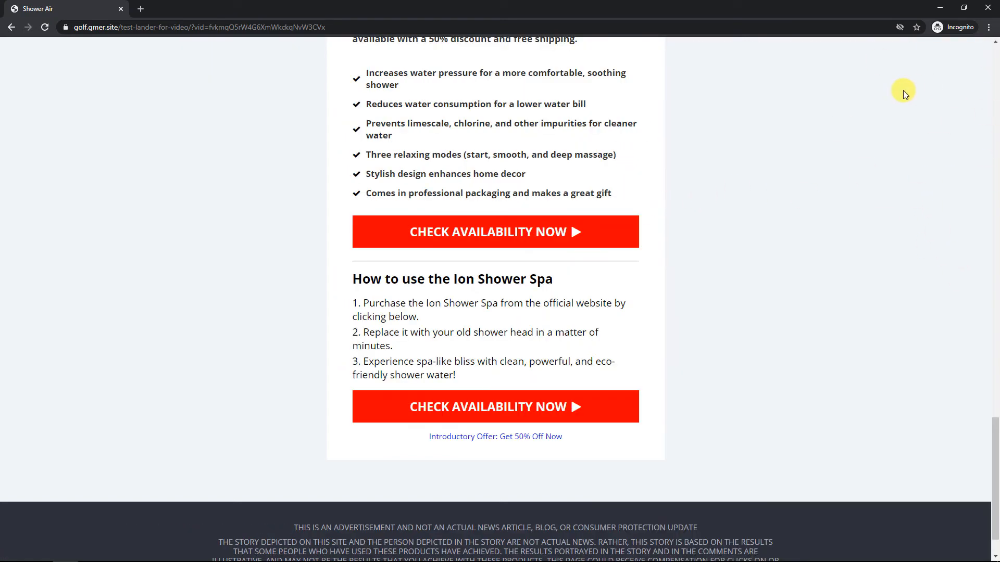
pyautogui.hotkey('ctrl', 'shift', 'i')
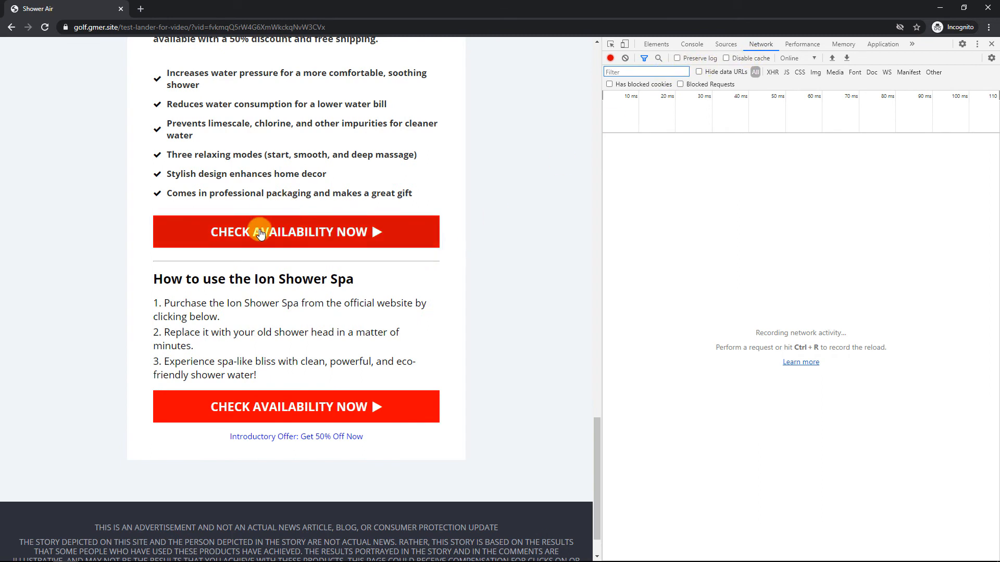
pyautogui.click(281, 234)
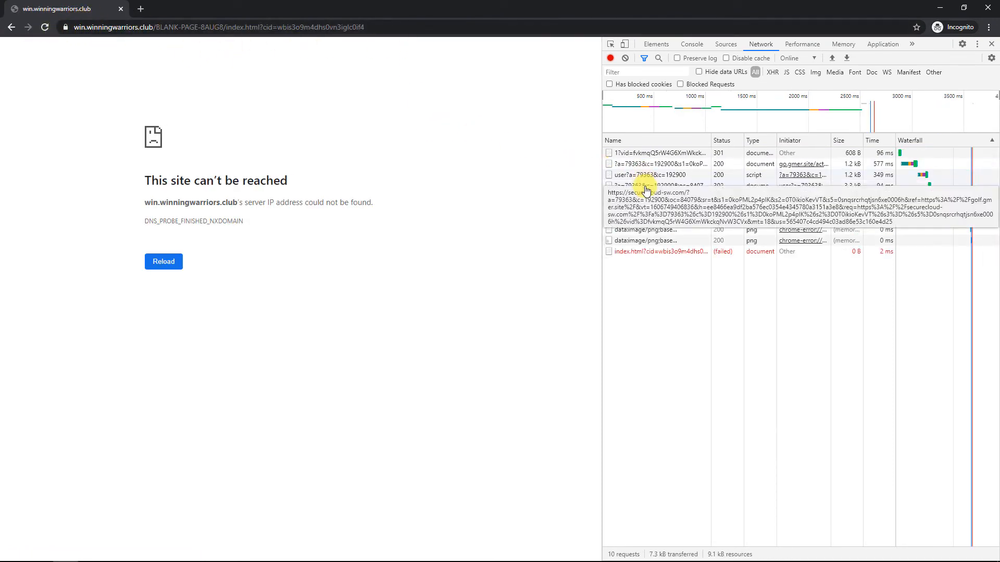
# Inspect the two redirect requests' full Request URLs, then close the incognito window.
pyautogui.click(633, 153)
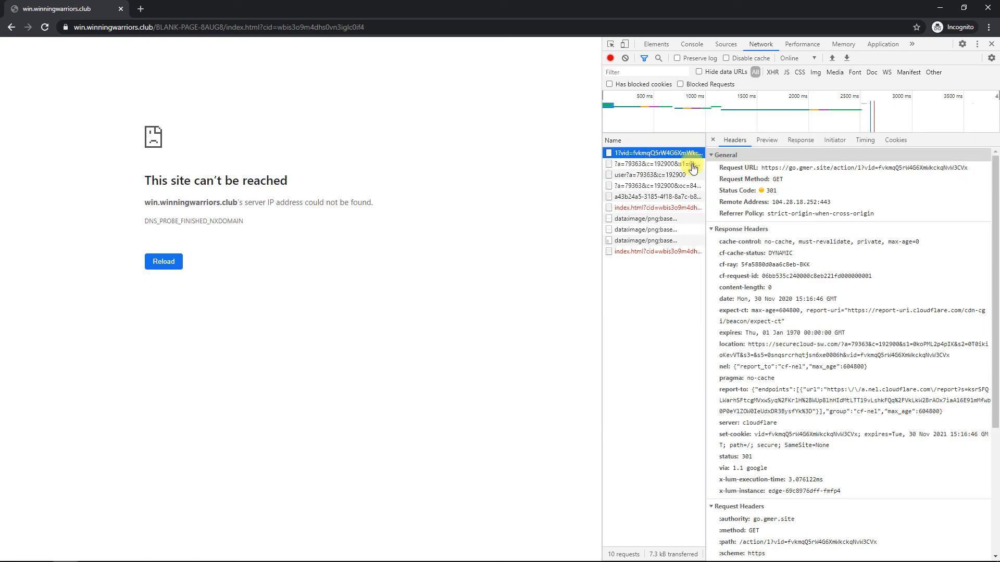
pyautogui.moveTo(973, 168); pyautogui.dragTo(768, 174)
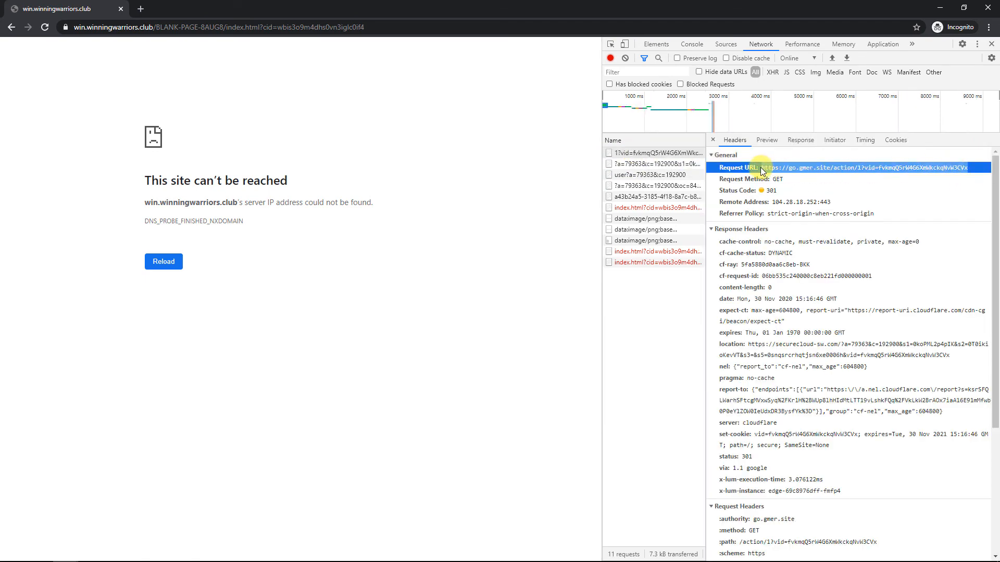
pyautogui.click(637, 164)
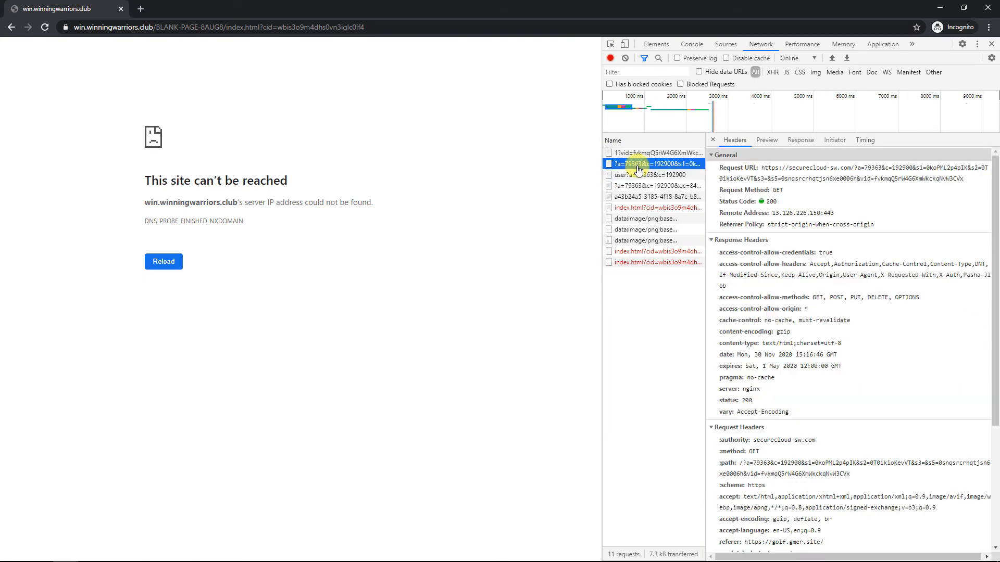
pyautogui.tripleClick(970, 172)
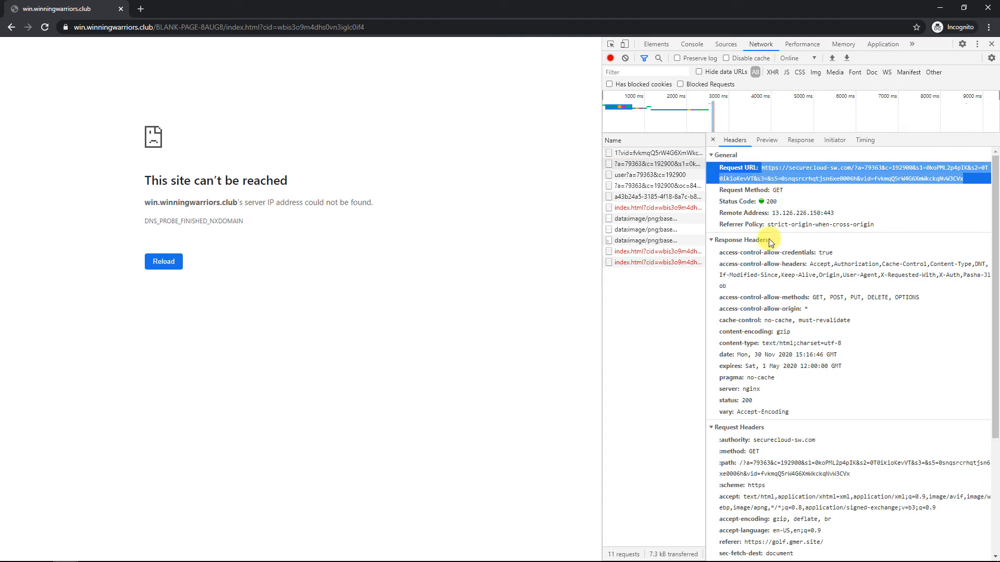
pyautogui.click(807, 177)
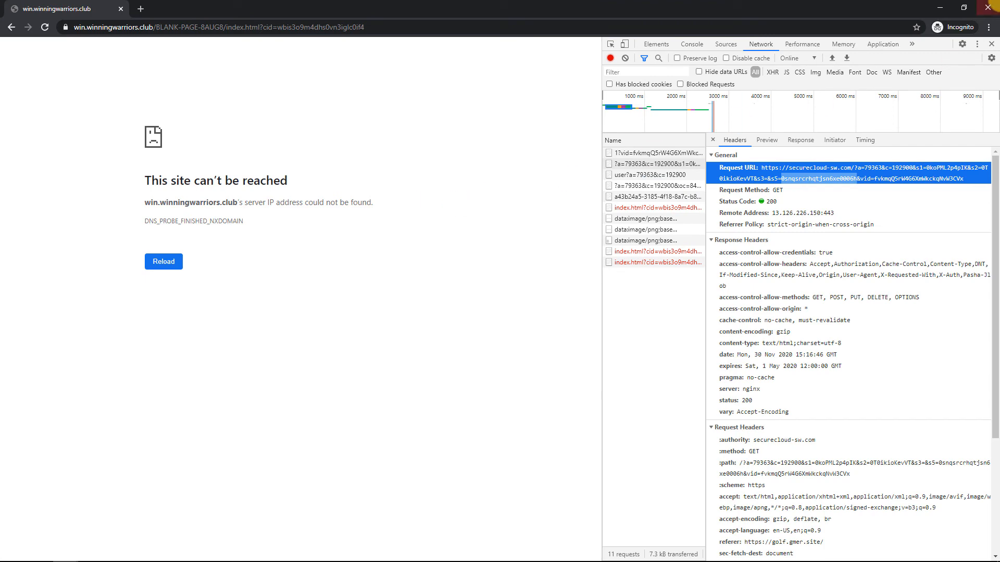
pyautogui.click(988, 8)
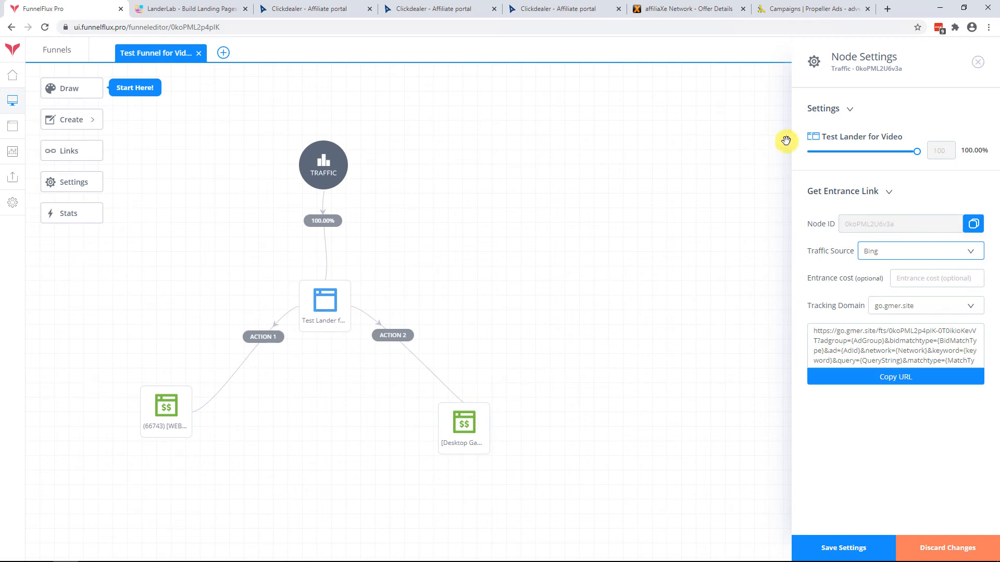
# Check the traffic node's PropellerAds source in the funnel editor, then discard the node changes.
pyautogui.click(781, 5)
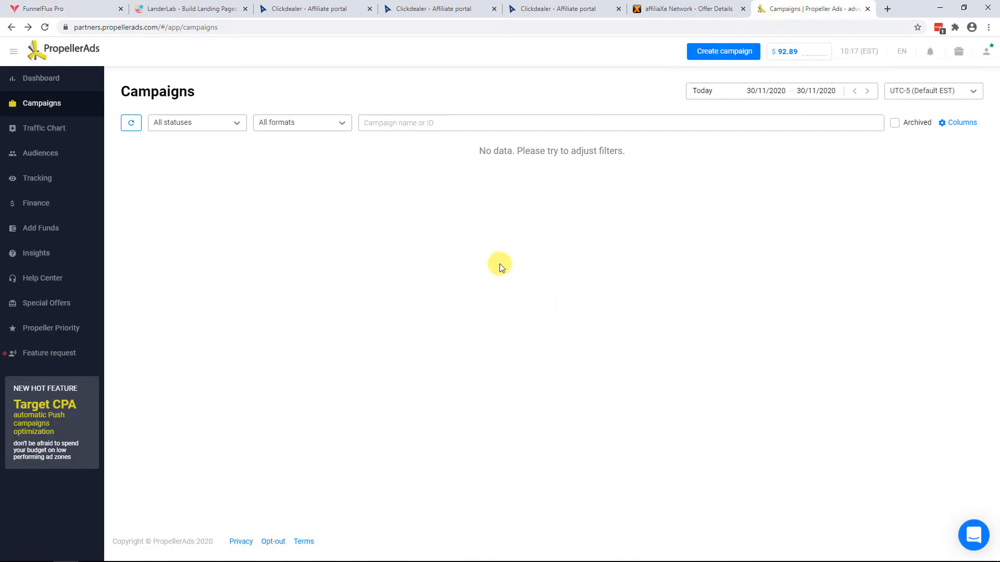
pyautogui.click(38, 8)
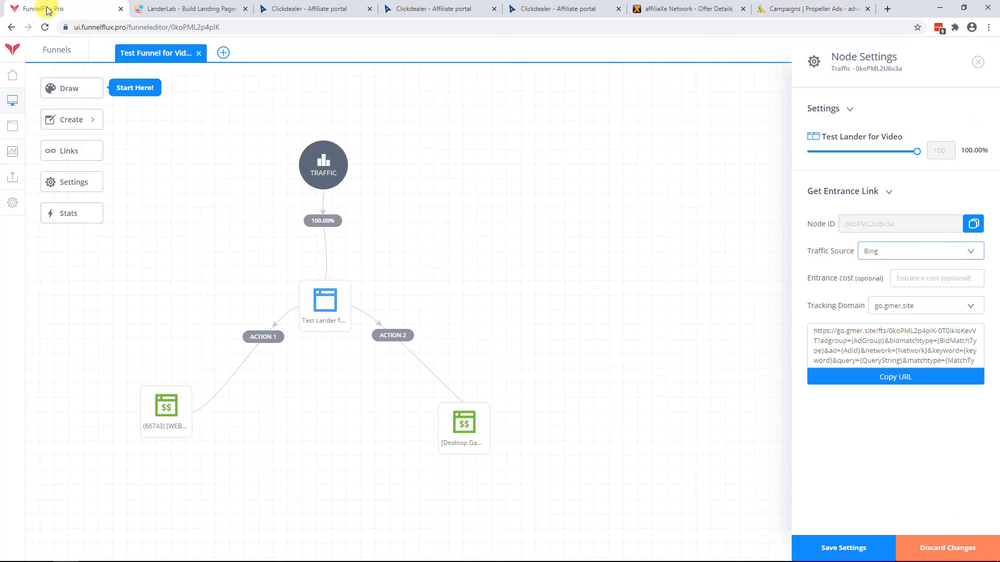
pyautogui.click(896, 253)
pyautogui.scroll(-2, 900, 364)
pyautogui.click(889, 333)
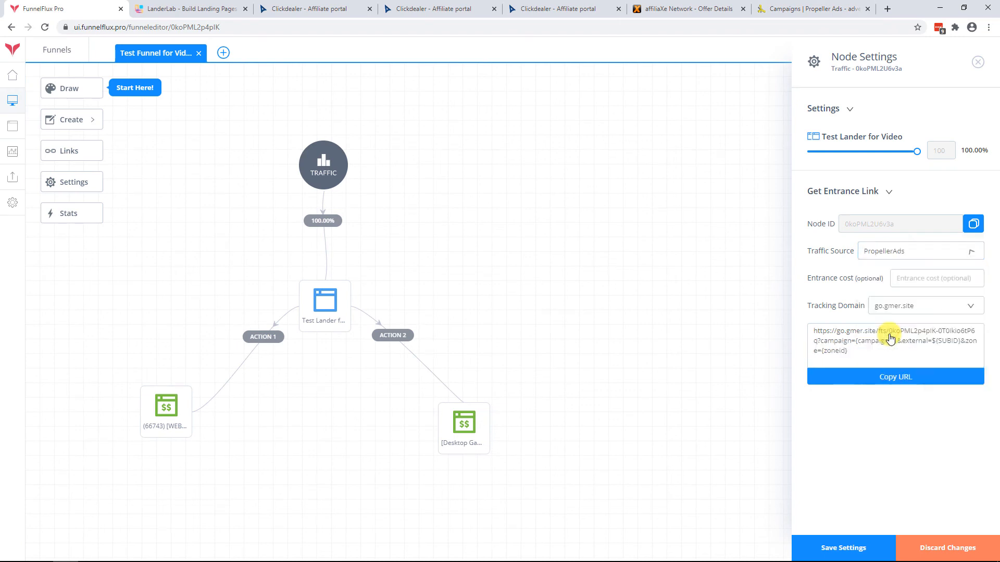
pyautogui.click(927, 550)
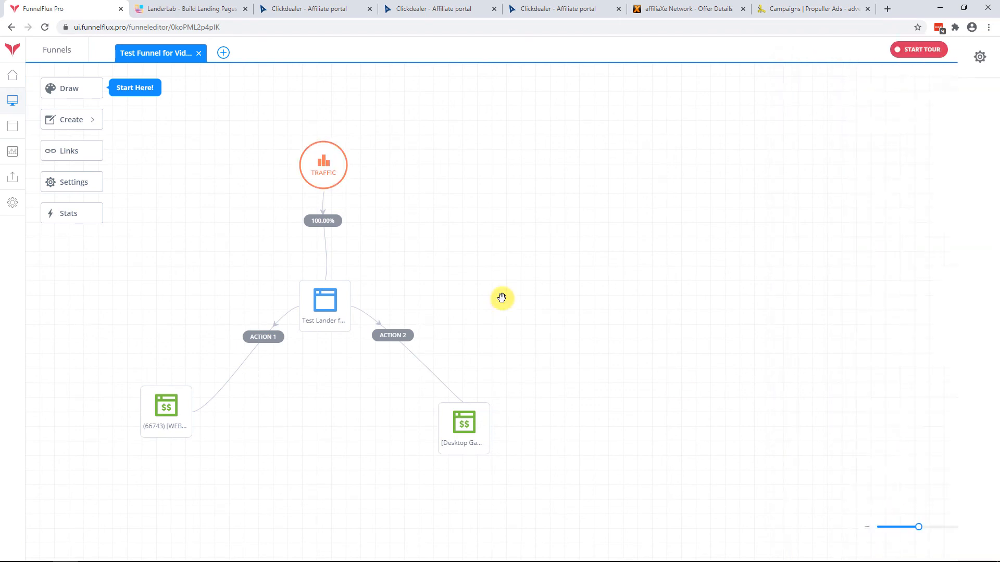
# Start a new traffic source from the PropellerAds template with category Pops.
pyautogui.click(14, 134)
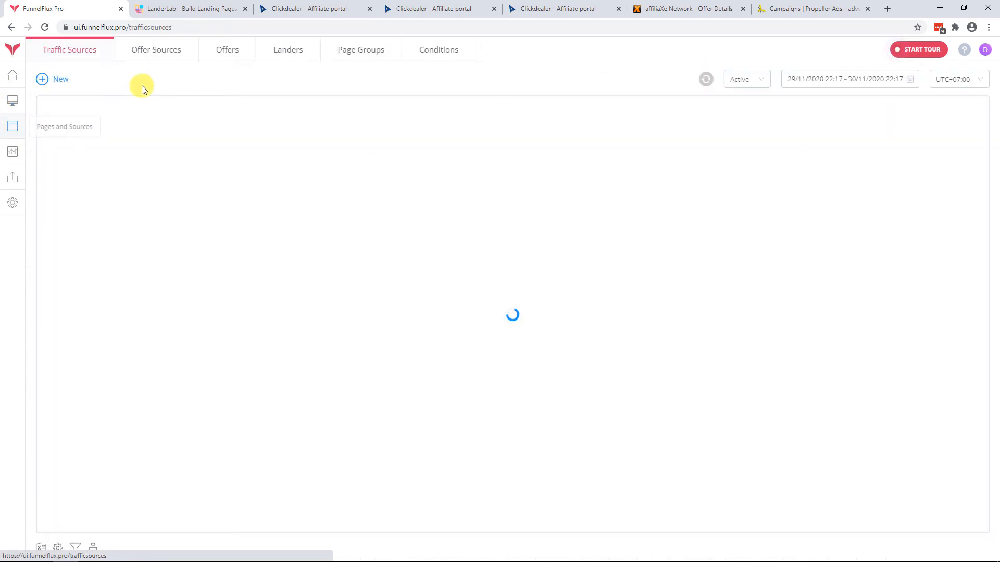
pyautogui.click(43, 81)
pyautogui.click(401, 175)
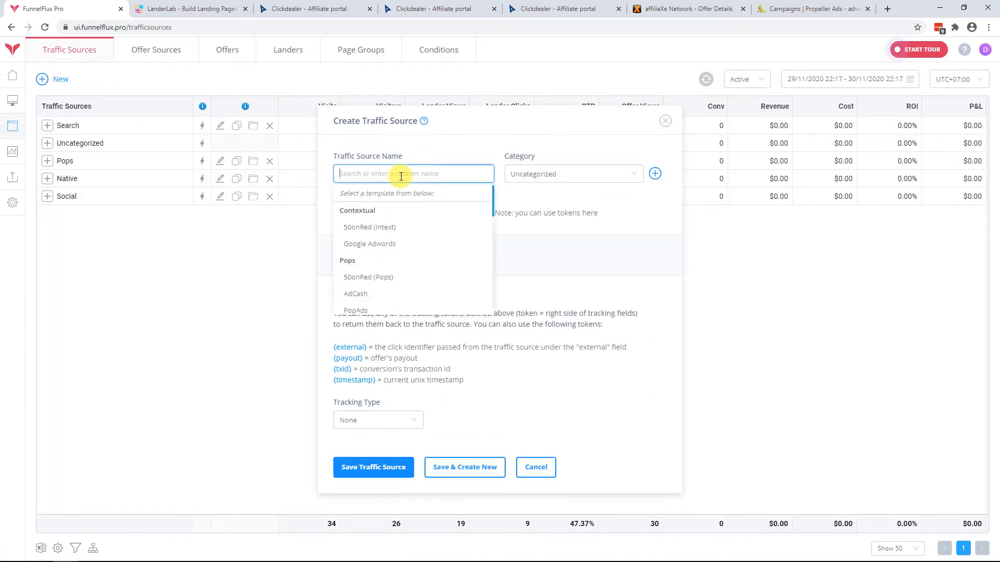
pyautogui.write('Prop')
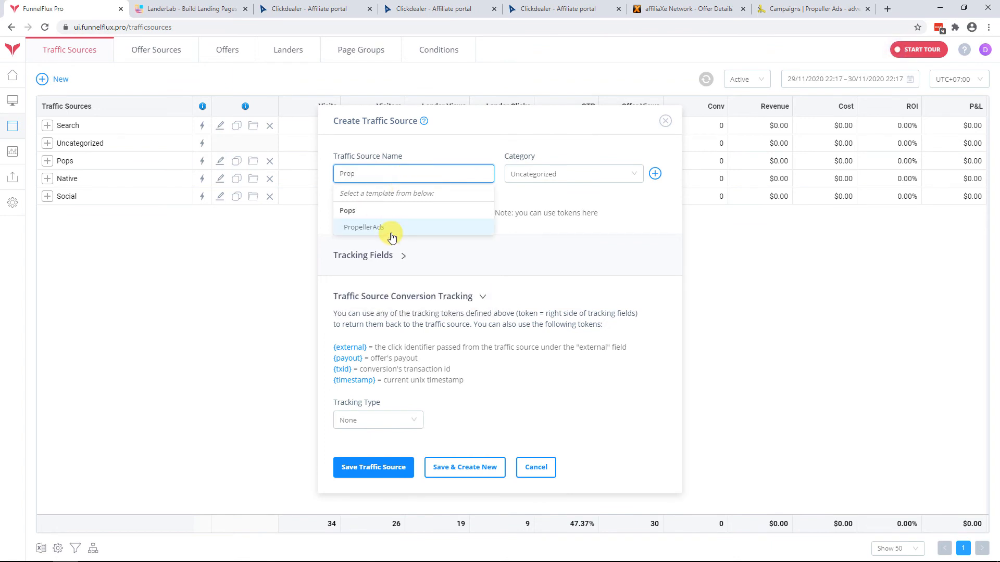
pyautogui.click(391, 232)
pyautogui.click(564, 111)
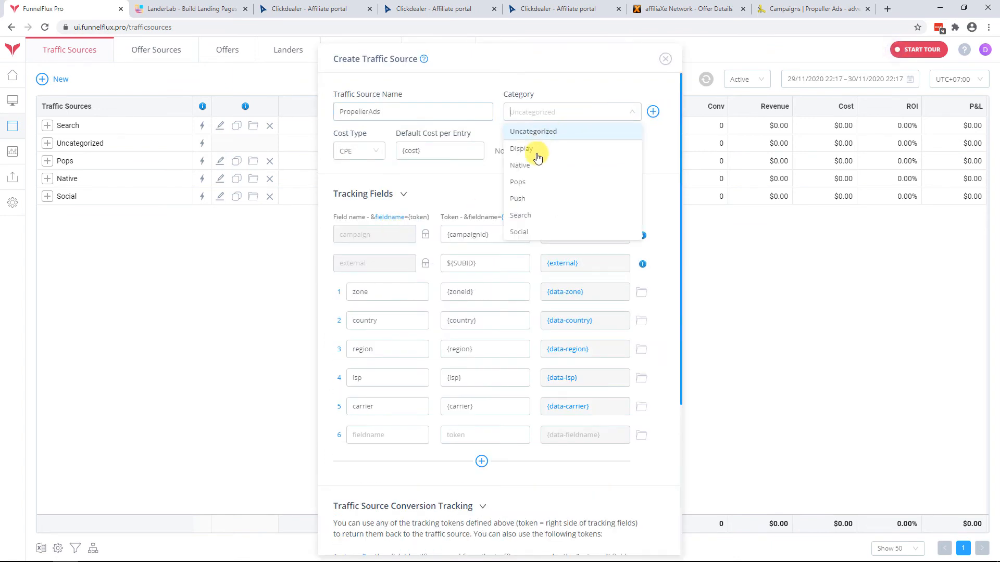
pyautogui.click(528, 188)
# Name the source 'PropellerAds 2' and reopen the Tracking Fields section.
pyautogui.click(406, 110)
pyautogui.write('@')
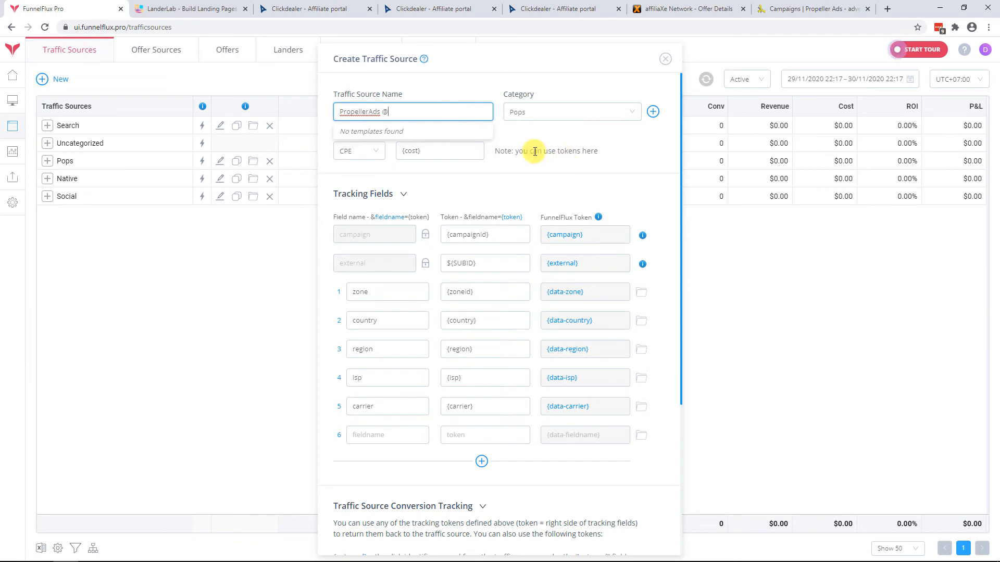
pyautogui.press('BackSpace')
pyautogui.write('2')
pyautogui.click(637, 181)
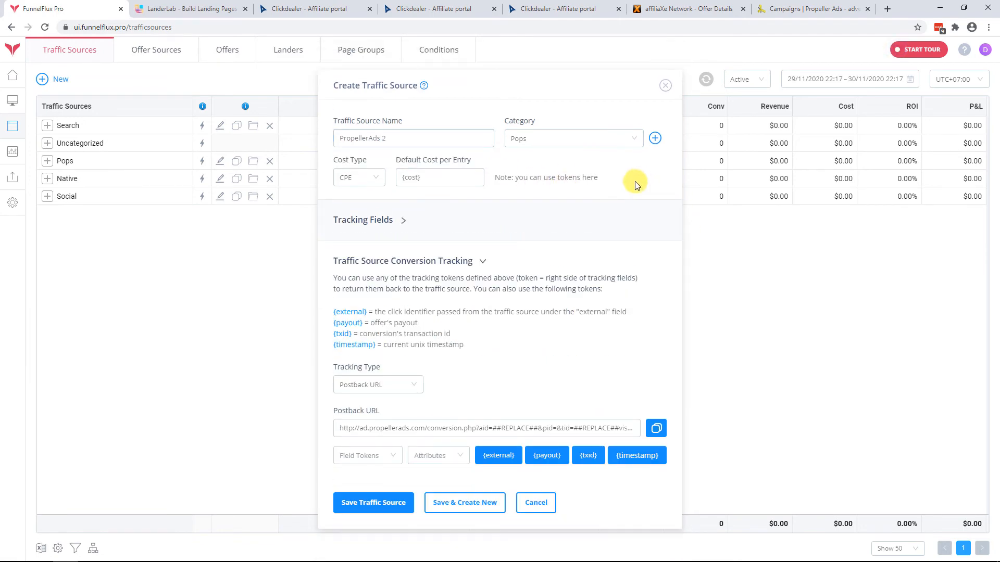
pyautogui.click(422, 215)
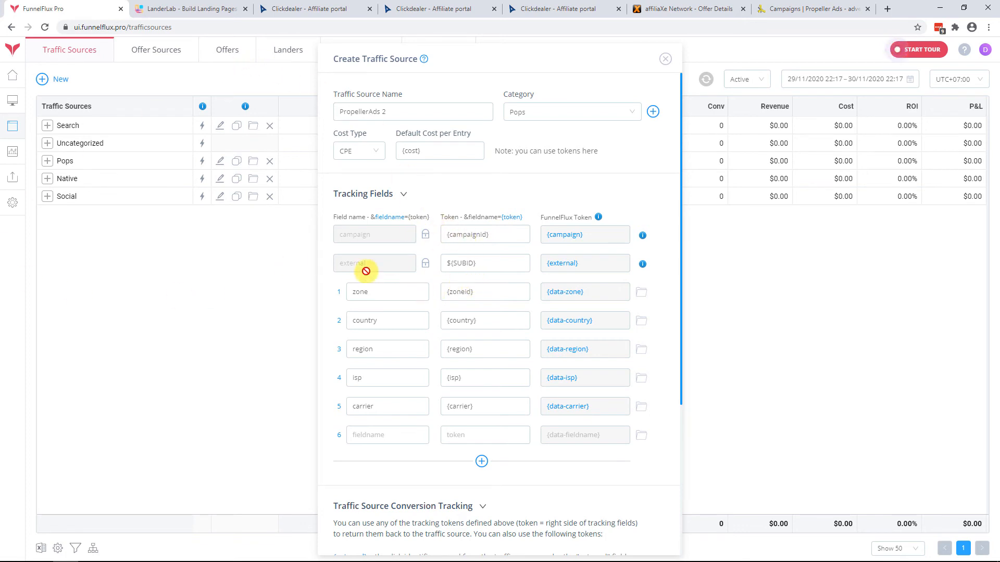
# Review the external ${SUBID} token and the zone, country, region, isp and carrier fields.
pyautogui.moveTo(335, 263); pyautogui.dragTo(364, 263)
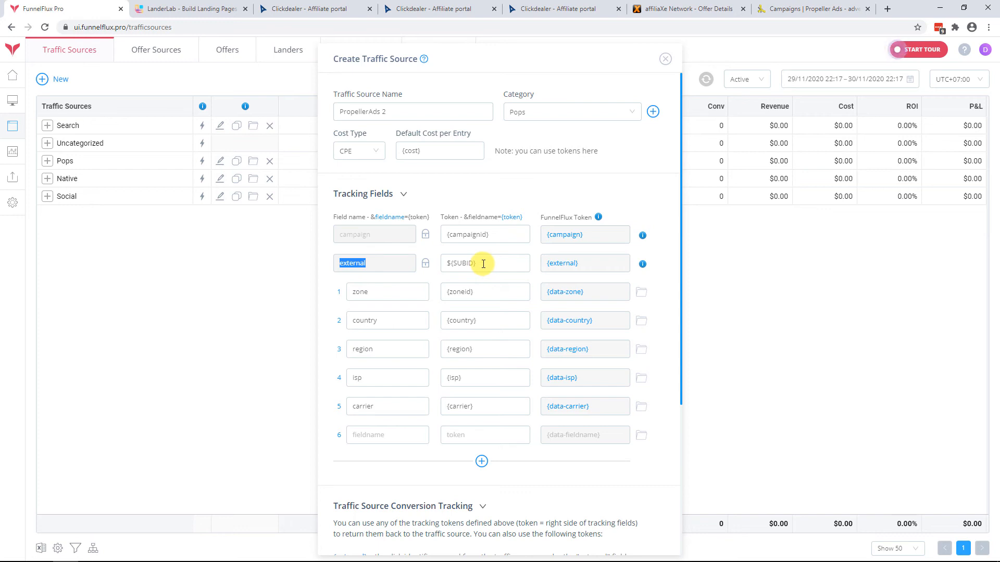
pyautogui.moveTo(503, 263); pyautogui.dragTo(441, 263)
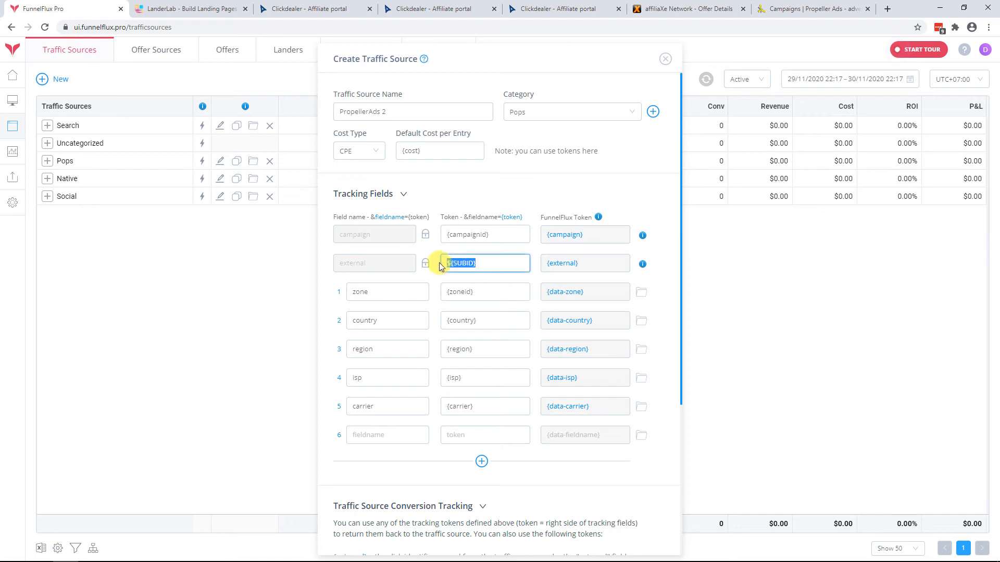
pyautogui.click(396, 289)
pyautogui.click(382, 315)
pyautogui.click(379, 353)
pyautogui.click(383, 379)
pyautogui.click(387, 408)
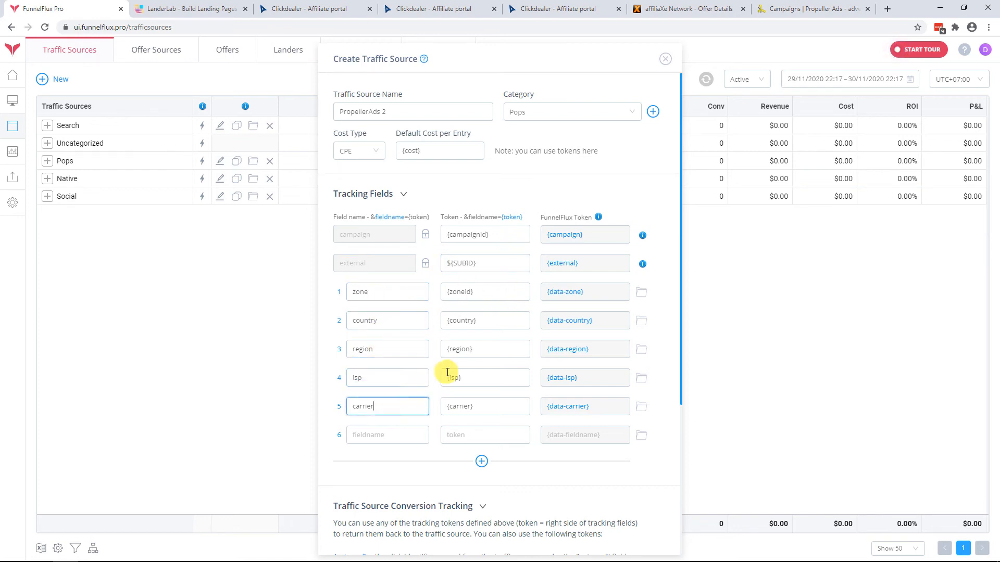
pyautogui.click(835, 7)
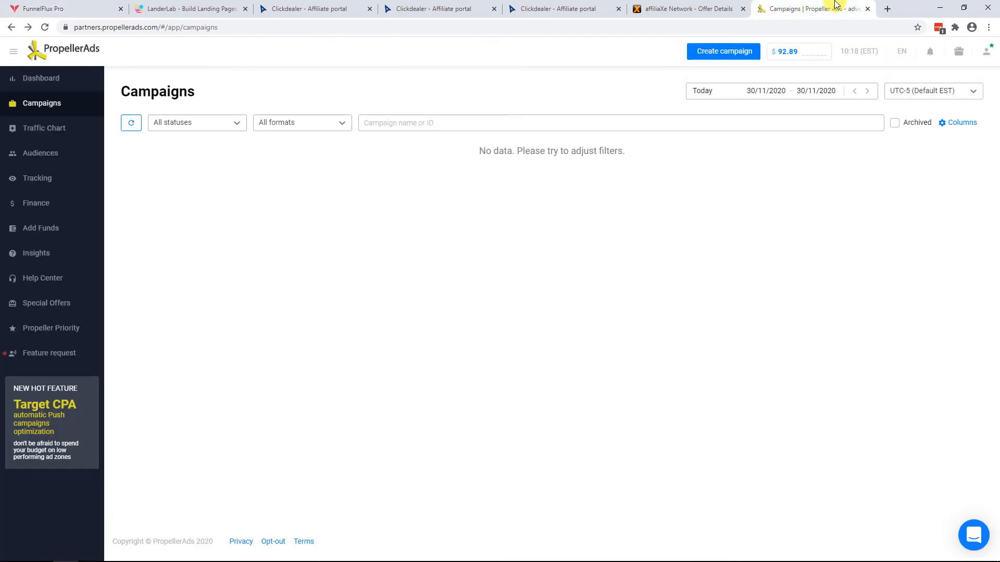
# Check the ${SUBID} click-id token in a new PropellerAds campaign's Target URL example.
pyautogui.click(711, 52)
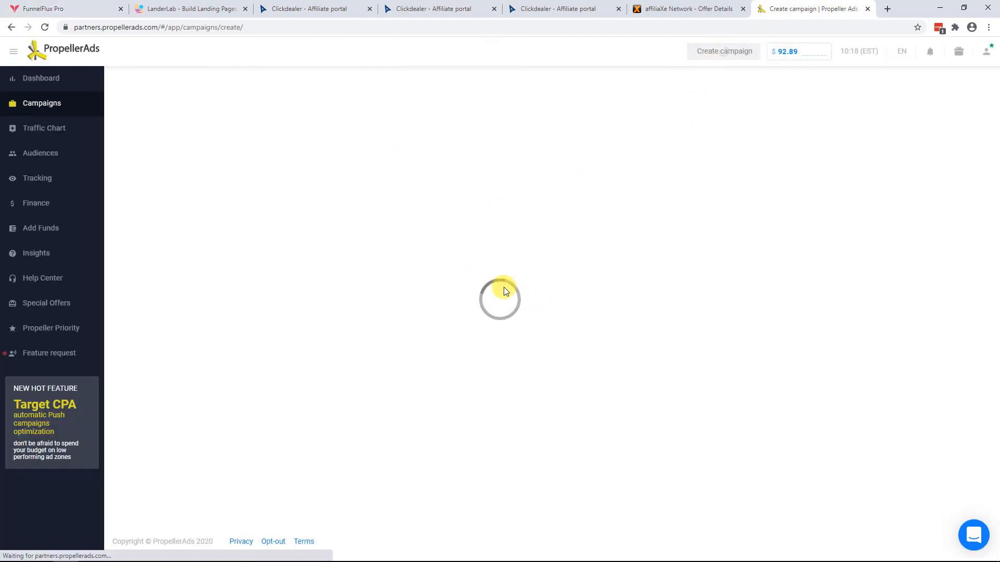
pyautogui.scroll(-3, 605, 307)
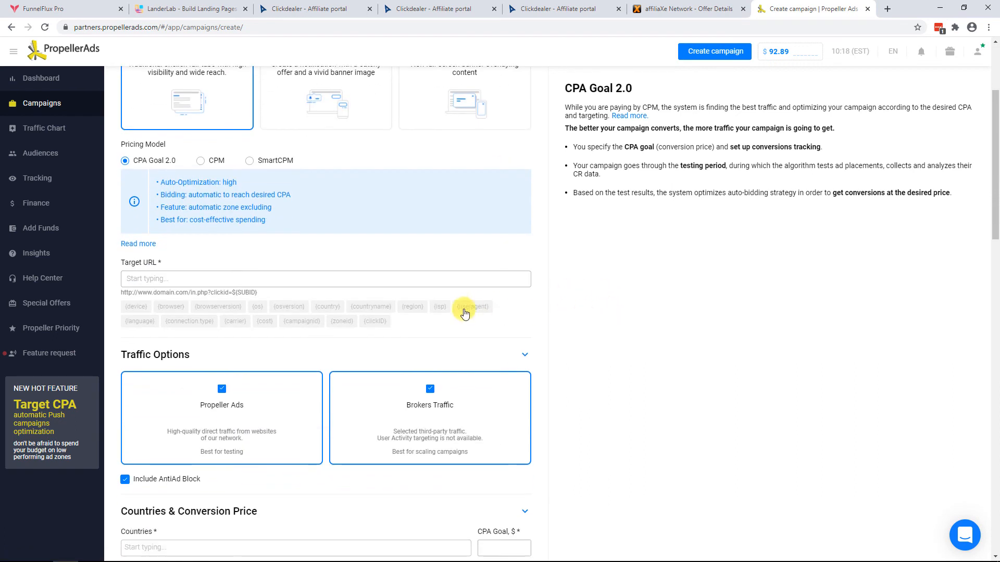
pyautogui.click(176, 284)
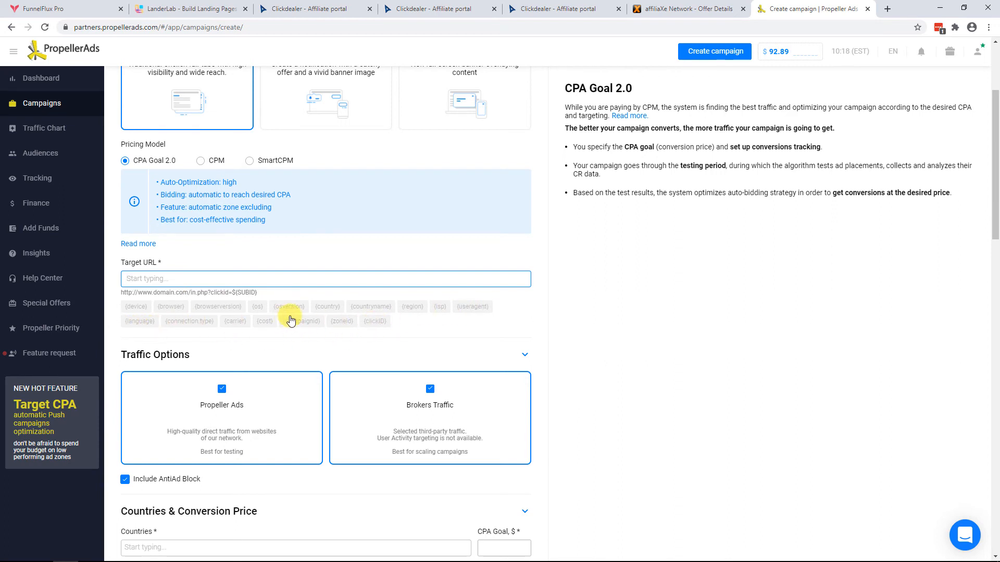
pyautogui.moveTo(258, 292); pyautogui.dragTo(232, 293)
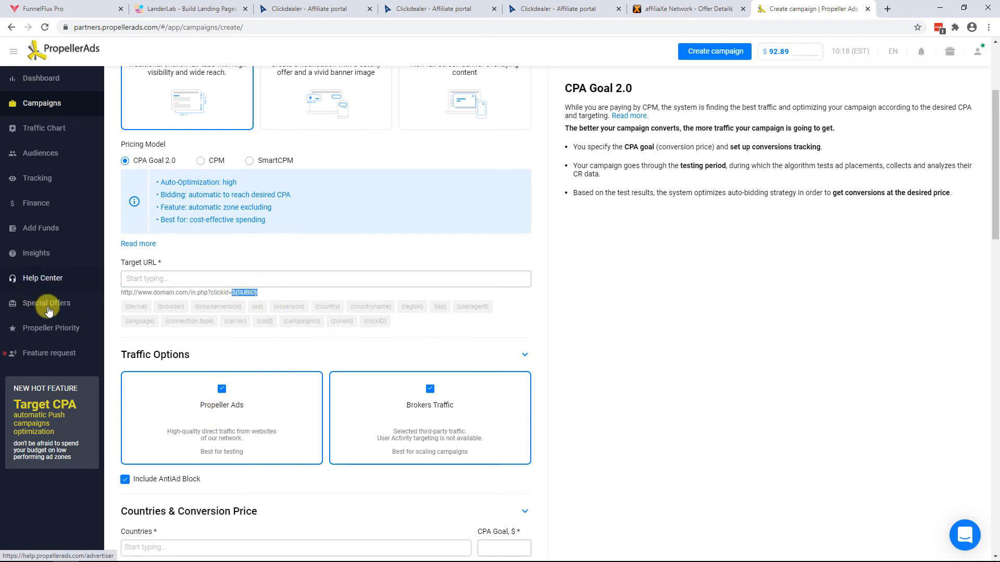
pyautogui.click(57, 180)
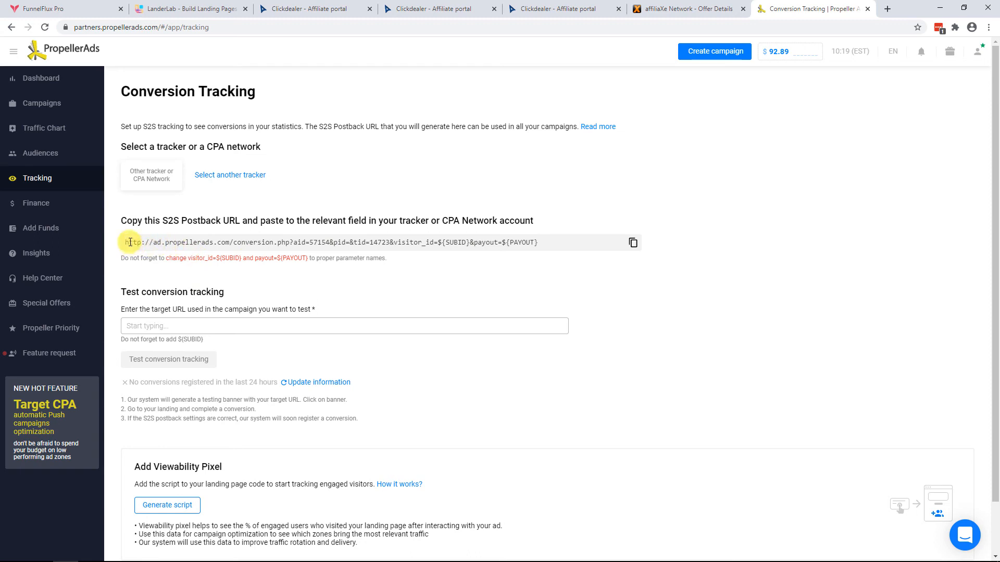
# Select the full S2S postback URL with its visitor_id=${SUBID} and payout=${PAYOUT} placeholders.
pyautogui.moveTo(160, 220); pyautogui.dragTo(268, 221)
pyautogui.click(286, 241)
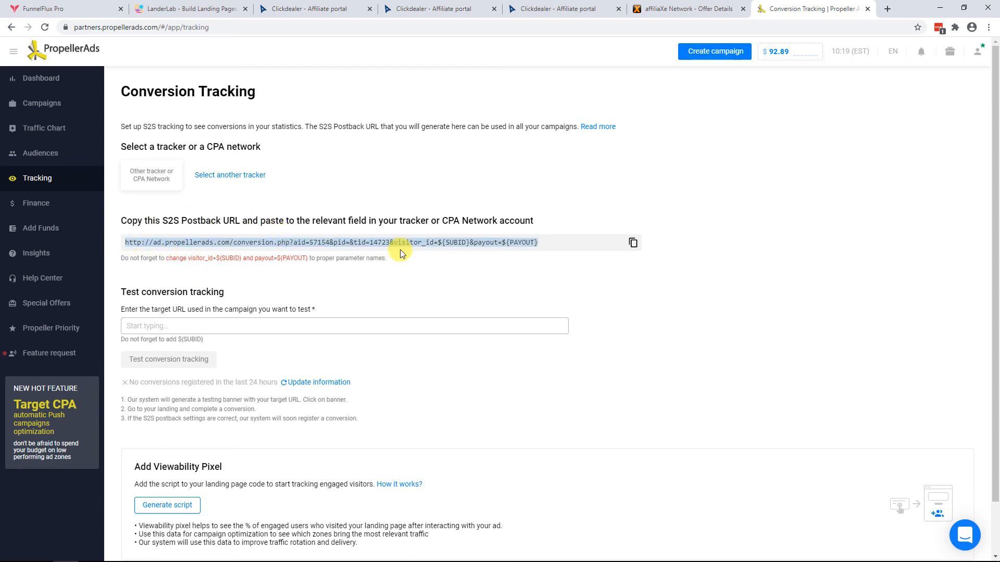
pyautogui.click(301, 239)
pyautogui.moveTo(125, 241); pyautogui.dragTo(449, 246)
pyautogui.click(421, 242)
pyautogui.click(441, 241)
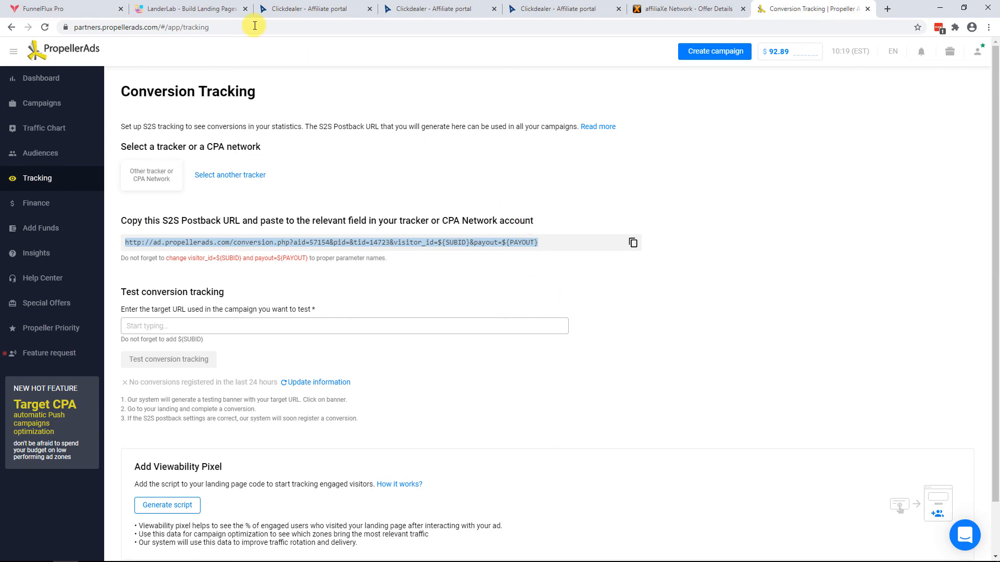
pyautogui.click(57, 9)
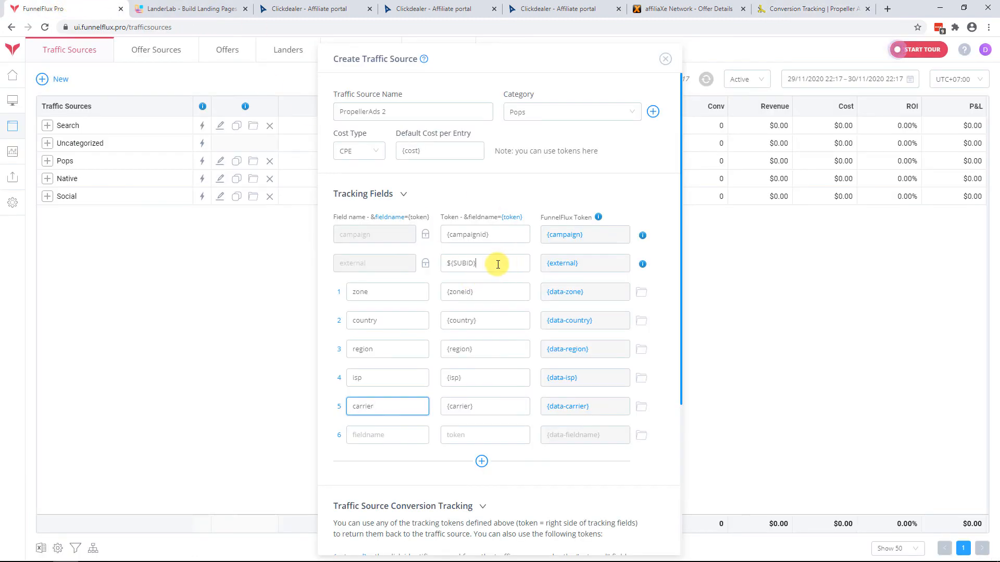
# Replace the postback URL's aid placeholder with PropellerAds' aid value 57154.
pyautogui.moveTo(498, 264); pyautogui.dragTo(442, 263)
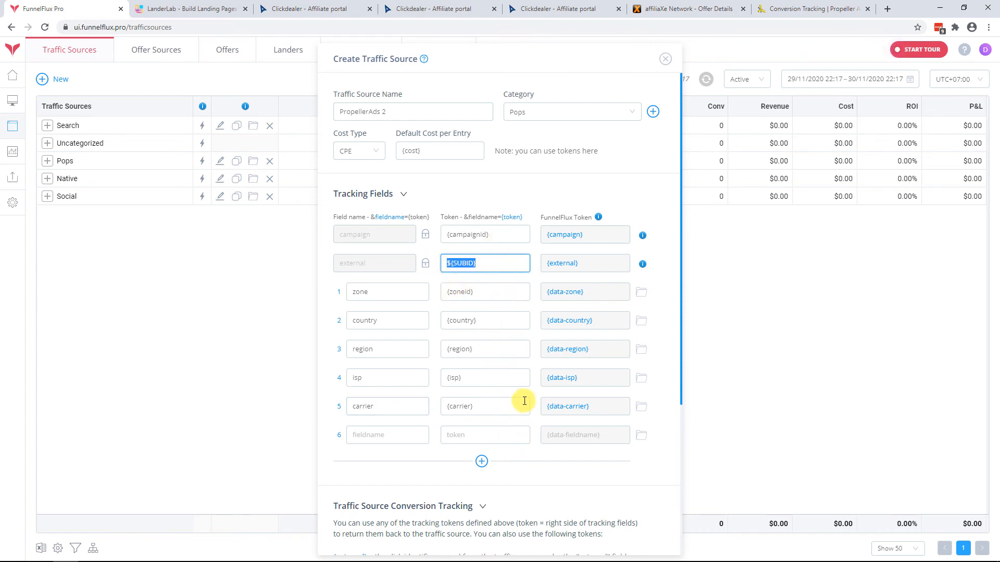
pyautogui.scroll(-5, 525, 401)
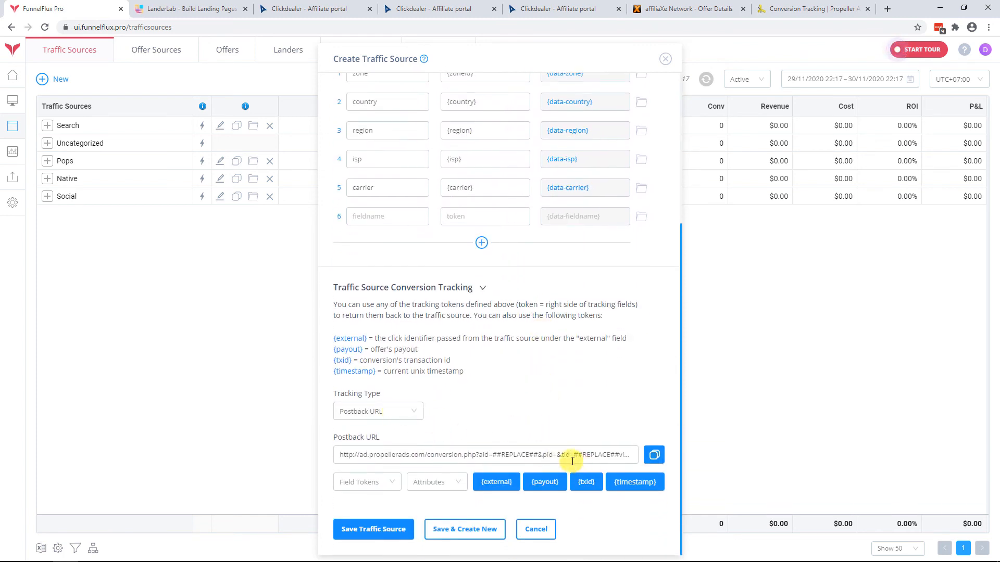
pyautogui.moveTo(493, 454); pyautogui.dragTo(539, 454)
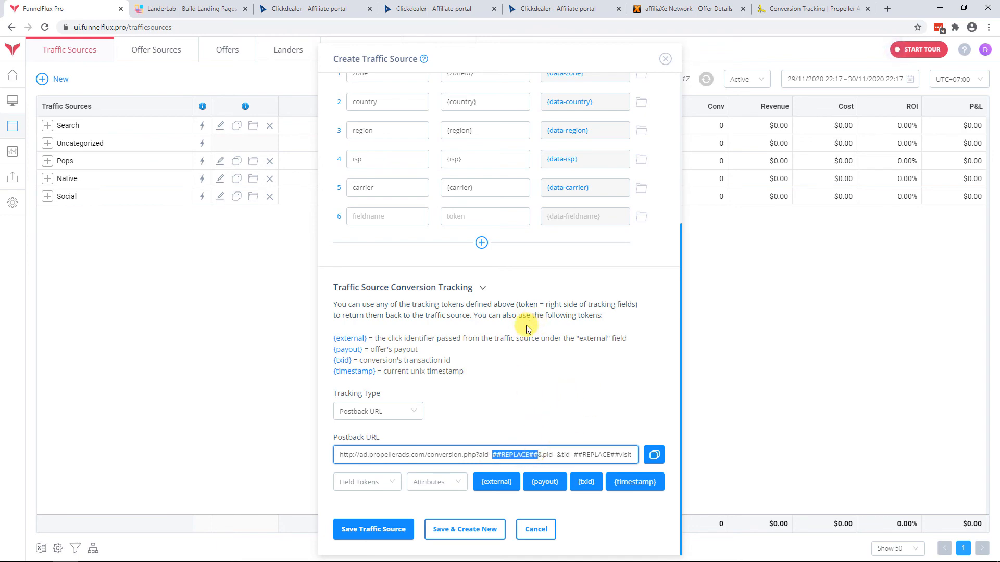
pyautogui.click(833, 8)
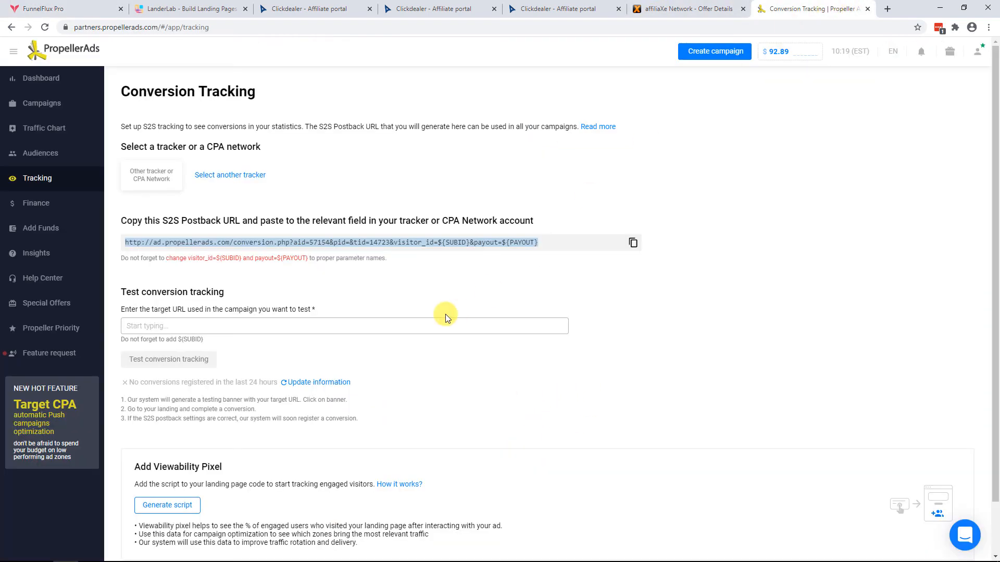
pyautogui.tripleClick(324, 243)
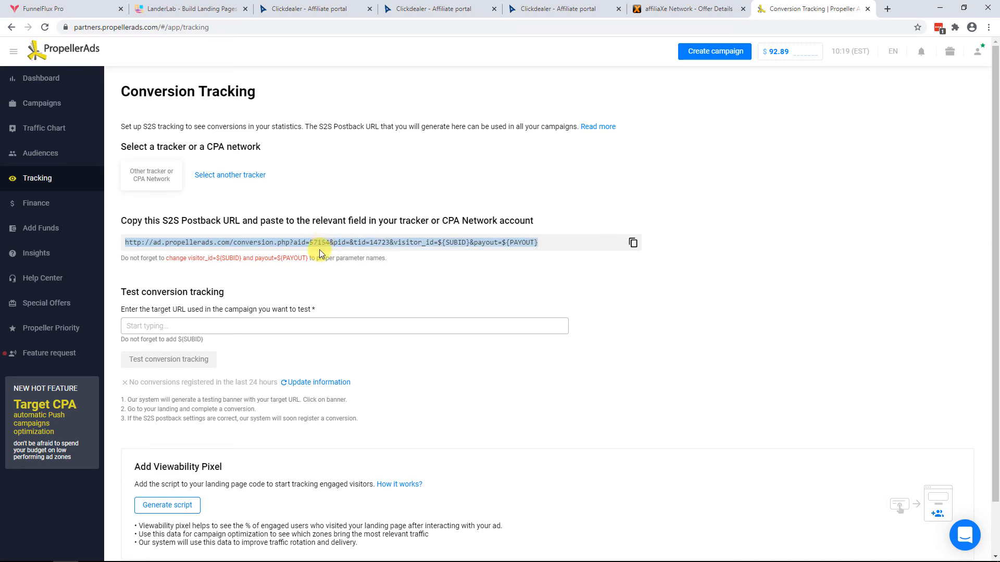
pyautogui.click(44, 8)
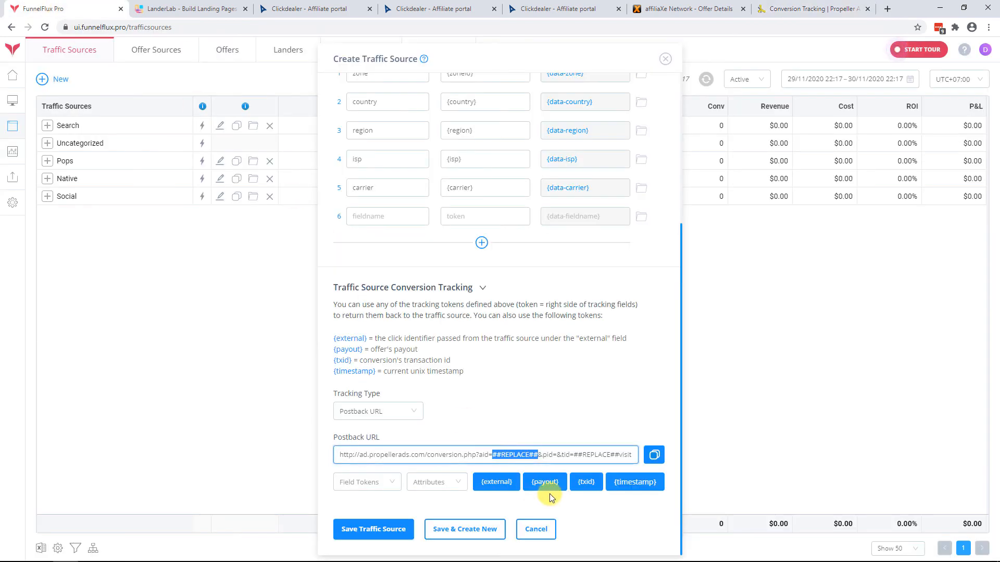
pyautogui.write('57154')
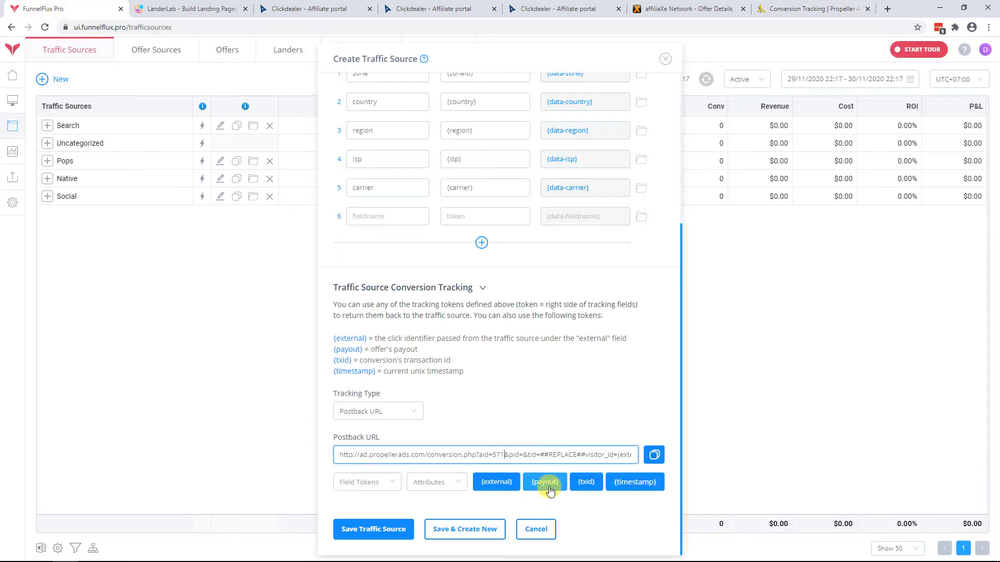
# Set tid to 1472, append &payout={payout}, and save the PropellerAds 2 source.
pyautogui.click(815, 8)
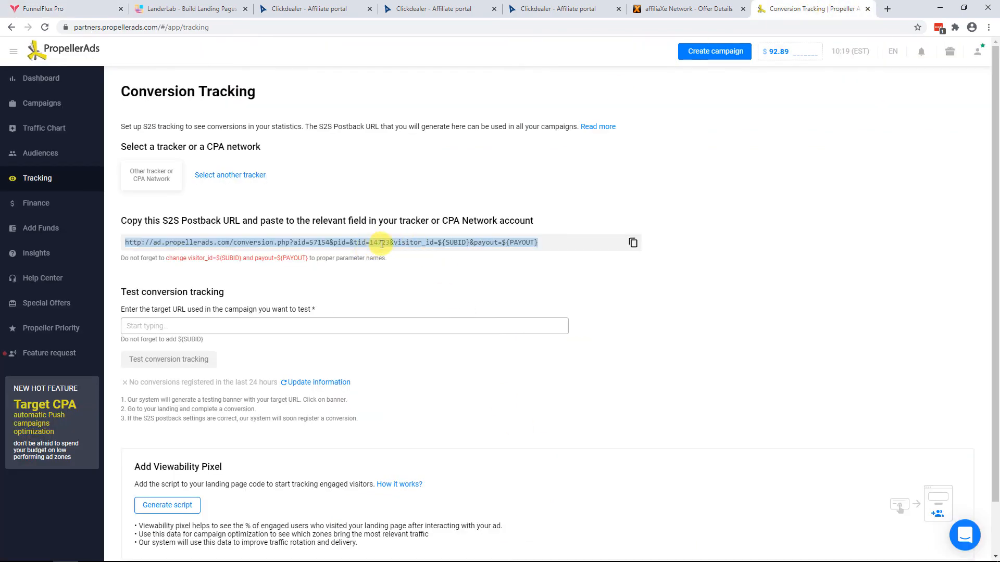
pyautogui.click(36, 8)
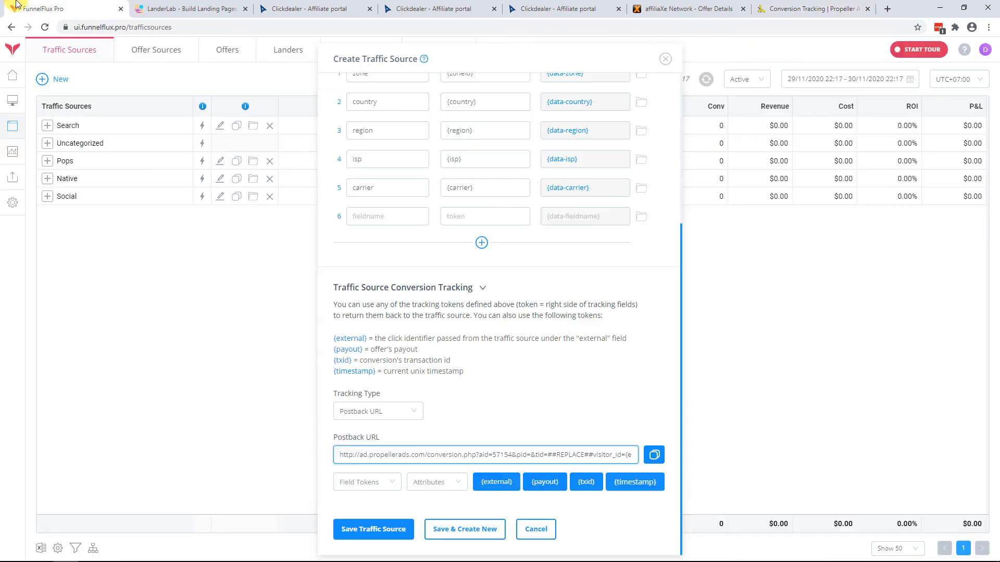
pyautogui.click(546, 453)
pyautogui.write('14723')
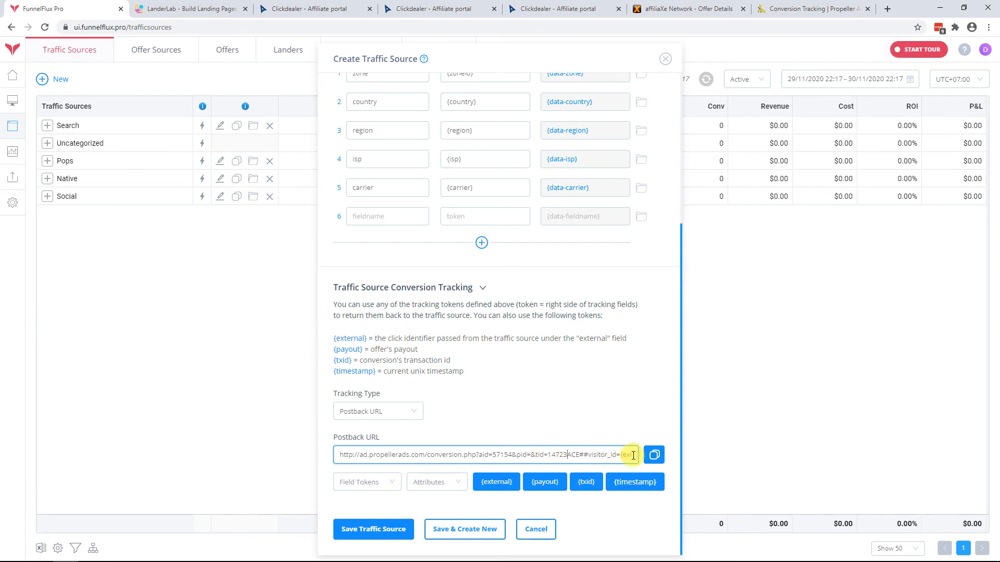
pyautogui.press('Delete')
pyautogui.press('Delete')
pyautogui.press('Delete')
pyautogui.write('&payout={payout}')
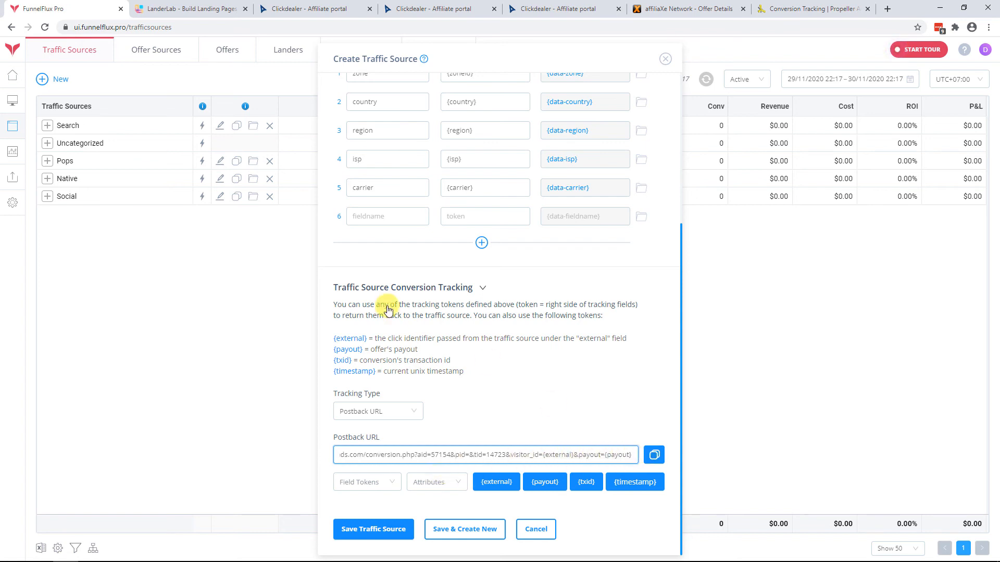
pyautogui.scroll(5, 594, 442)
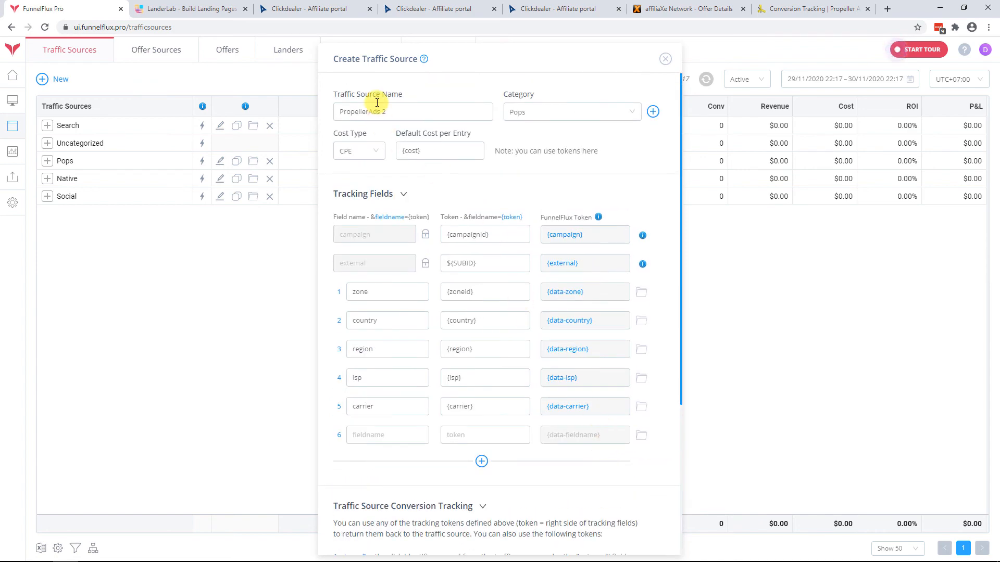
pyautogui.scroll(-5, 382, 513)
pyautogui.click(380, 518)
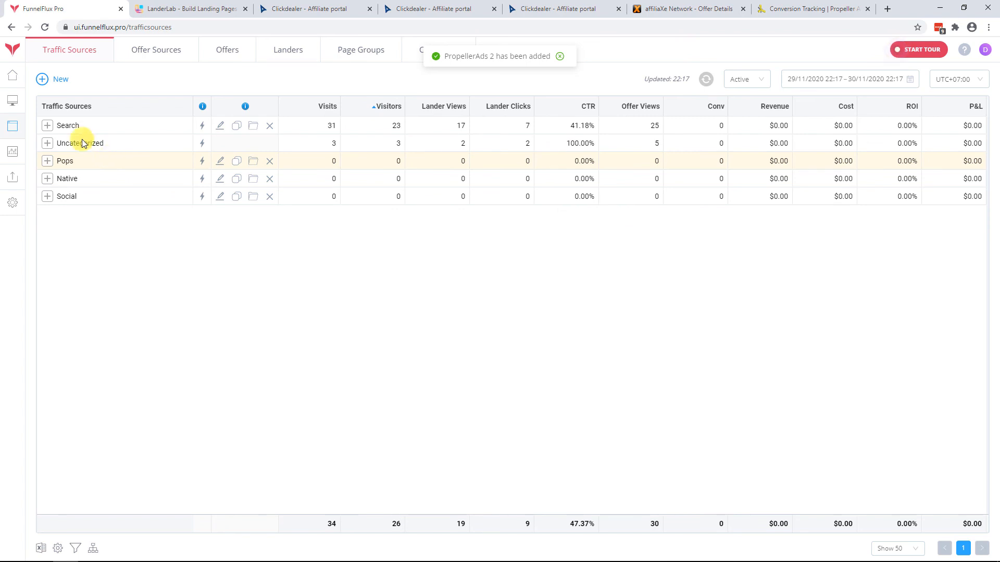
# In Test Funnel for Video, set the traffic node's source to PropellerAds 2.
pyautogui.click(13, 102)
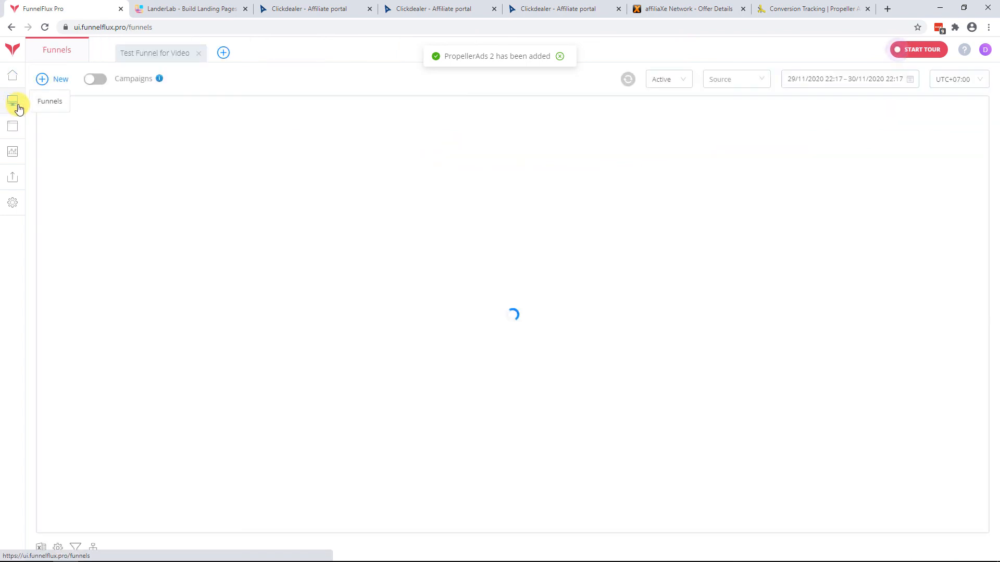
pyautogui.click(163, 52)
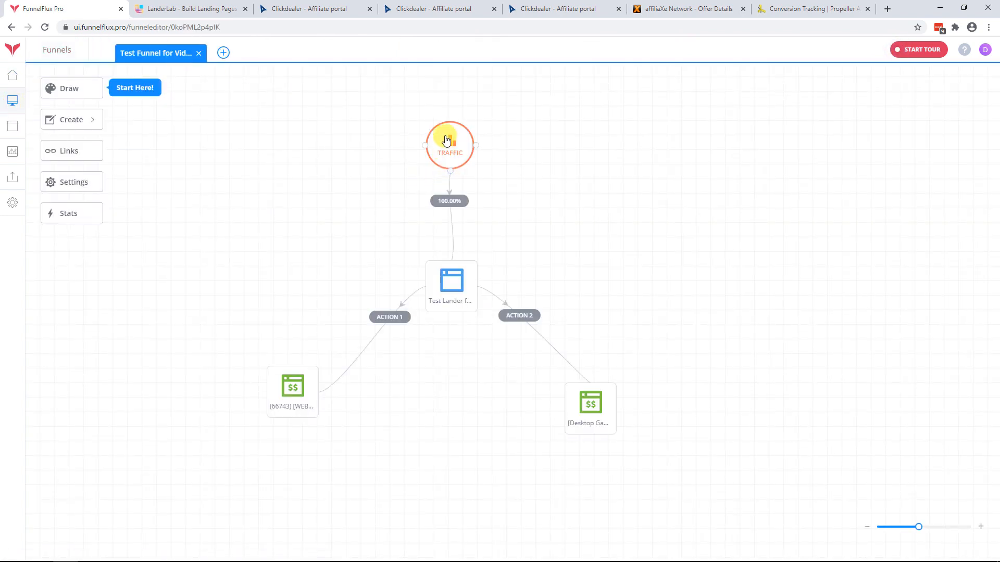
pyautogui.click(451, 139)
pyautogui.click(957, 251)
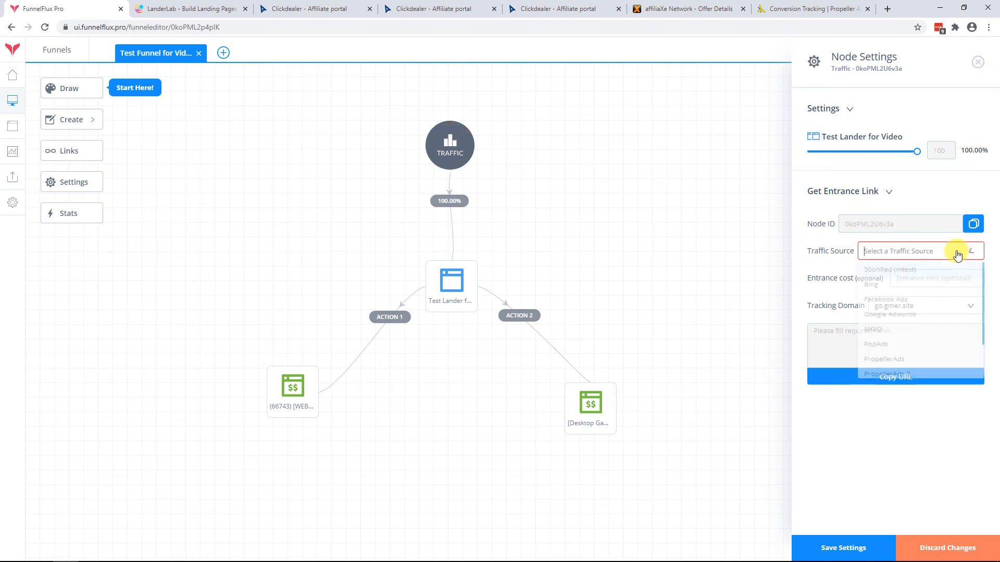
pyautogui.scroll(-2, 917, 338)
pyautogui.click(905, 336)
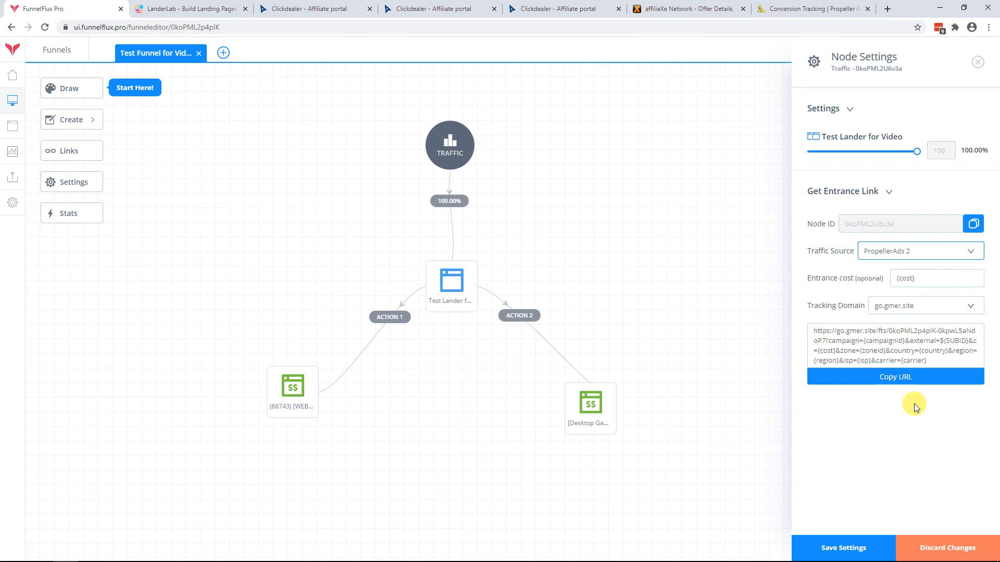
pyautogui.moveTo(944, 360); pyautogui.dragTo(812, 329)
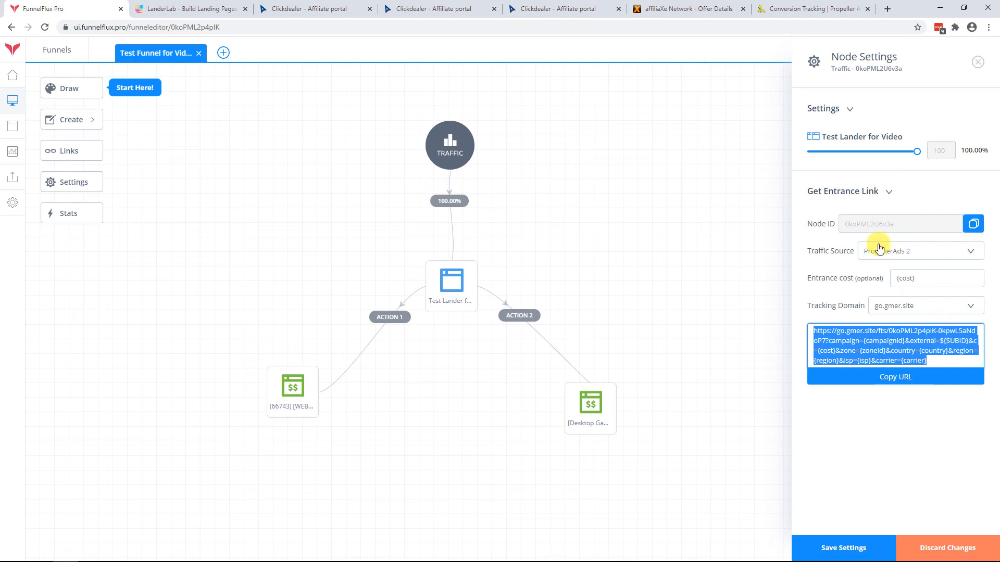
pyautogui.click(907, 254)
# Try the Bing, PropellerAds and MGID sources on the traffic node, then close its settings.
pyautogui.click(907, 254)
pyautogui.scroll(2, 899, 293)
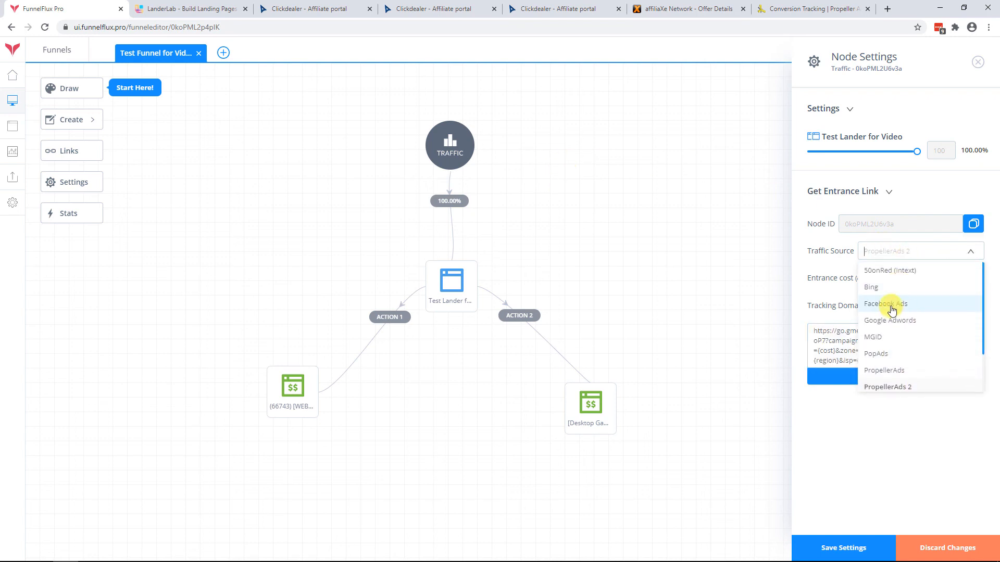
pyautogui.click(893, 291)
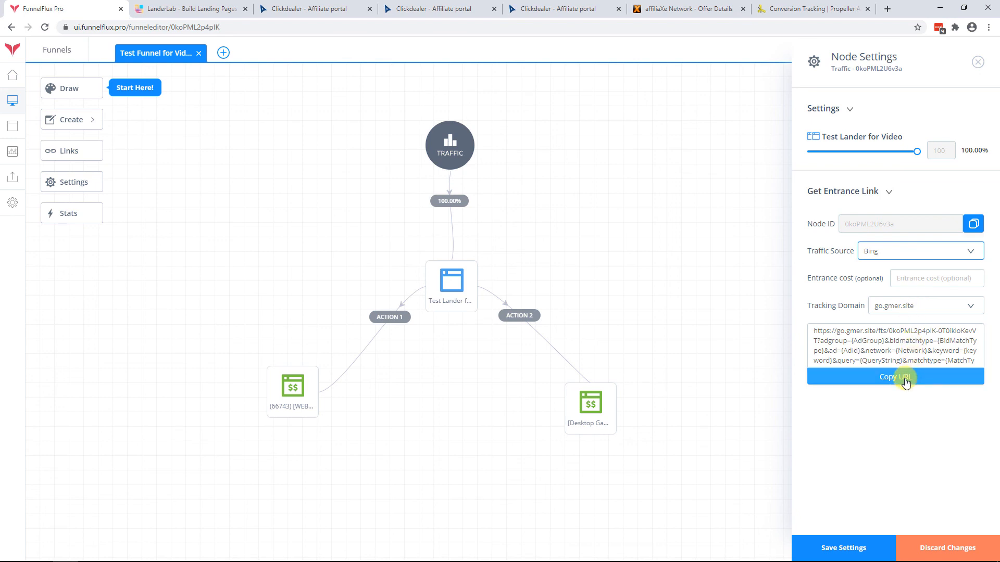
pyautogui.click(887, 253)
pyautogui.scroll(-1, 899, 335)
pyautogui.click(897, 316)
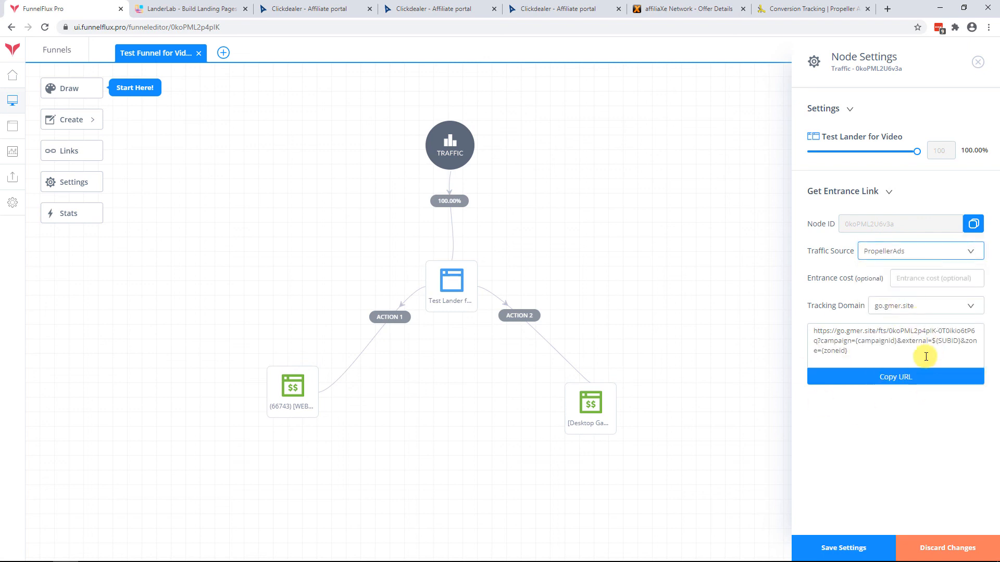
pyautogui.click(916, 252)
pyautogui.click(899, 284)
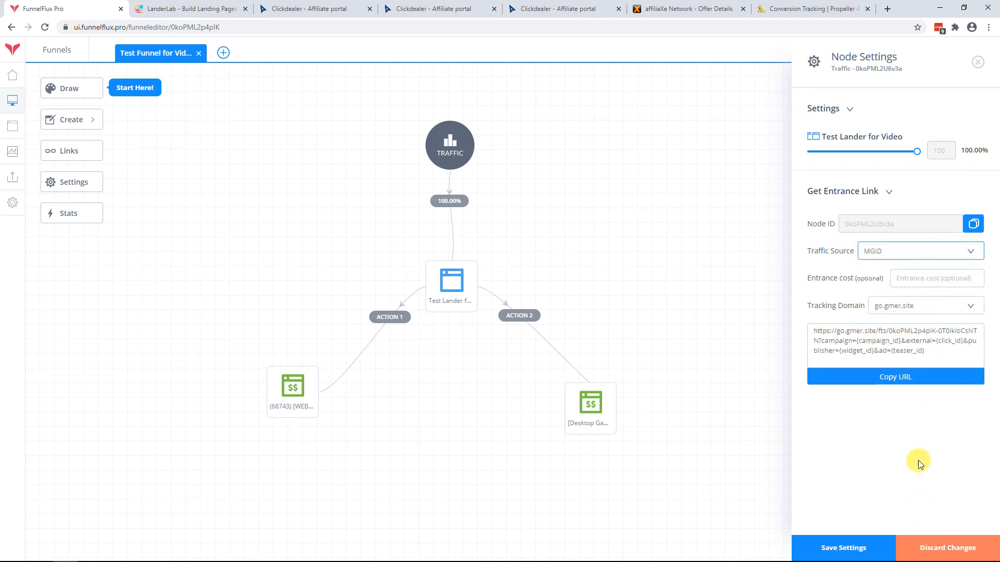
pyautogui.click(846, 548)
# Reselect PropellerAds 2 on the traffic node and copy its entrance link.
pyautogui.click(445, 151)
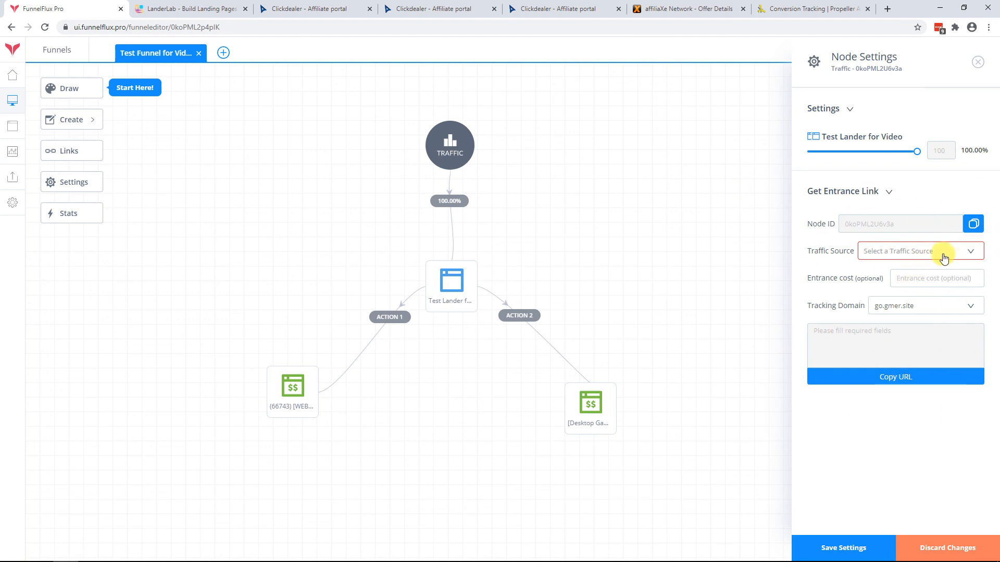
pyautogui.click(936, 255)
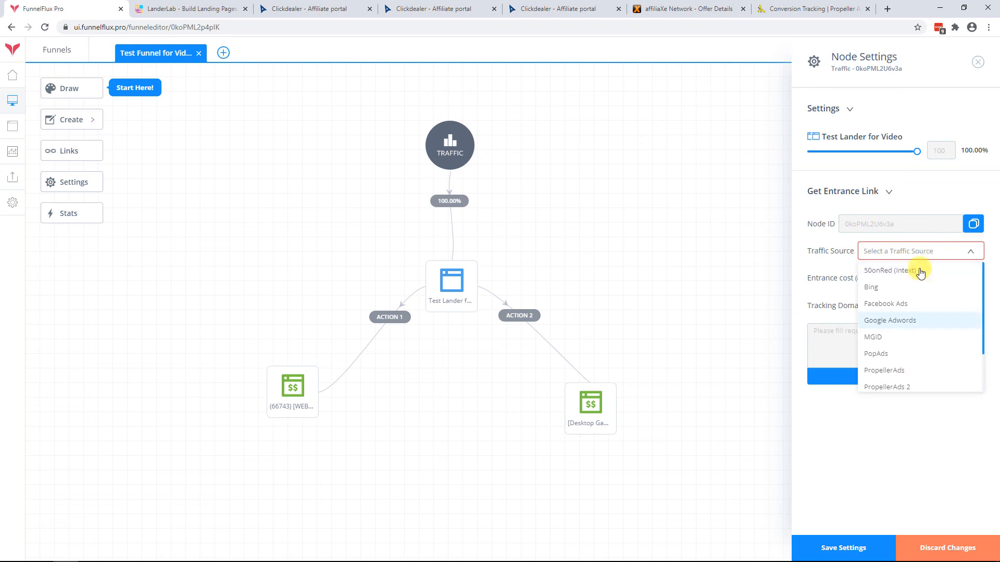
pyautogui.click(901, 385)
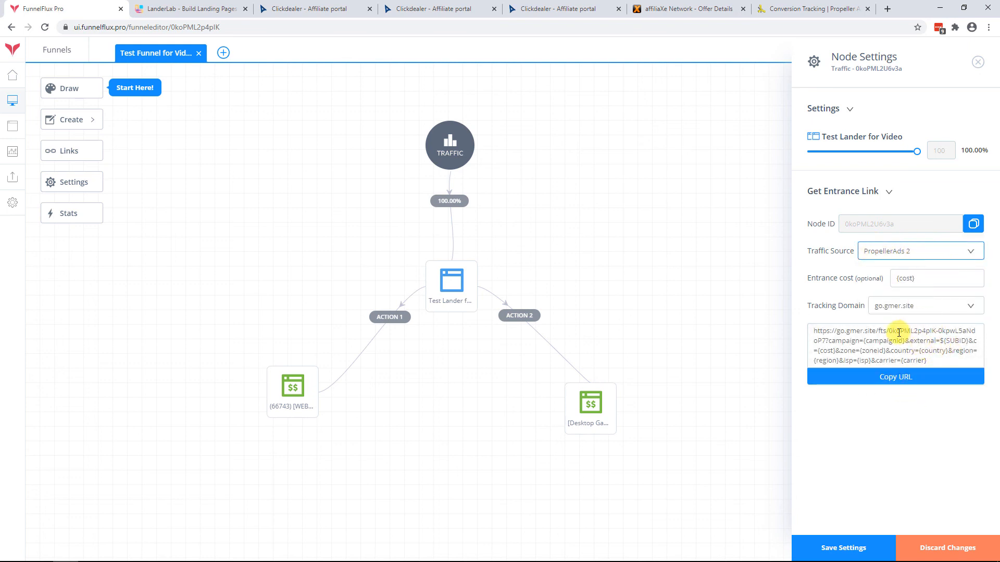
pyautogui.moveTo(891, 332); pyautogui.dragTo(823, 344)
pyautogui.click(932, 352)
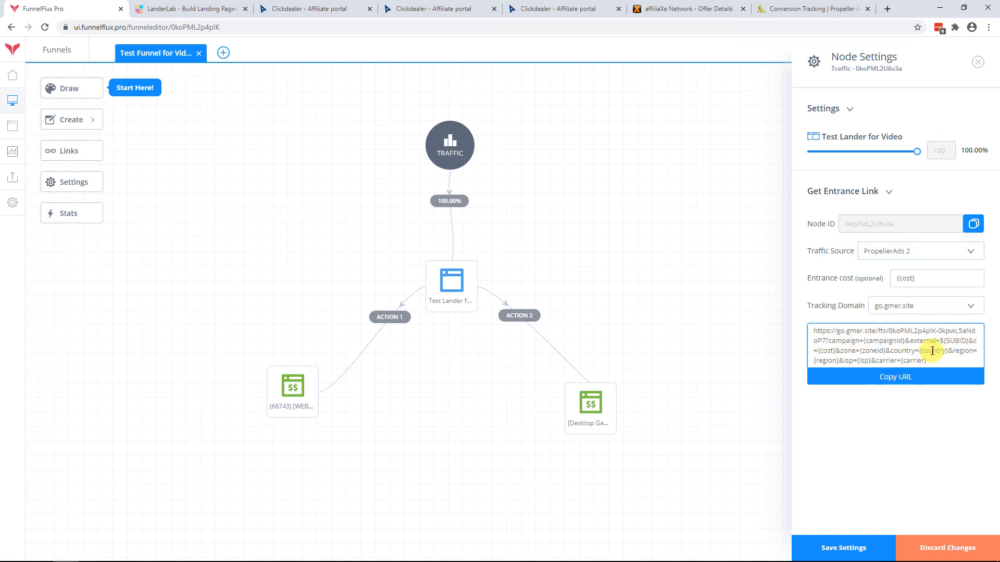
pyautogui.click(898, 376)
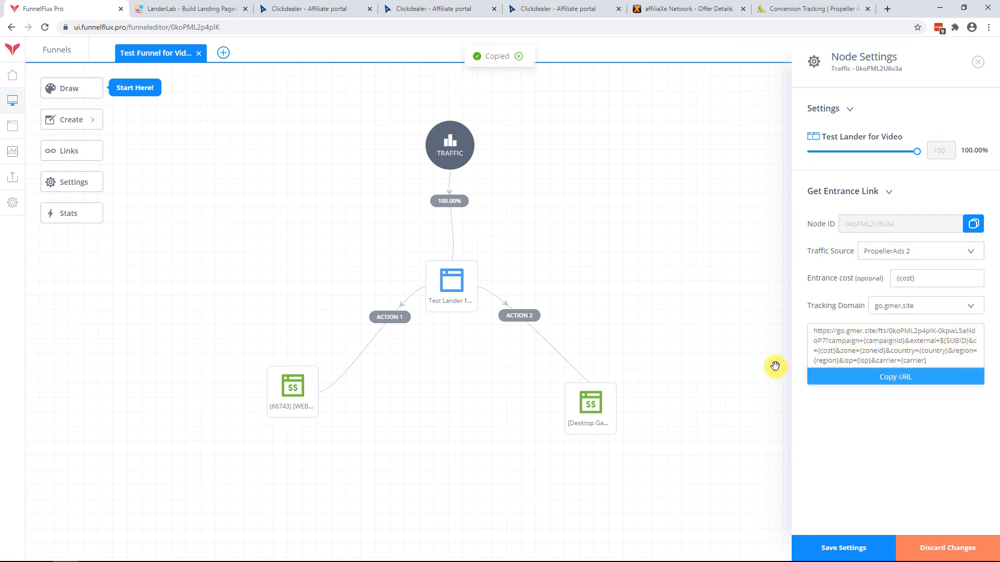
pyautogui.click(805, 6)
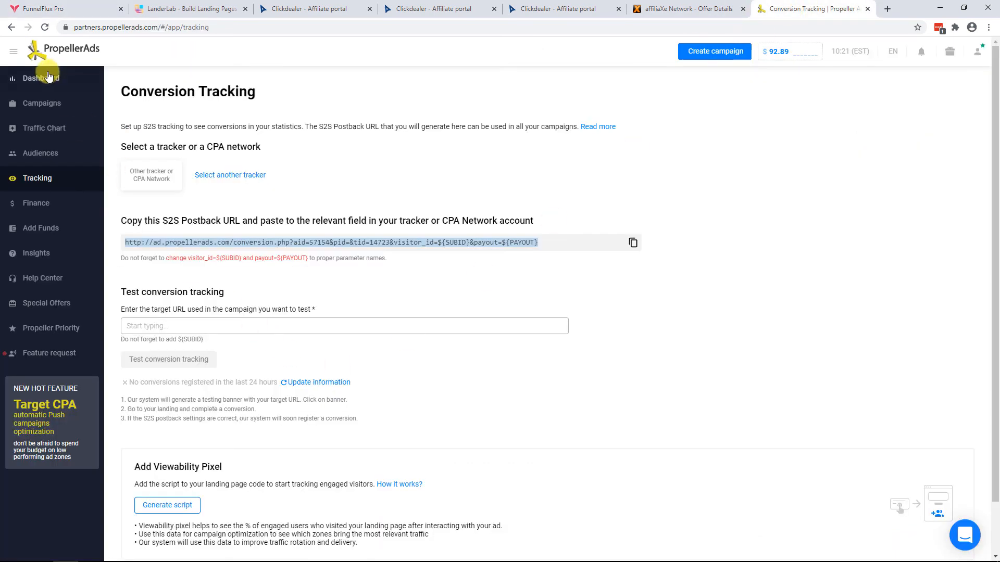
pyautogui.click(33, 105)
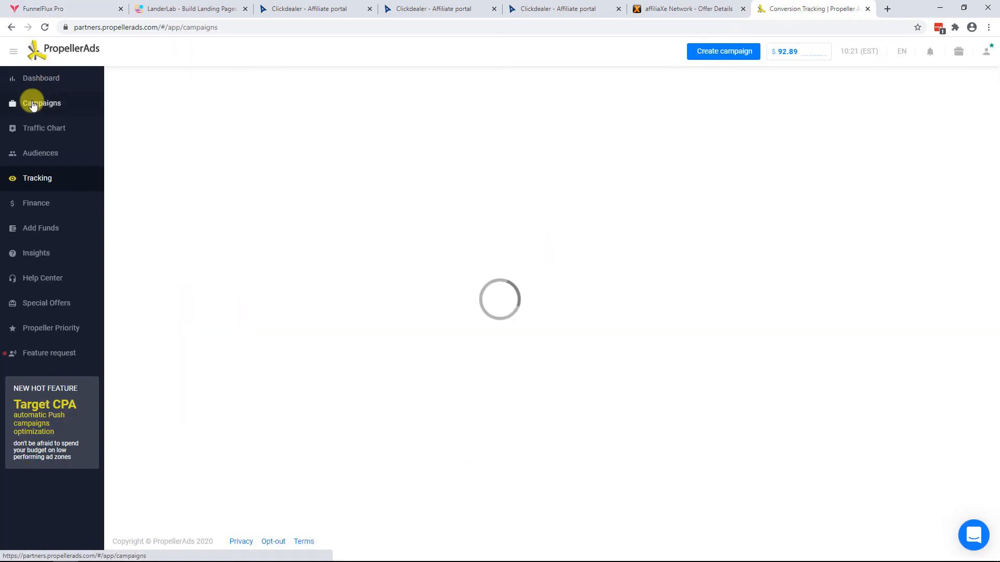
# Create a PropellerAds campaign named Test with the entrance link pasted as Target URL.
pyautogui.click(718, 53)
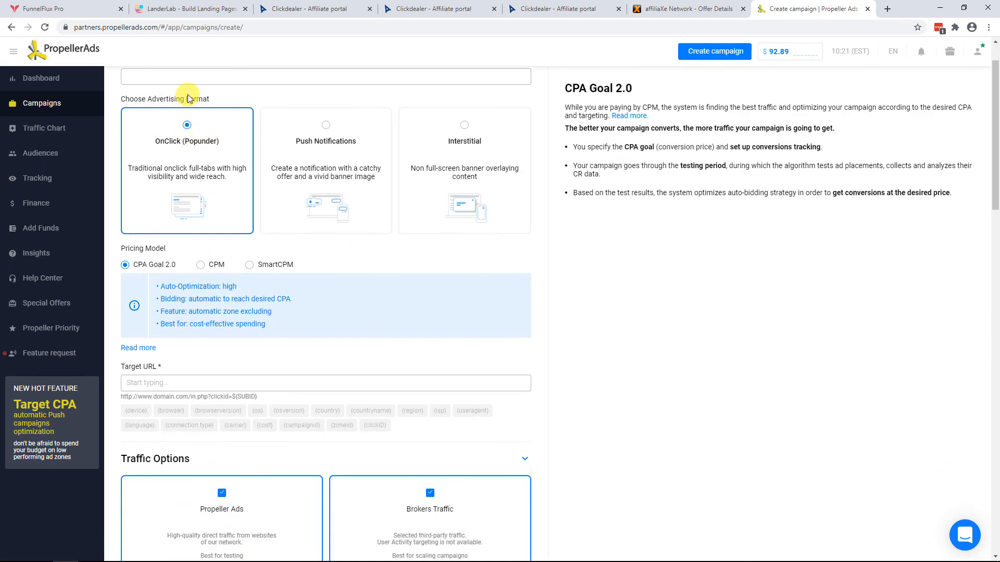
pyautogui.click(182, 135)
pyautogui.write('Test')
pyautogui.click(174, 435)
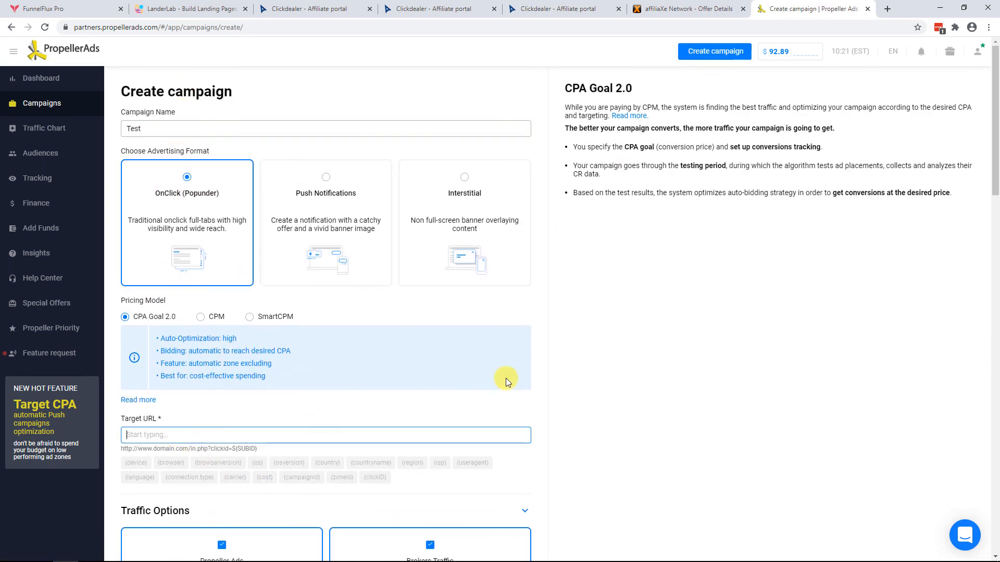
pyautogui.hotkey('ctrl', 'v')
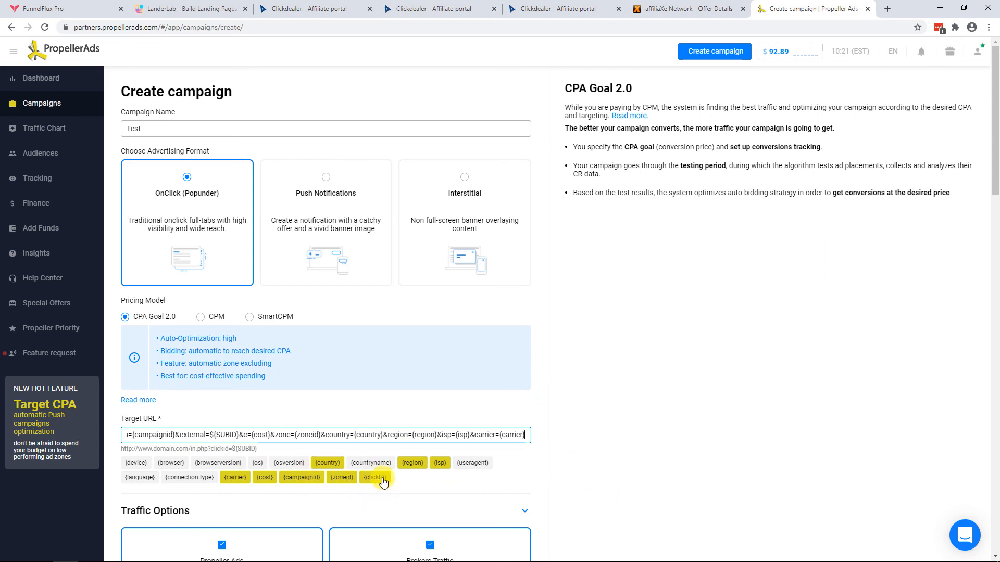
# Try appending a clickid=${SUBID} parameter to the Target URL, then delete it.
pyautogui.moveTo(240, 435); pyautogui.dragTo(209, 435)
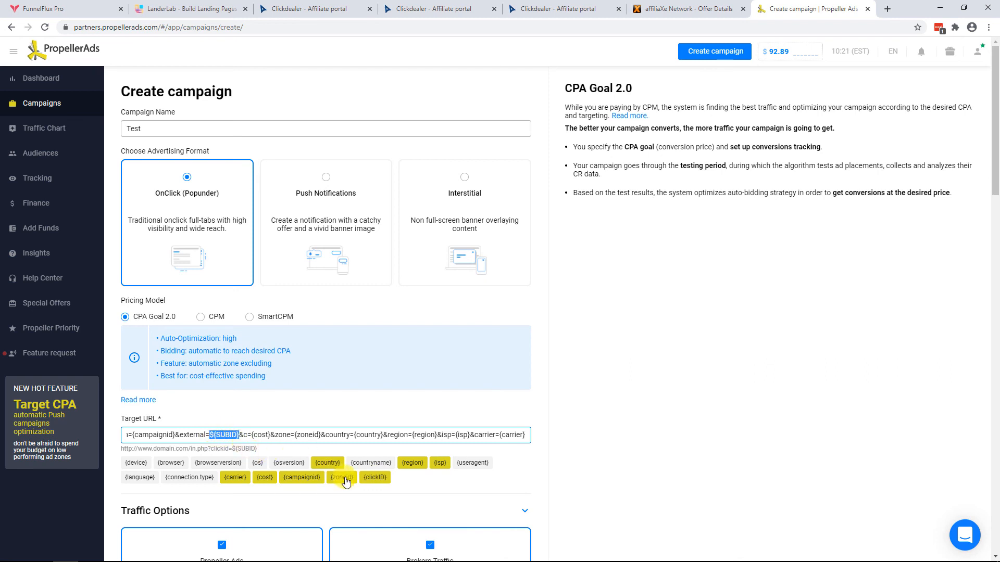
pyautogui.click(374, 478)
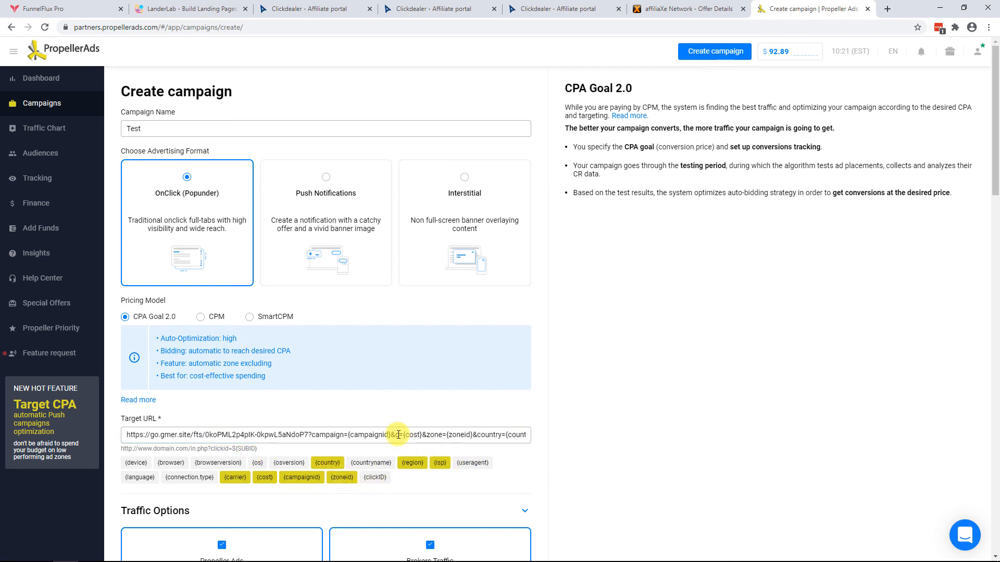
pyautogui.moveTo(398, 435); pyautogui.dragTo(611, 455)
pyautogui.press('End')
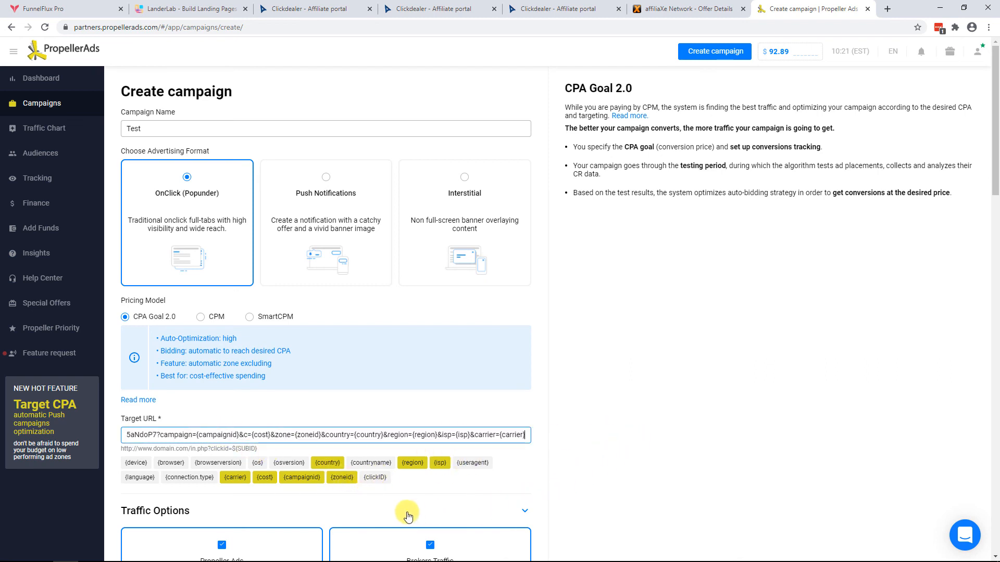
pyautogui.click(378, 480)
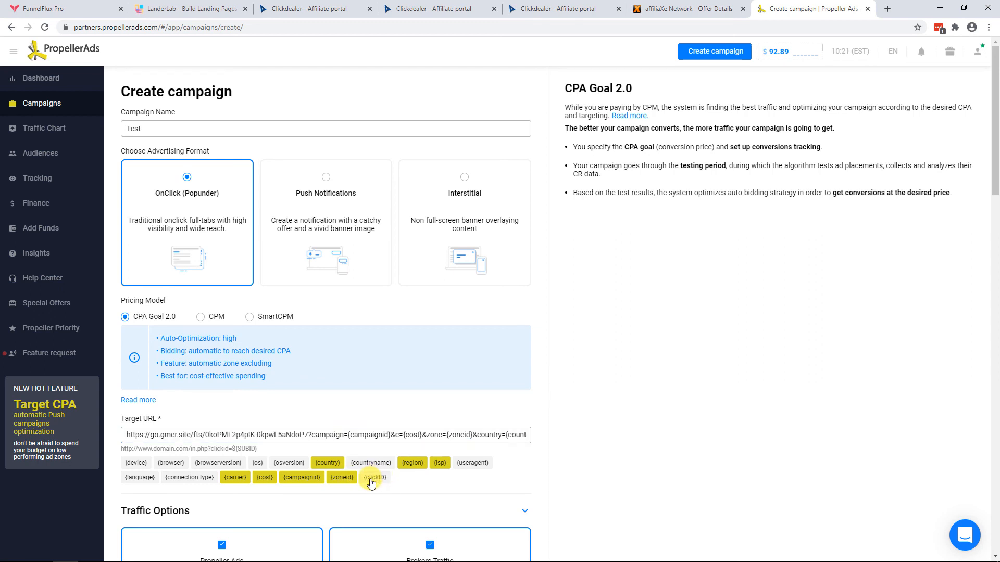
pyautogui.moveTo(396, 437); pyautogui.dragTo(627, 439)
pyautogui.click(497, 435)
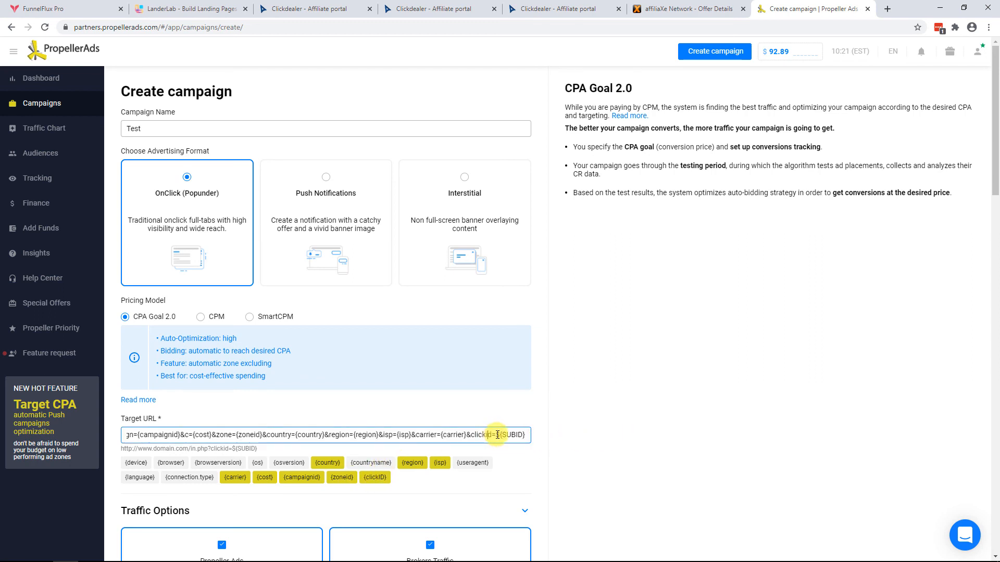
pyautogui.moveTo(471, 435); pyautogui.dragTo(547, 437)
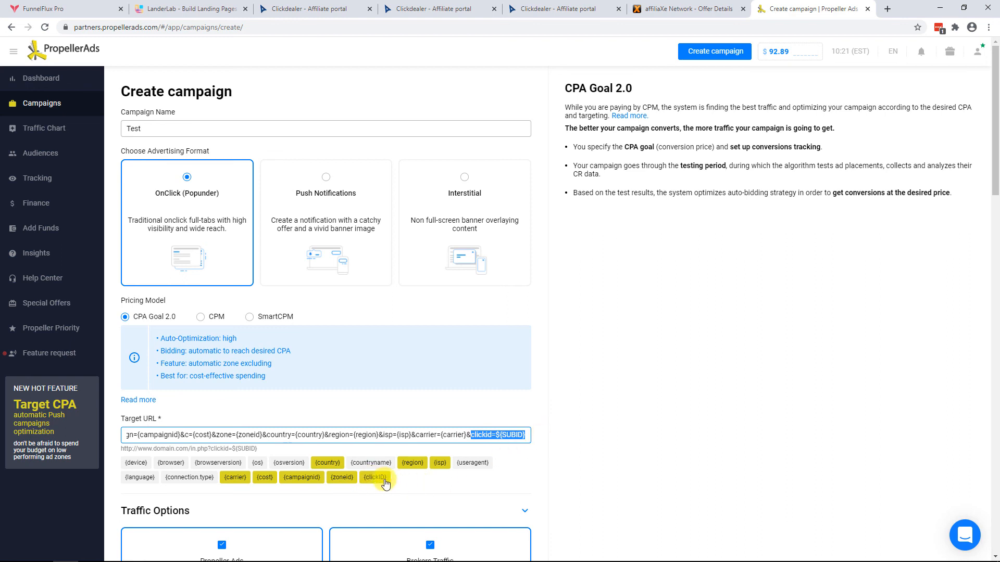
pyautogui.moveTo(495, 435); pyautogui.dragTo(550, 440)
pyautogui.press('BackSpace')
pyautogui.press('BackSpace')
pyautogui.press('BackSpace')
pyautogui.press('BackSpace')
pyautogui.press('BackSpace')
pyautogui.press('BackSpace')
pyautogui.press('BackSpace')
pyautogui.press('BackSpace')
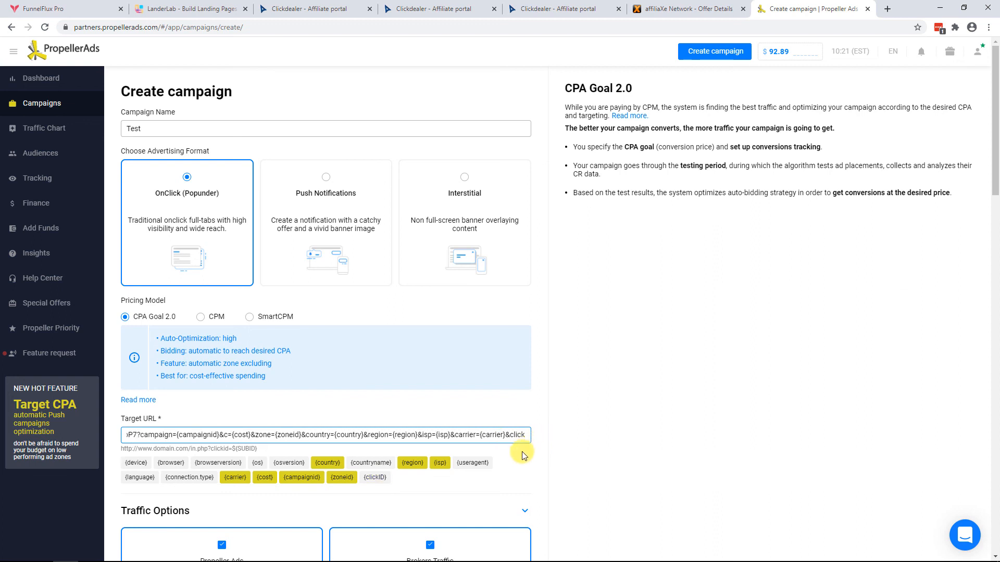
# Restore the original entrance link as the Target URL and review it.
pyautogui.hotkey('ctrl', 'a')
pyautogui.hotkey('ctrl', 'v')
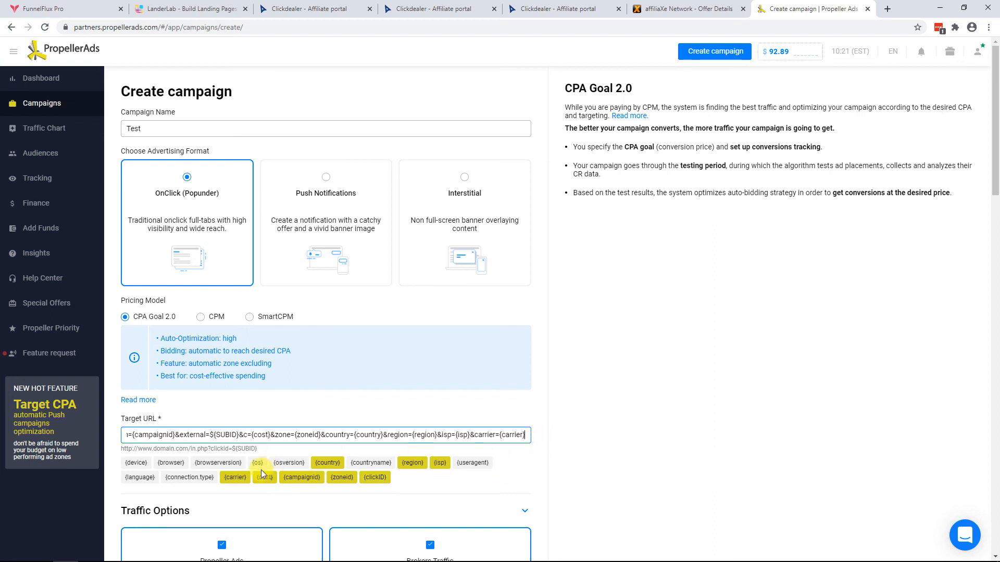
pyautogui.moveTo(306, 437); pyautogui.dragTo(78, 437)
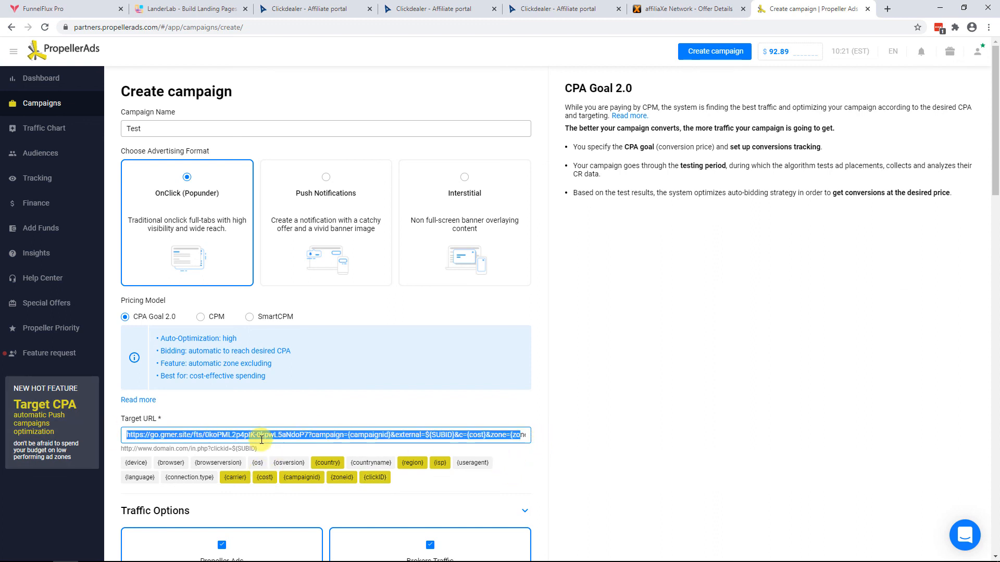
pyautogui.click(199, 435)
pyautogui.scroll(-3, 579, 441)
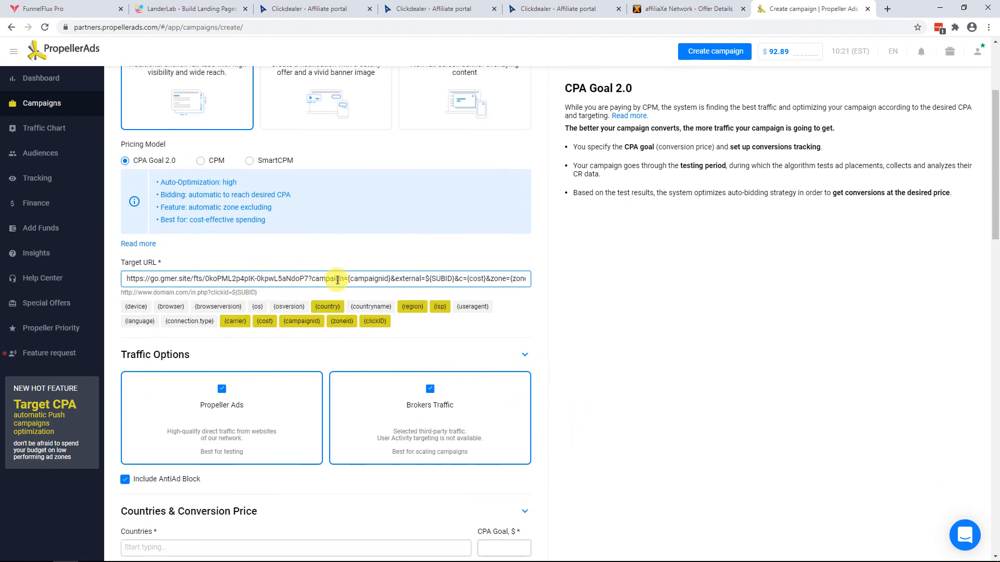
pyautogui.click(240, 279)
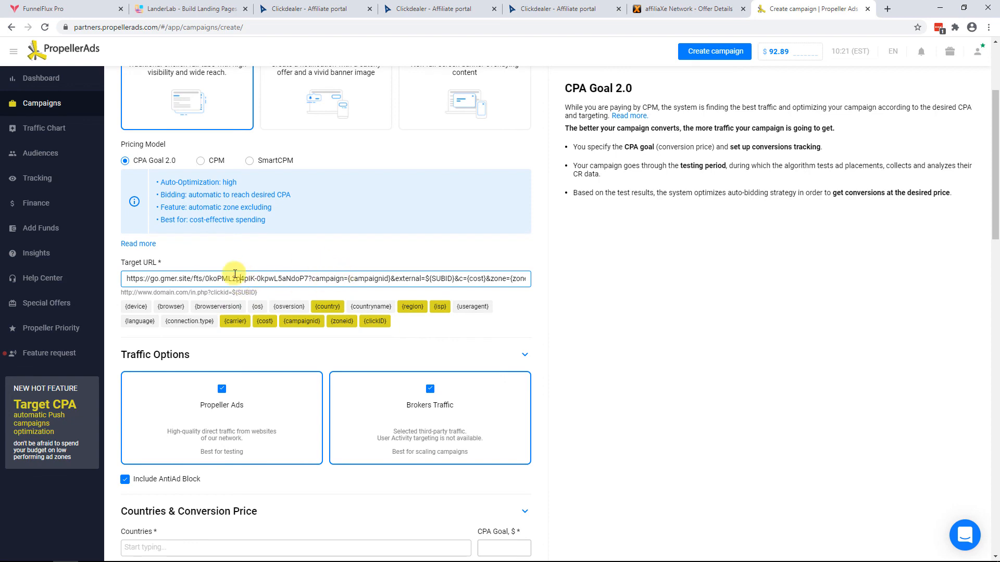
pyautogui.click(86, 4)
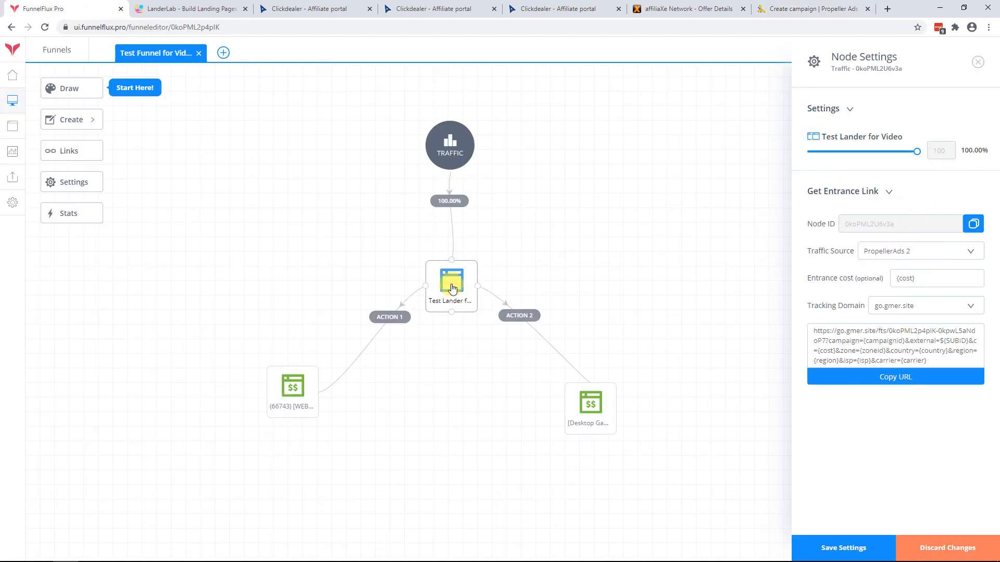
# Copy Test Lander for Video's direct lander URL with PropellerAds 2 as traffic source.
pyautogui.moveTo(466, 134)
pyautogui.mouseDown()
pyautogui.moveTo(458, 152)
pyautogui.moveTo(455, 134)
pyautogui.moveTo(467, 128)
pyautogui.mouseUp()
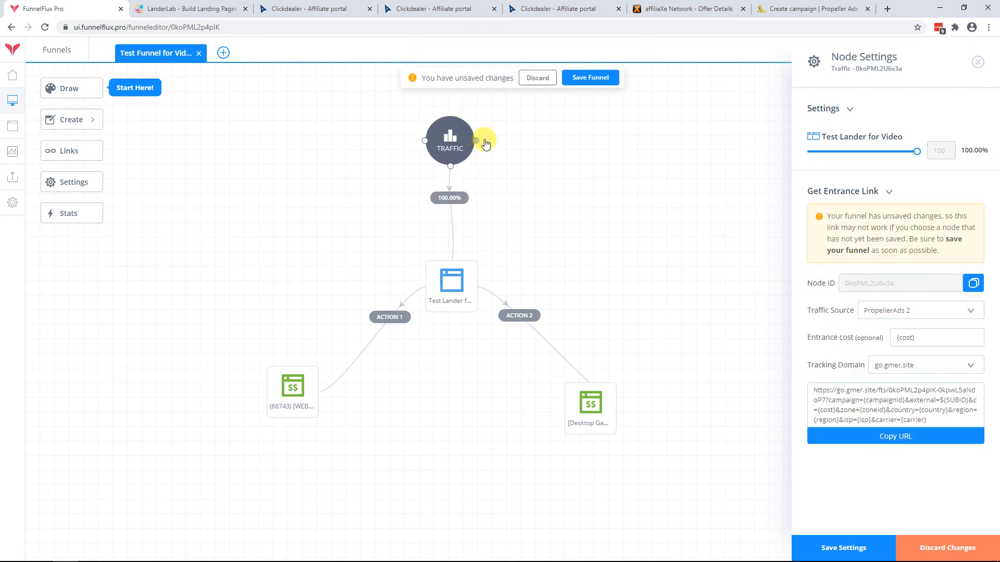
pyautogui.click(452, 296)
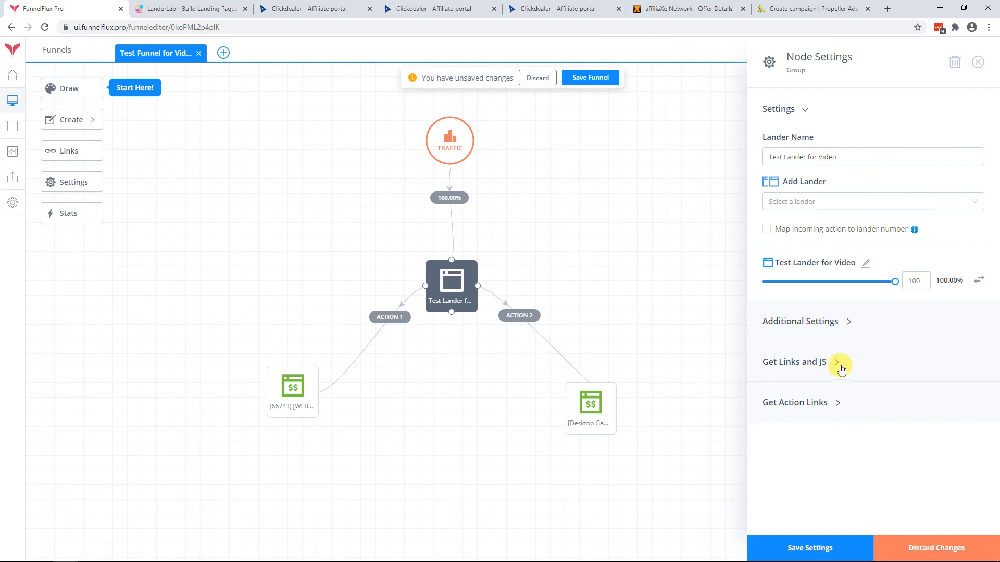
pyautogui.click(817, 362)
pyautogui.scroll(-4, 827, 375)
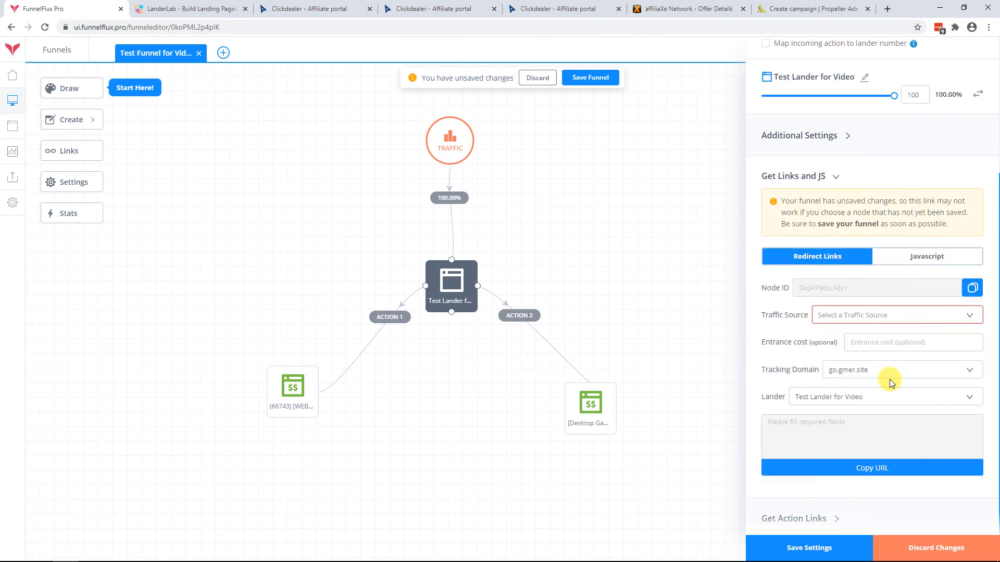
pyautogui.click(924, 261)
pyautogui.scroll(-2, 865, 255)
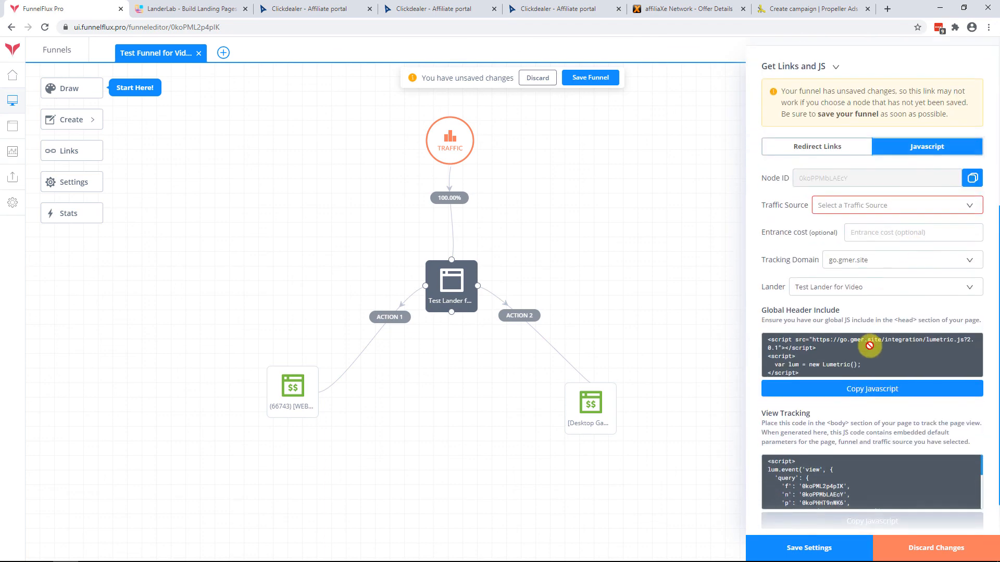
pyautogui.click(866, 285)
pyautogui.click(835, 311)
pyautogui.click(848, 205)
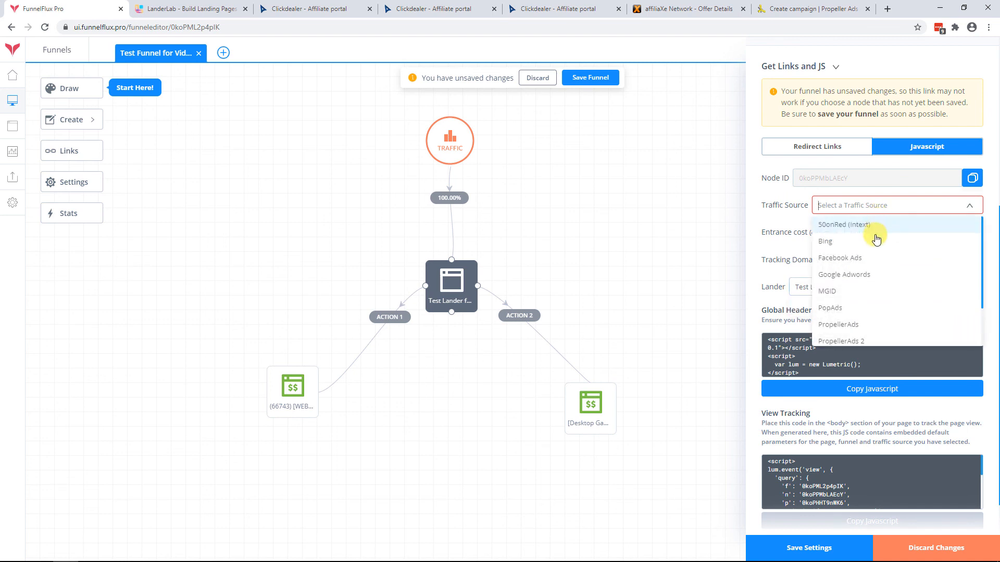
pyautogui.click(851, 335)
pyautogui.scroll(-2, 851, 335)
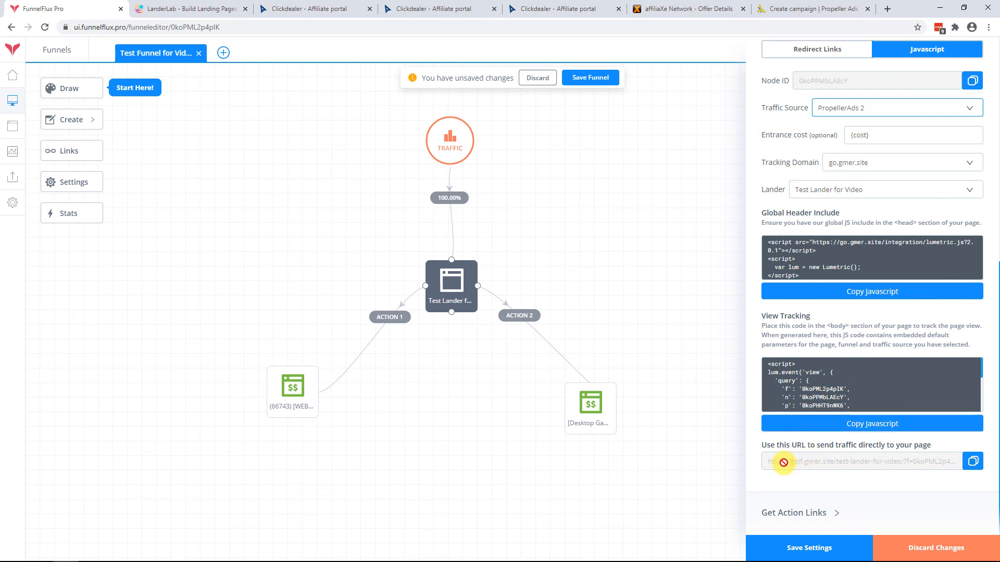
pyautogui.click(973, 462)
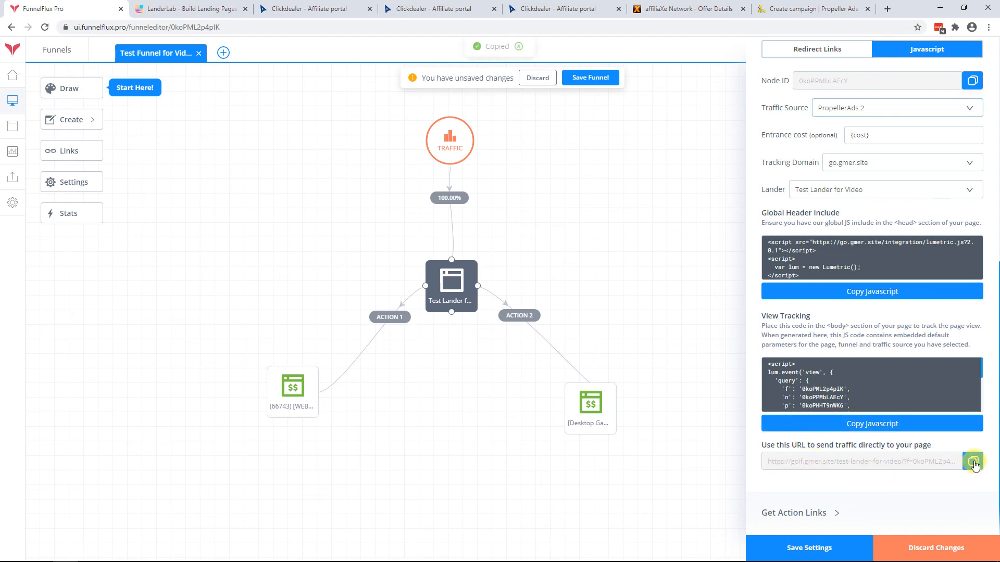
# Paste the direct lander link as Target URL and delete the trailing &c={cost} and campaign parameters.
pyautogui.click(807, 9)
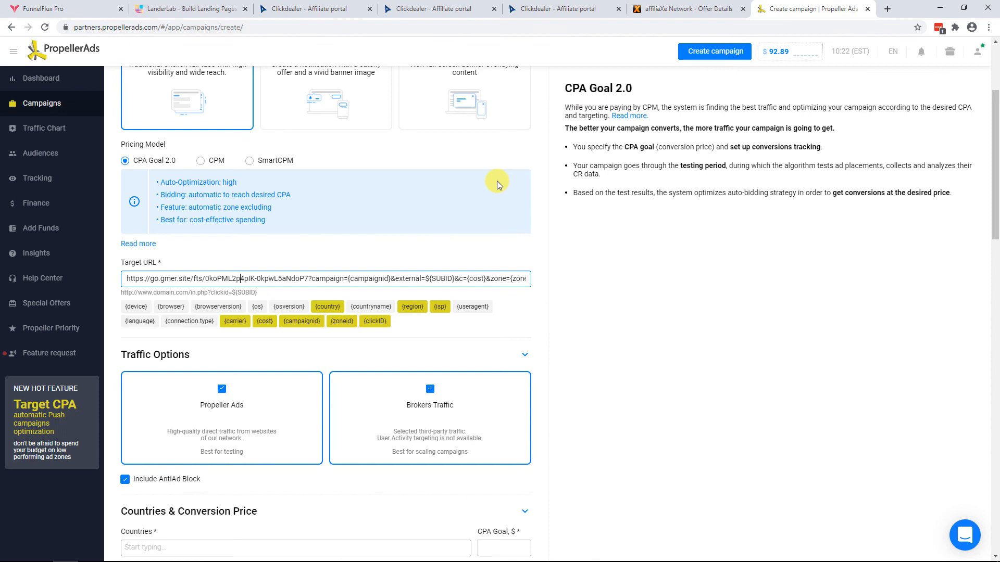
pyautogui.tripleClick(261, 279)
pyautogui.hotkey('ctrl', 'v')
pyautogui.tripleClick(219, 280)
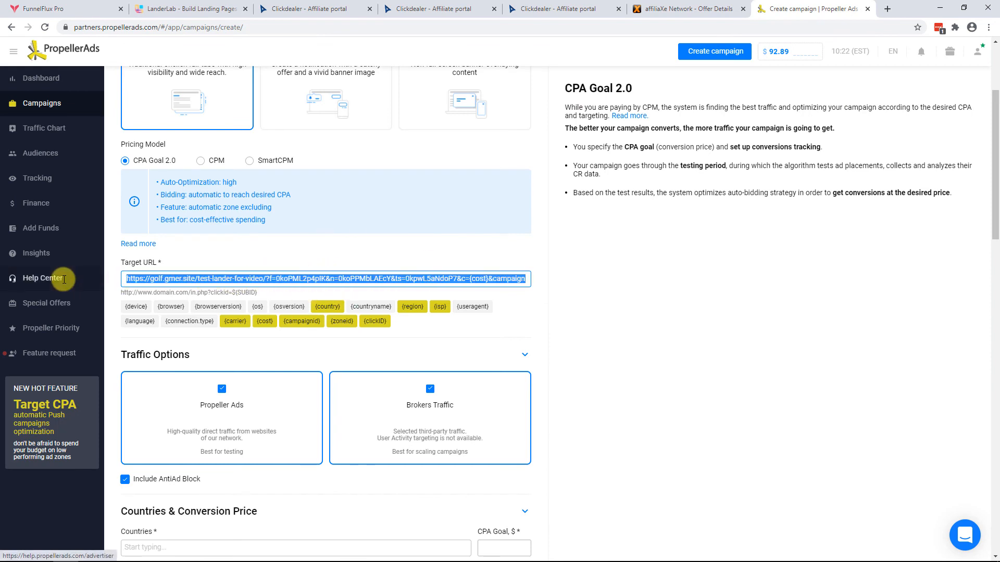
pyautogui.click(230, 279)
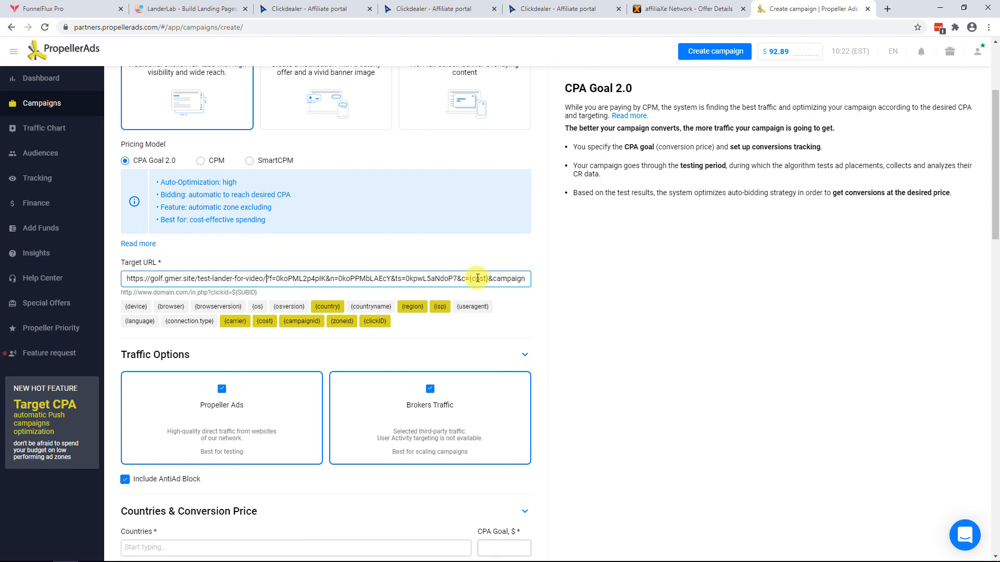
pyautogui.moveTo(488, 279); pyautogui.dragTo(602, 281)
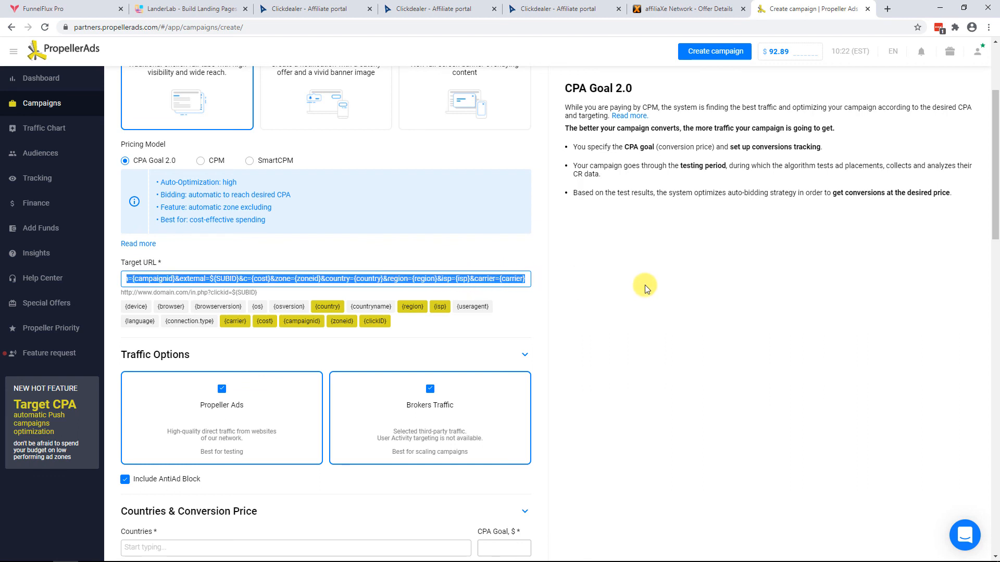
pyautogui.press('BackSpace')
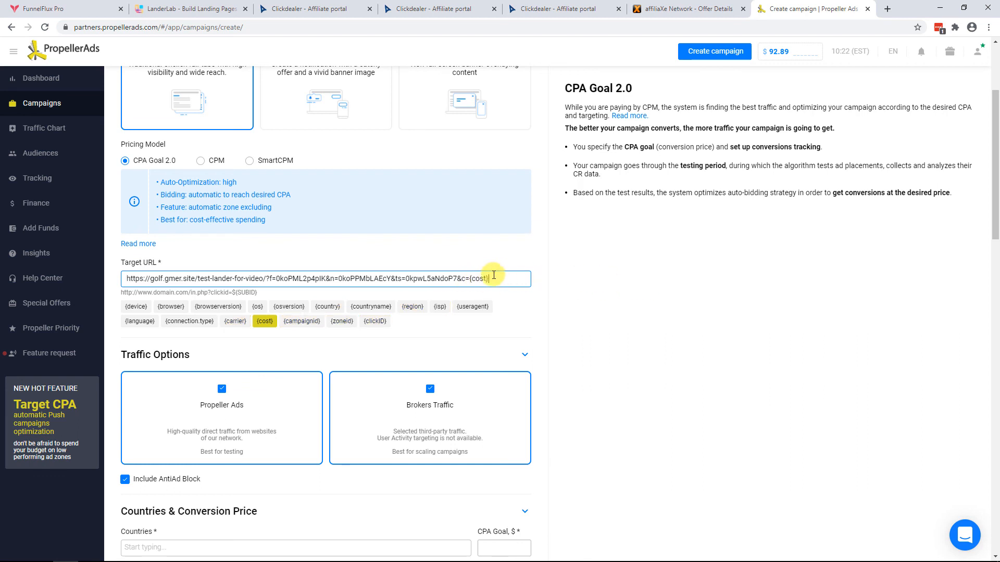
pyautogui.moveTo(494, 275); pyautogui.dragTo(457, 279)
pyautogui.press('BackSpace')
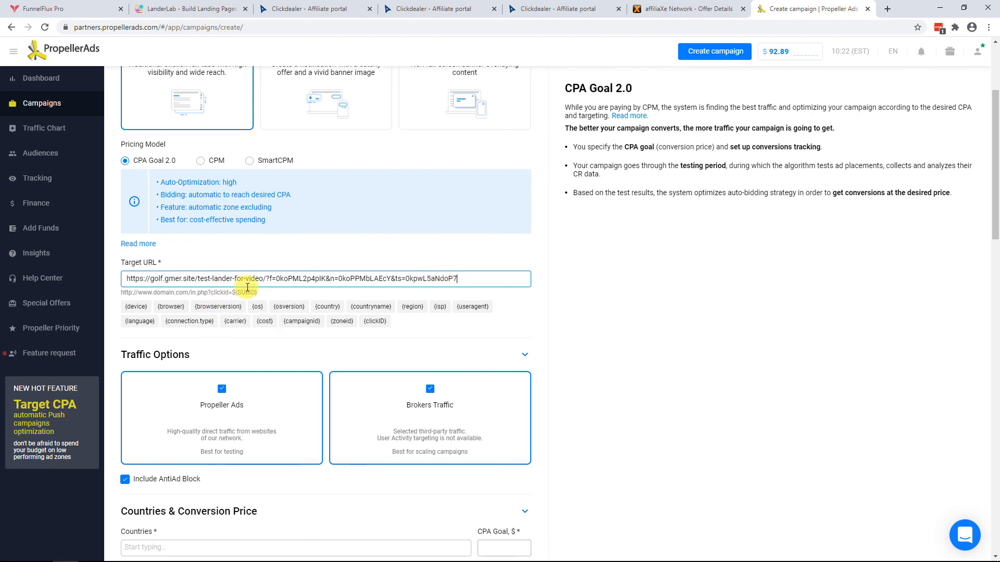
# Review the Target URL's lander address, node ID parameters and query string.
pyautogui.moveTo(261, 279); pyautogui.dragTo(108, 283)
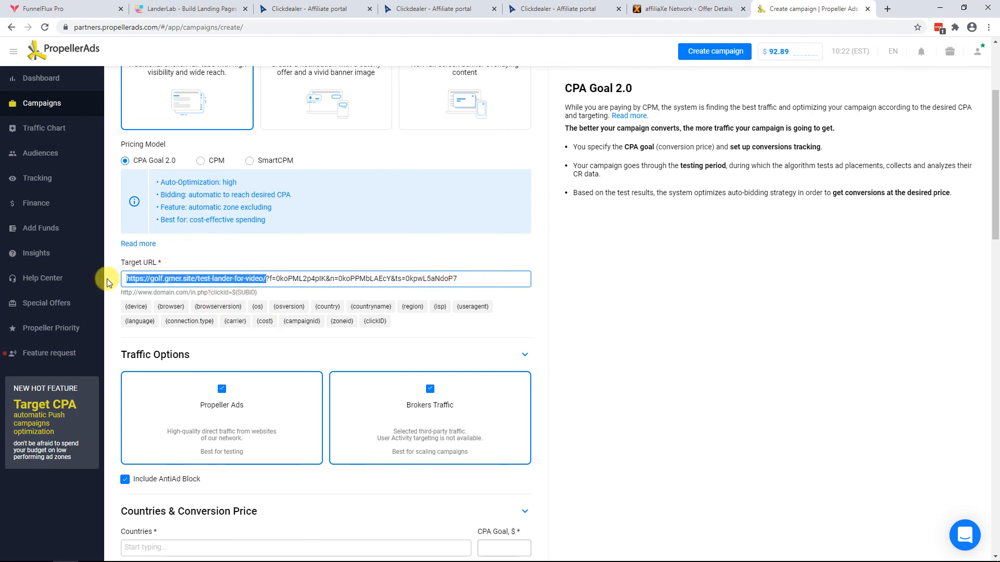
pyautogui.click(271, 279)
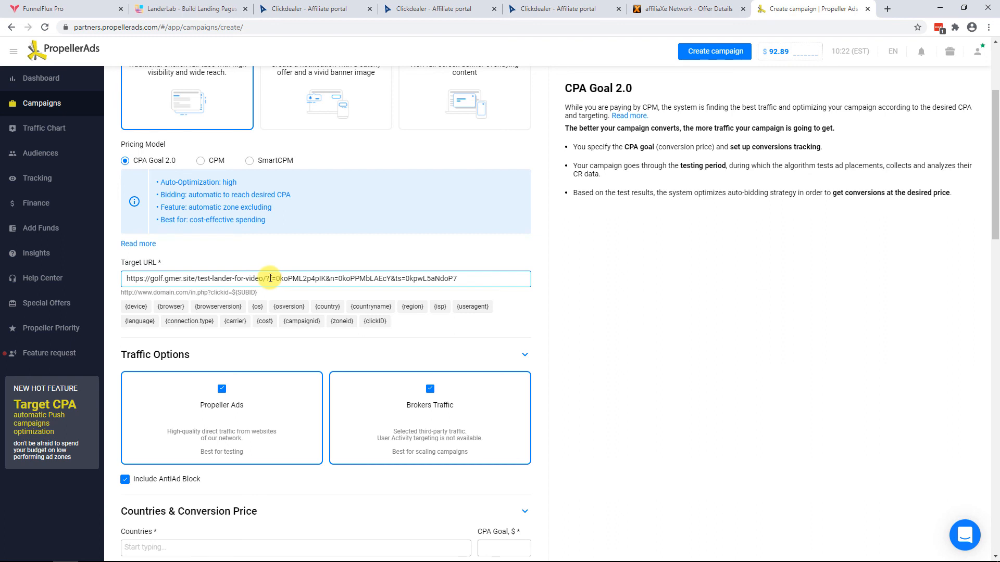
pyautogui.moveTo(277, 279)
pyautogui.mouseDown()
pyautogui.moveTo(485, 280)
pyautogui.moveTo(263, 281)
pyautogui.mouseUp()
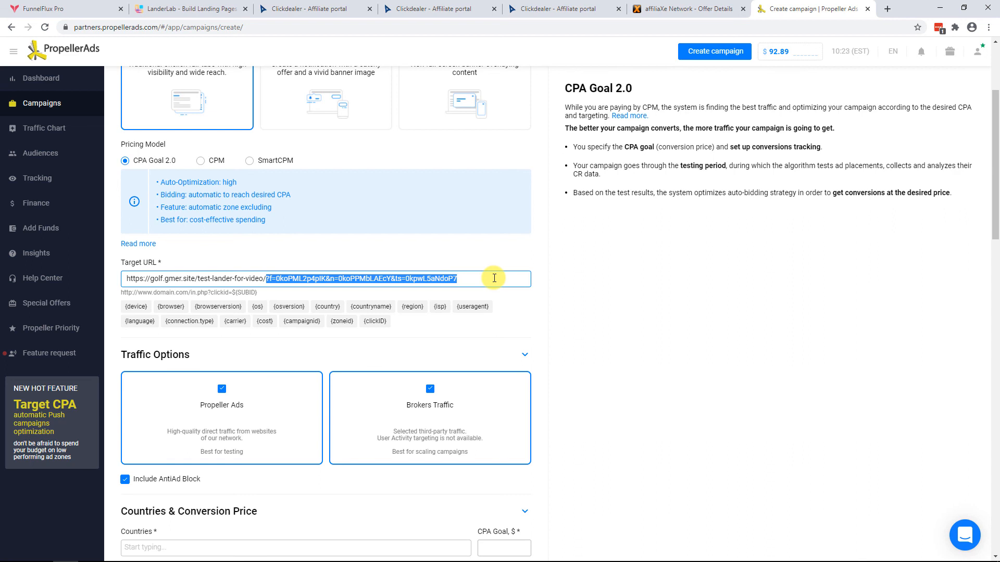
pyautogui.moveTo(497, 277); pyautogui.dragTo(265, 283)
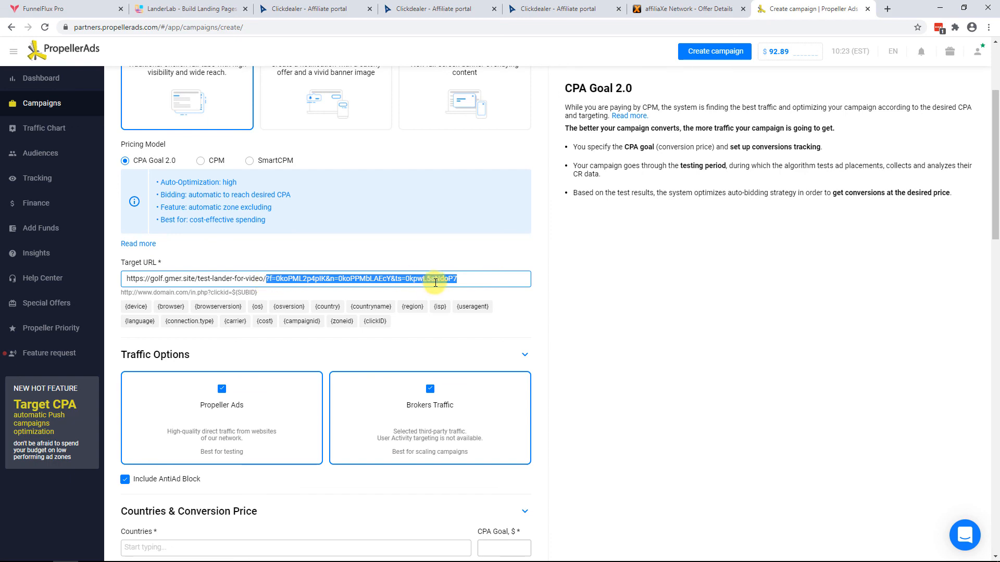
pyautogui.click(81, 7)
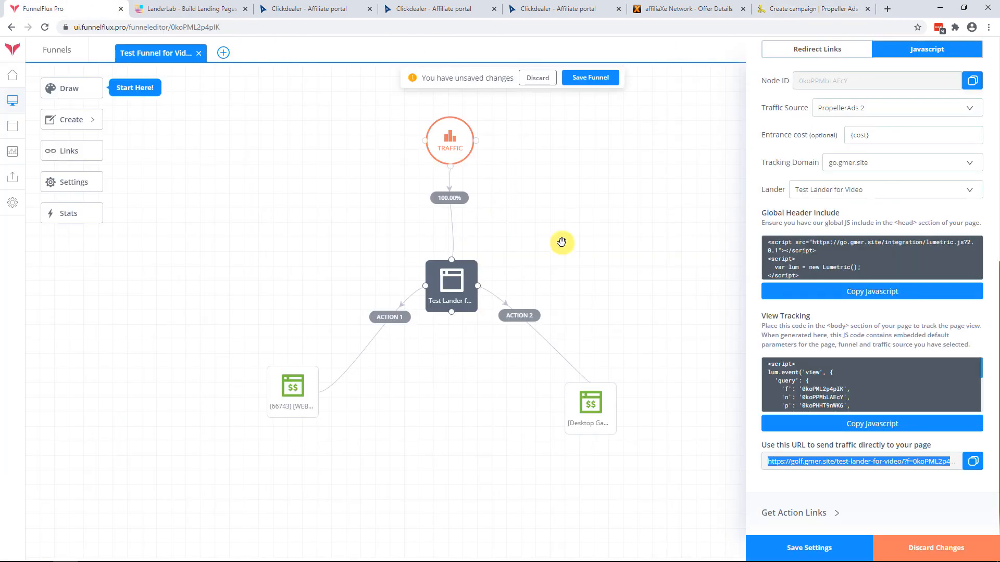
# Compare the view tracking IDs with the PropellerAds Target URL, then close the lander's settings.
pyautogui.moveTo(774, 381); pyautogui.dragTo(850, 401)
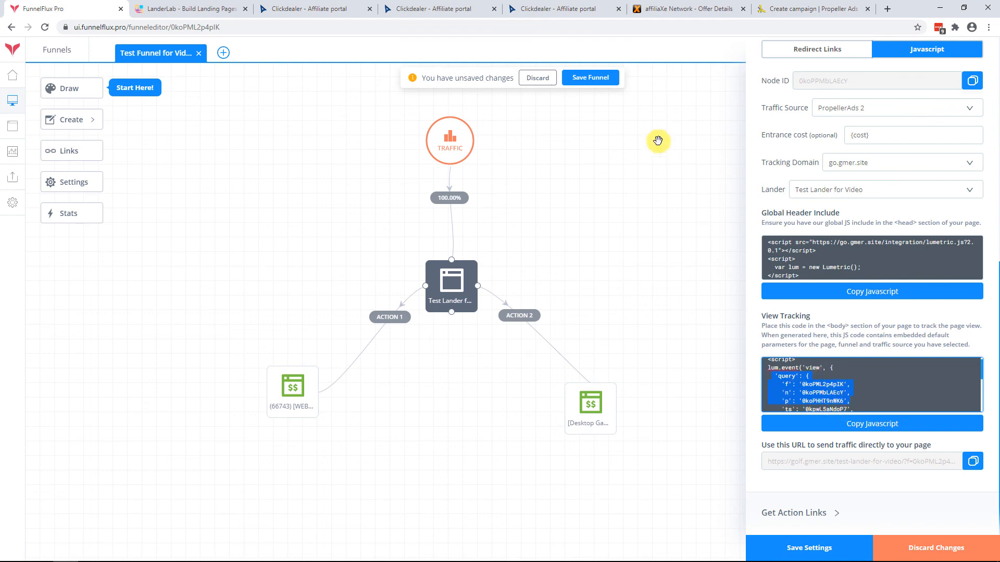
pyautogui.click(781, 7)
pyautogui.scroll(-19, 569, 290)
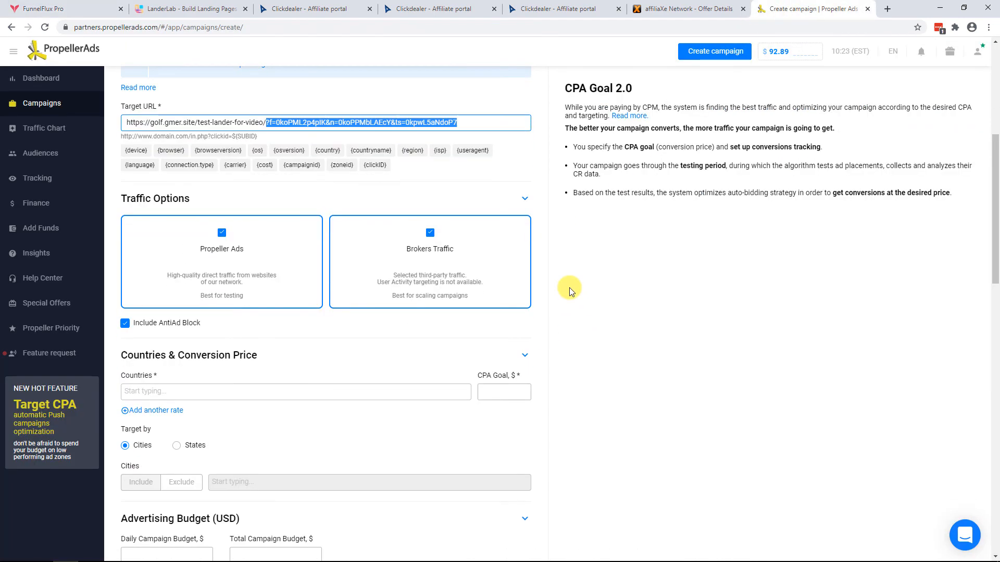
pyautogui.scroll(19, 442, 411)
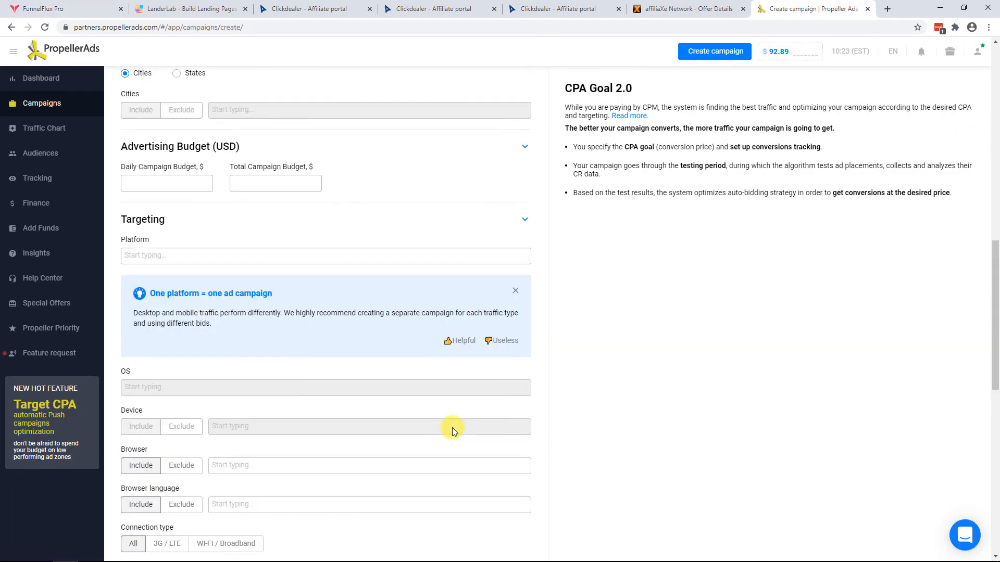
pyautogui.click(82, 9)
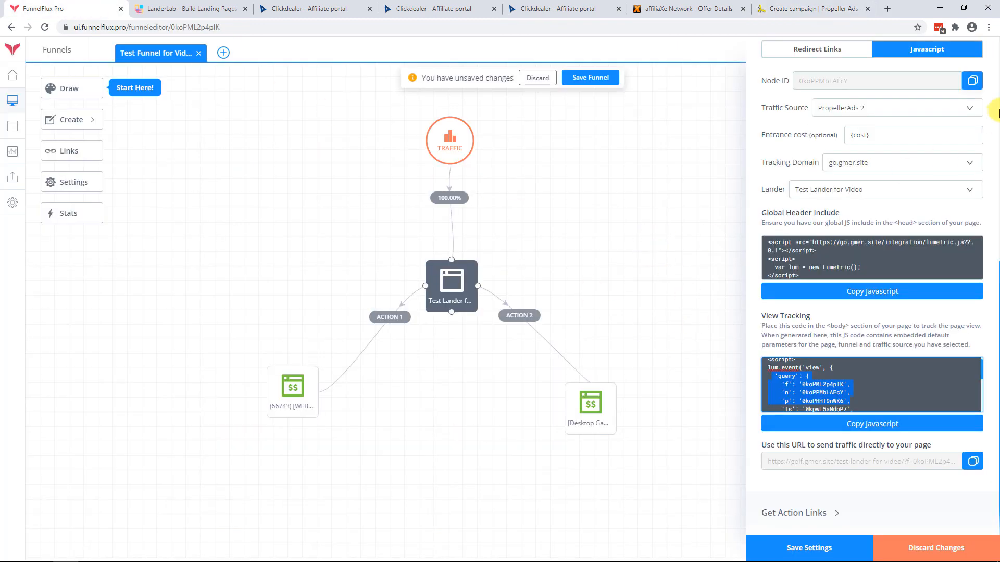
pyautogui.moveTo(927, 548)
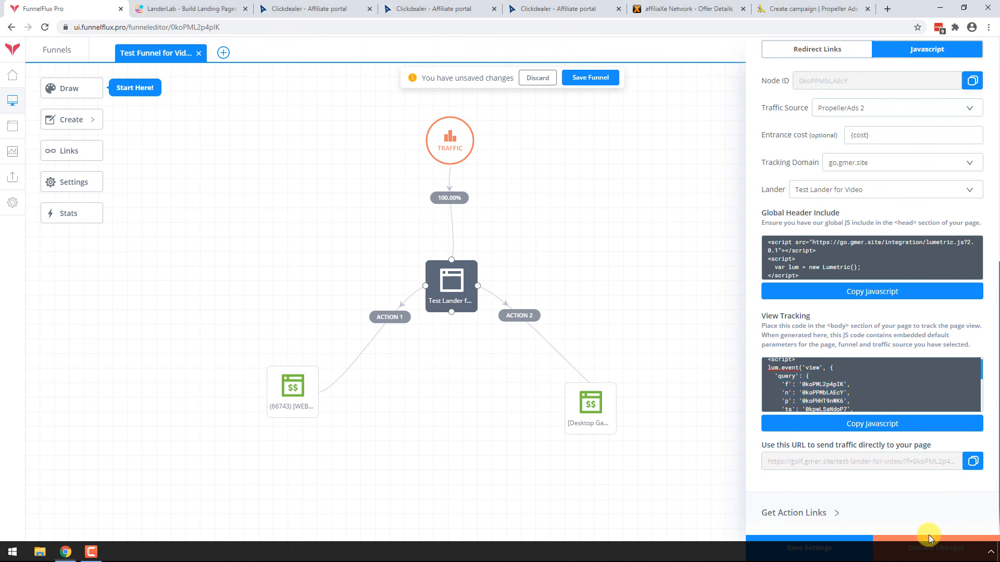
pyautogui.click(909, 543)
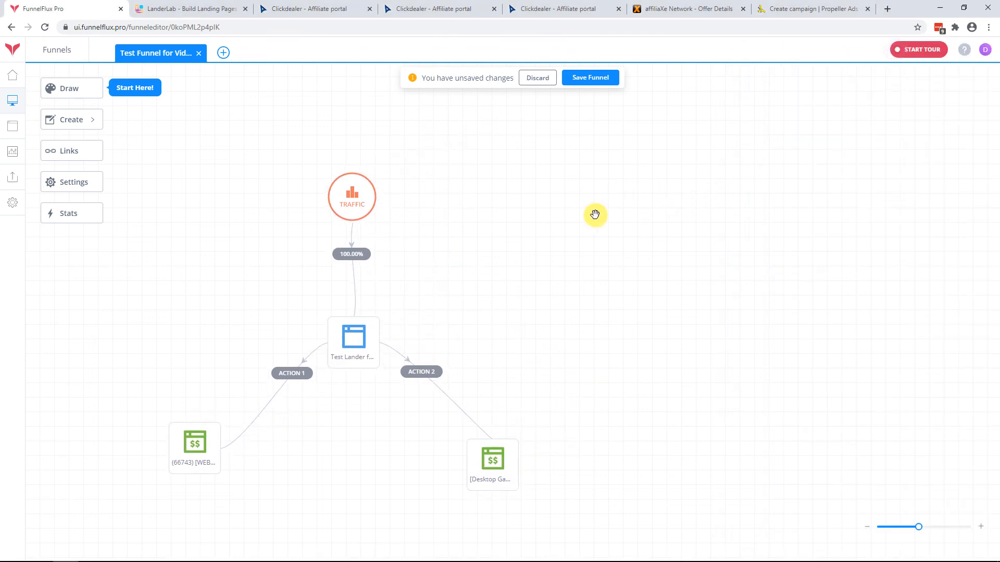